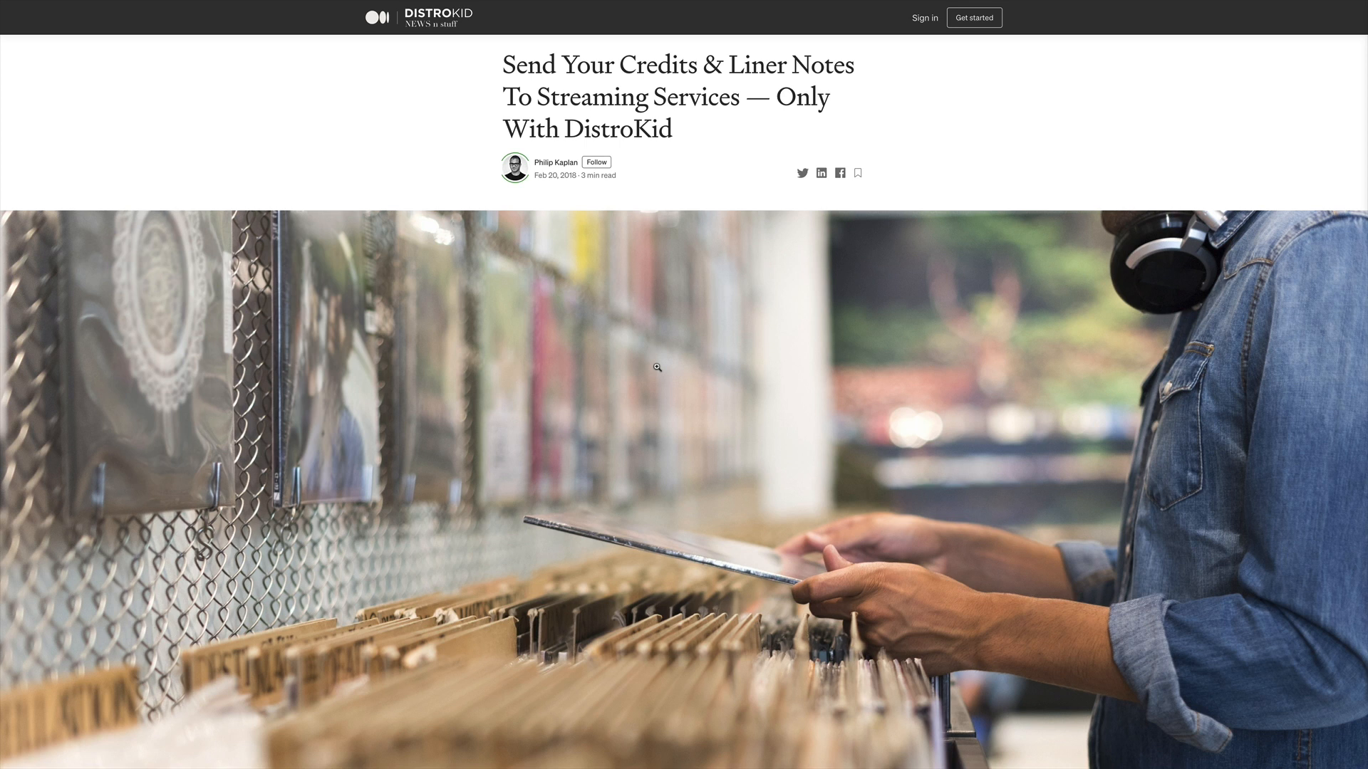
# Read the DistroKid article's background section and its list of extended metadata being added for streaming services
pyautogui.scroll(-15, 666, 434)
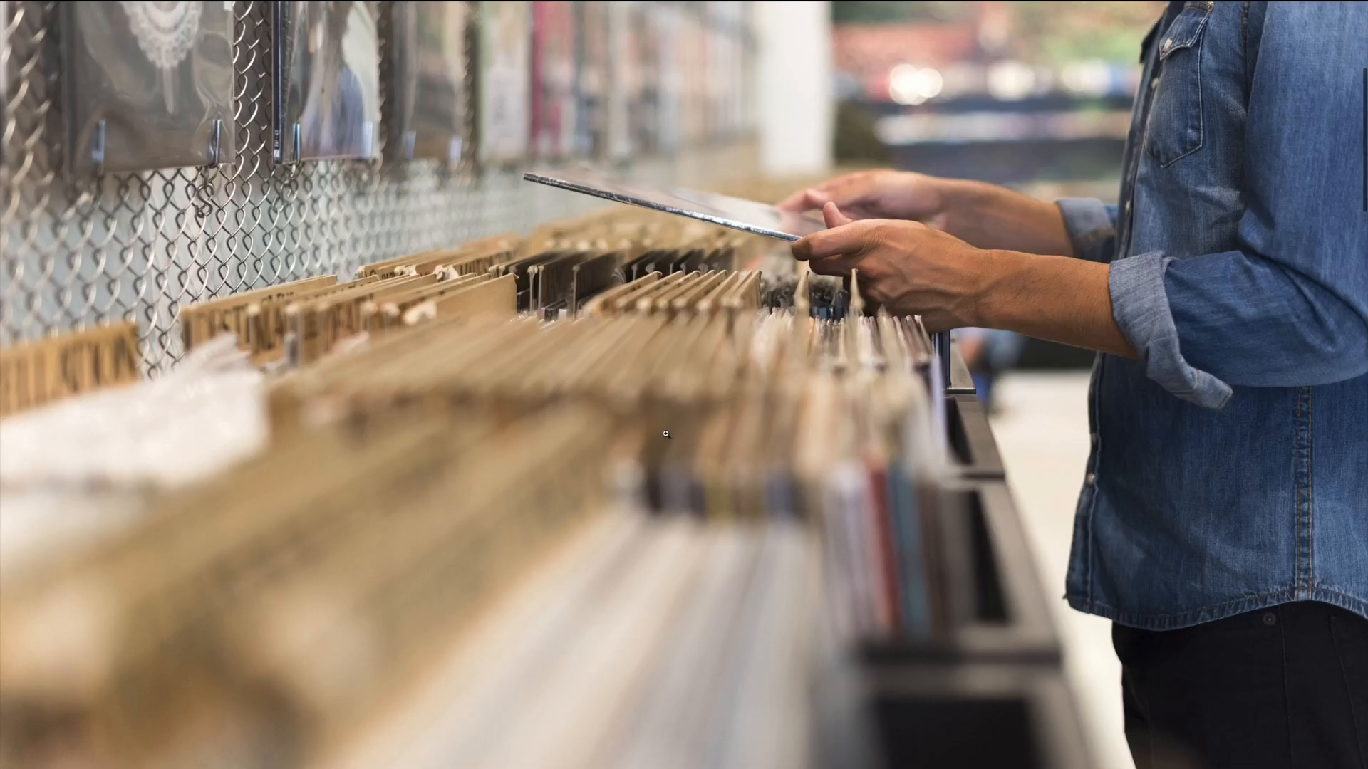
pyautogui.scroll(-3, 666, 434)
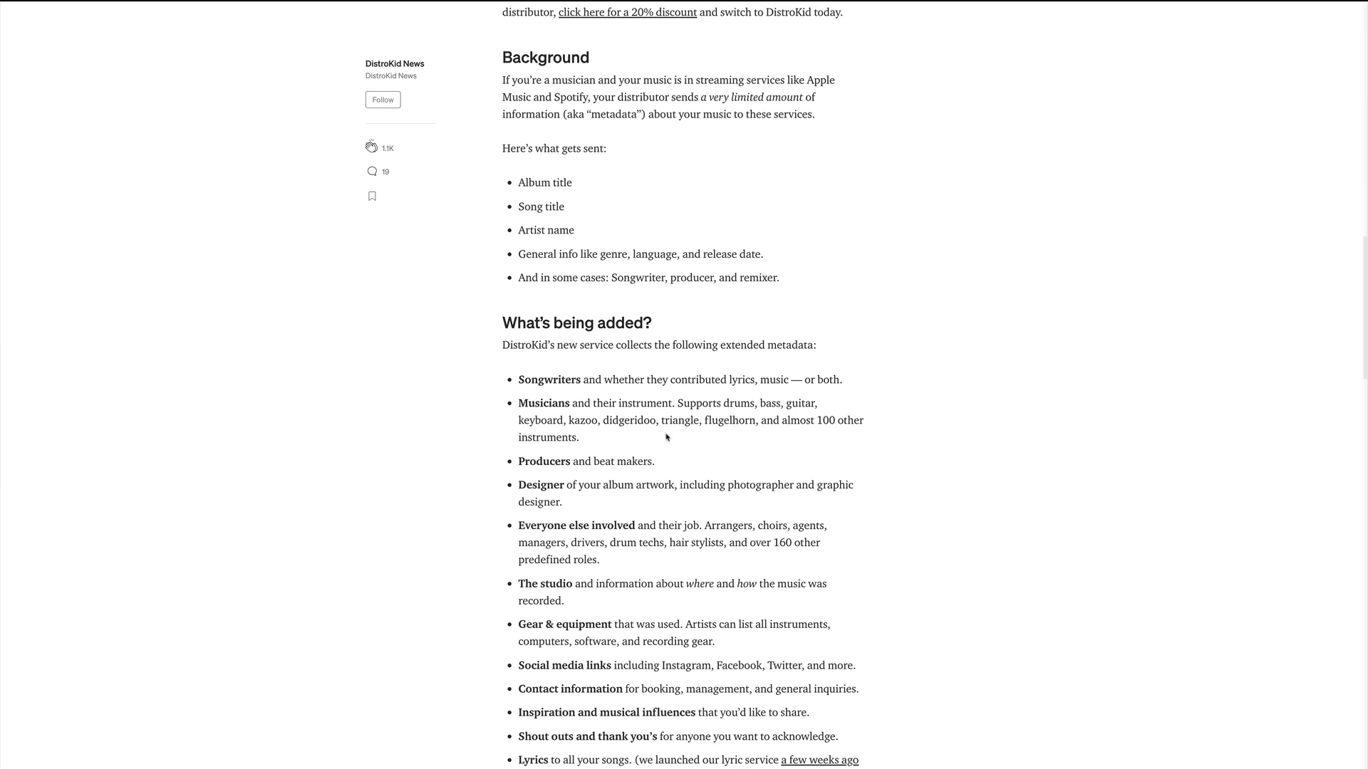
pyautogui.scroll(-1, 666, 434)
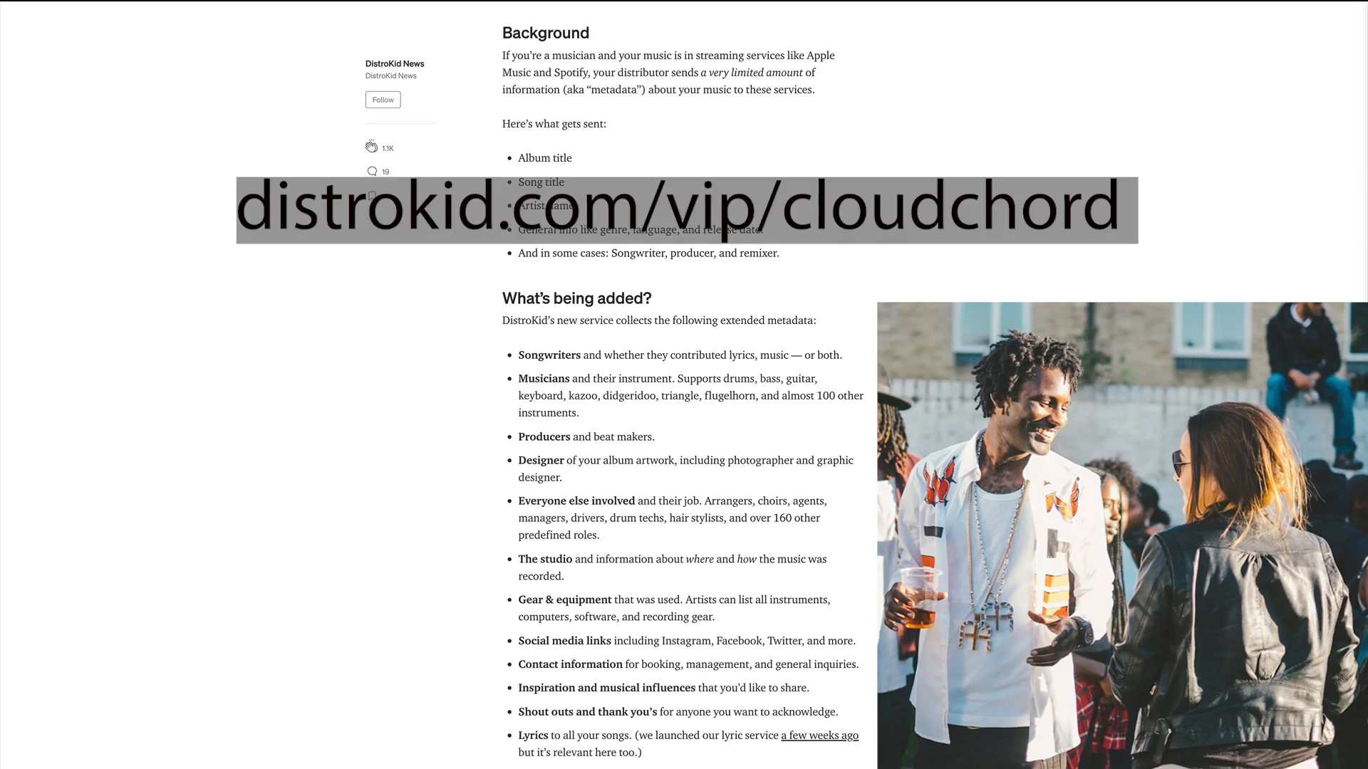
pyautogui.scroll(-4, 899, 470)
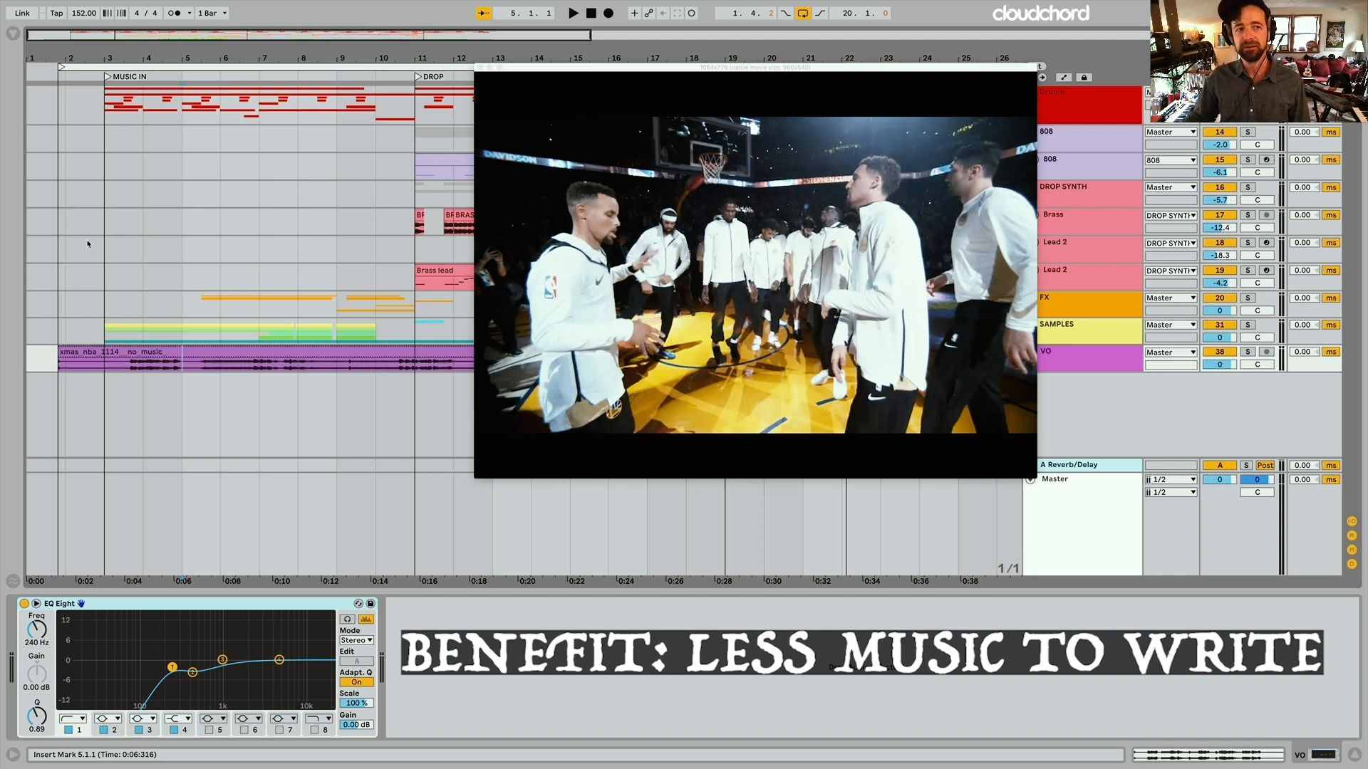
# Switch to Ableton Live, enlarge the video window and play the arrangement from the MUSIC IN marker at bar 3
pyautogui.click(105, 171)
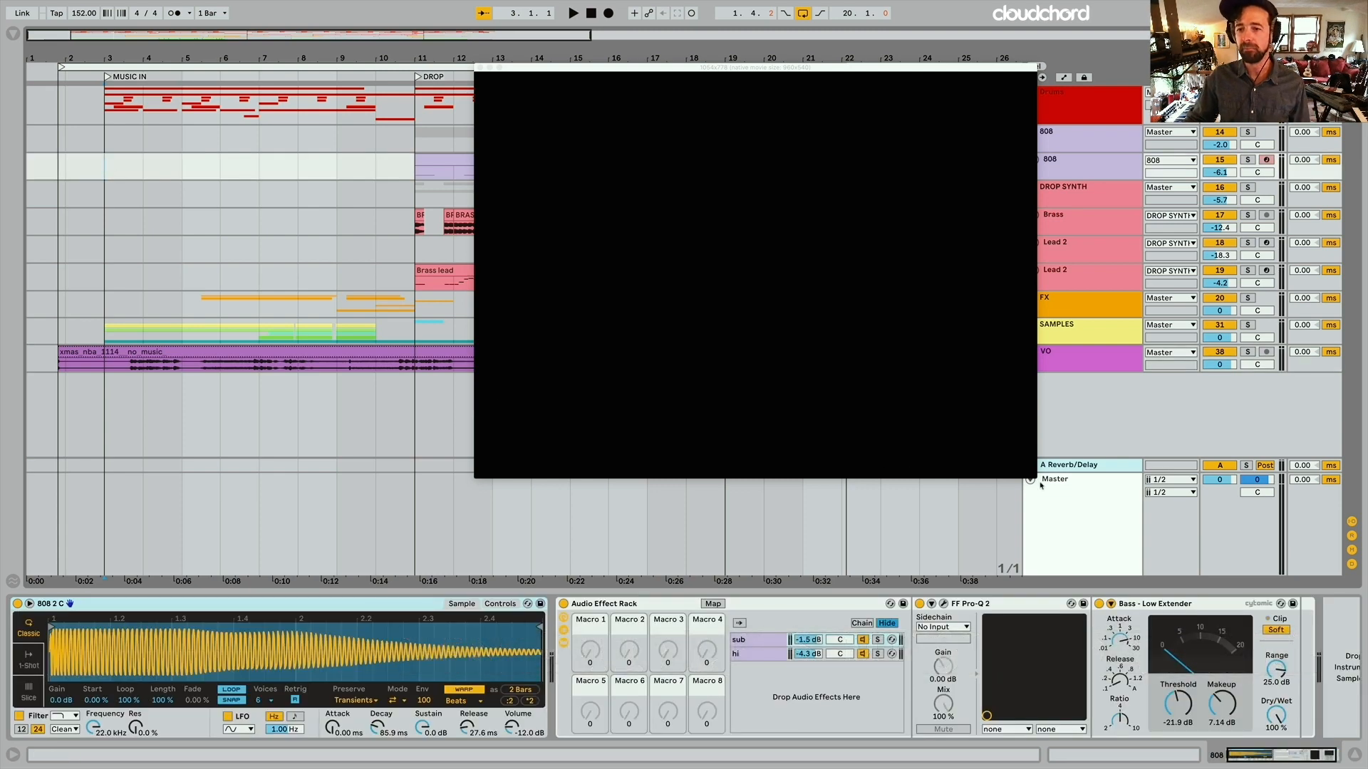
pyautogui.moveTo(1037, 478); pyautogui.dragTo(1136, 572)
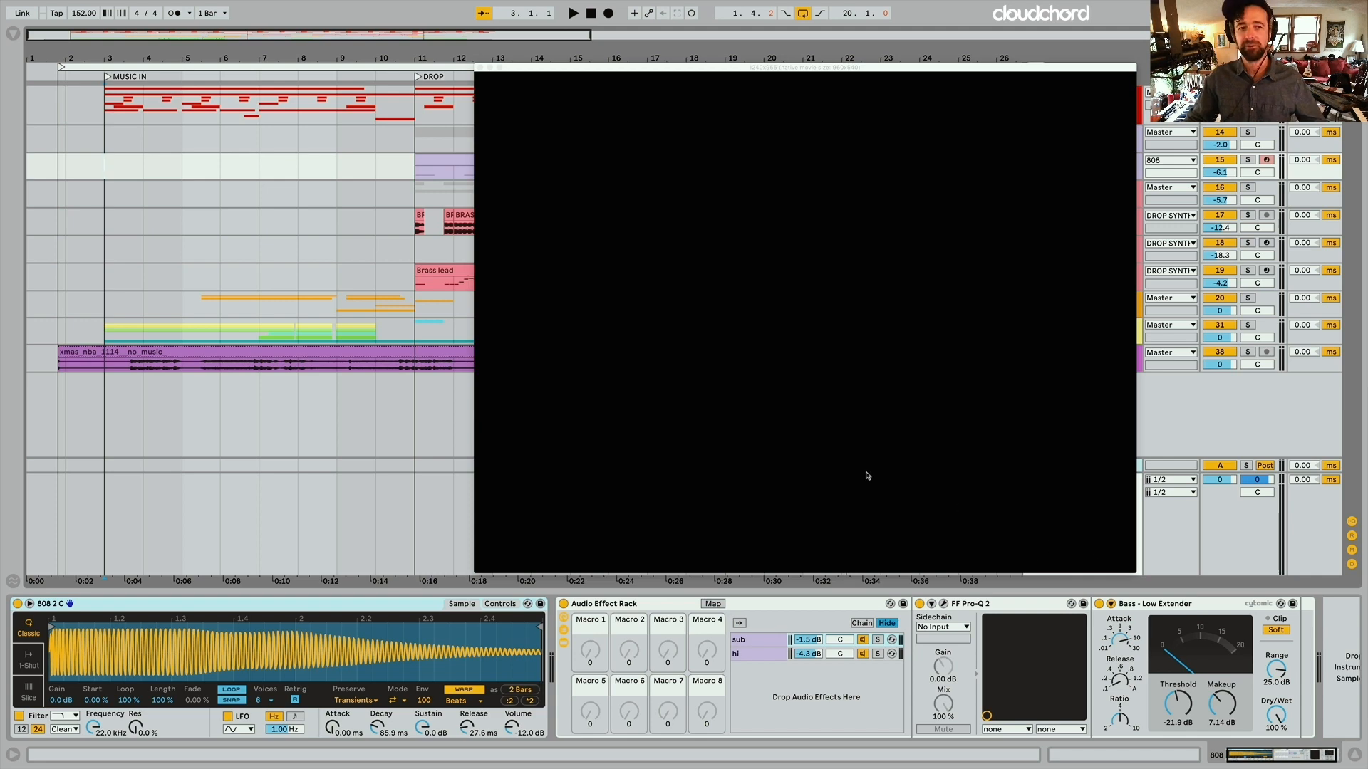
pyautogui.press('space')
pyautogui.press('space')
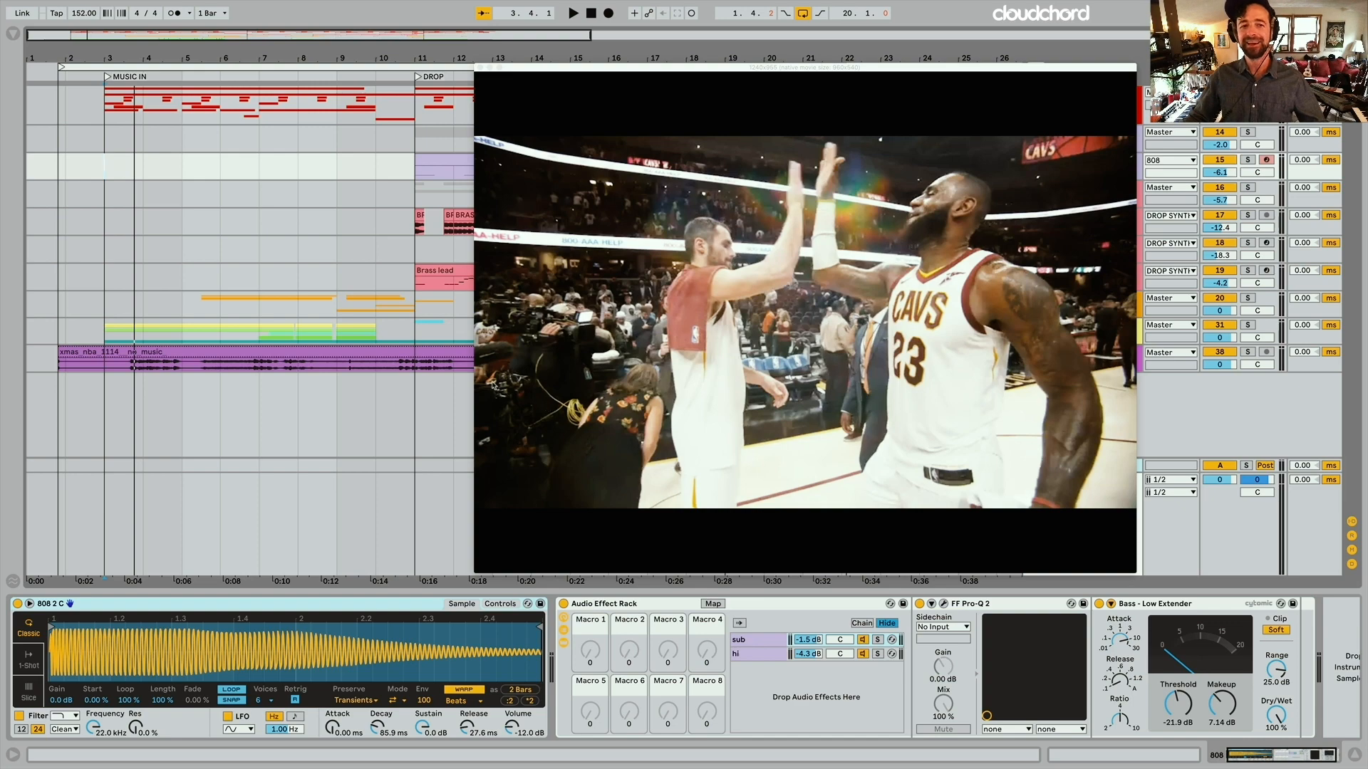
pyautogui.press('space')
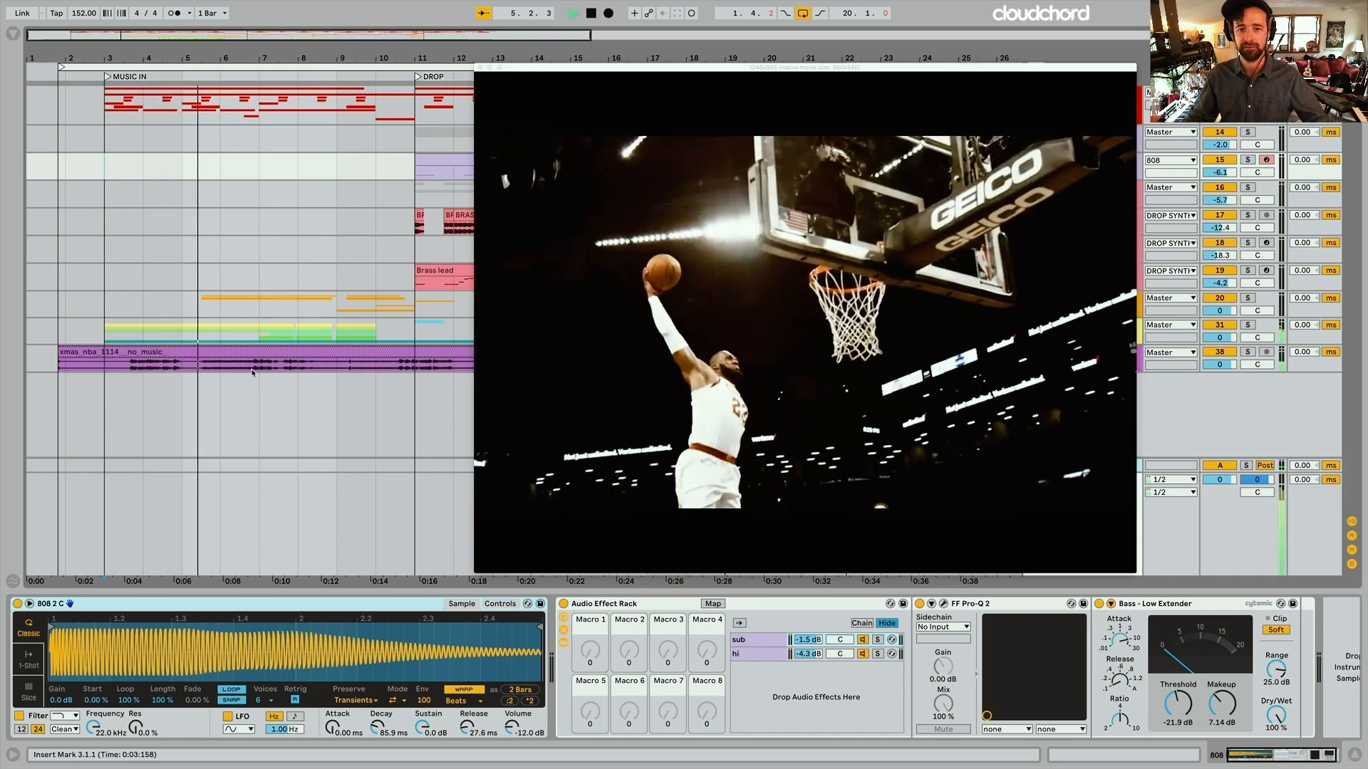
pyautogui.press('space')
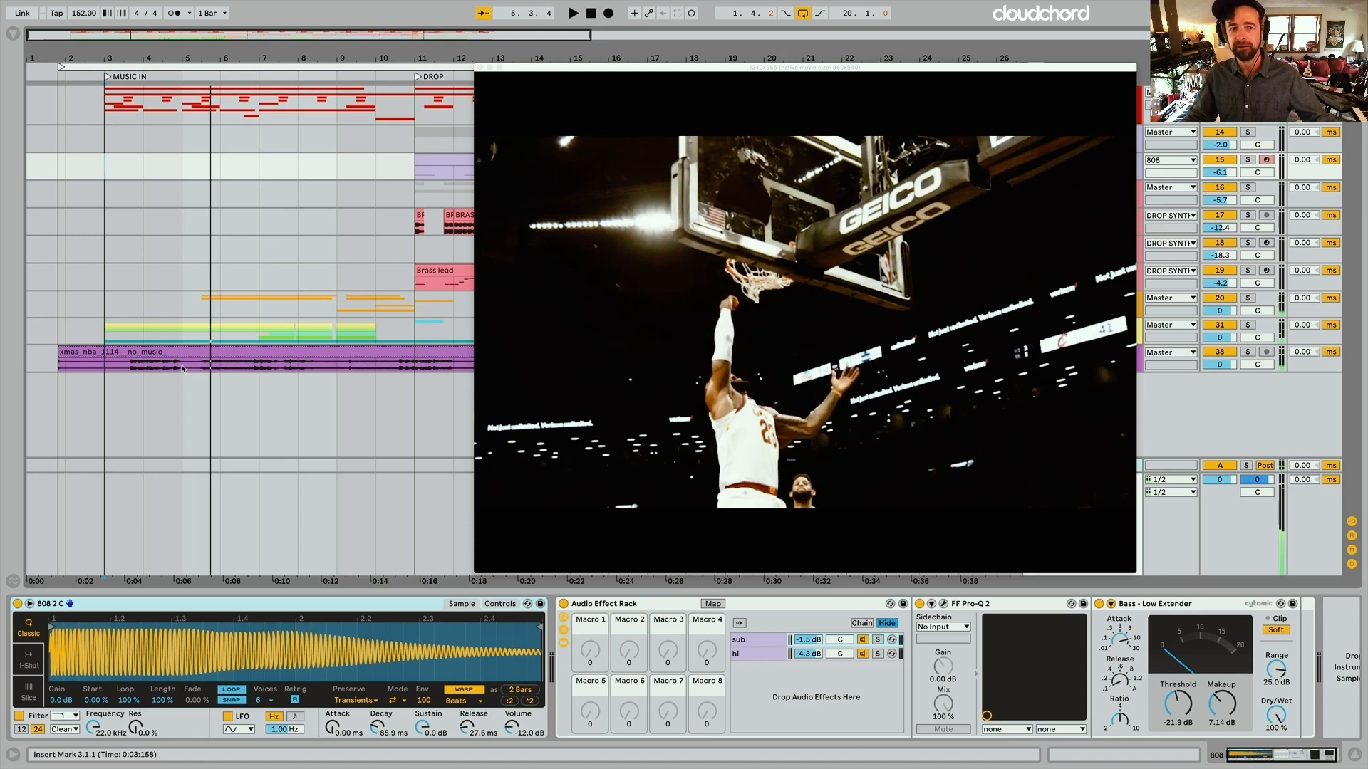
# Play the voice-over section with its video from bar 5, and check the picture at bar 10
pyautogui.click(183, 367)
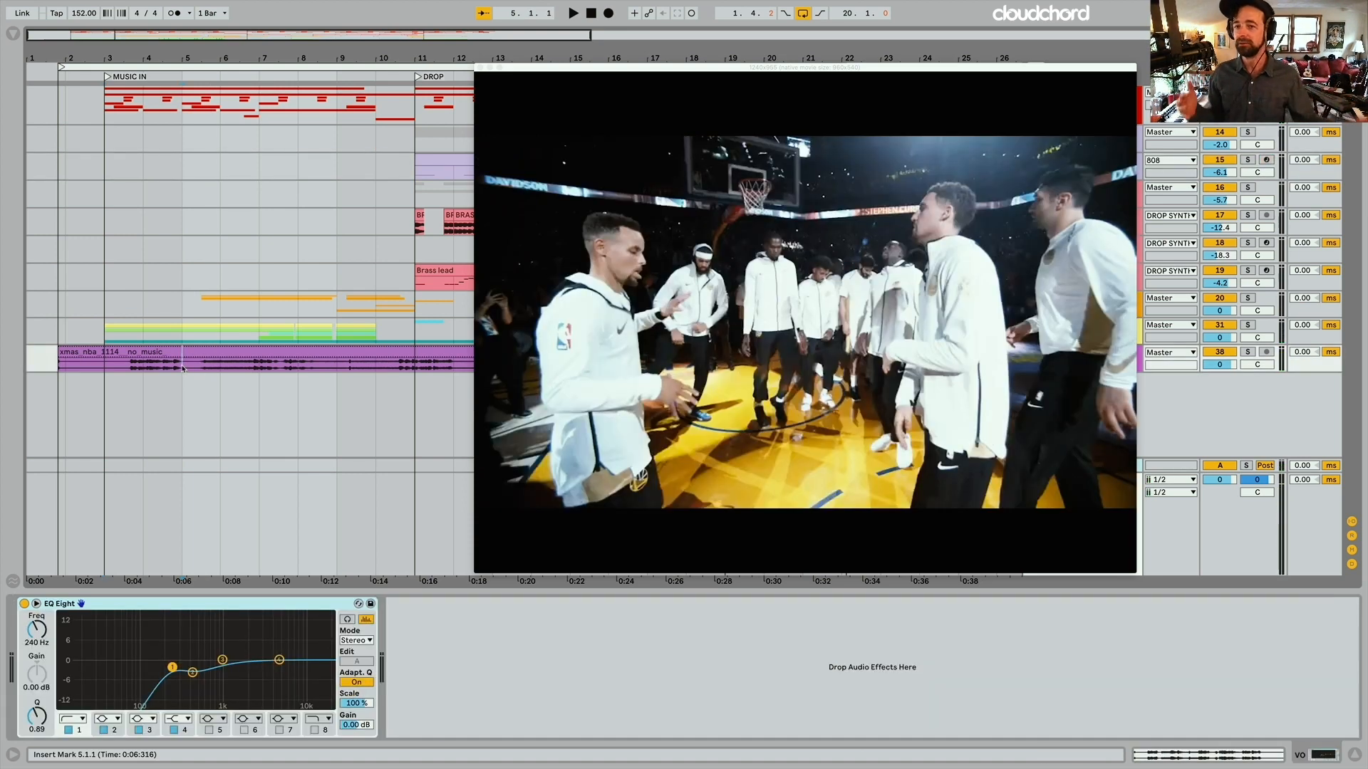
pyautogui.press('space')
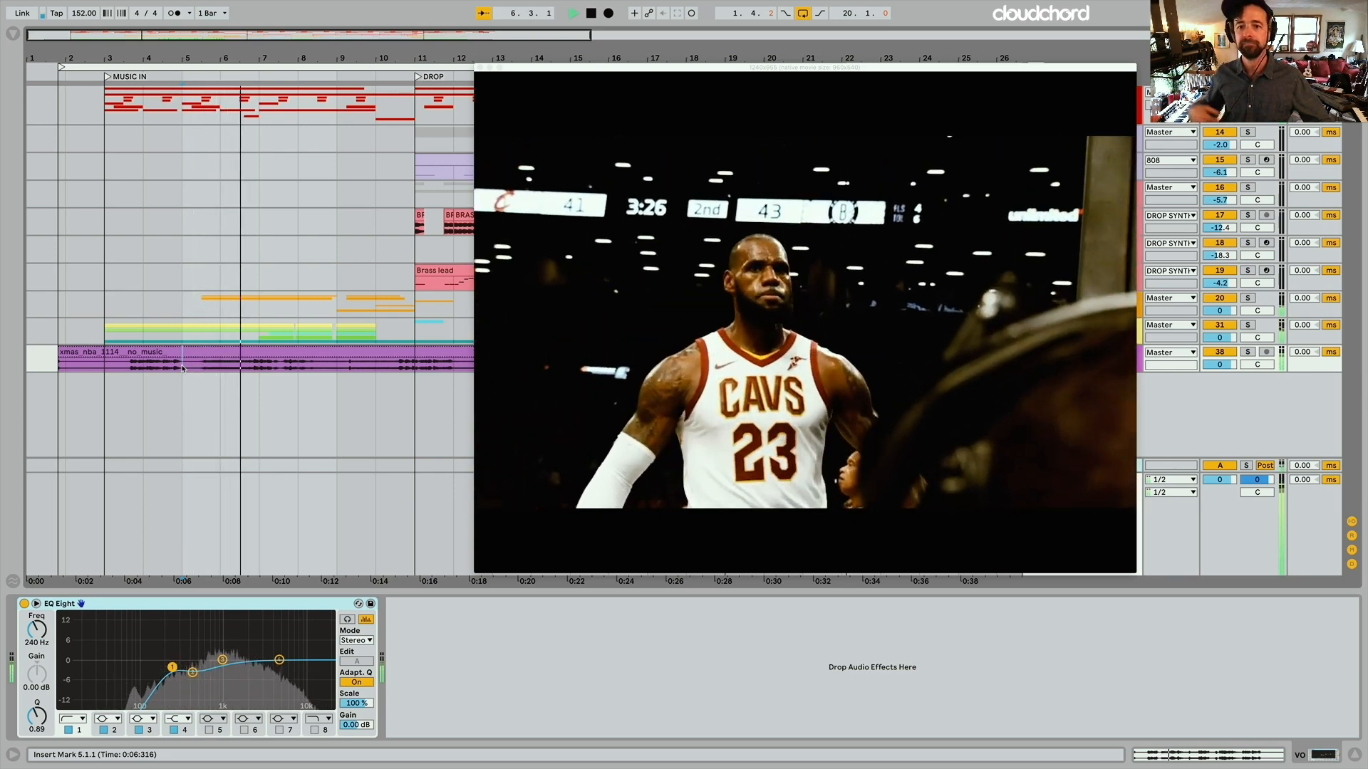
pyautogui.press('space')
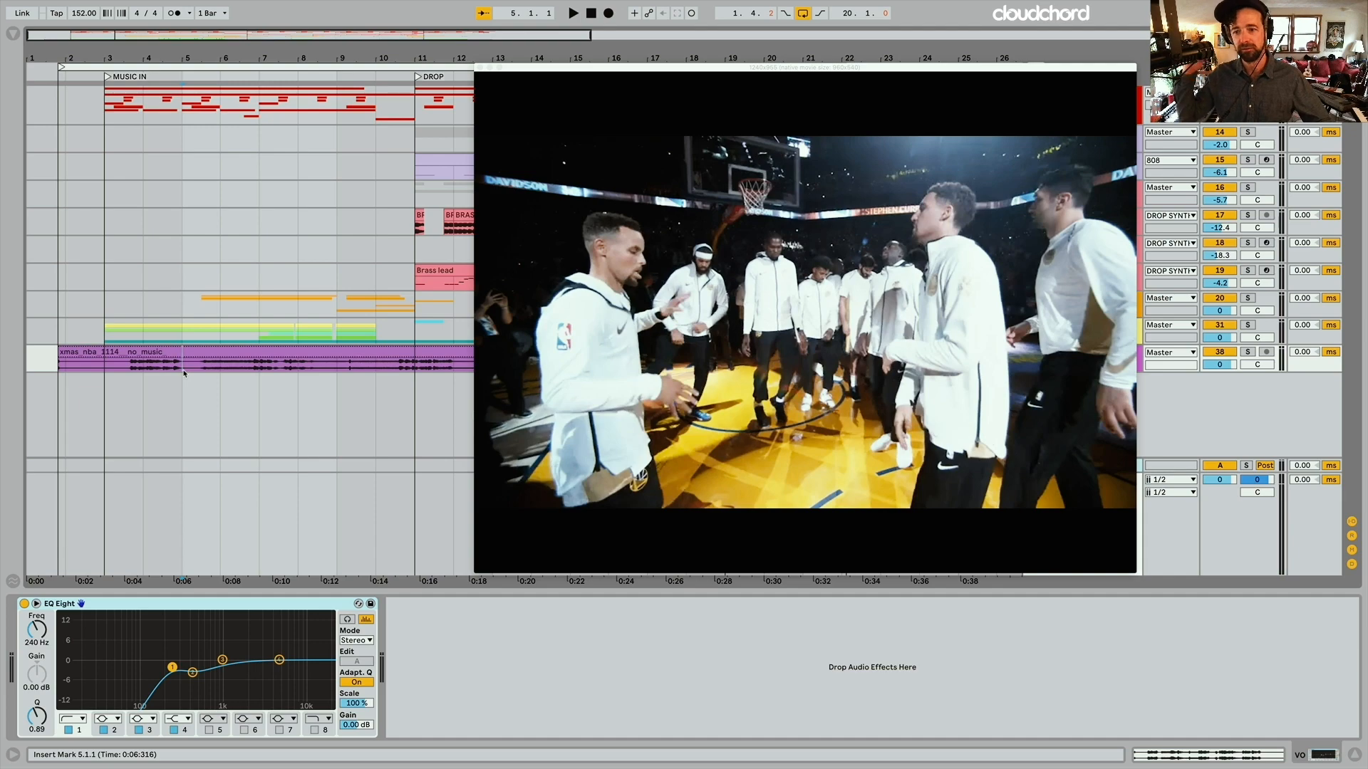
pyautogui.click(376, 367)
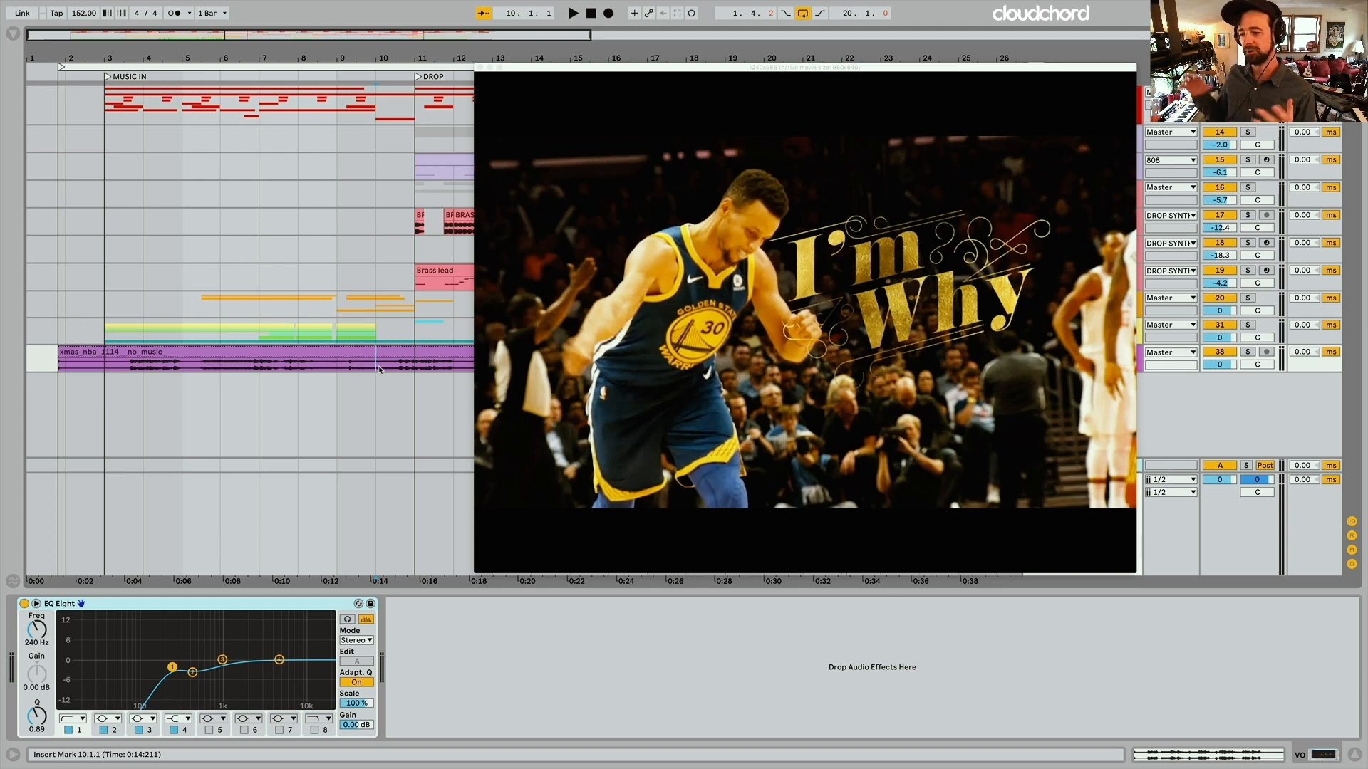
pyautogui.press('space')
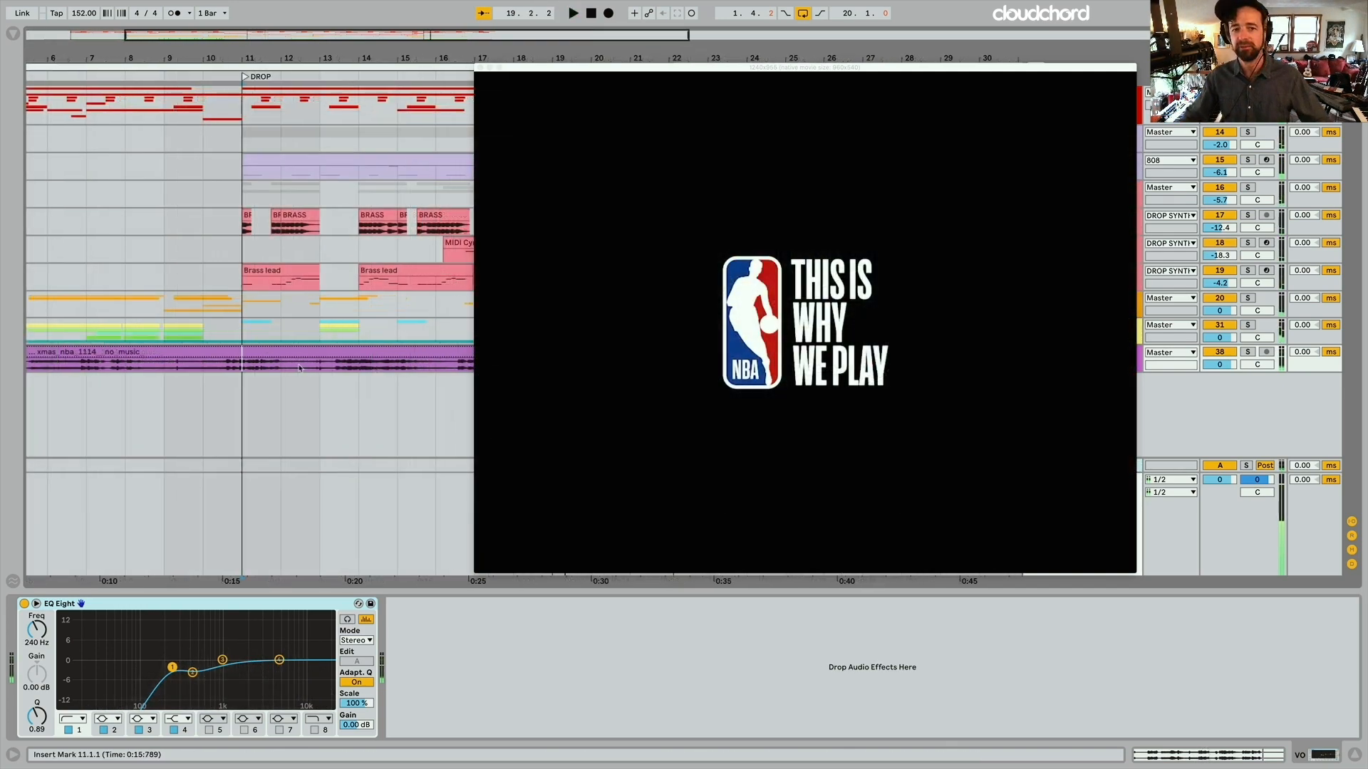
# Play the arrangement and video from the OUTRO marker at bar 19
pyautogui.hscroll(5, 299, 368)
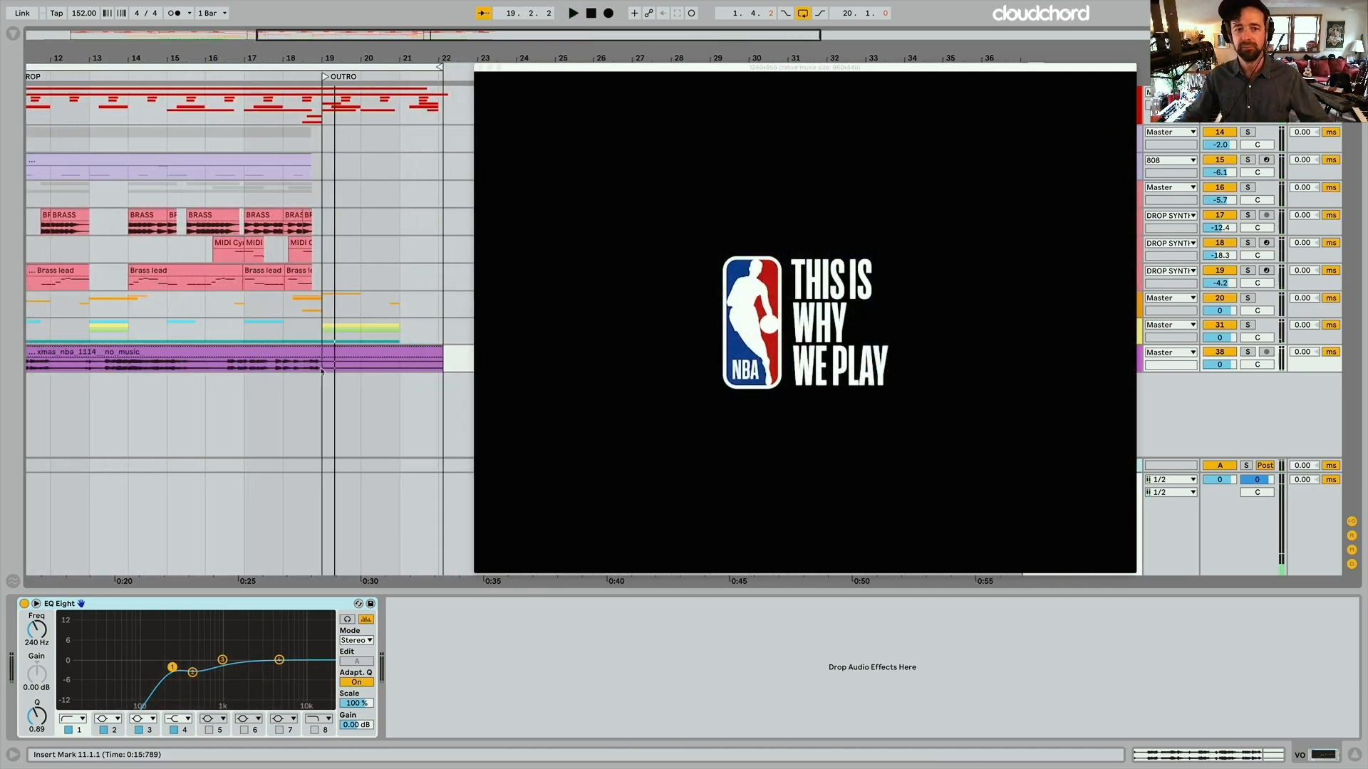
pyautogui.click(321, 370)
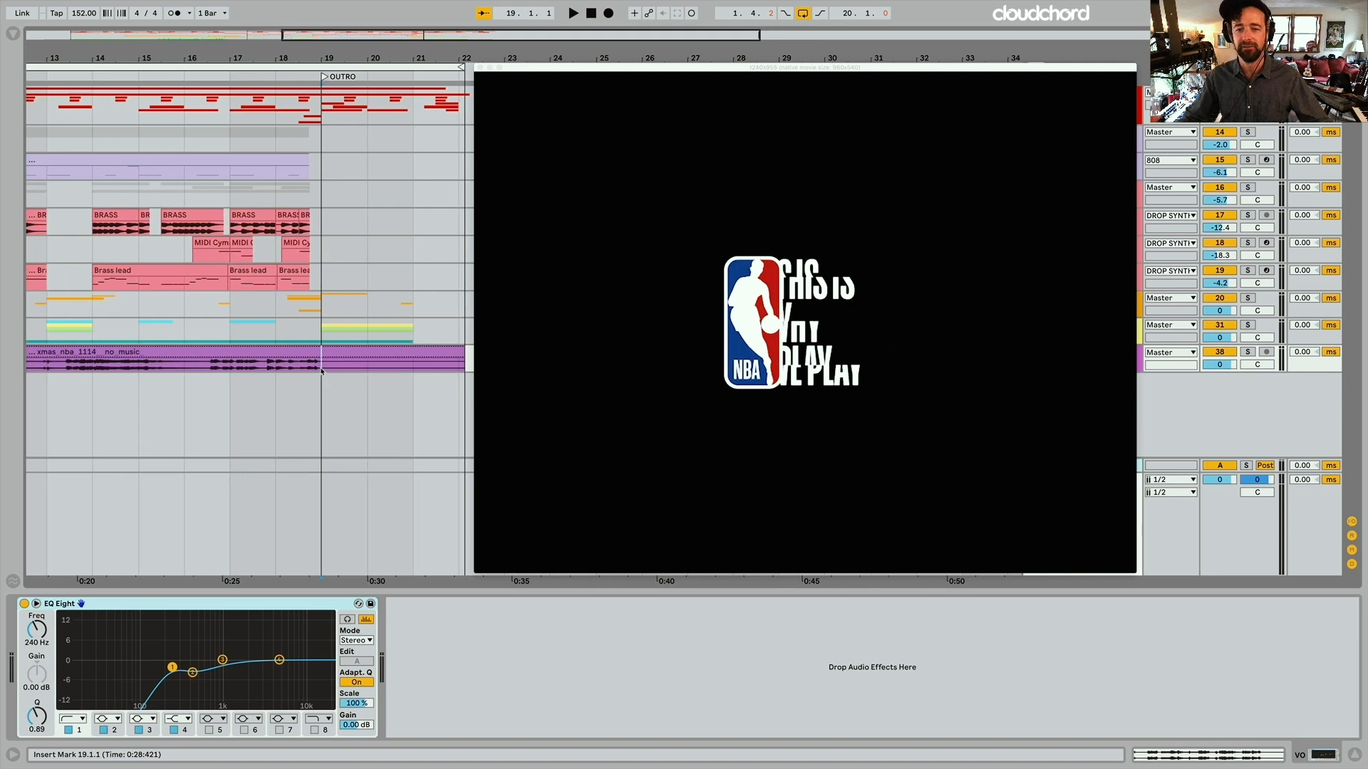
pyautogui.press('space')
pyautogui.press('-')
pyautogui.press('-')
pyautogui.press('space')
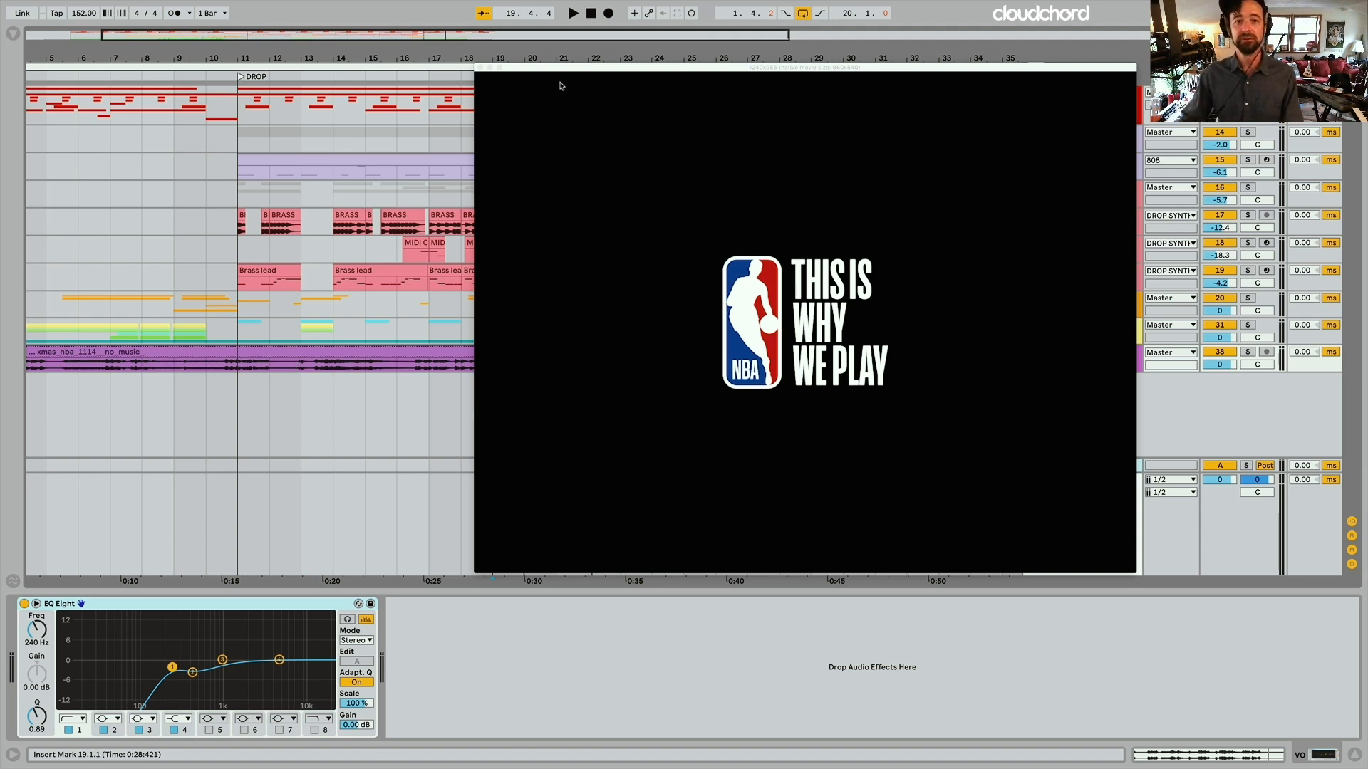
# Move the video window clear of the tracks, show the arrangement from its start and unfold the red drums group
pyautogui.moveTo(561, 72); pyautogui.dragTo(770, 462)
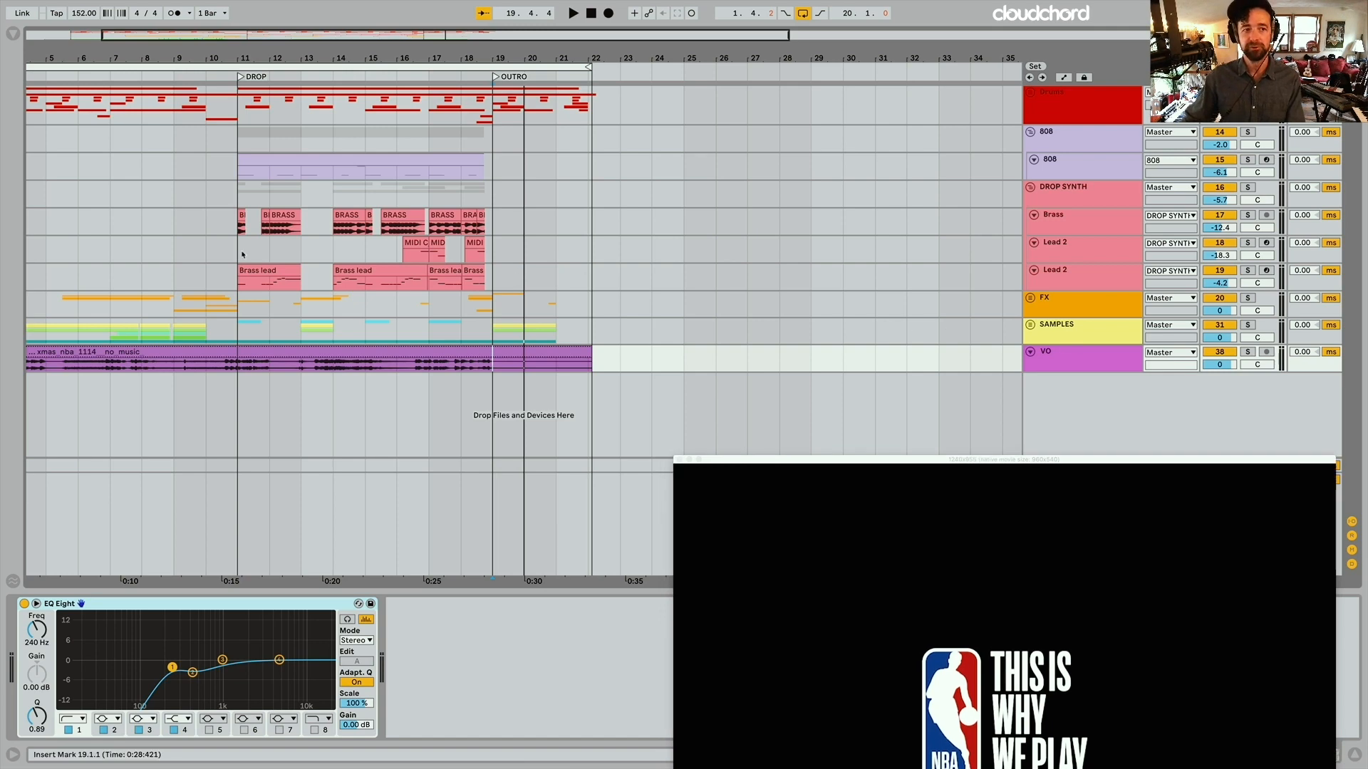
pyautogui.hscroll(-3, 605, 218)
pyautogui.click(1090, 132)
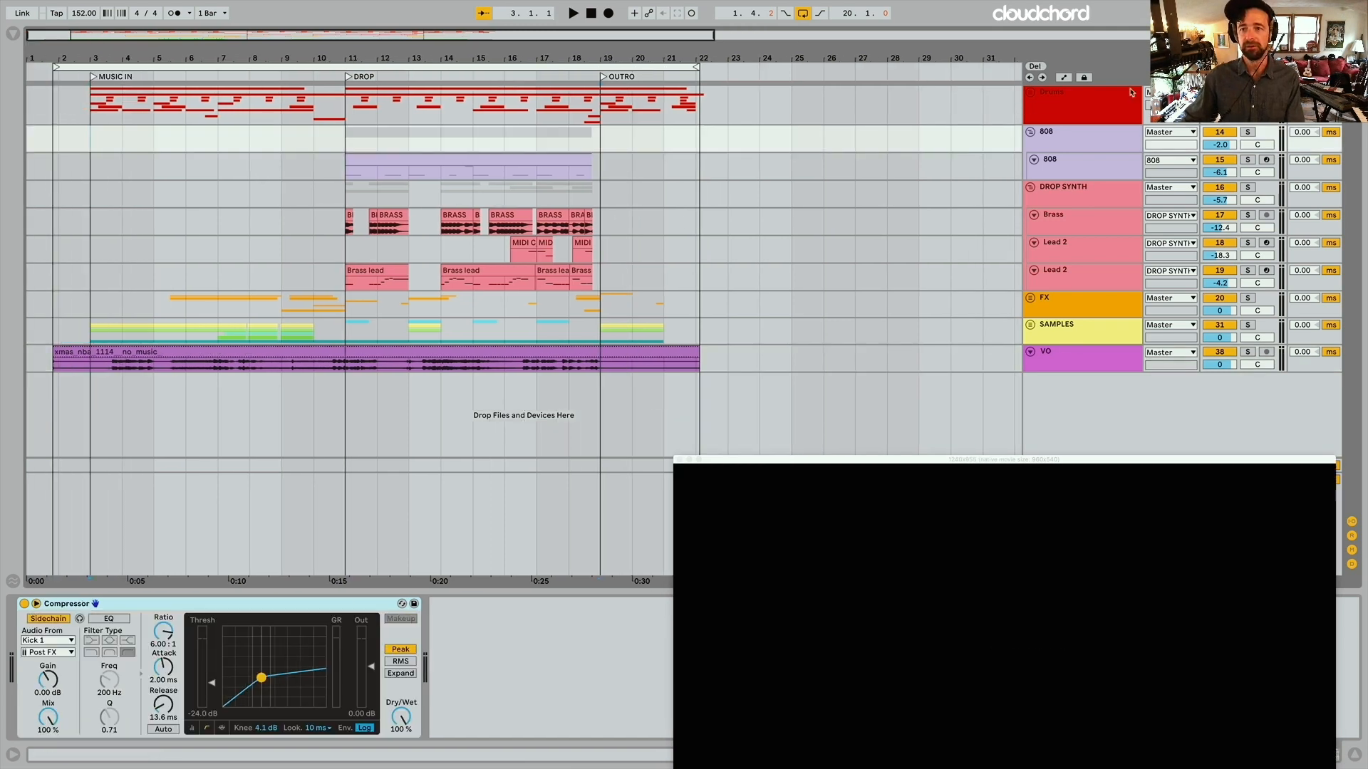
pyautogui.click(1031, 94)
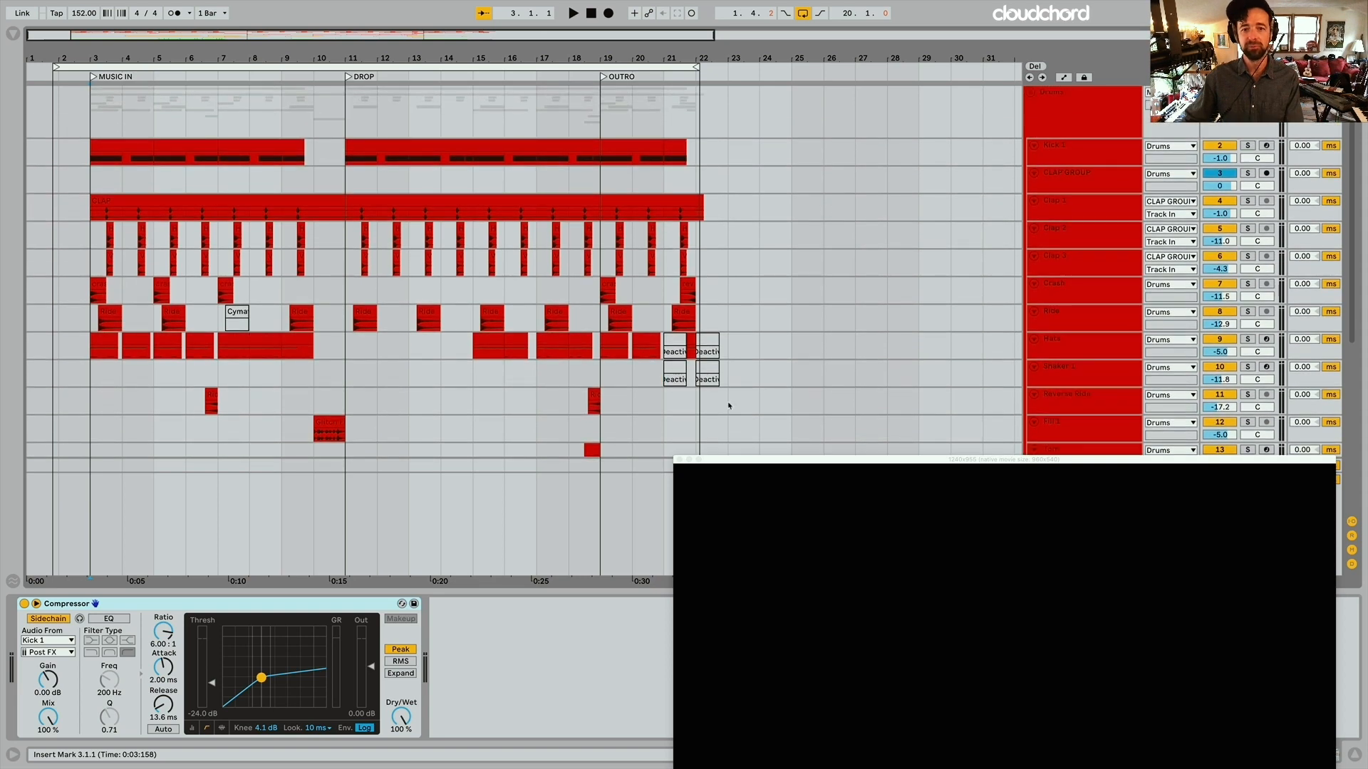
pyautogui.moveTo(743, 460); pyautogui.dragTo(804, 494)
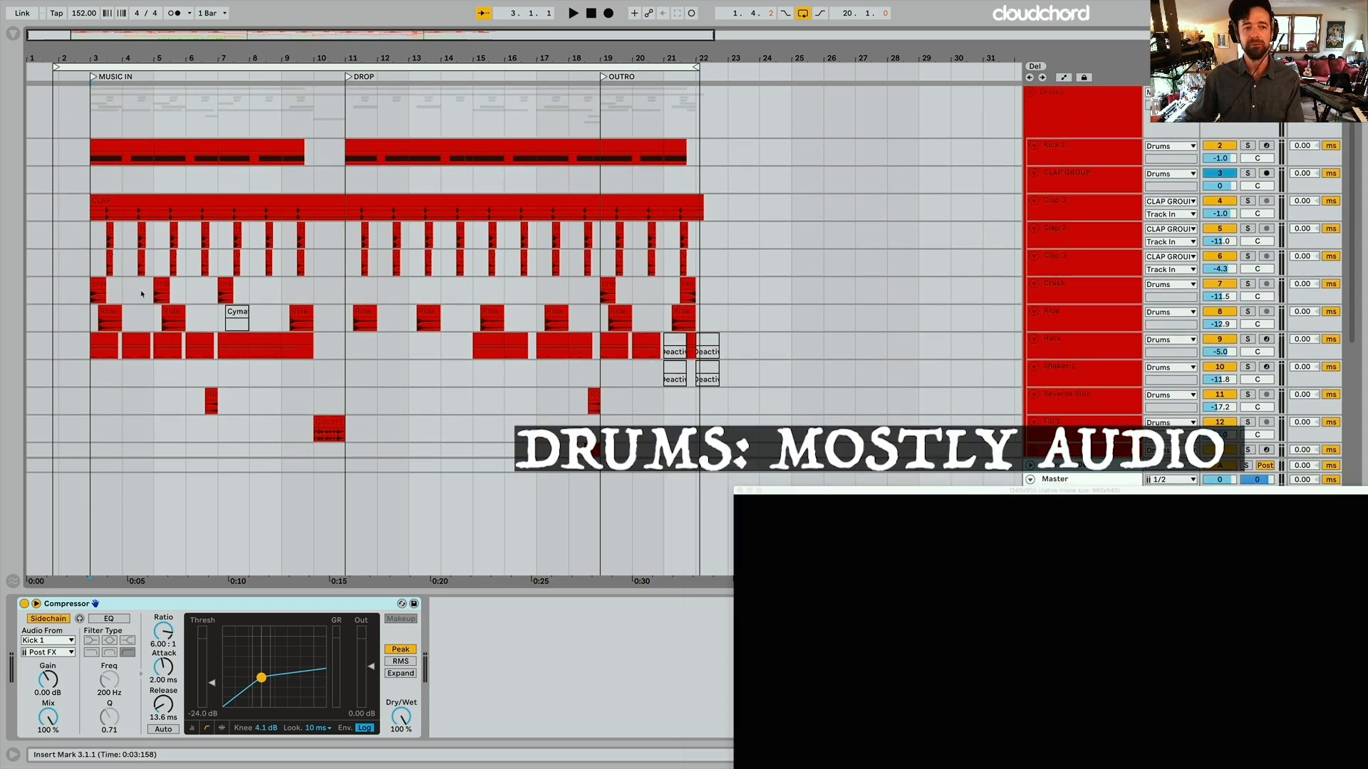
# Play the drums from bar 3 while showing the Kick 1 track's devices
pyautogui.press('space')
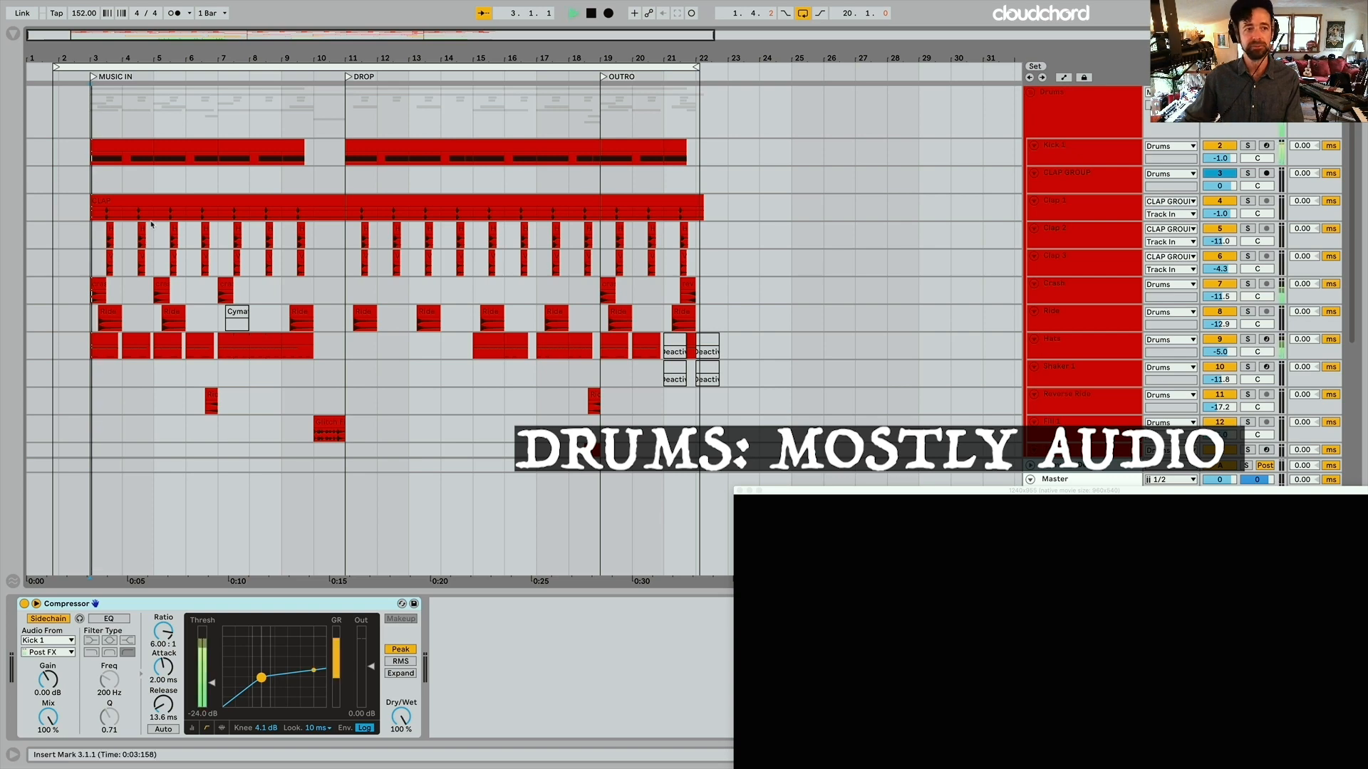
pyautogui.press('+')
pyautogui.press('+')
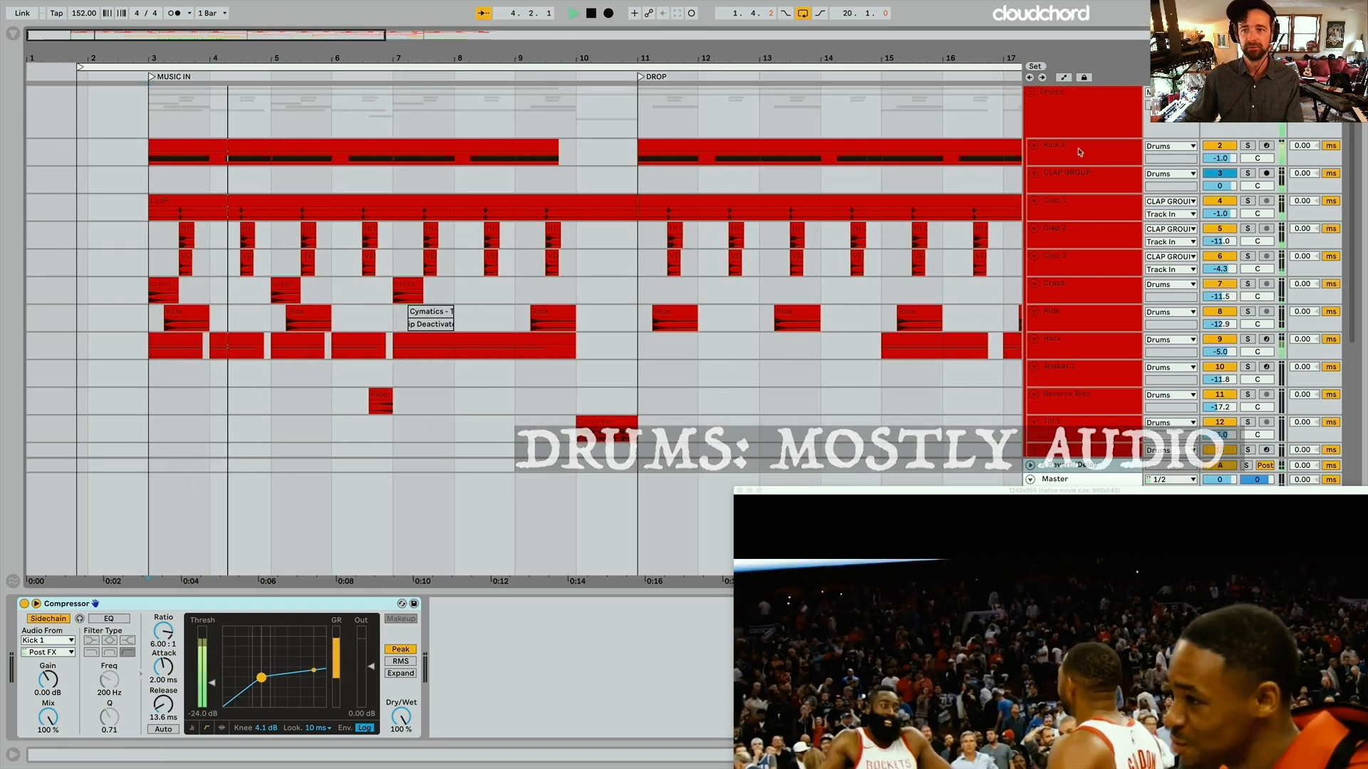
pyautogui.click(1083, 151)
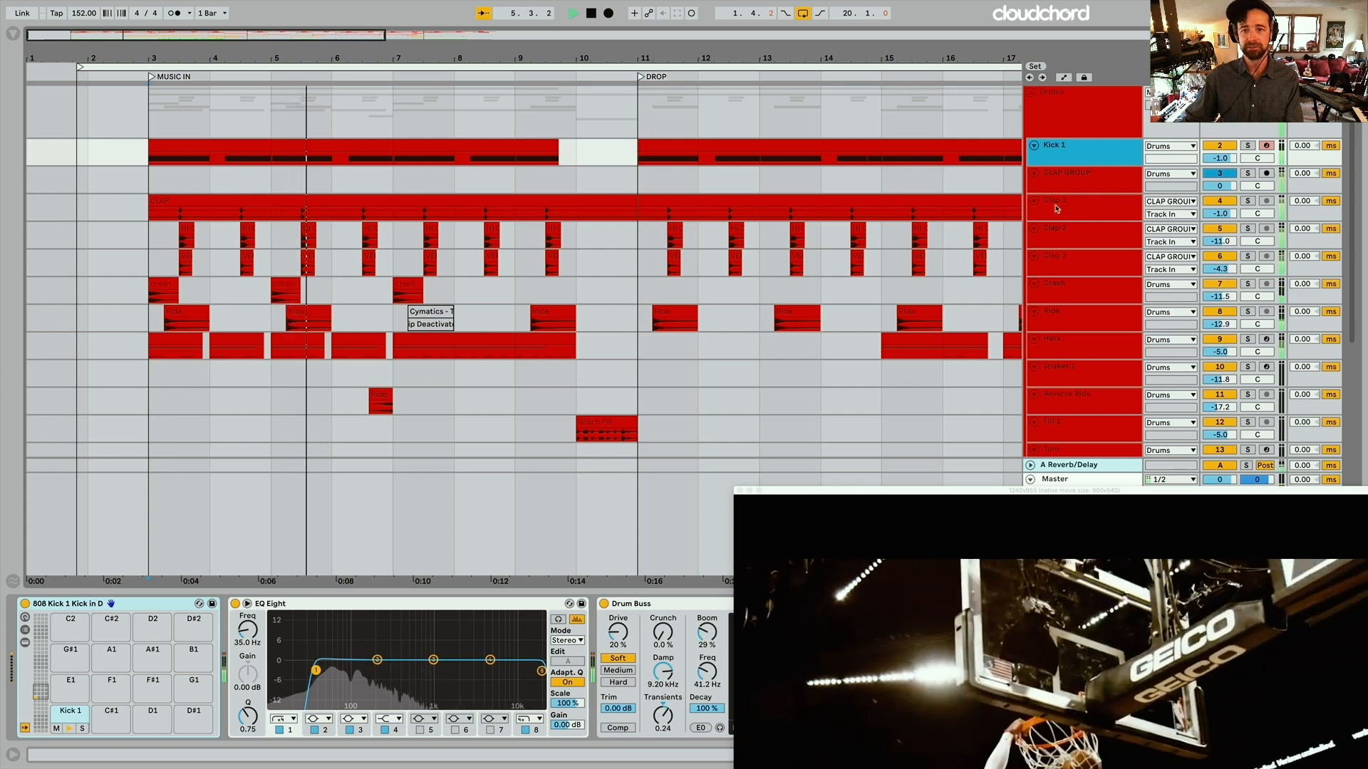
pyautogui.scroll(-2, 1047, 219)
pyautogui.scroll(1, 1052, 228)
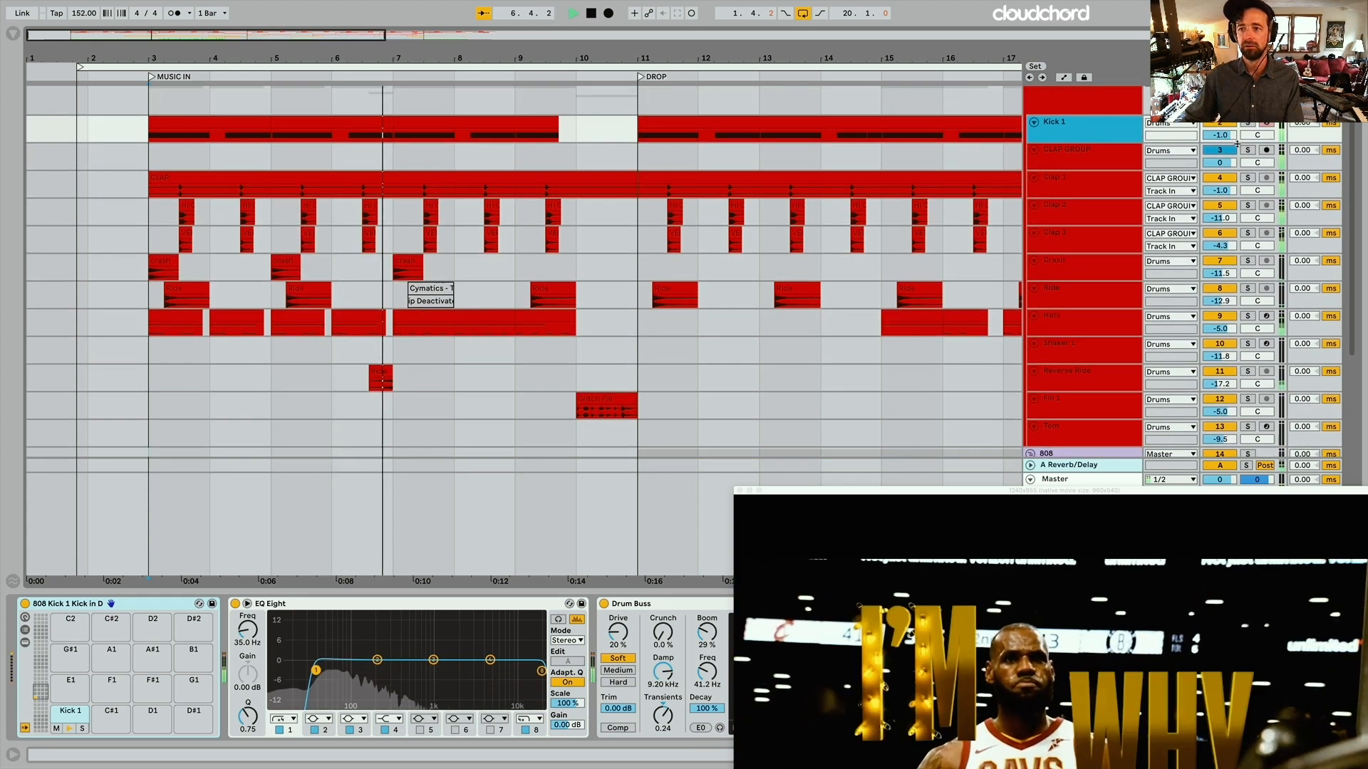
pyautogui.press('space')
# Solo the CLAP GROUP, play it from bar 3 and close the video window
pyautogui.click(1248, 150)
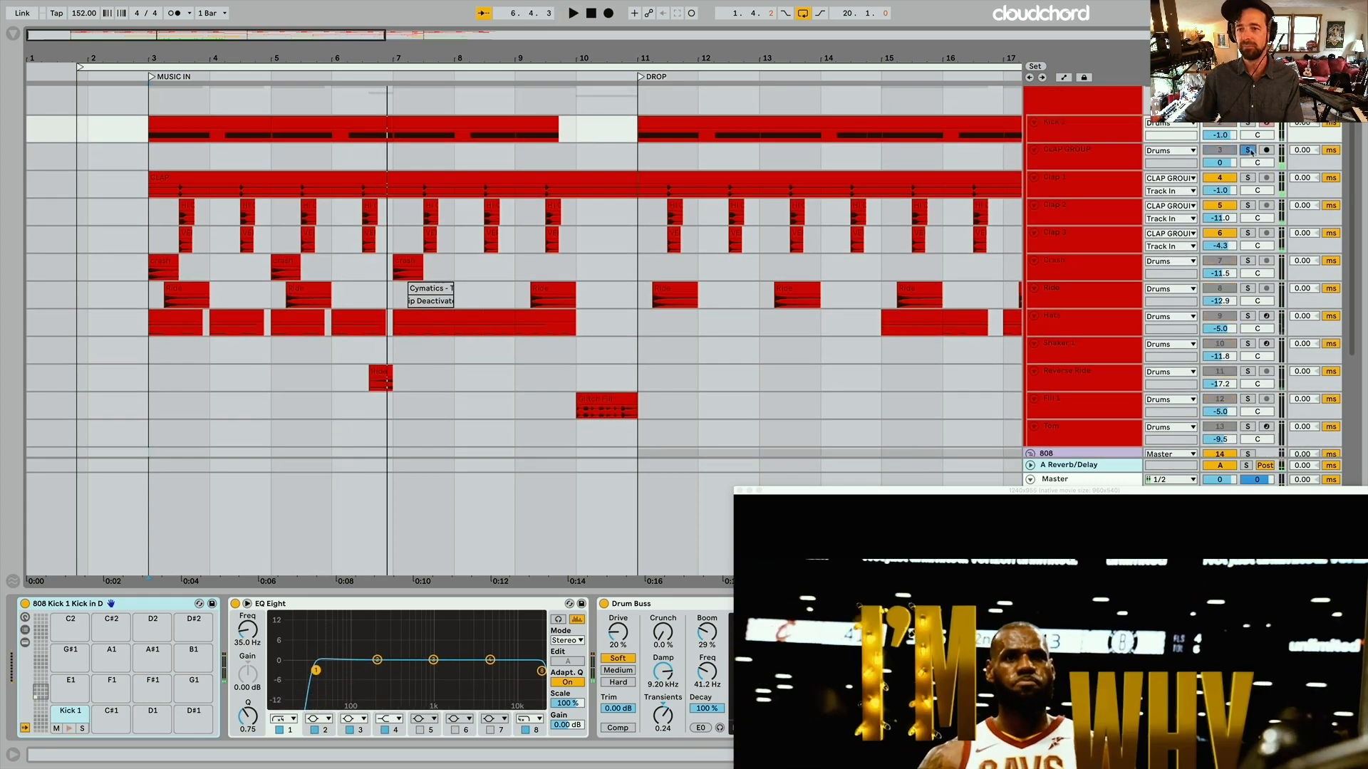
pyautogui.click(142, 161)
pyautogui.press('space')
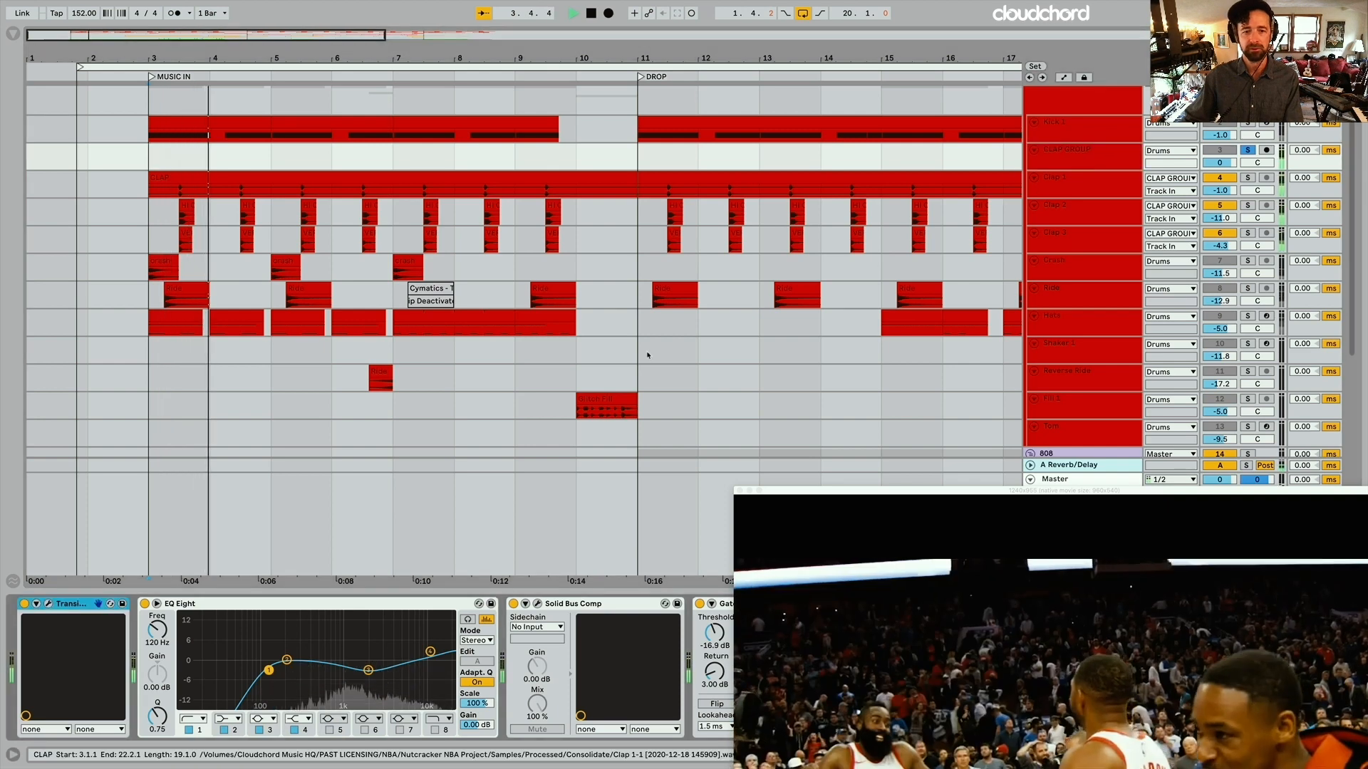
pyautogui.click(739, 490)
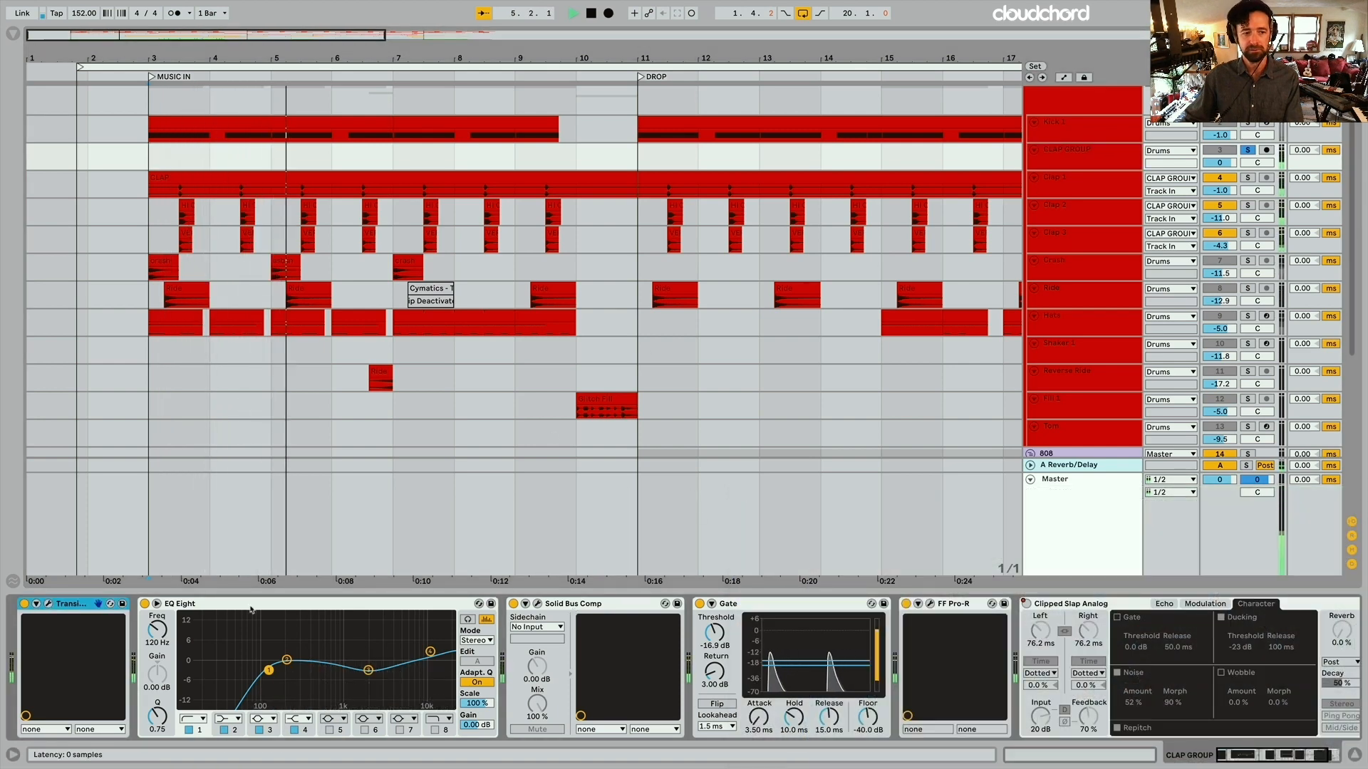
pyautogui.press('space')
# Inspect the clap group's Transient Master, and audition the claps with the Solid Bus Comp window open
pyautogui.click(49, 604)
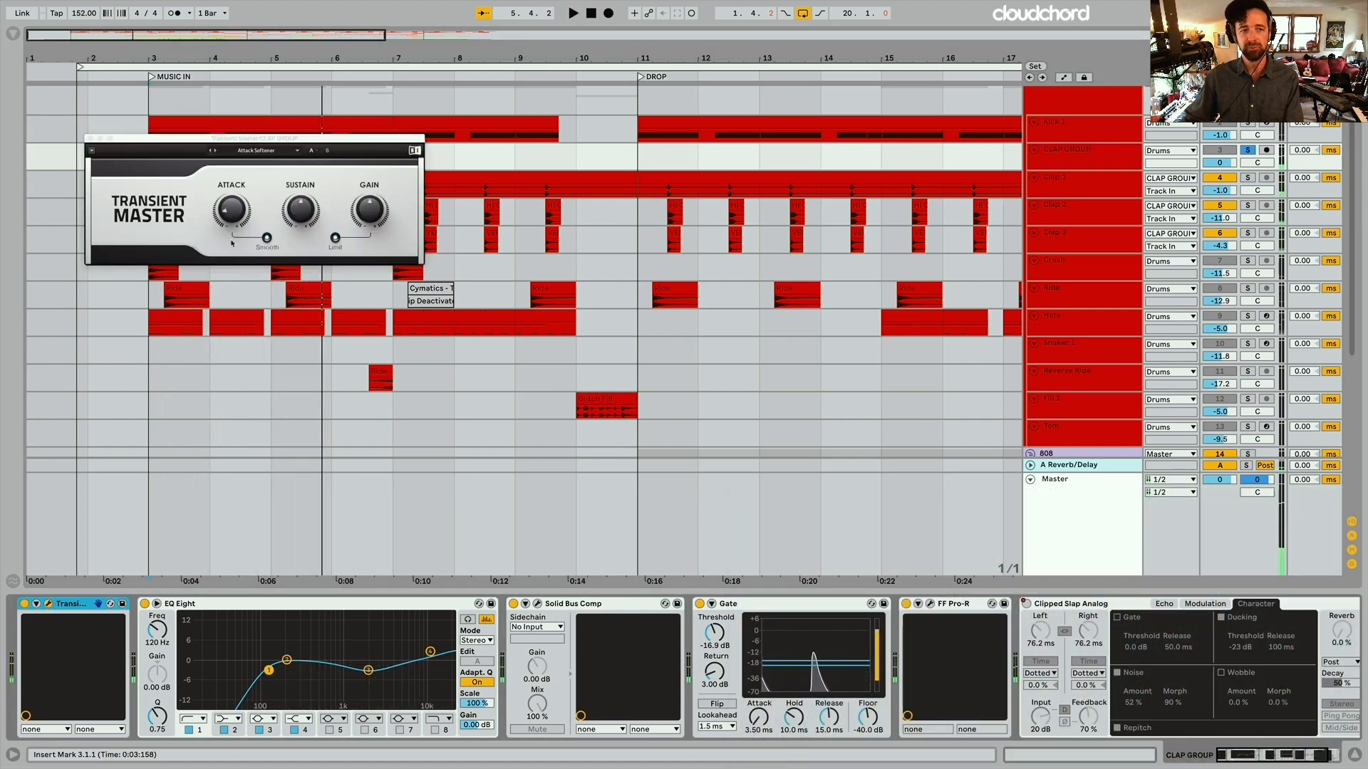
pyautogui.click(90, 139)
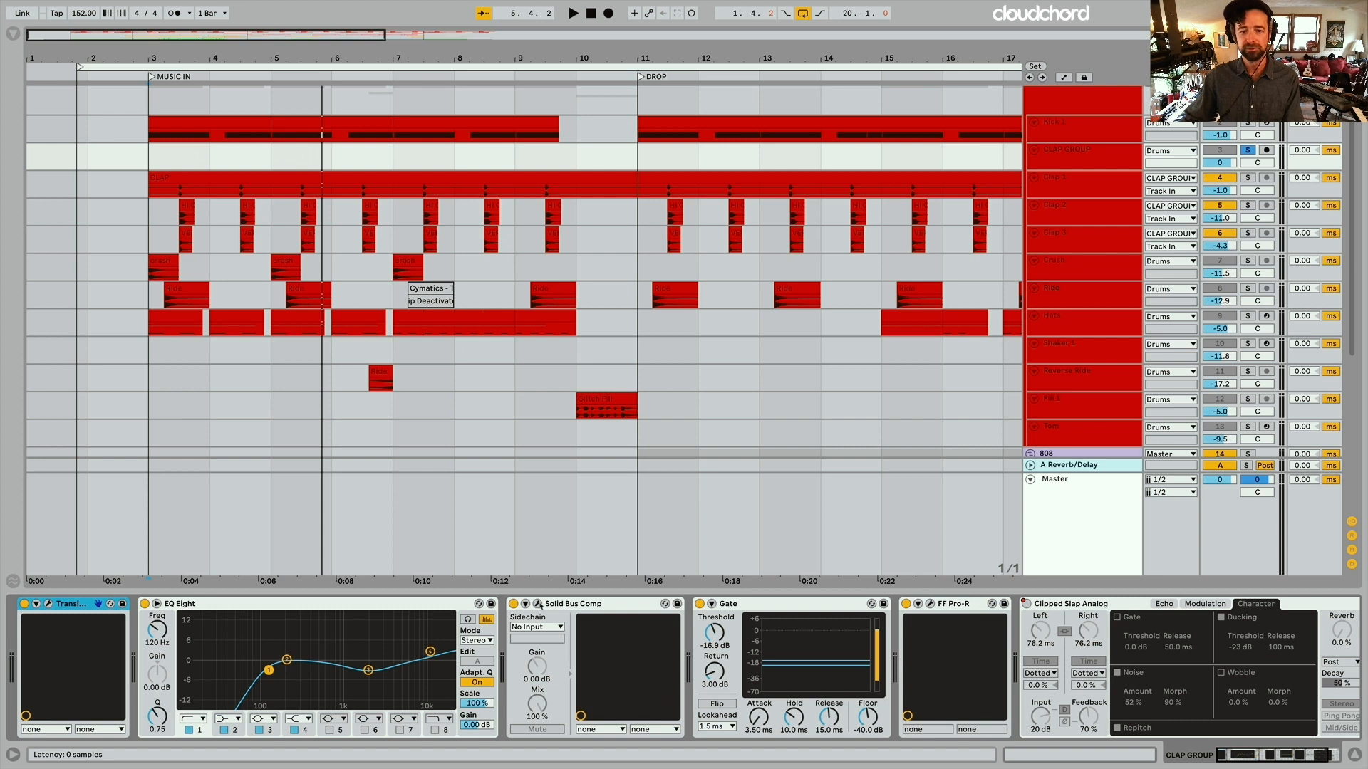
pyautogui.click(538, 604)
pyautogui.press('space')
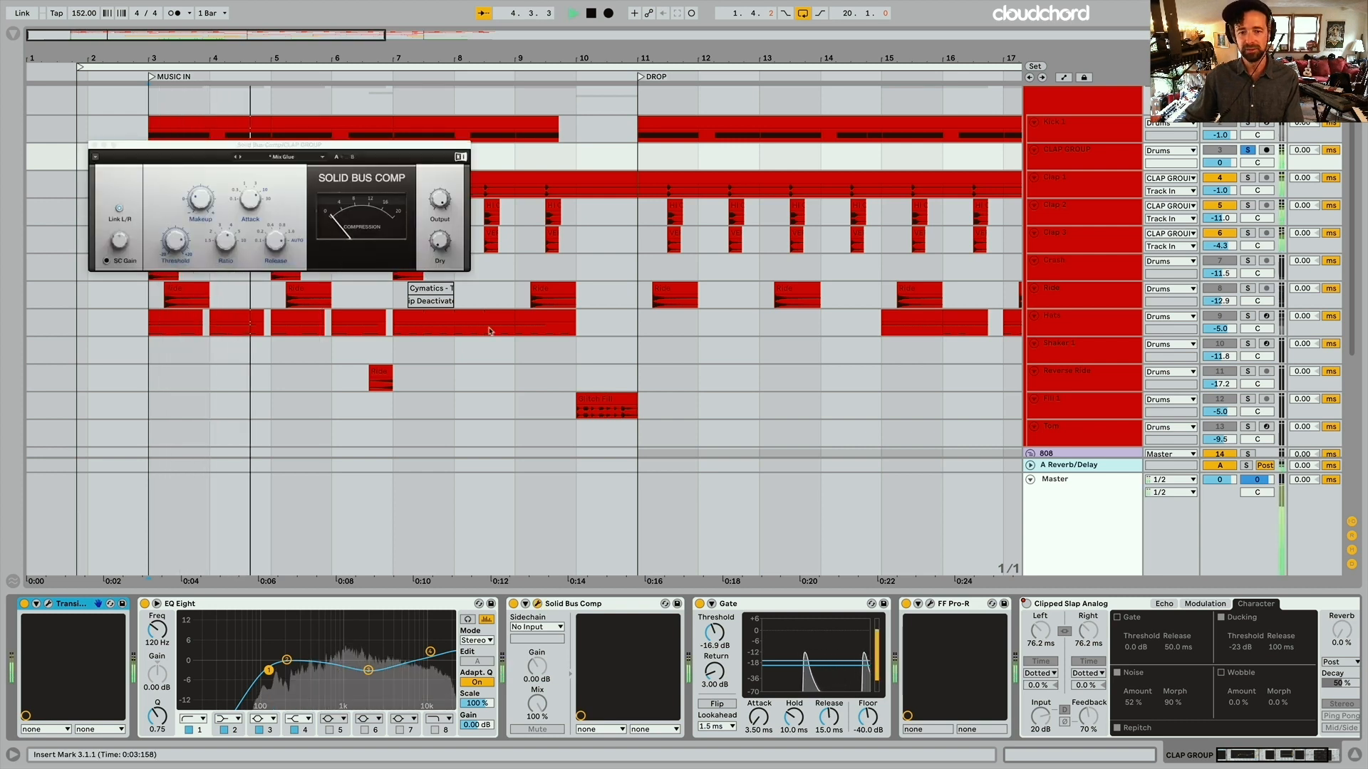
pyautogui.hscroll(1, 777, 634)
pyautogui.press('space')
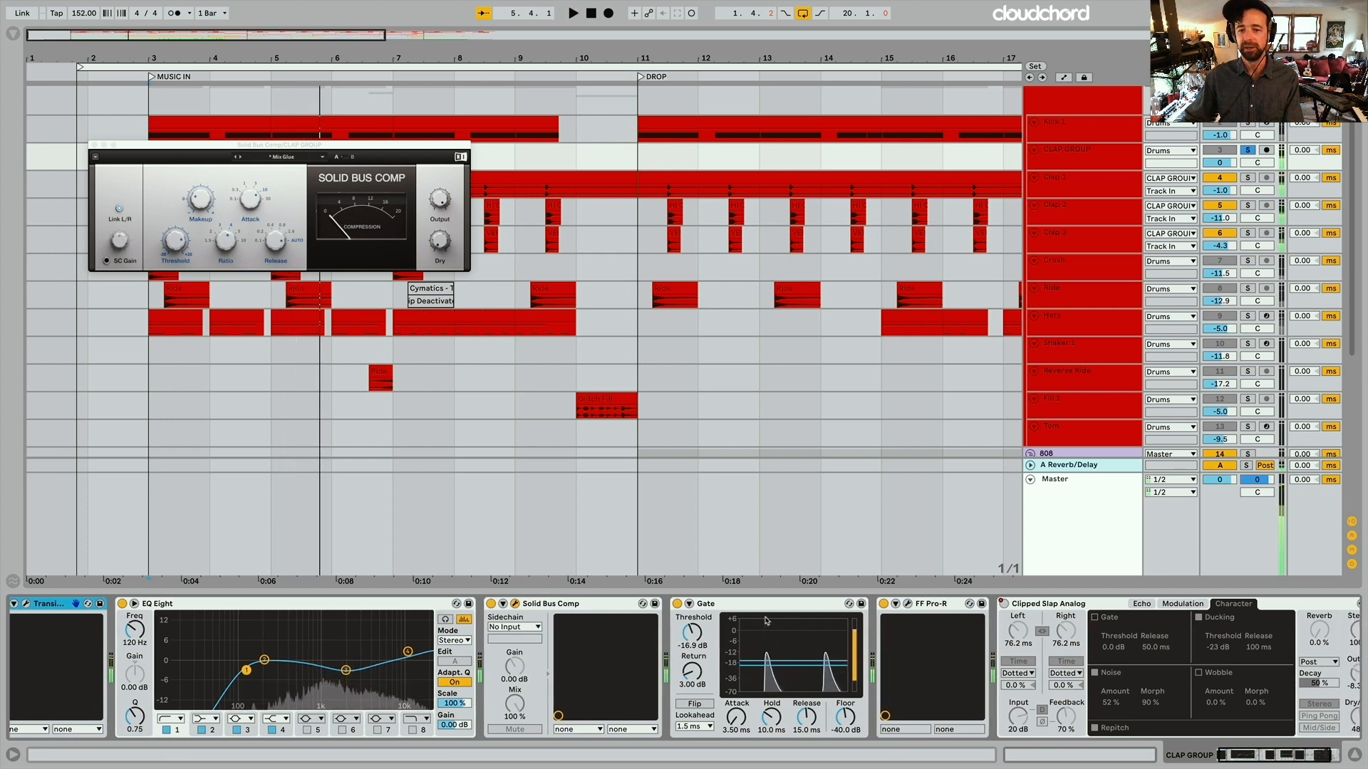
# Select the clap group's Gate and play the claps from bar 3 to watch its response
pyautogui.click(766, 605)
pyautogui.press('space')
pyautogui.hscroll(2, 765, 609)
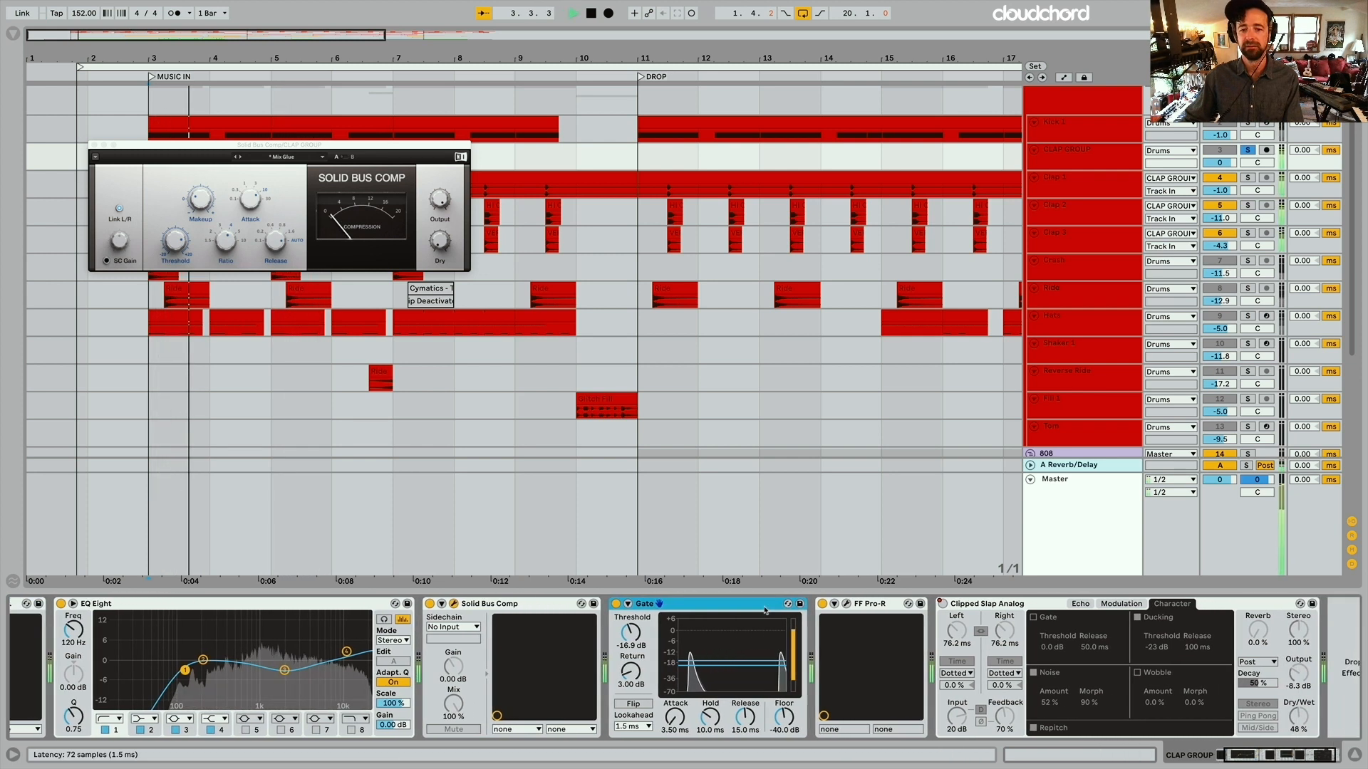
pyautogui.press('space')
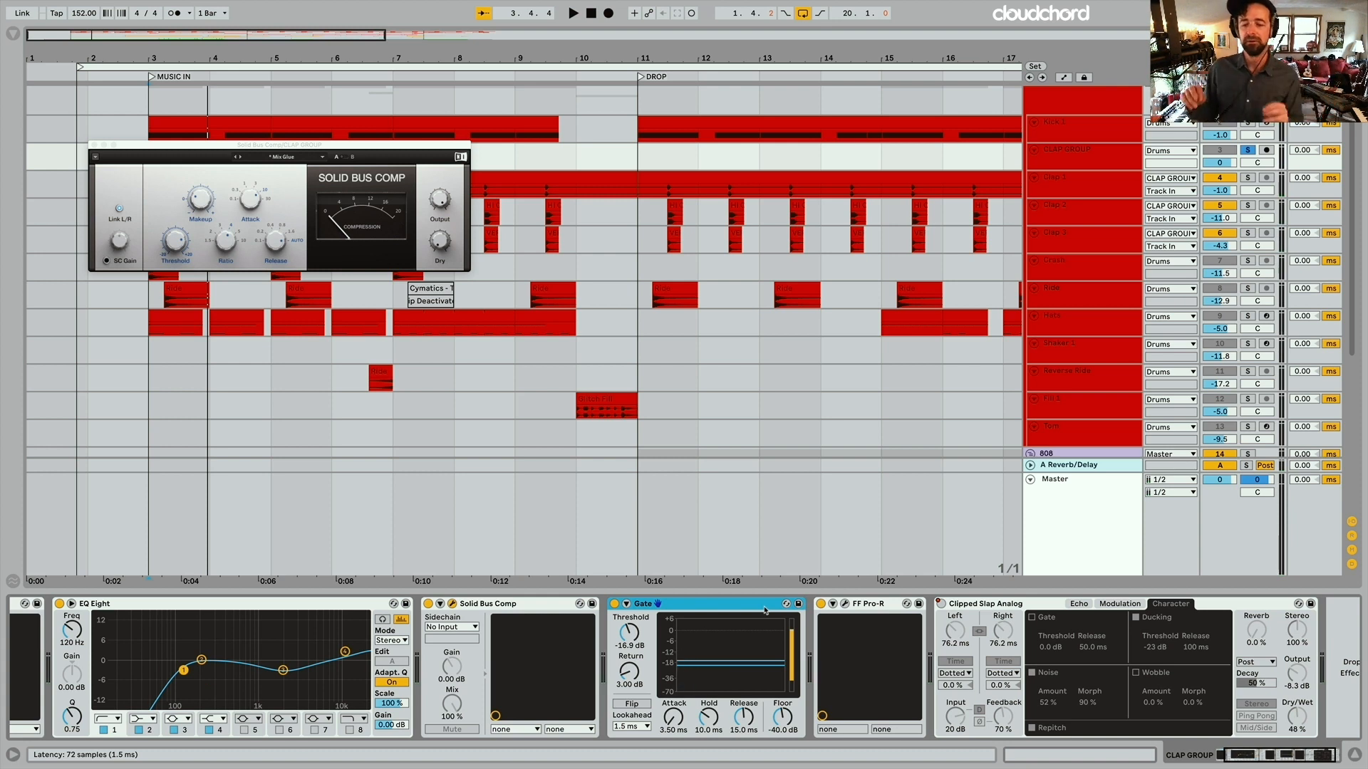
# Open the clap group's FF Pro-R reverb window and play the soloed claps with it showing
pyautogui.click(844, 604)
pyautogui.press('space')
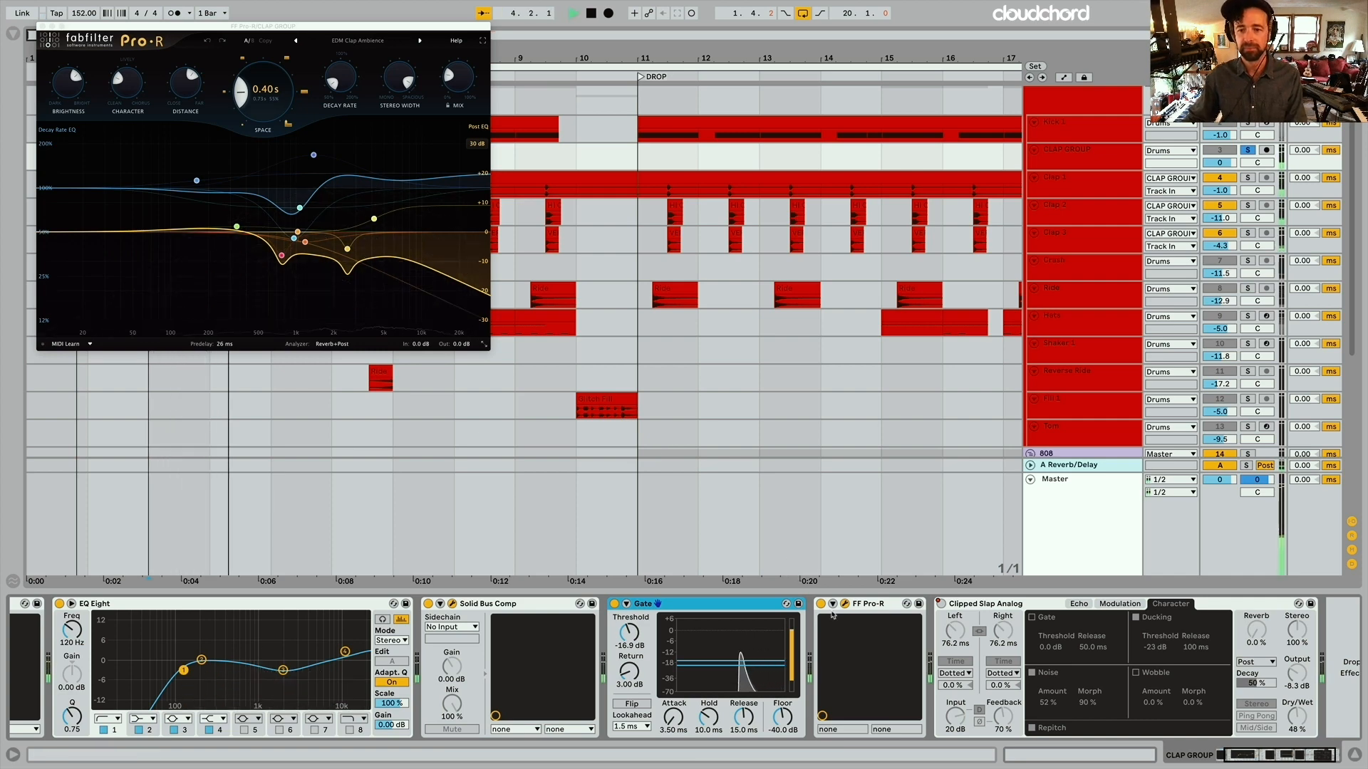
pyautogui.scroll(-2, 860, 623)
pyautogui.press('space')
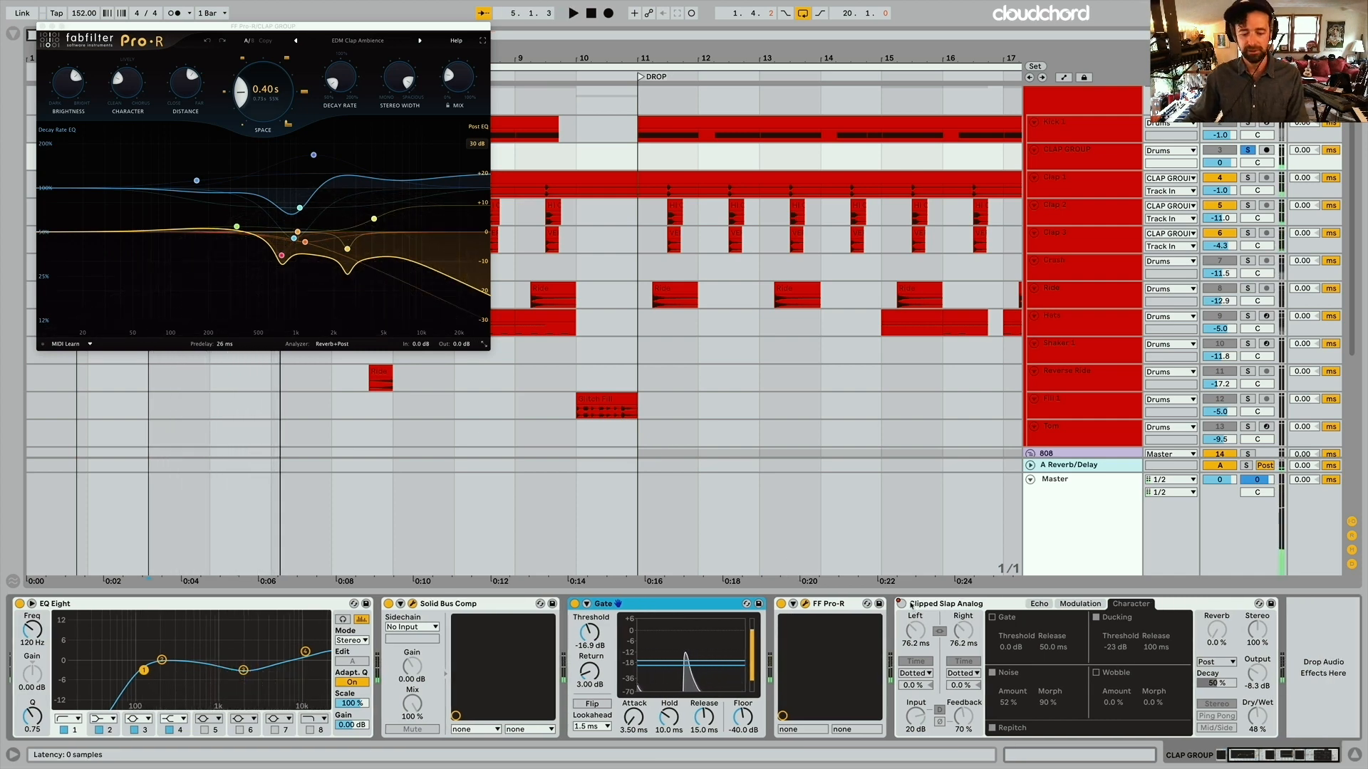
# Show the automation lanes, display the Clipped Slap Analog's Device On automation on the clap group, and re-enable the overridden automation
pyautogui.press('a')
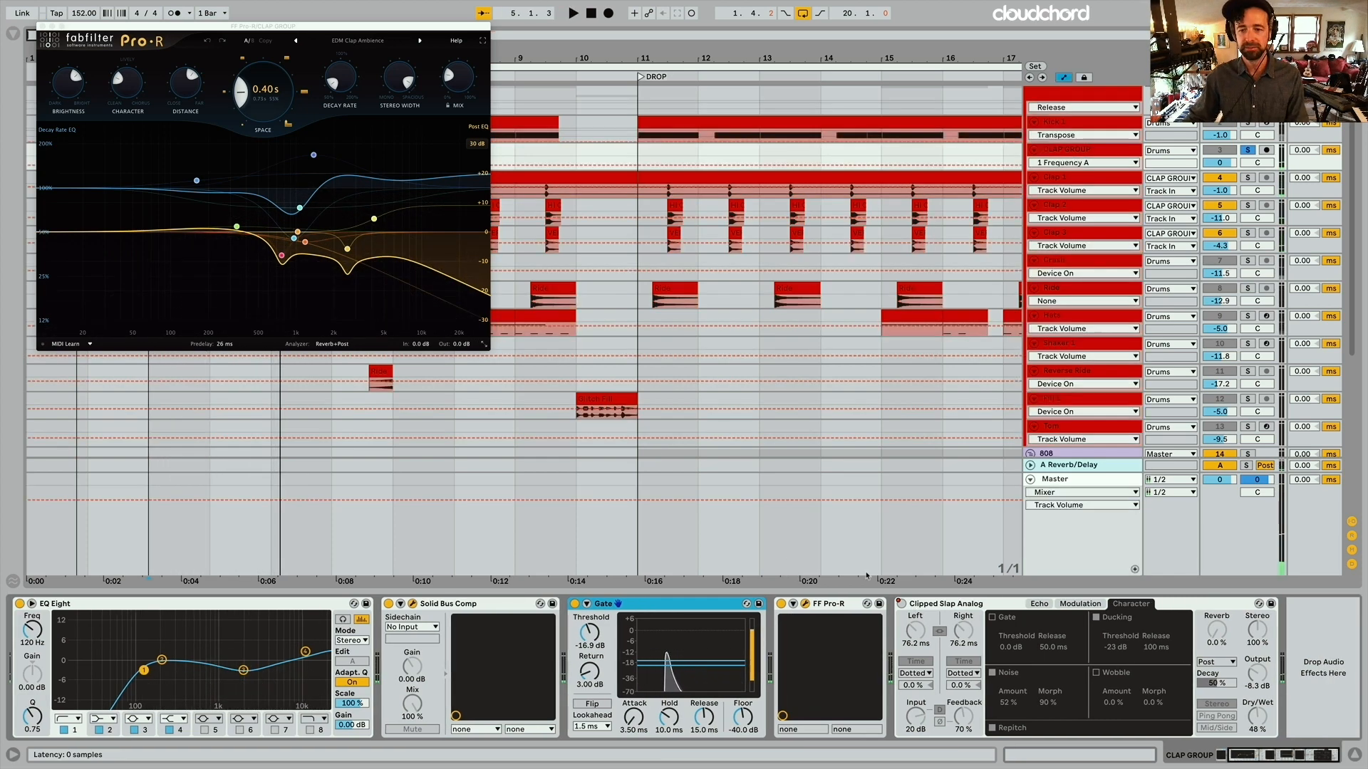
pyautogui.click(42, 27)
pyautogui.click(96, 144)
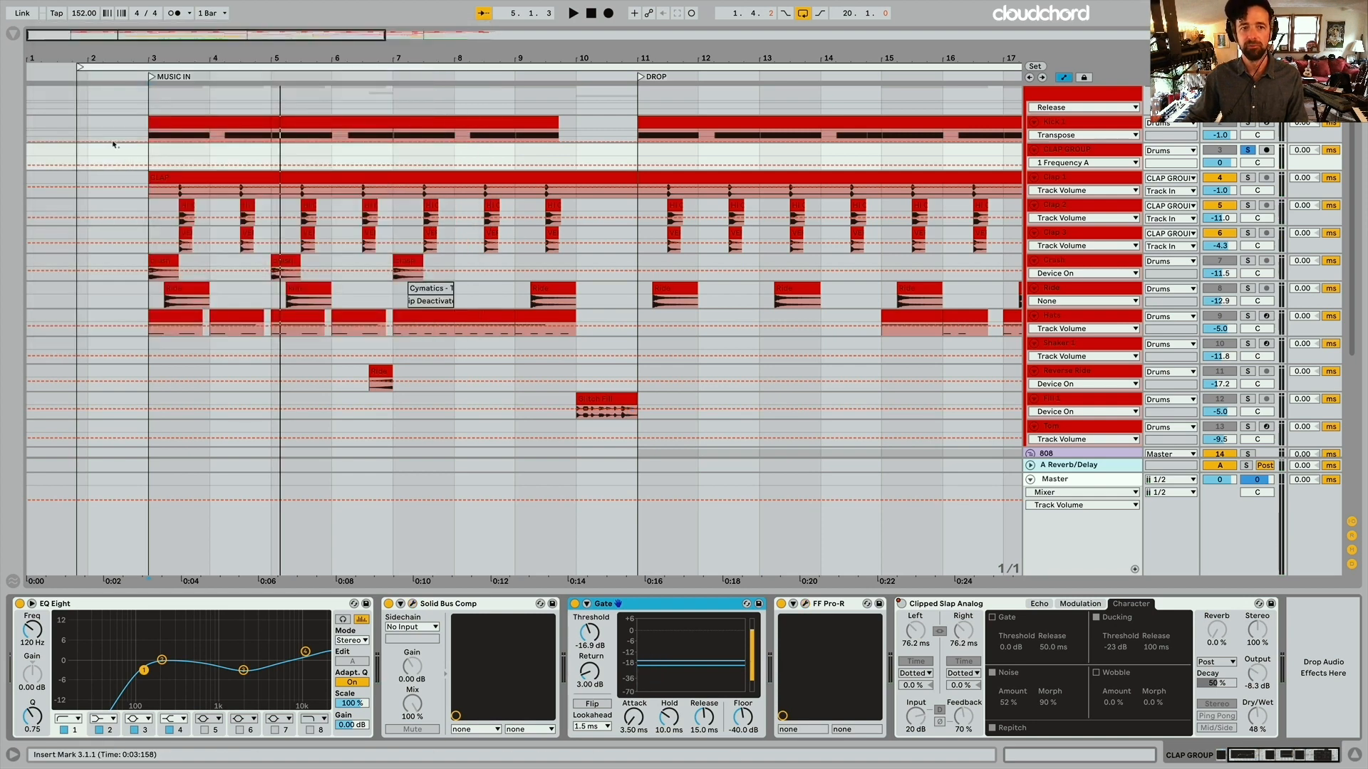
pyautogui.click(900, 604)
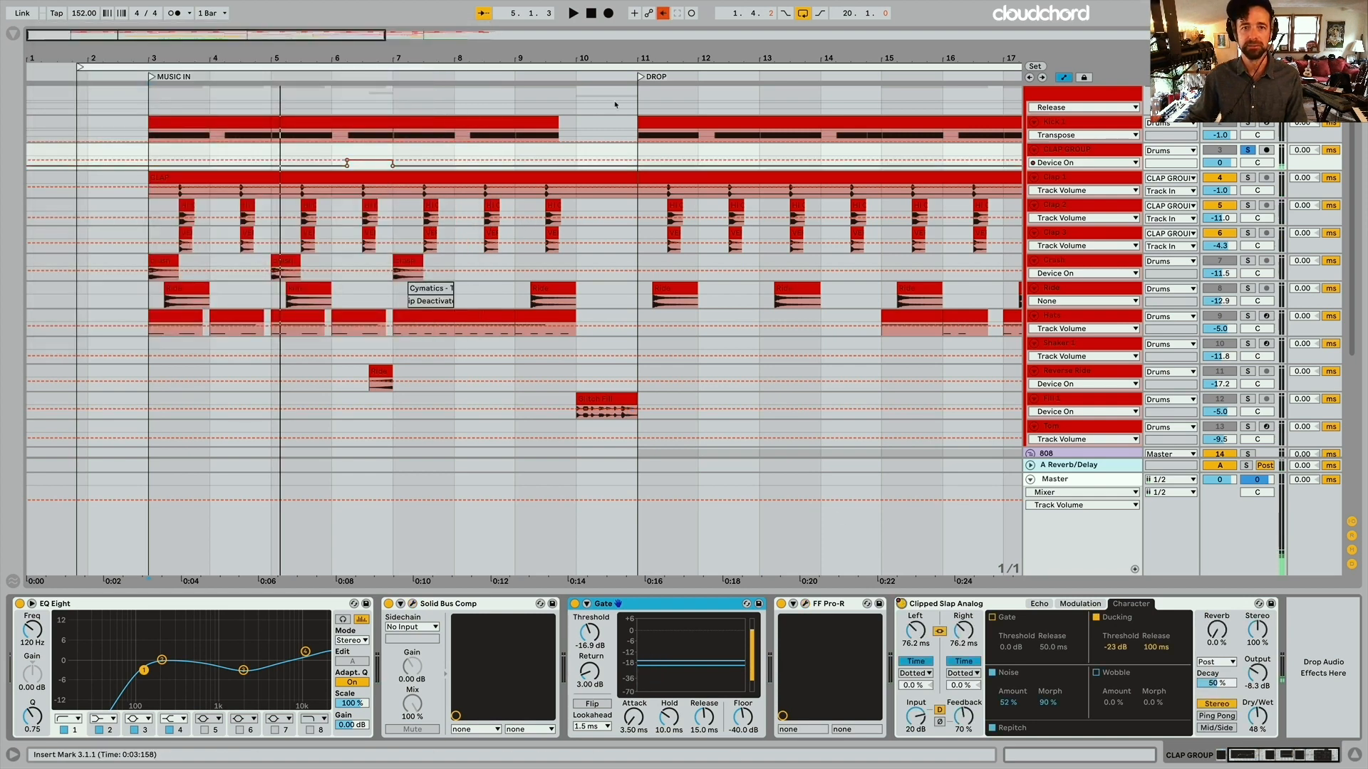
pyautogui.click(666, 12)
# Play the soloed claps from bar 6 to hear the echo switched on by its automation
pyautogui.click(340, 155)
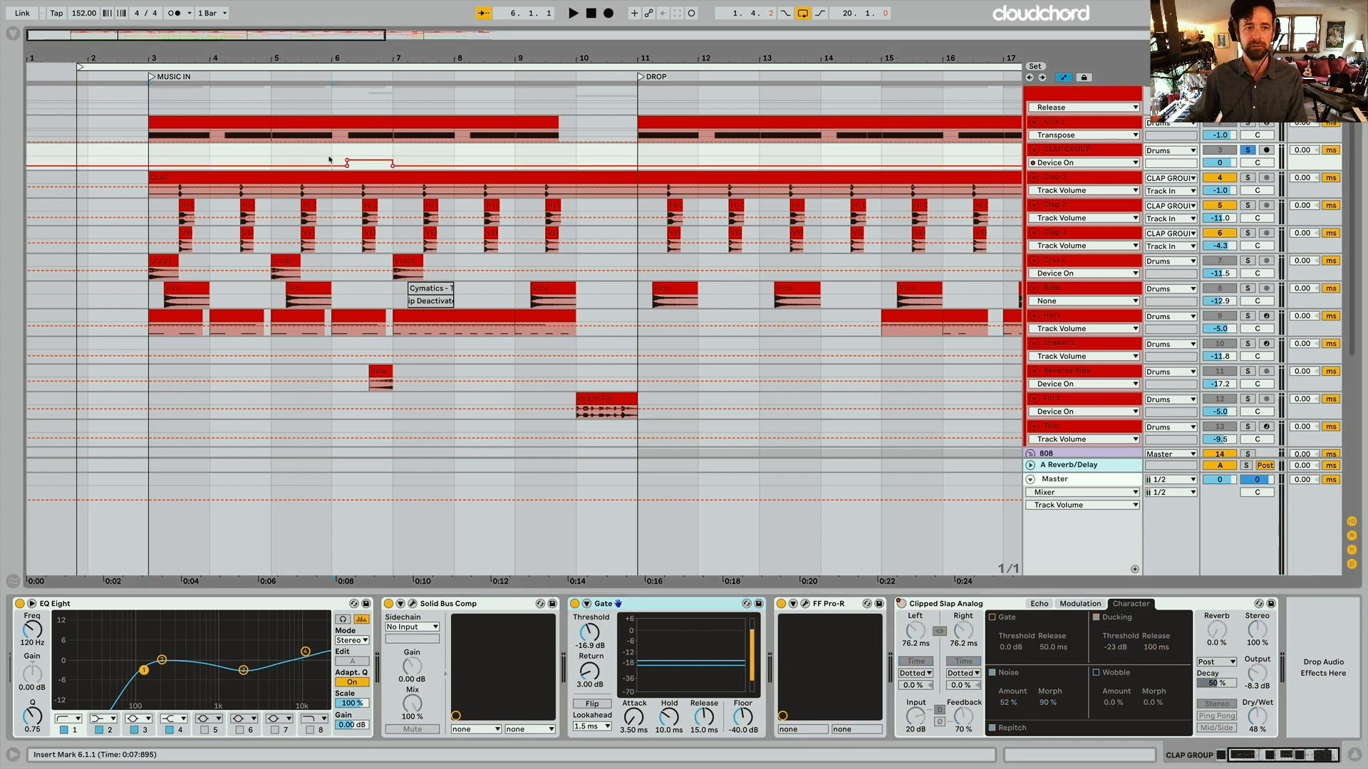
pyautogui.press('space')
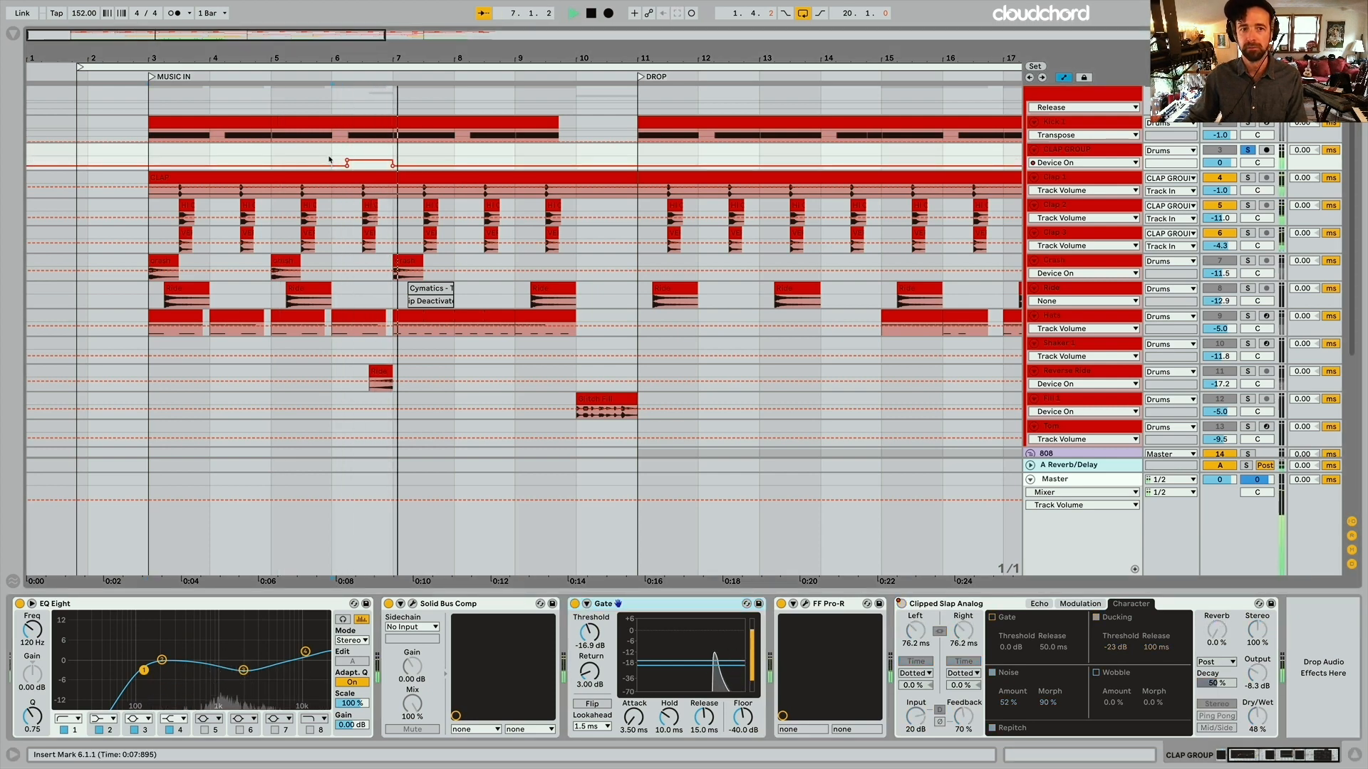
pyautogui.press('space')
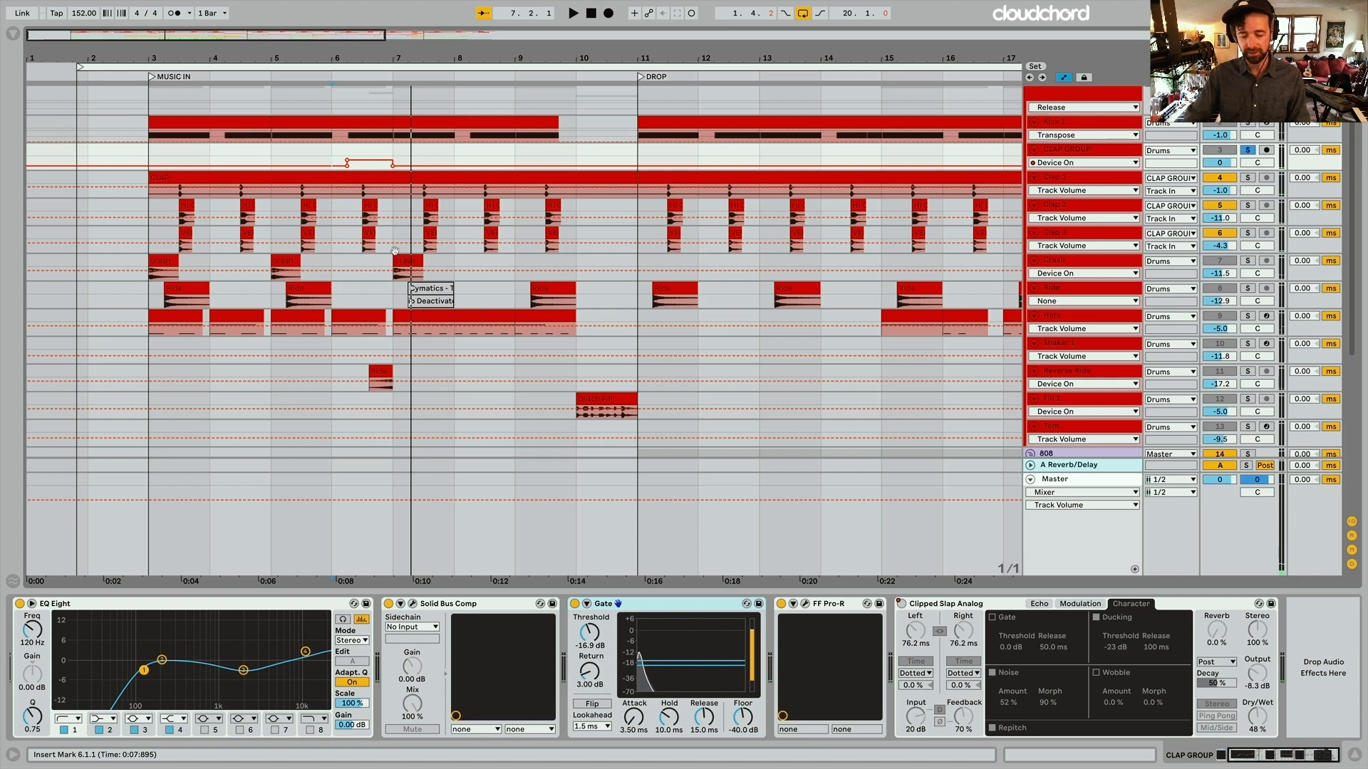
# Replay the clap echo from bar 6 against the video, then unsolo the CLAP GROUP and close the video window
pyautogui.press('space')
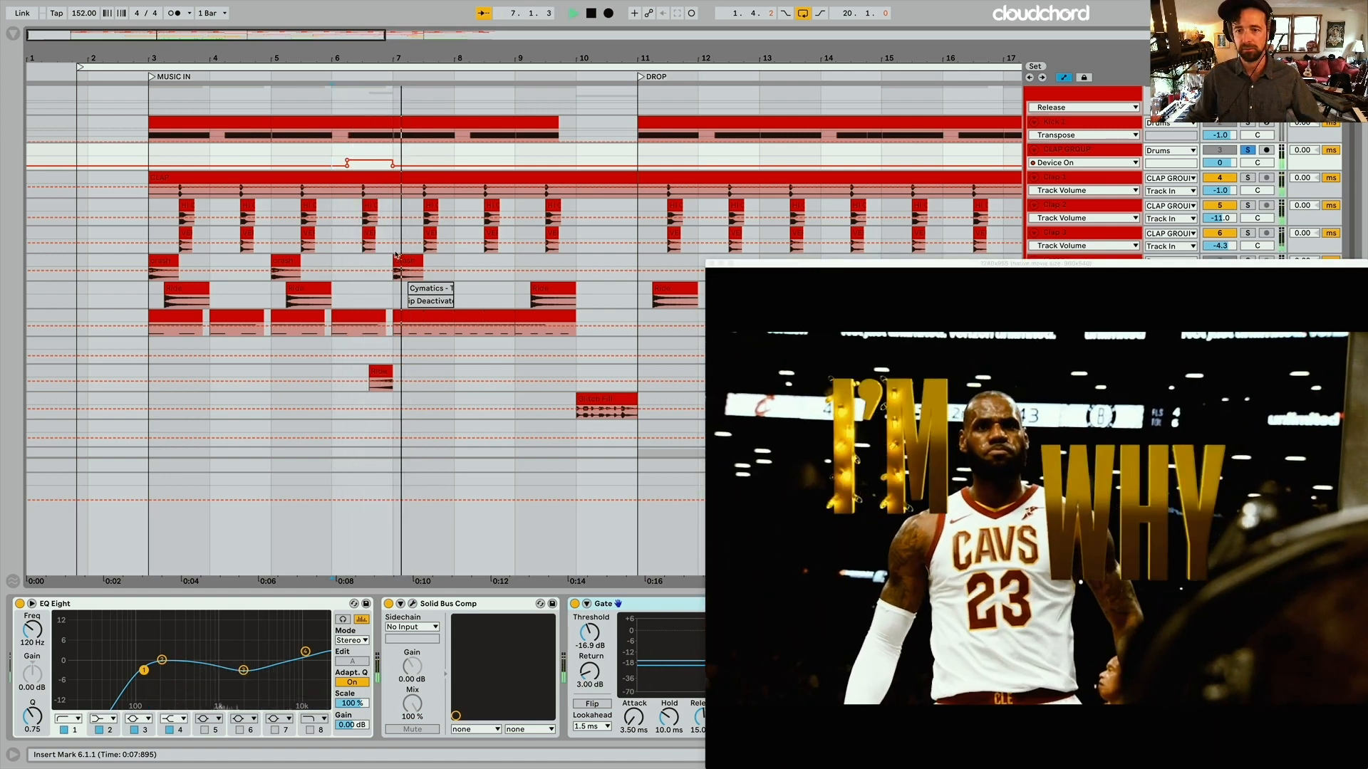
pyautogui.press('space')
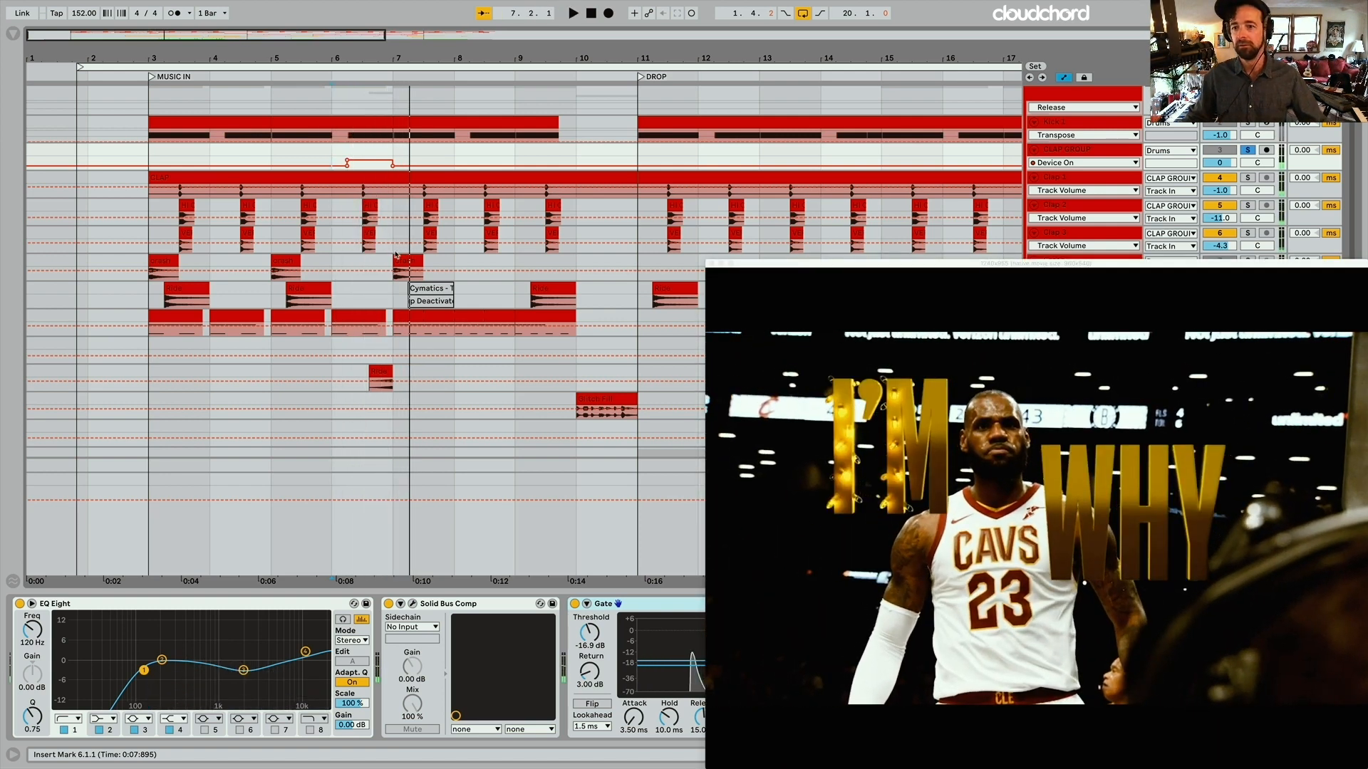
pyautogui.click(1220, 149)
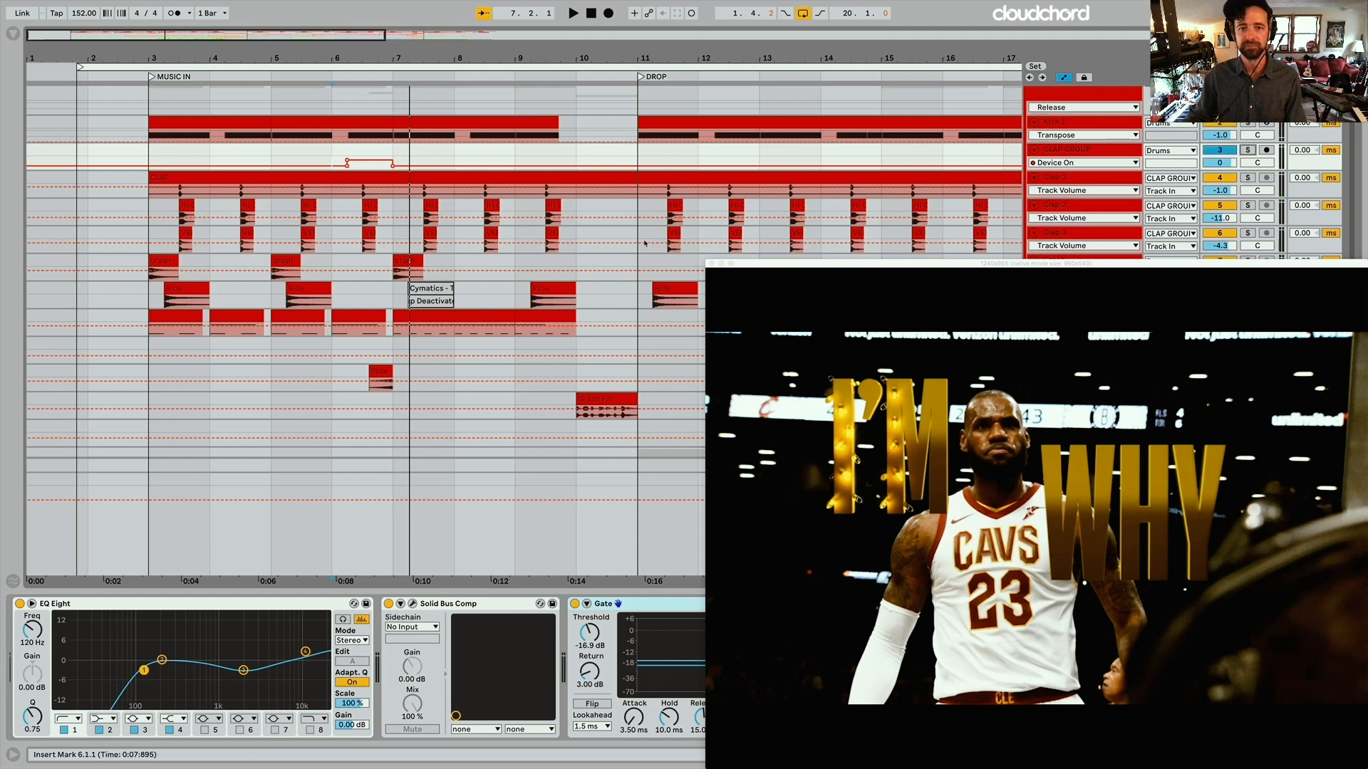
pyautogui.click(710, 263)
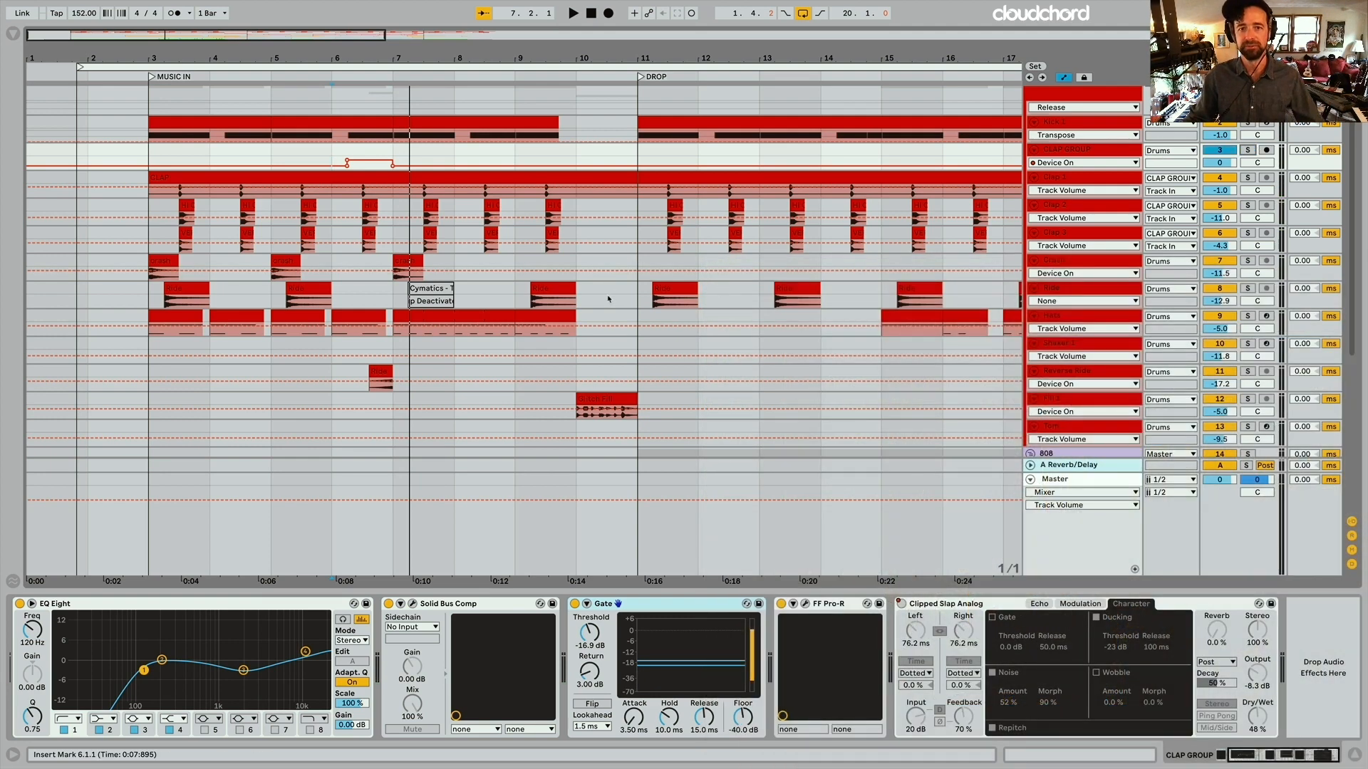
# Hide the automation lanes and select the Hats clip at bar 3 to show the track's devices
pyautogui.scroll(-1, 592, 321)
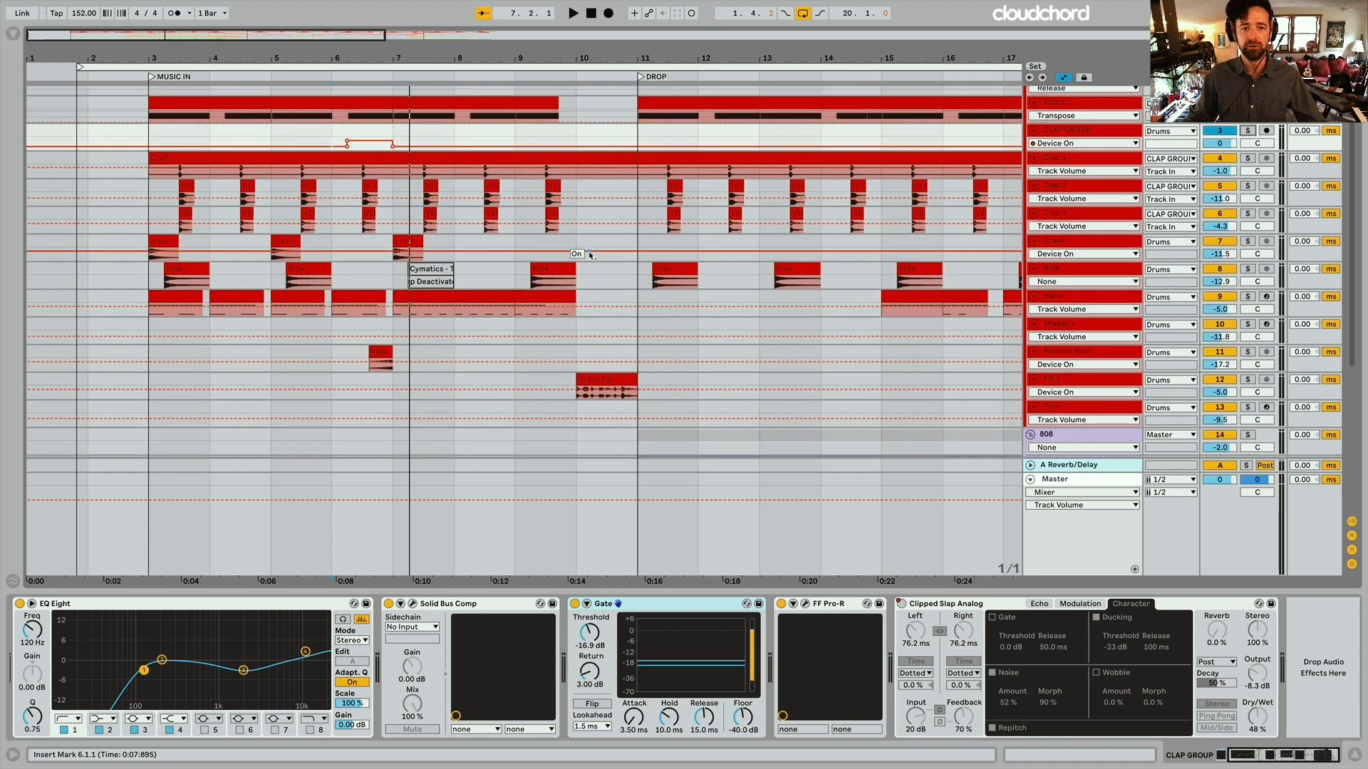
pyautogui.scroll(-1, 776, 307)
pyautogui.click(219, 287)
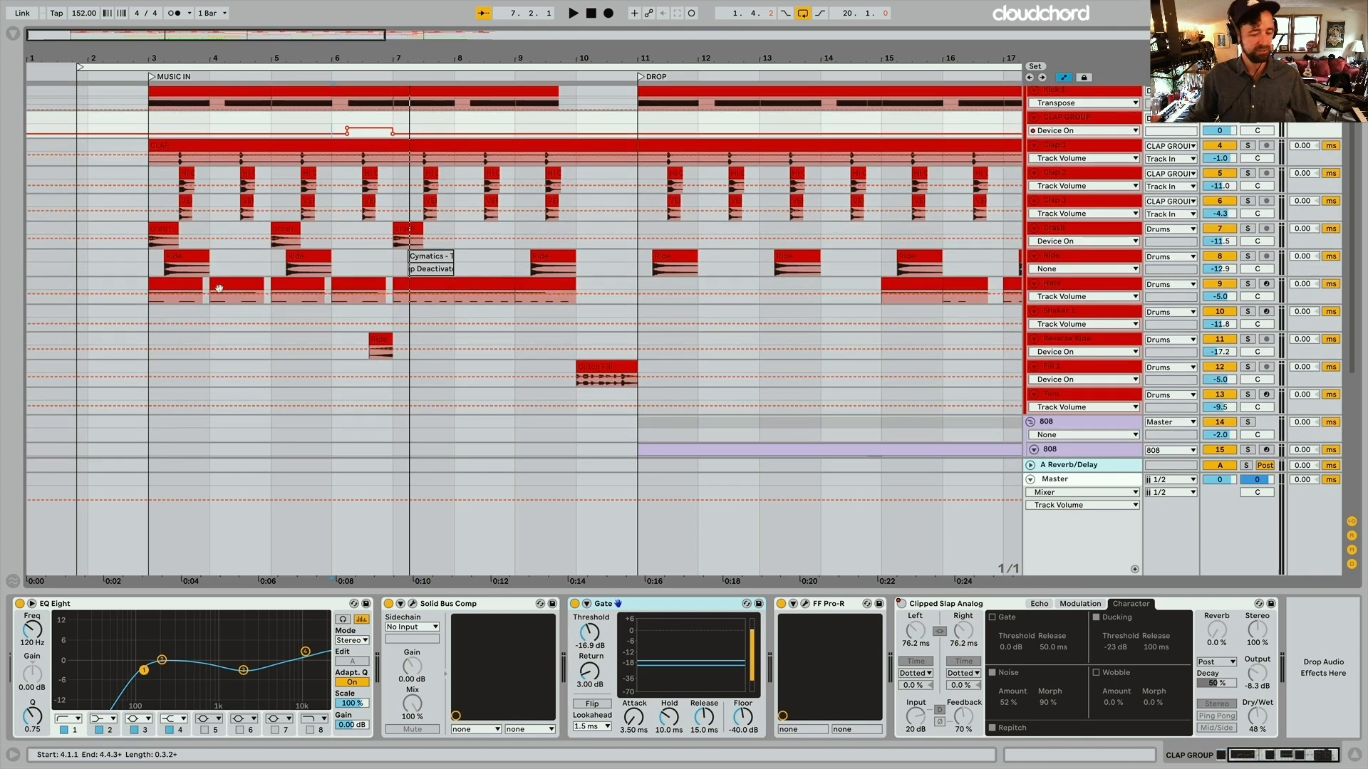
pyautogui.press('a')
pyautogui.click(178, 291)
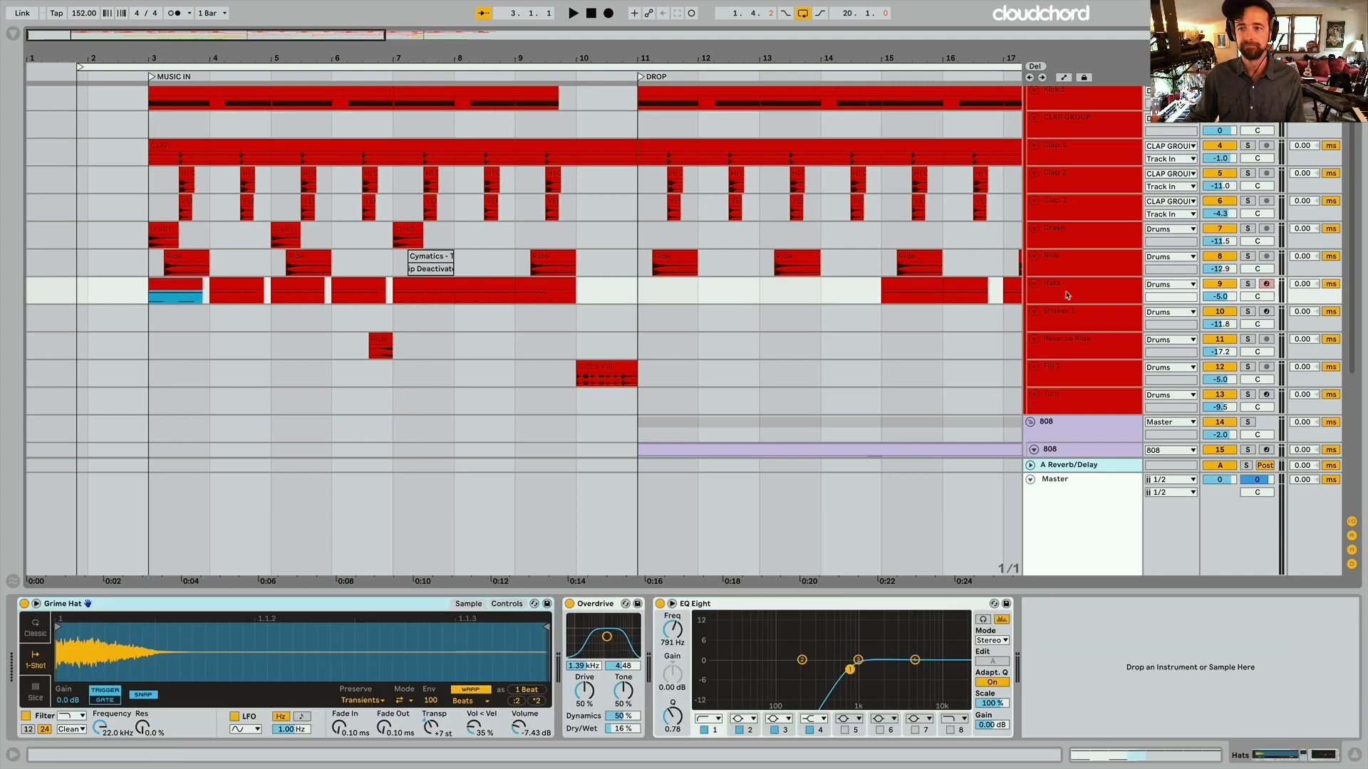
# Audition the soloed Hats track from bar 3, then unsolo it and select its Grime Hat device
pyautogui.click(1248, 284)
pyautogui.press('space')
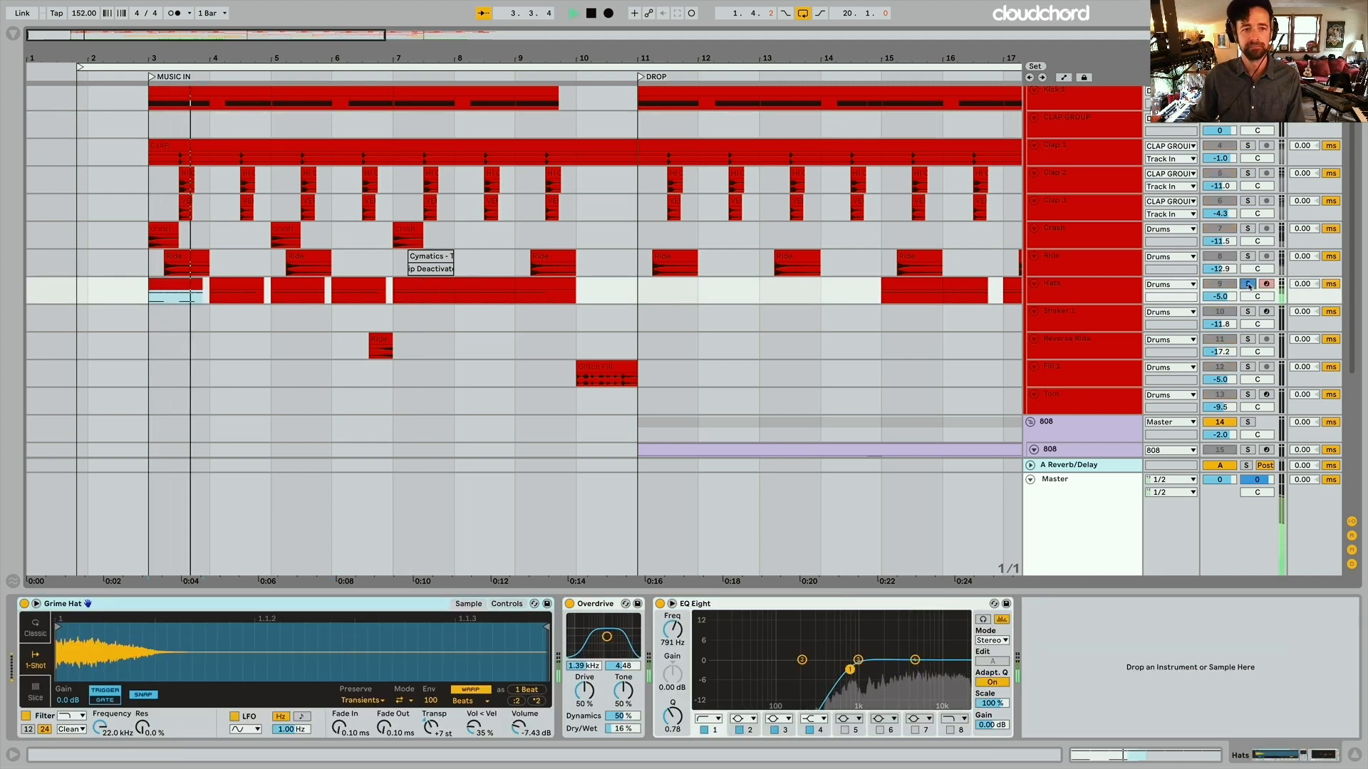
pyautogui.scroll(-3, 778, 376)
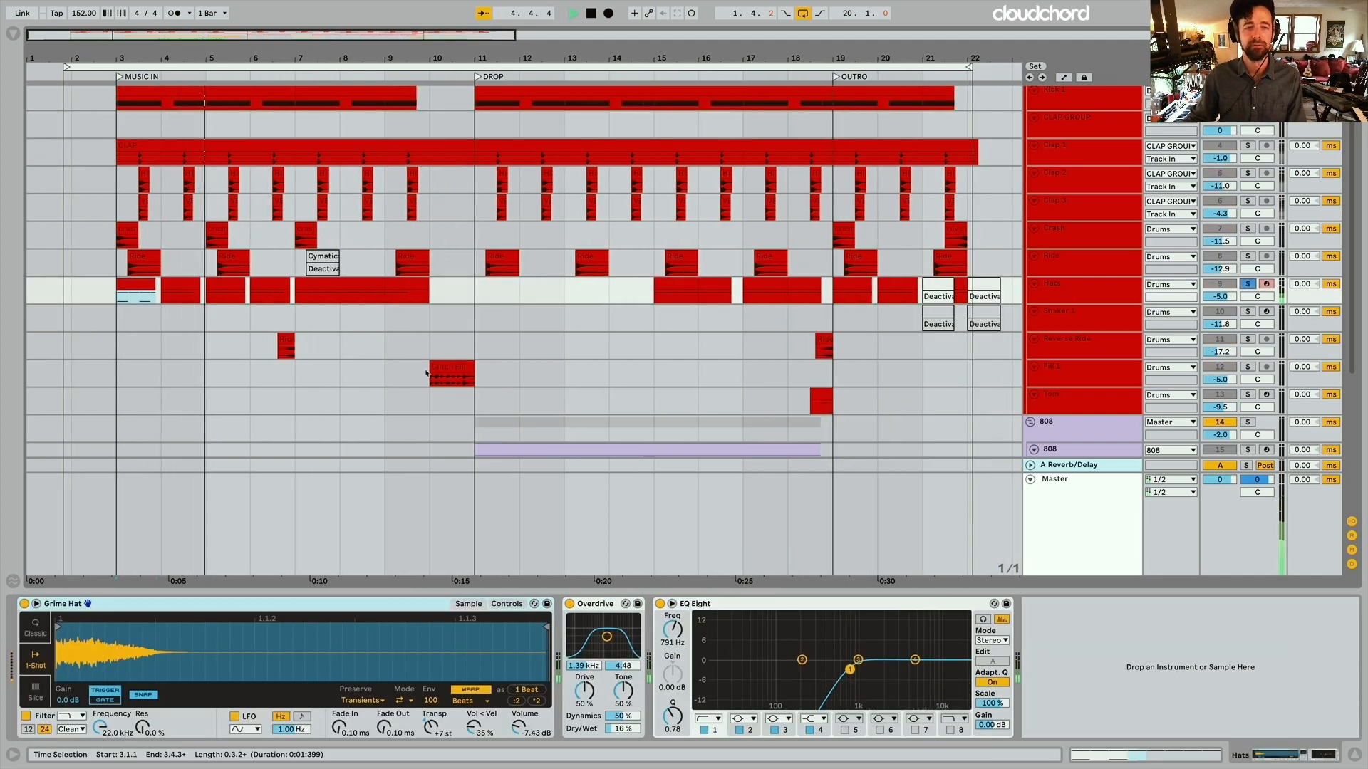
pyautogui.scroll(-1, 426, 373)
pyautogui.scroll(-1, 426, 373)
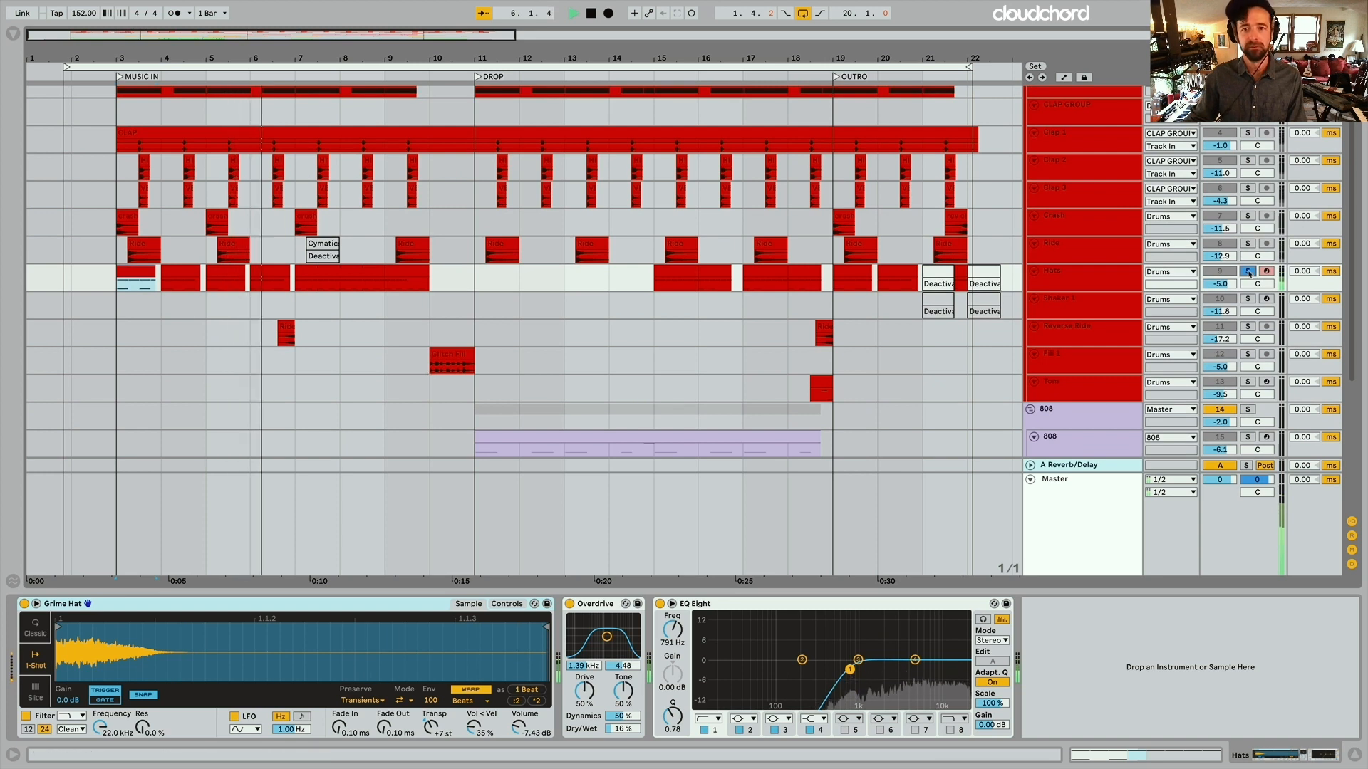
pyautogui.press('space')
pyautogui.click(1247, 271)
pyautogui.click(1082, 277)
pyautogui.click(69, 605)
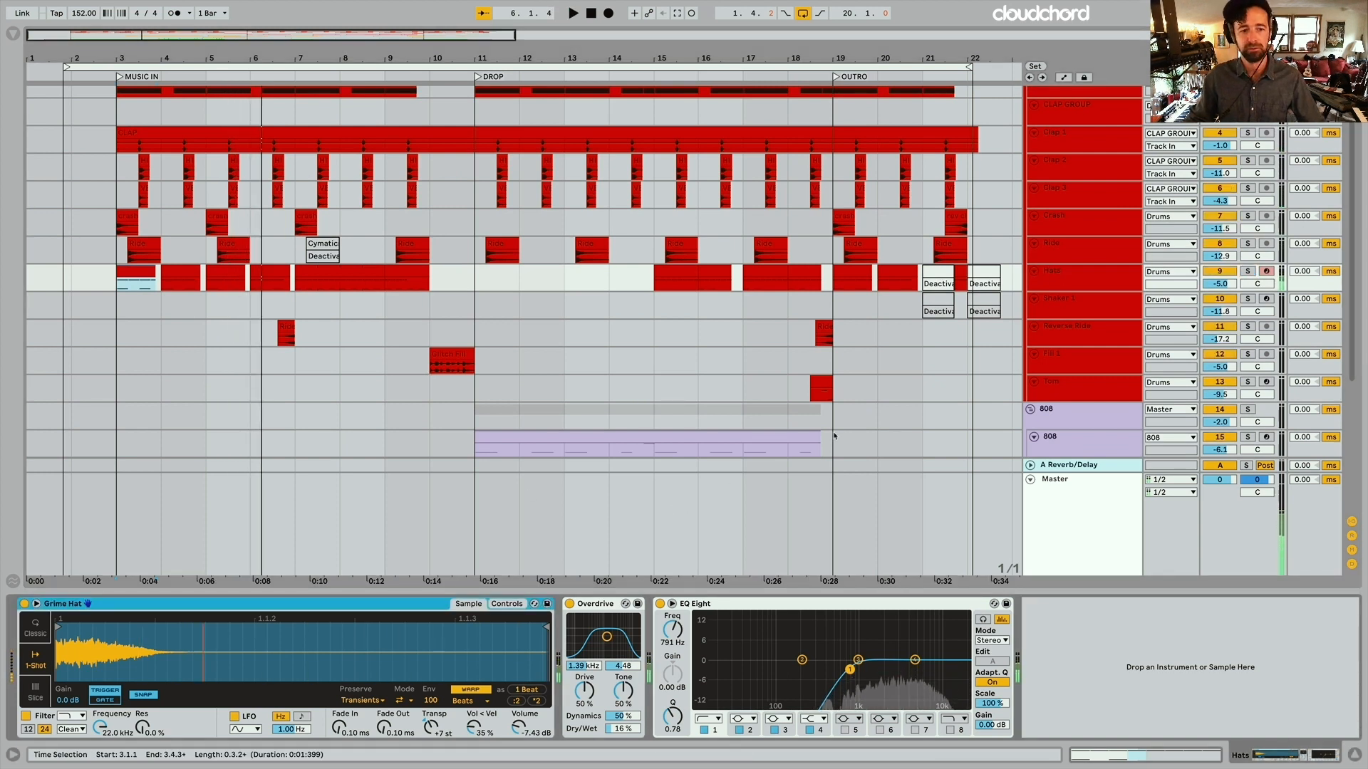
# Open the Hats clip at bar 7 and select its C3 notes, then its C2 notes
pyautogui.click(330, 270)
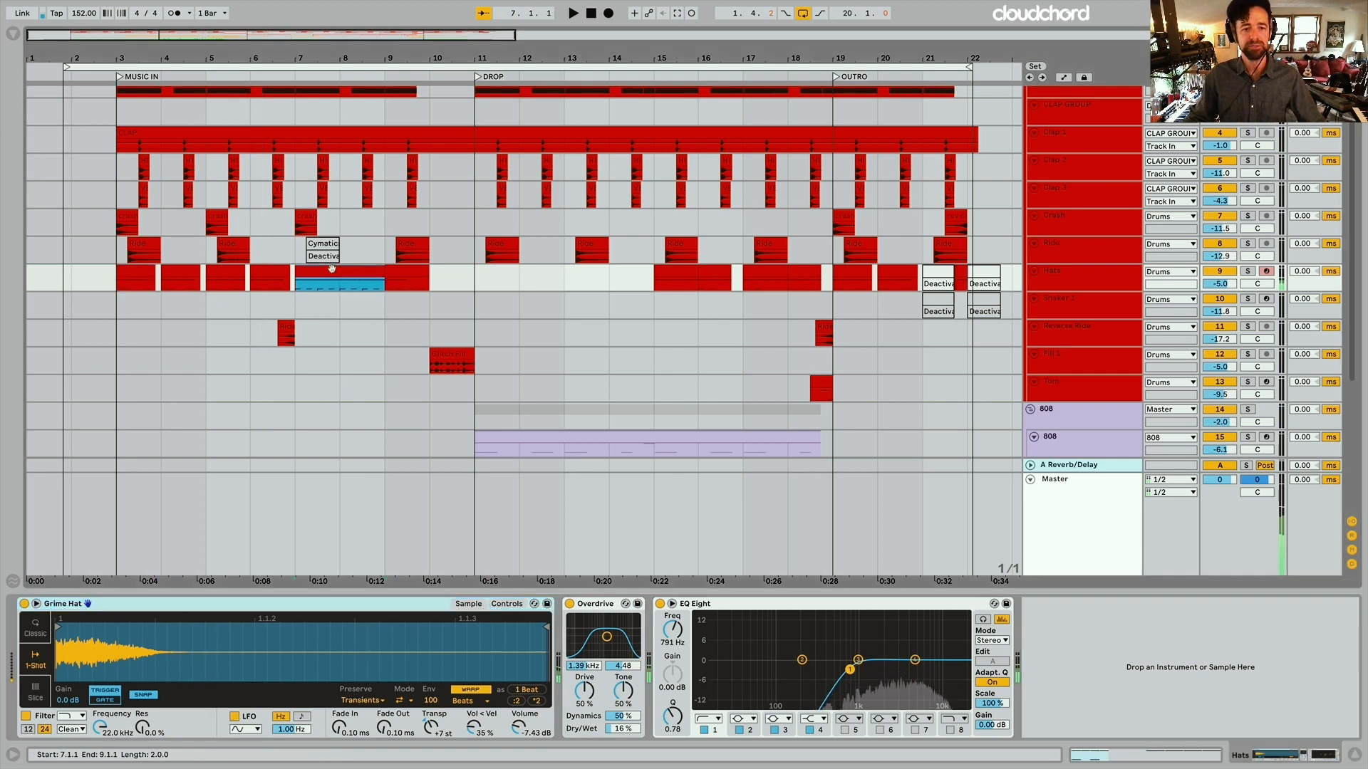
pyautogui.doubleClick(330, 270)
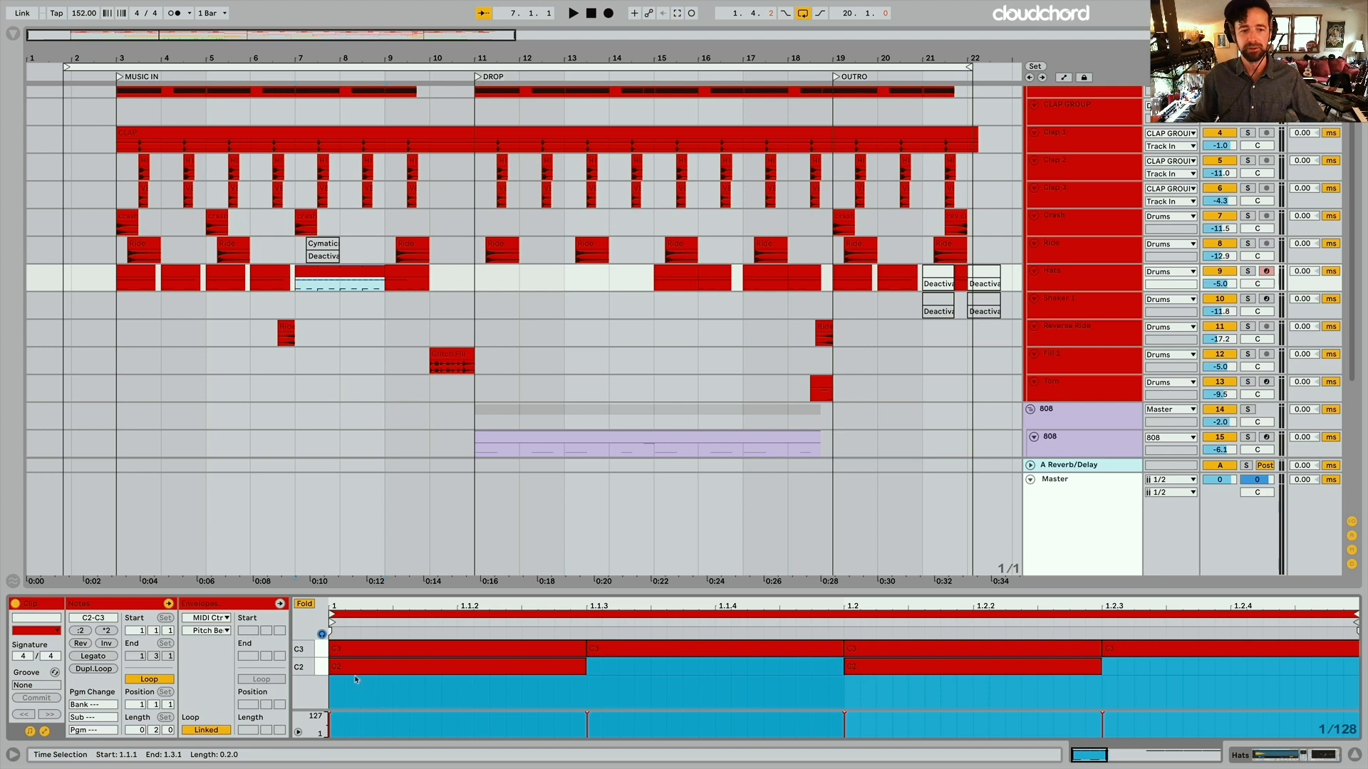
pyautogui.click(322, 649)
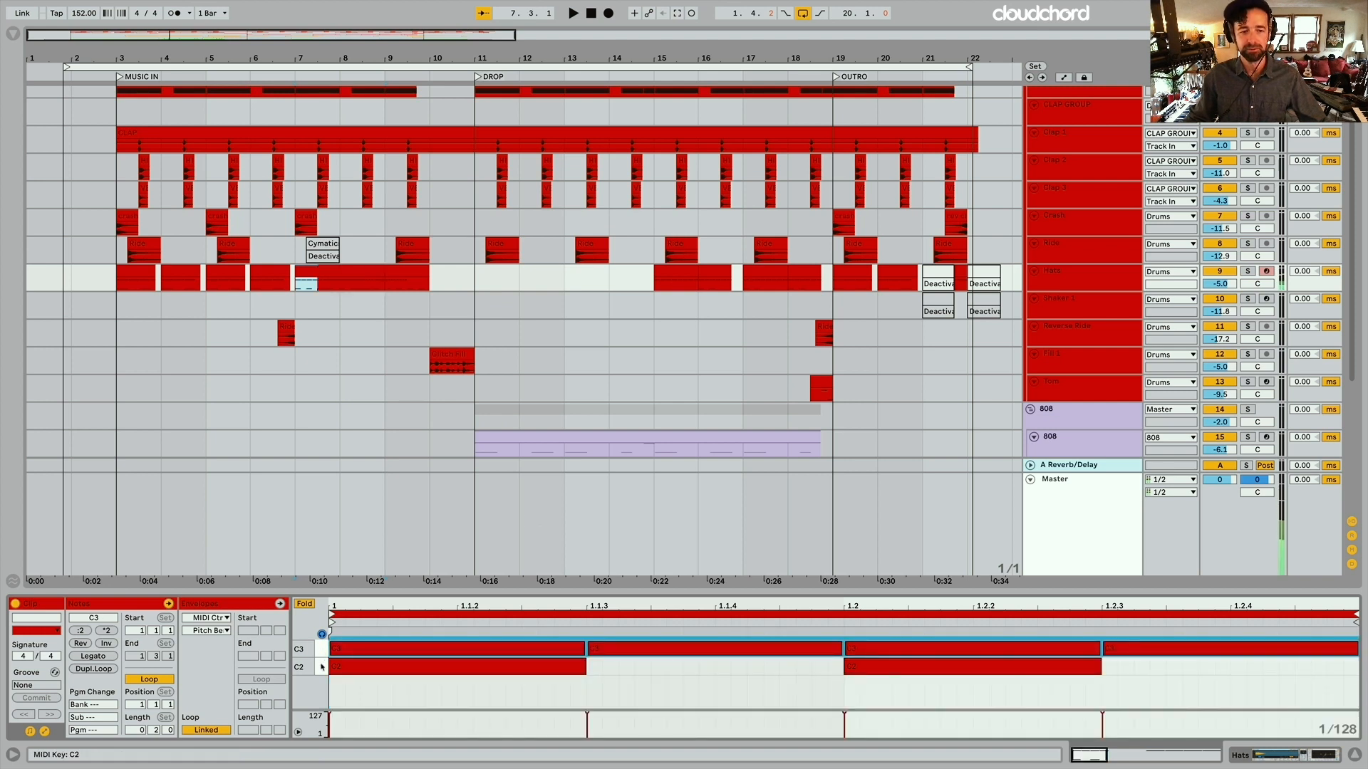
pyautogui.click(322, 667)
# Play the arrangement from bar 7, briefly soloing the Hats track during playback
pyautogui.press('space')
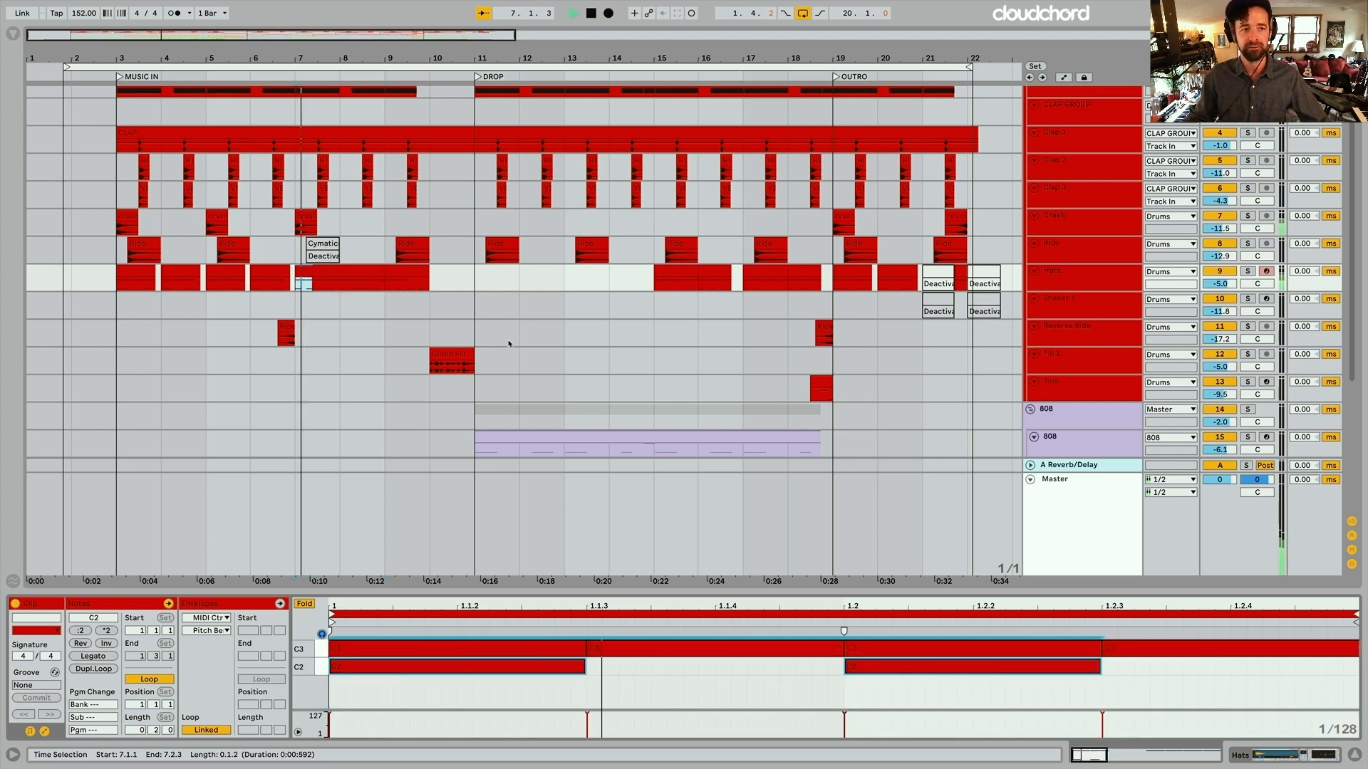
pyautogui.click(1247, 271)
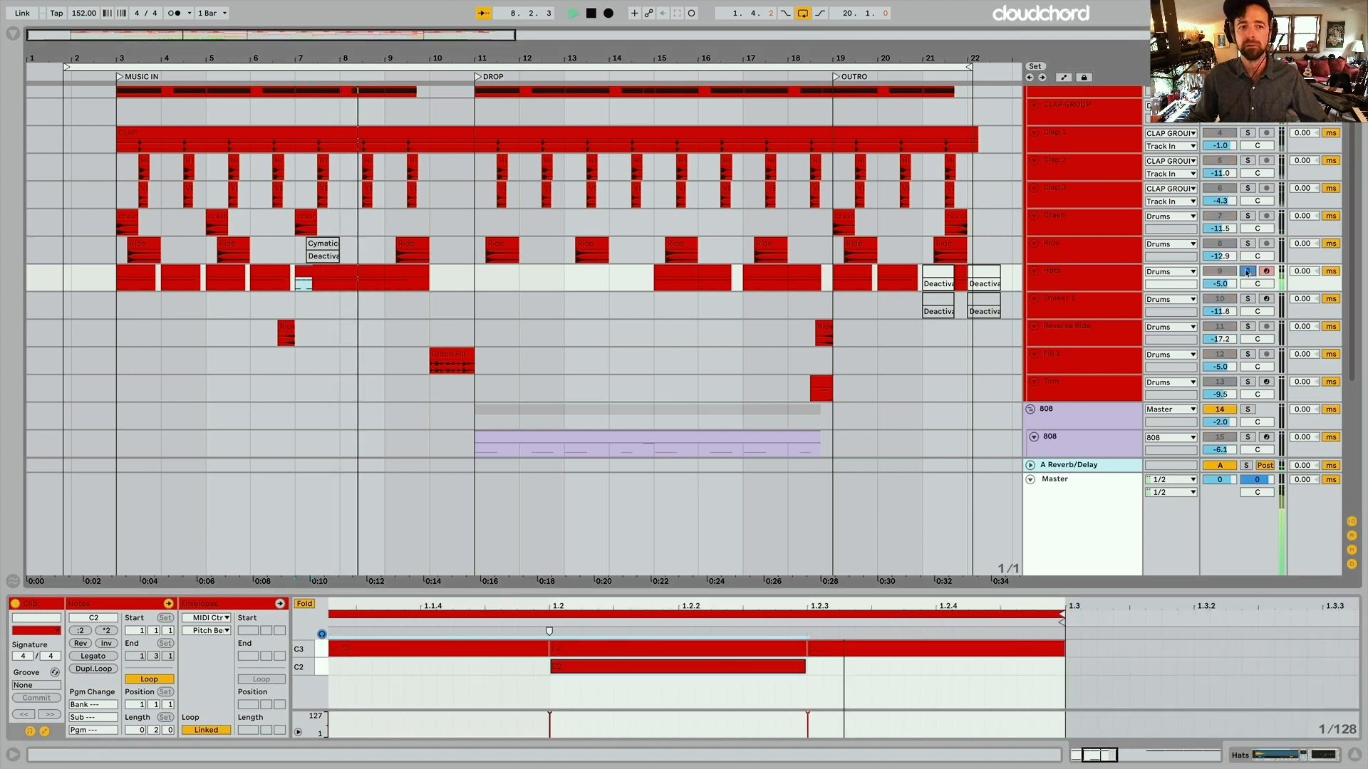
pyautogui.click(1248, 272)
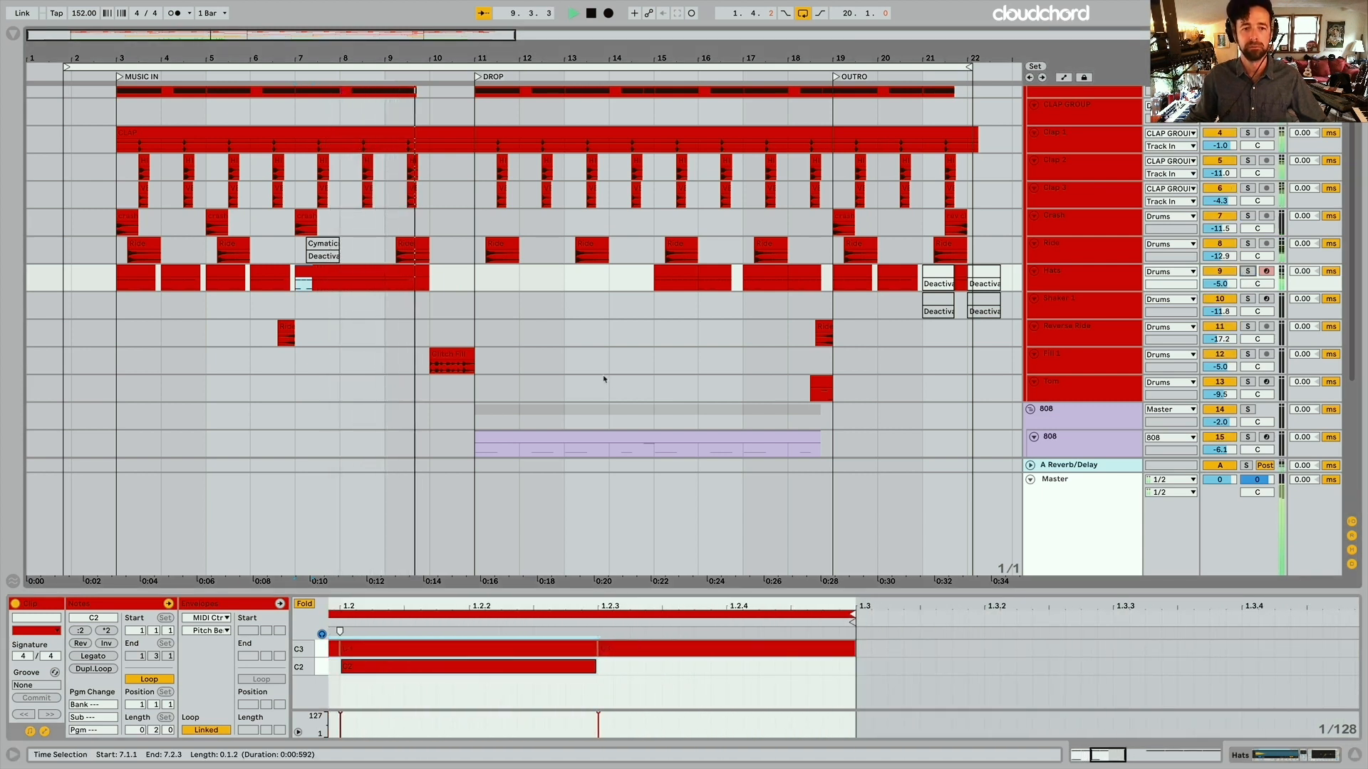
# Solo the Fill 1 track to audition the fill at bar 10, and open its Glitch Fill clip
pyautogui.click(1248, 354)
pyautogui.press('space')
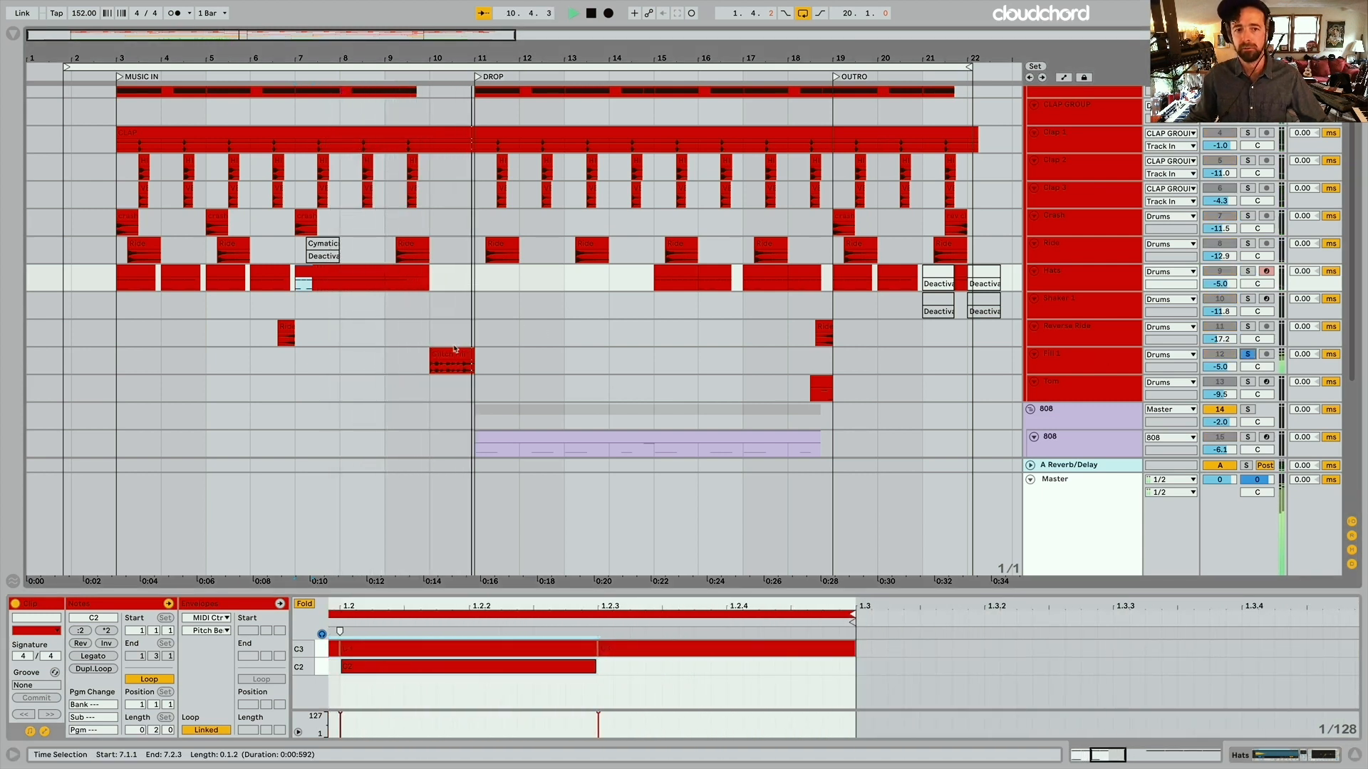
pyautogui.click(445, 350)
pyautogui.press('space')
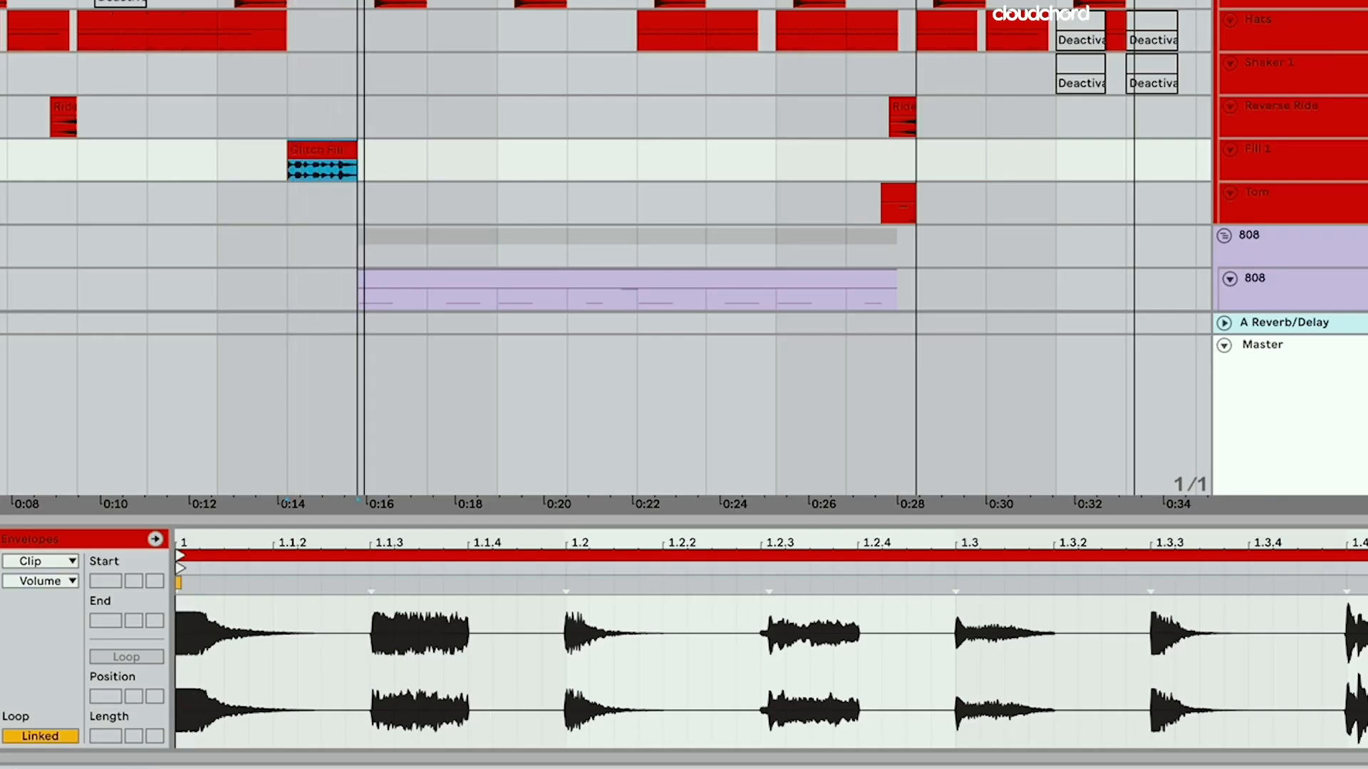
# Select the 808 track inside the 808 group and show its device chain
pyautogui.scroll(-10, 784, 82)
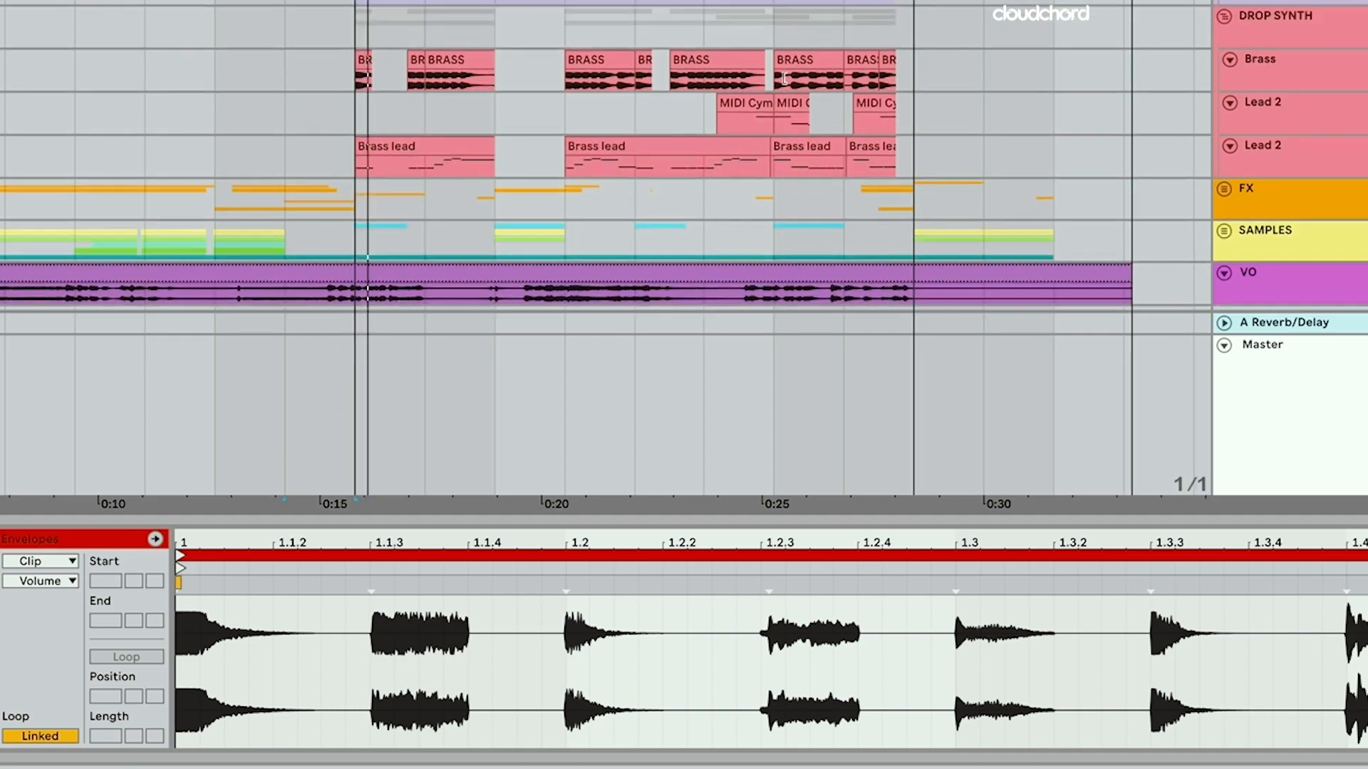
pyautogui.scroll(4, 784, 78)
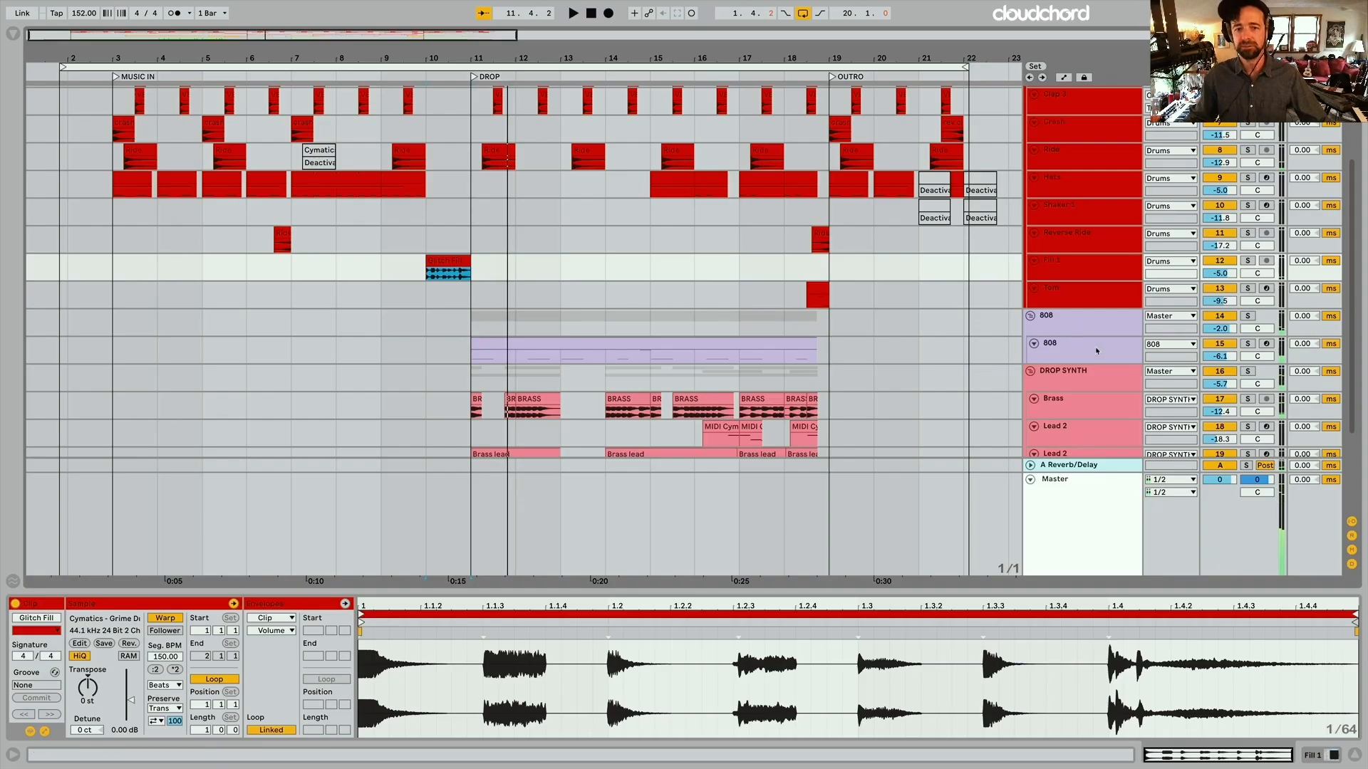
pyautogui.click(1071, 326)
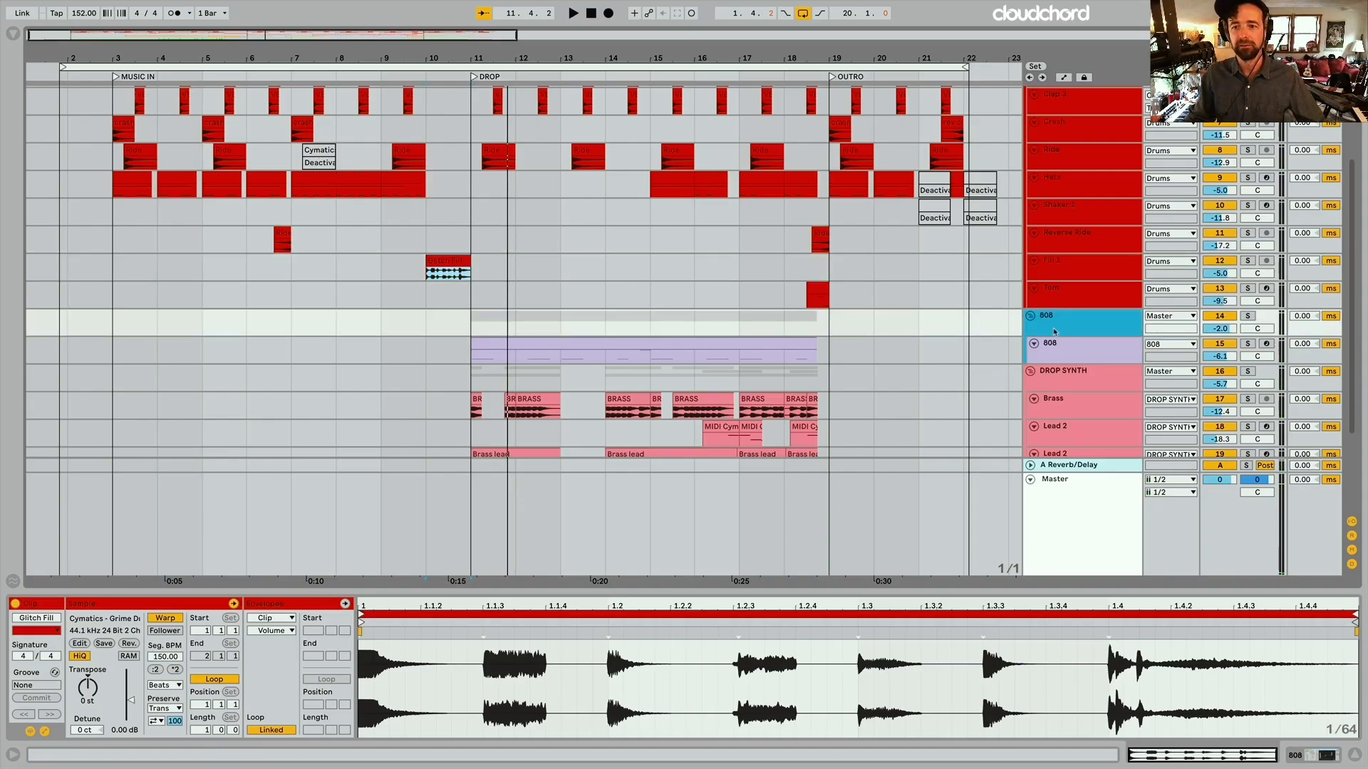
pyautogui.scroll(-3, 1053, 331)
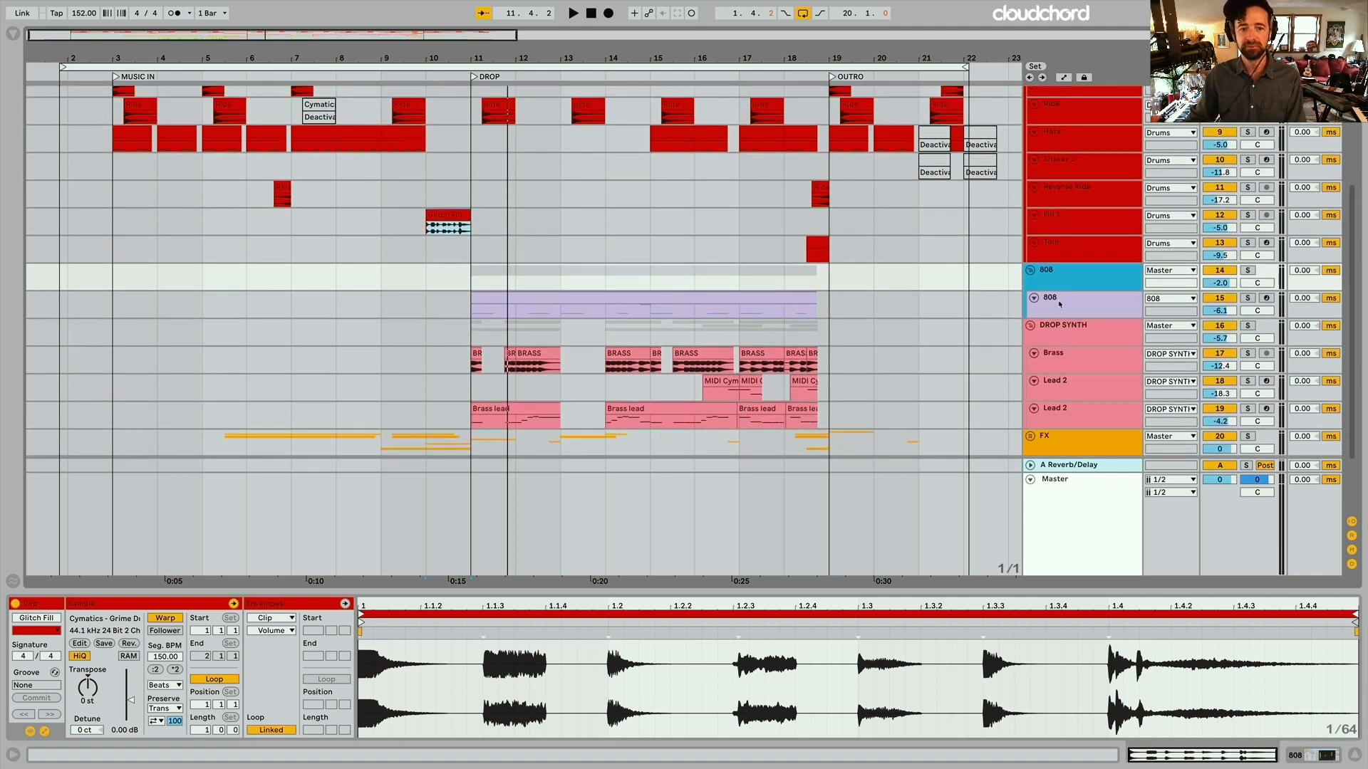
pyautogui.click(1059, 304)
pyautogui.hotkey('shift', 'Tab')
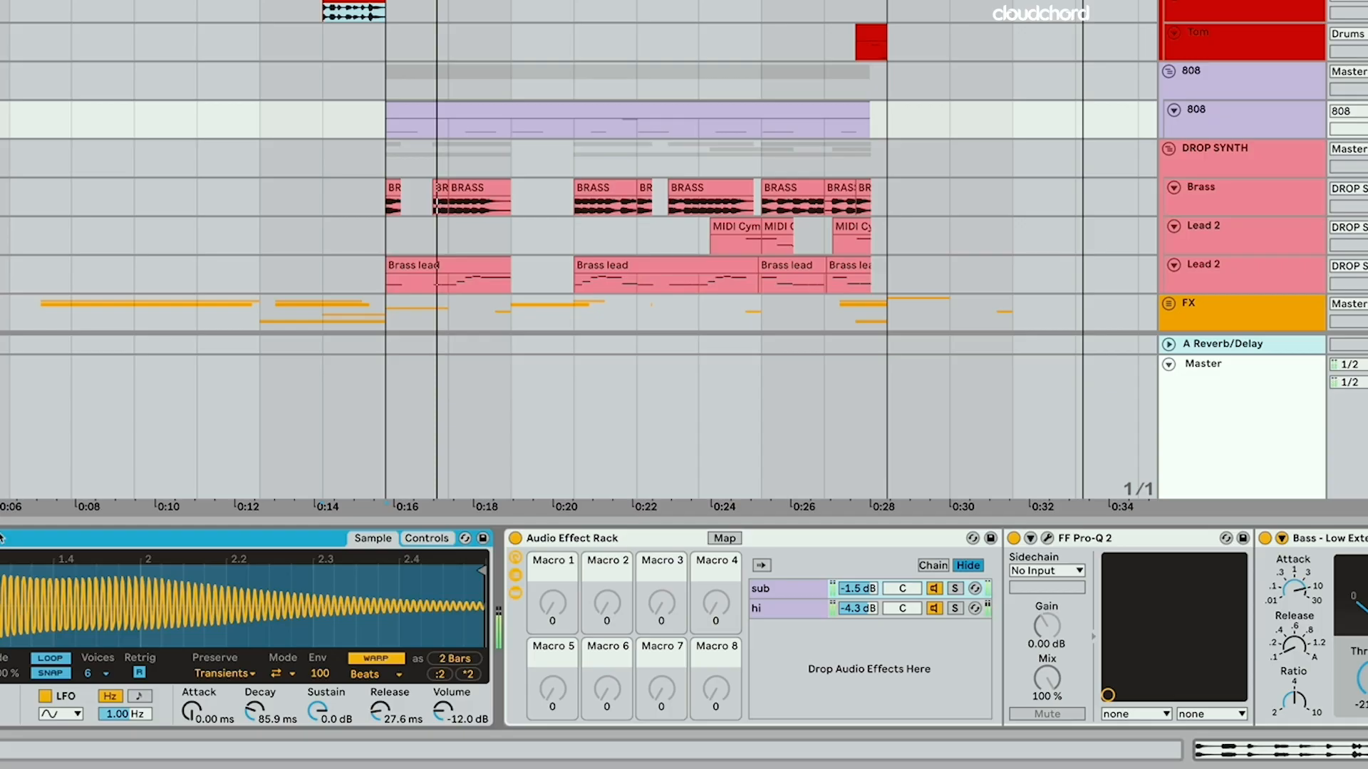
# Select the sub chain in the 808's Audio Effect Rack and open its FF Pro-Q 2 equalizer window
pyautogui.hscroll(2, 861, 617)
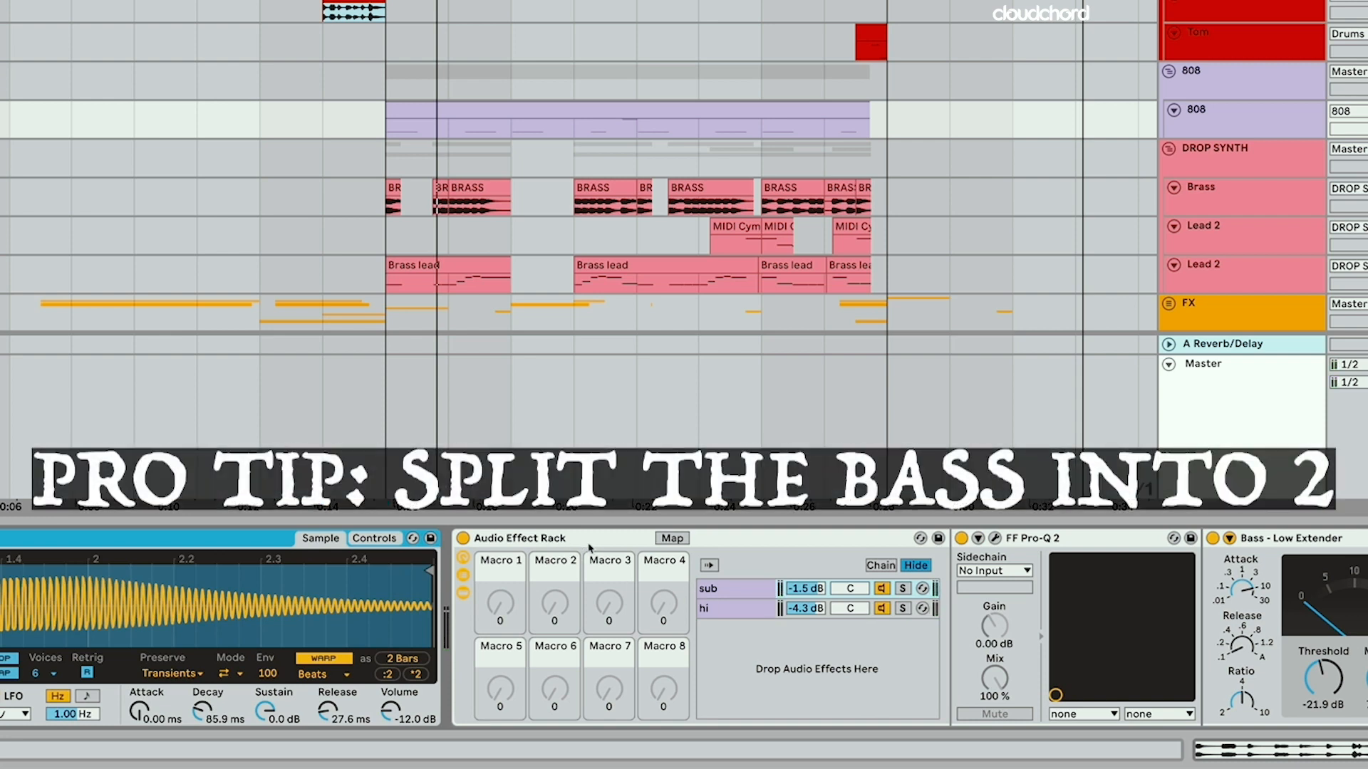
pyautogui.click(752, 591)
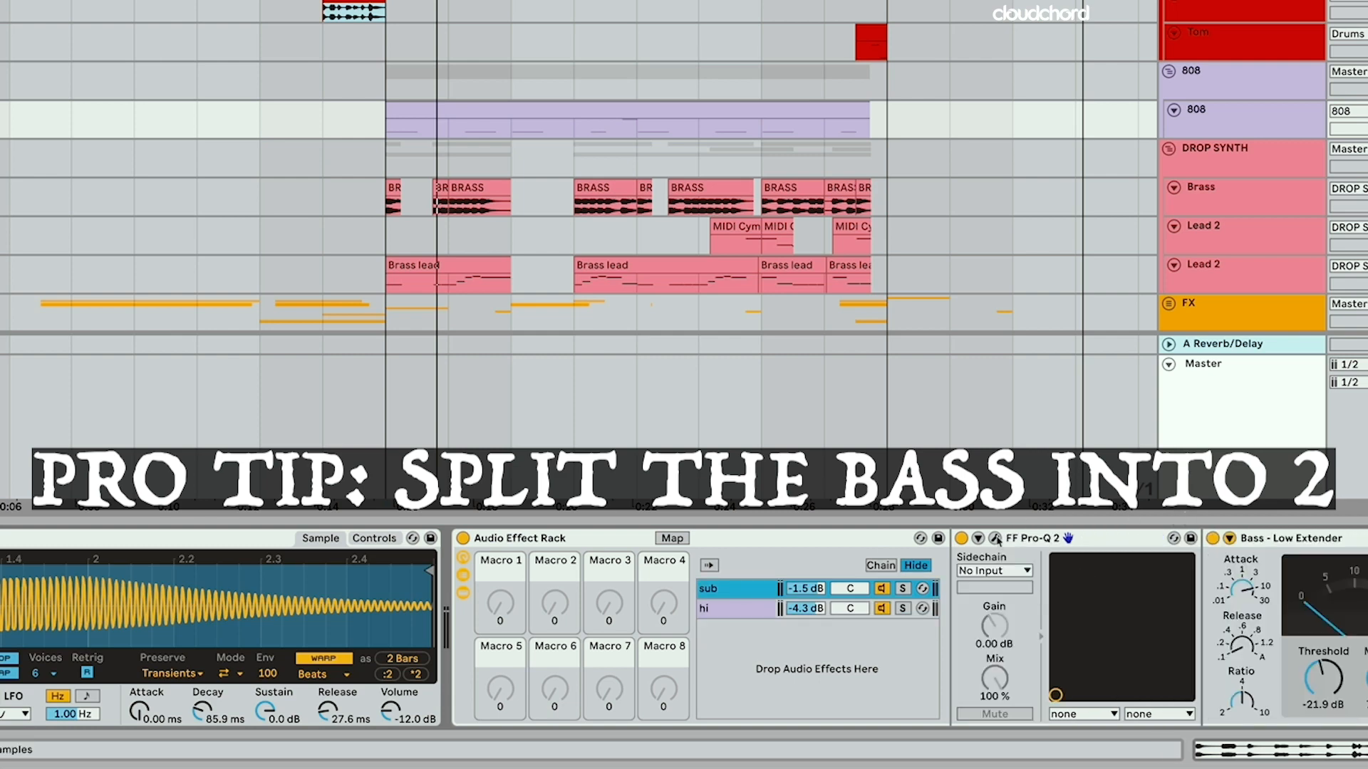
pyautogui.click(995, 539)
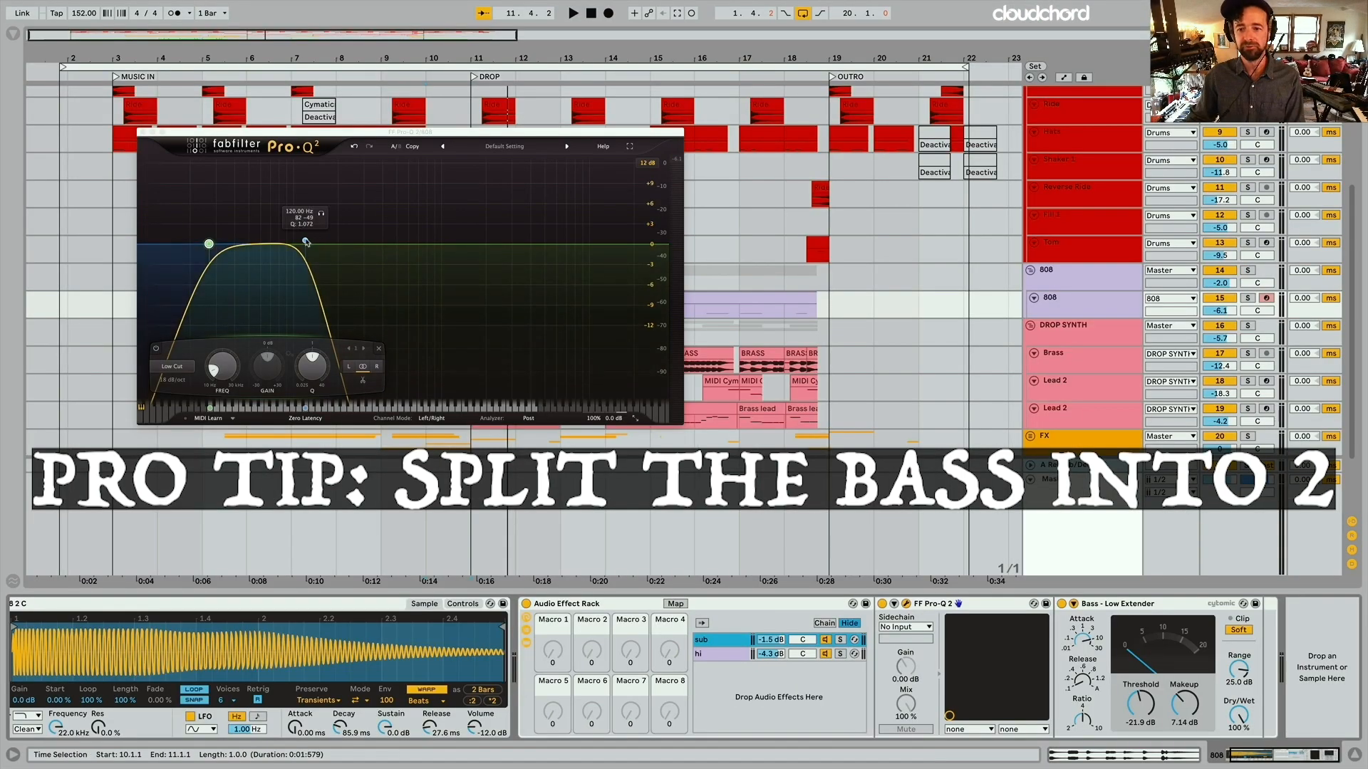
# Select the 808 rack's hi chain, silence the sub chain, and open the hi chain's Pro-Q 2 and CamelCrusher windows
pyautogui.click(1179, 636)
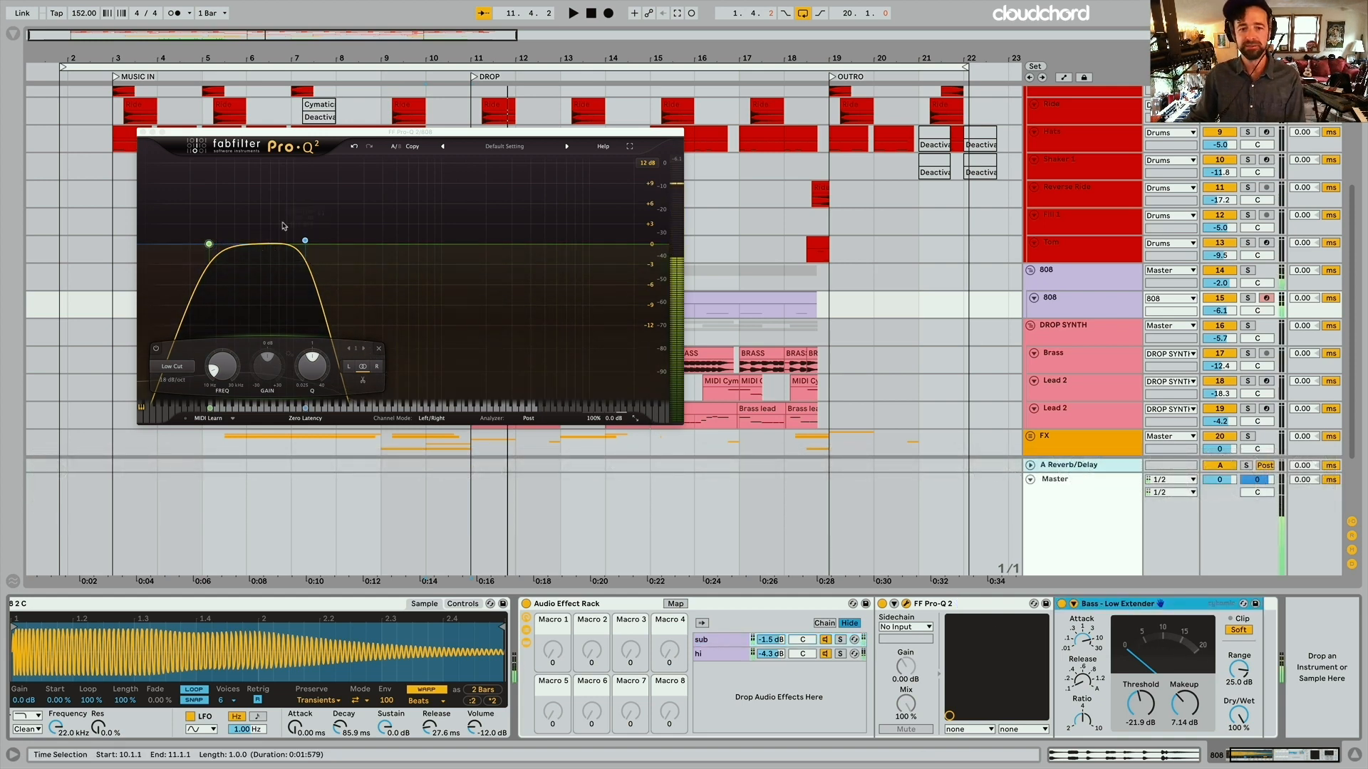
pyautogui.click(732, 655)
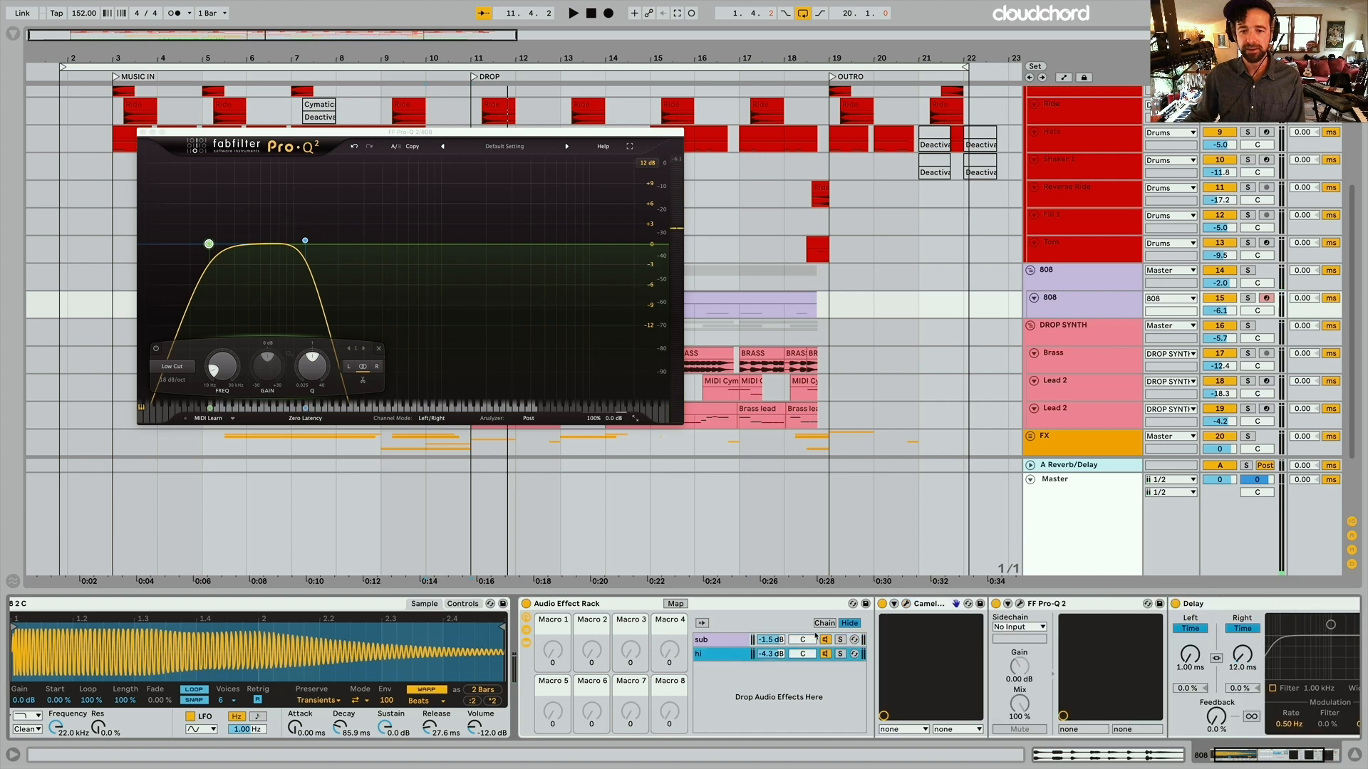
pyautogui.click(828, 640)
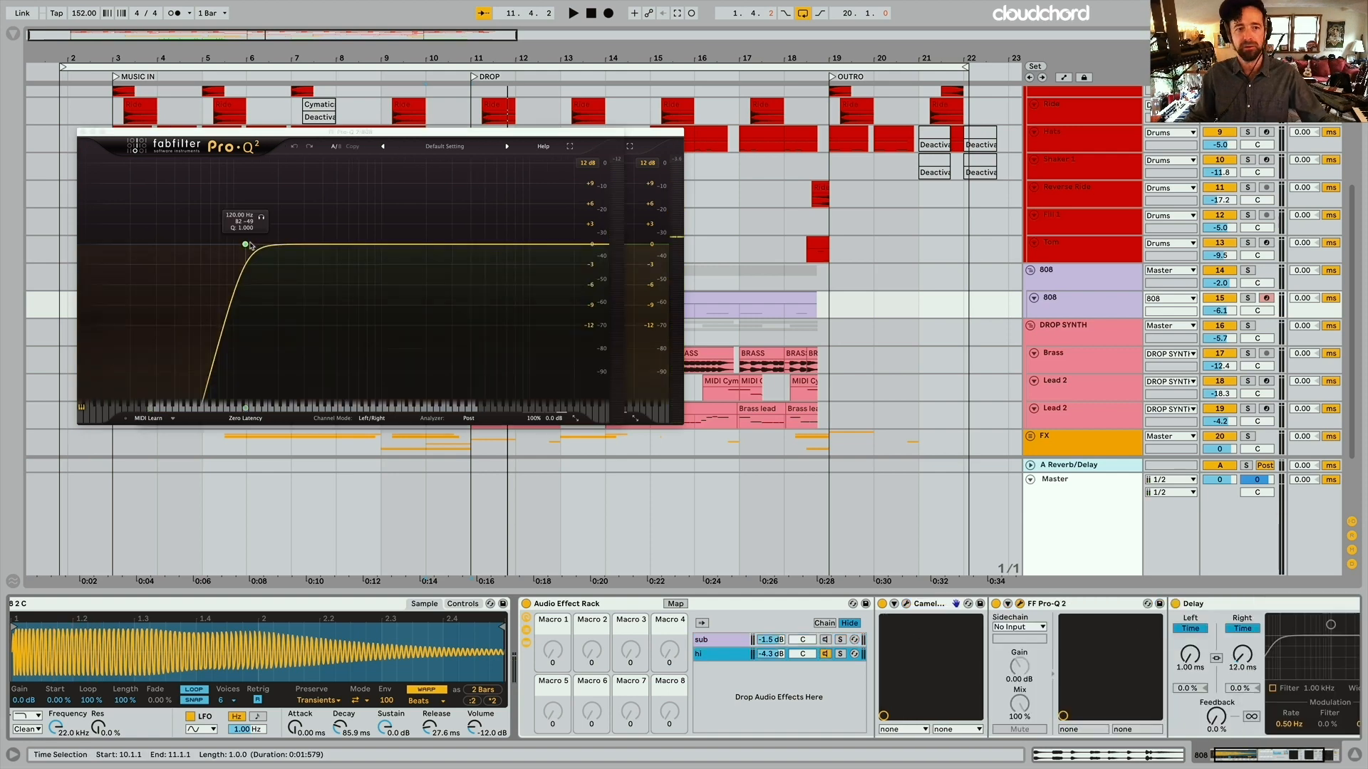
pyautogui.click(906, 603)
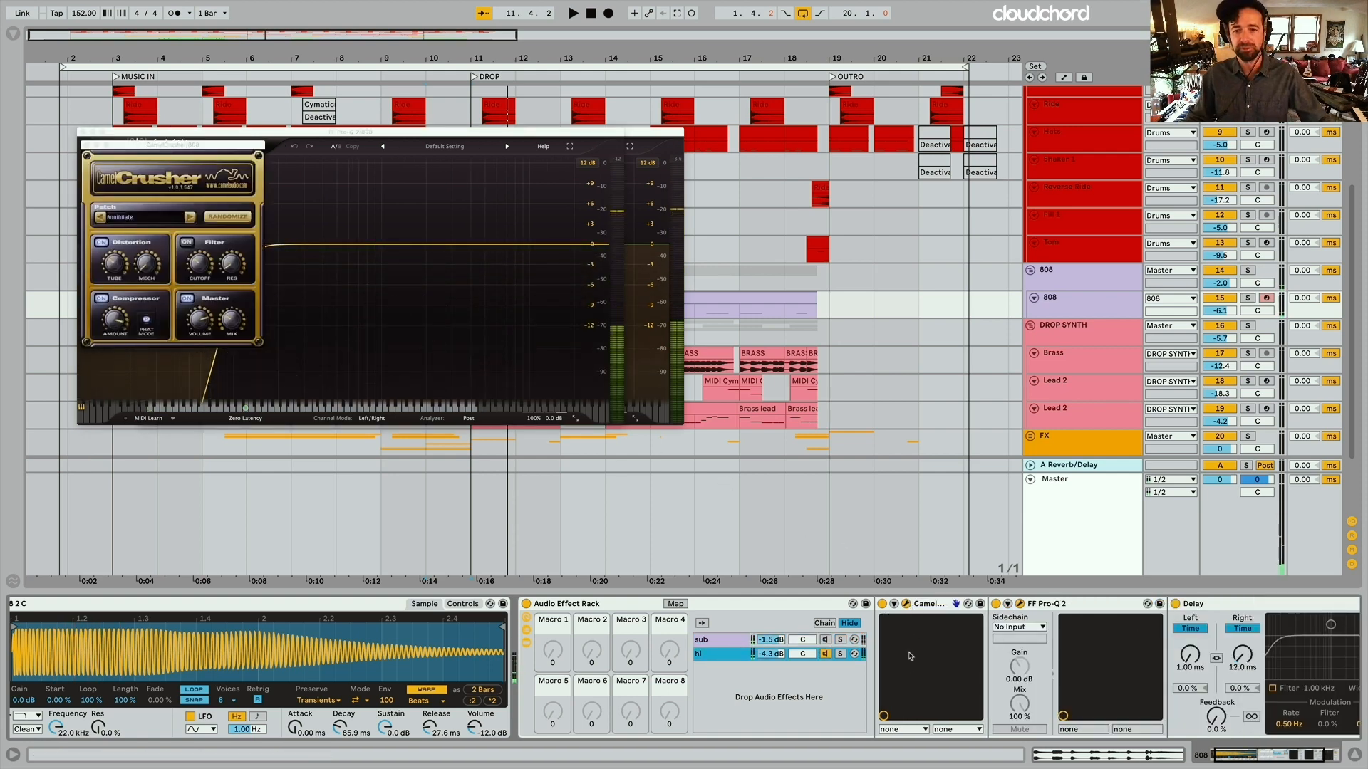
# Bypass and re-enable the hi chain's CamelCrusher and its Delay to compare the sound with and without each effect
pyautogui.click(882, 604)
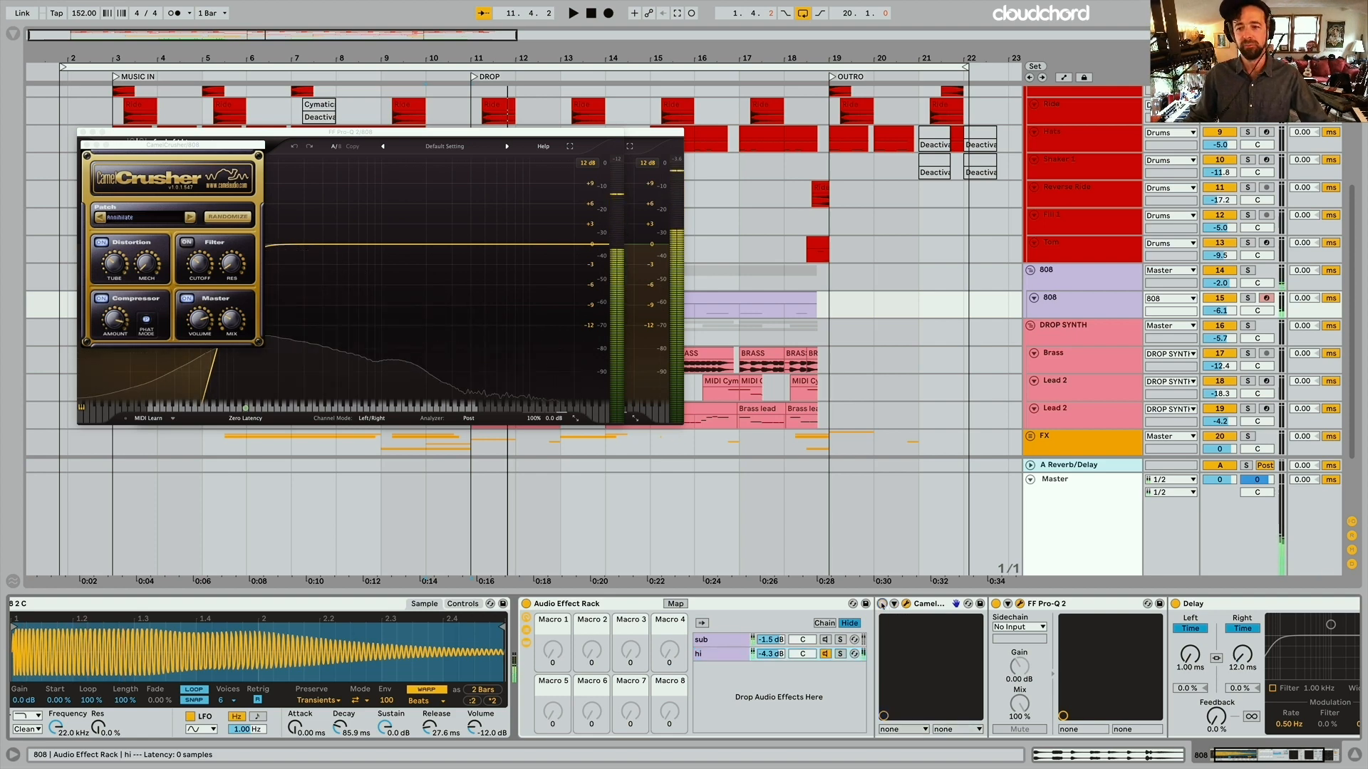
pyautogui.click(882, 604)
pyautogui.hscroll(5, 933, 652)
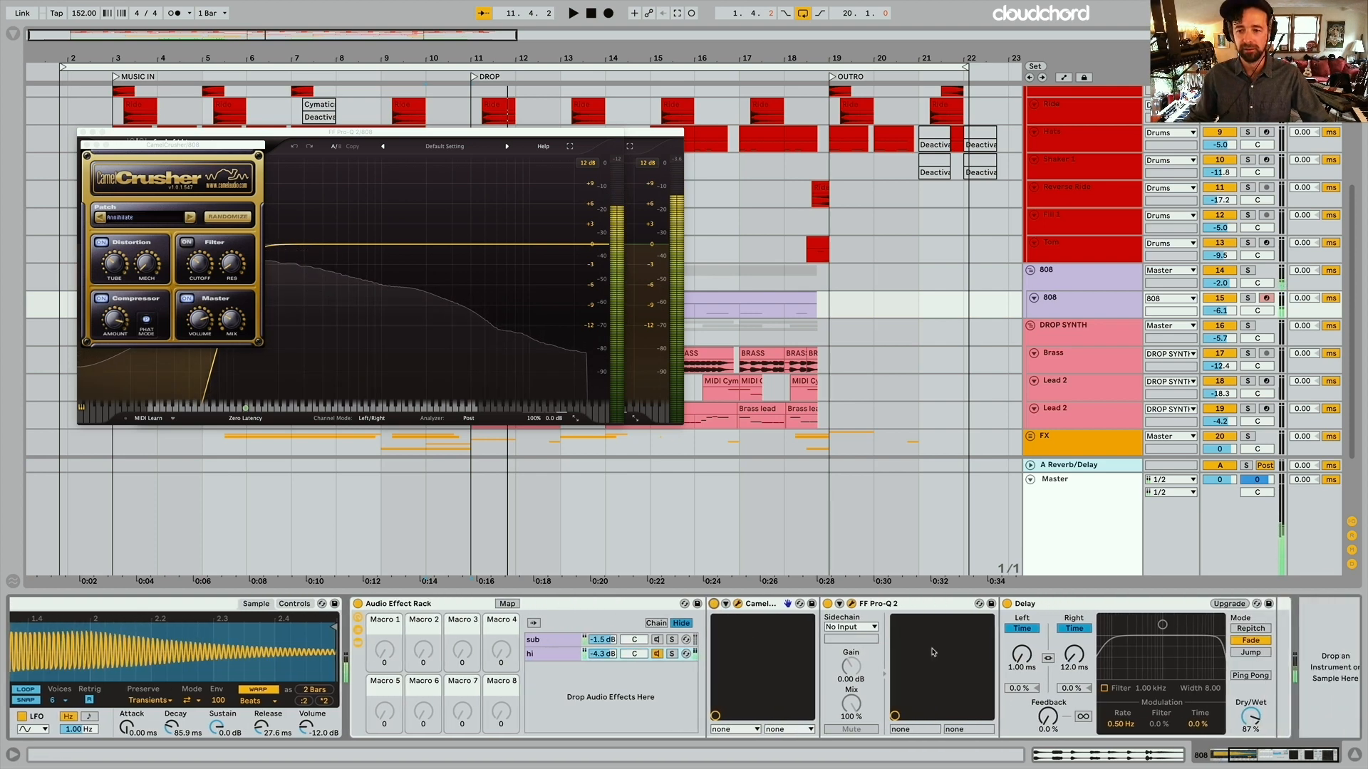
pyautogui.click(994, 604)
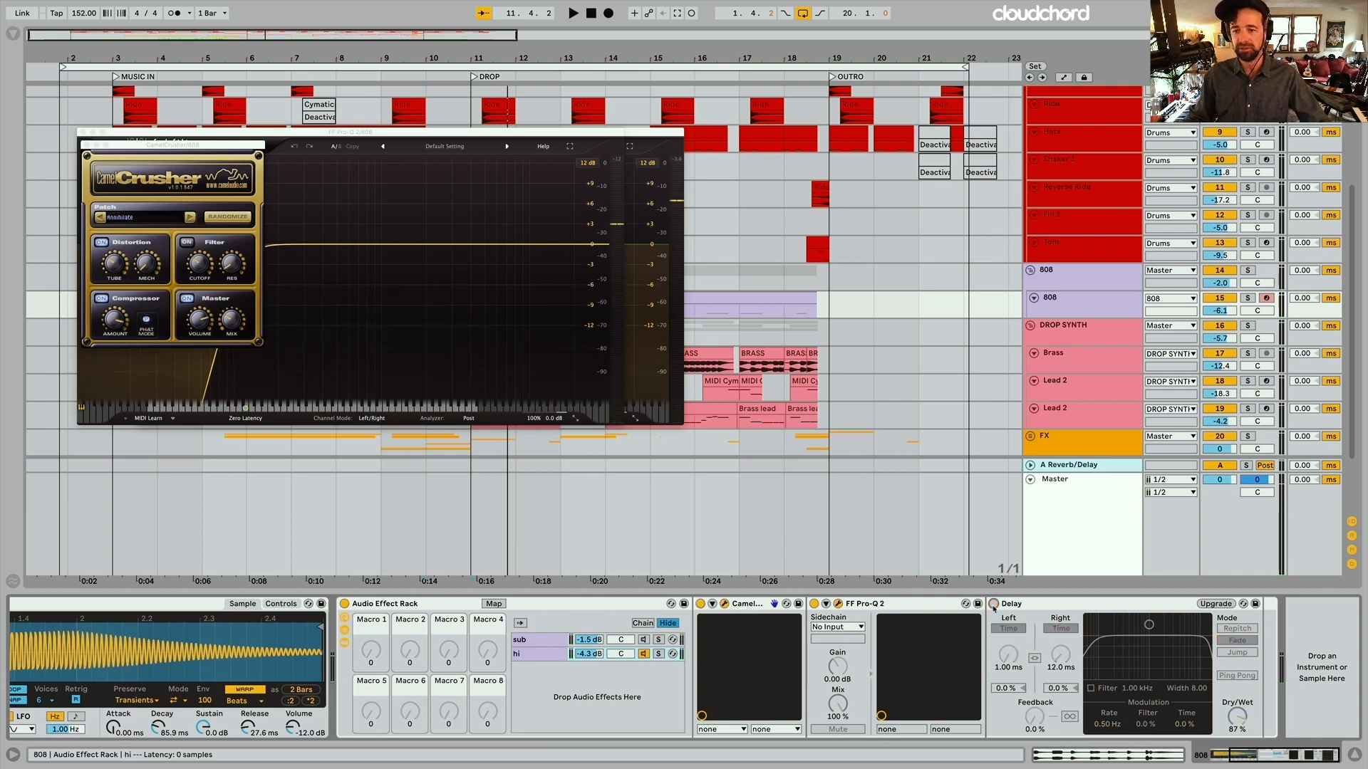
pyautogui.click(994, 605)
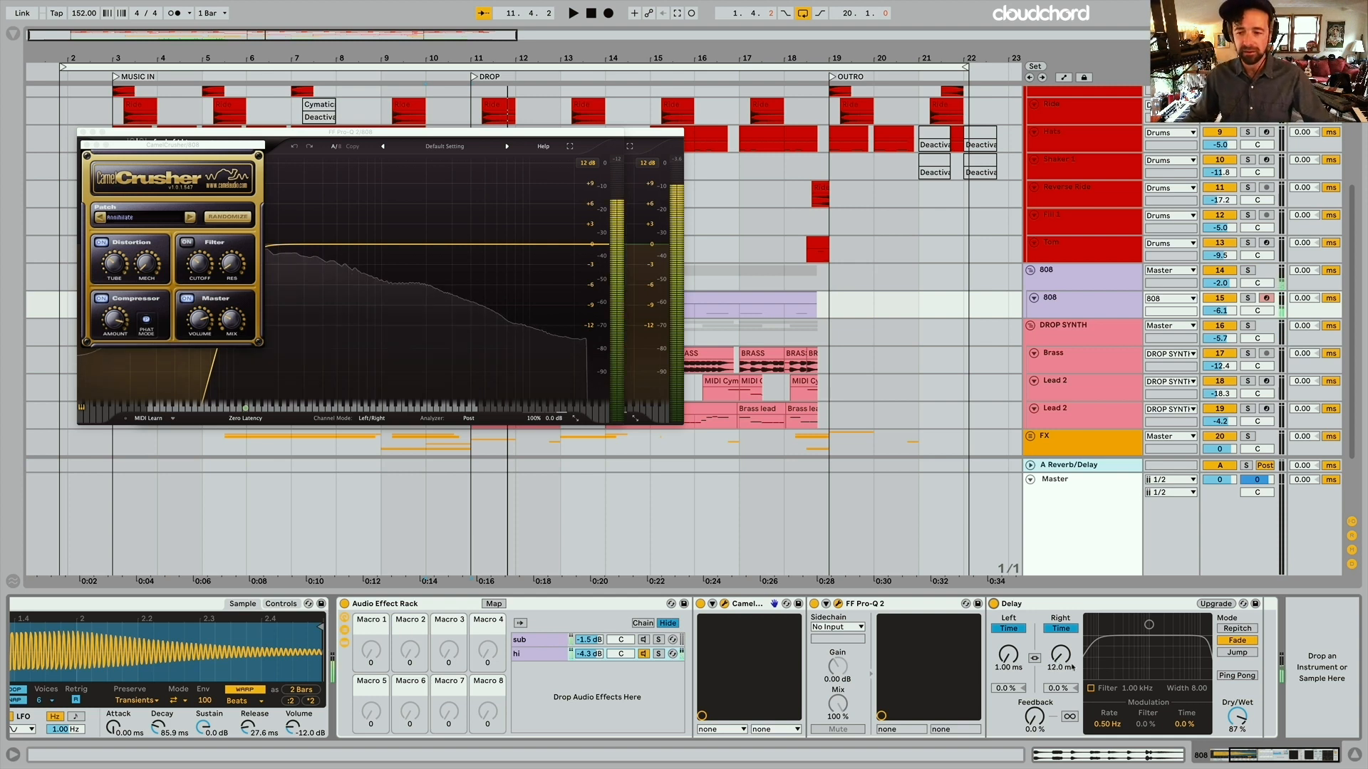
# Set the Delay's Dry/Wet to 100% and compare the hi chain with the delay bypassed and active
pyautogui.moveTo(1238, 717); pyautogui.dragTo(1238, 683)
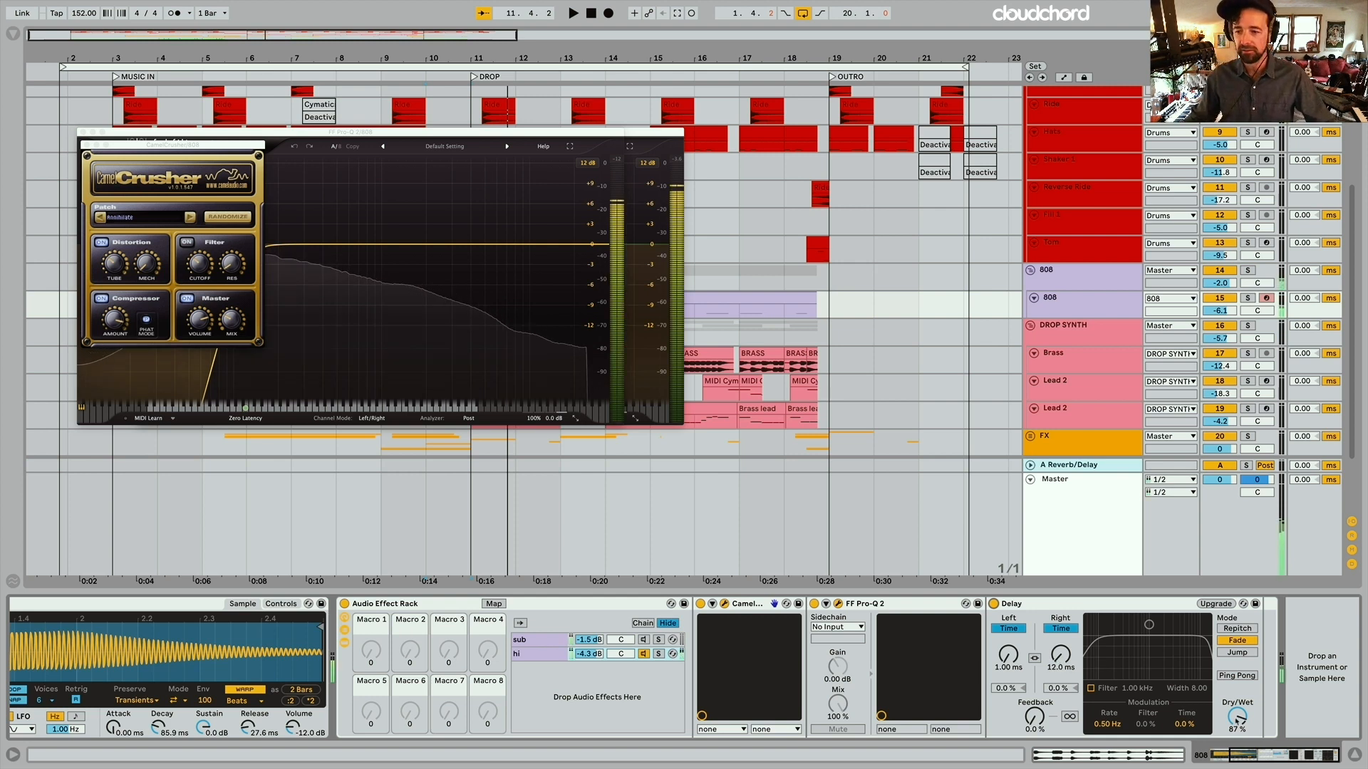
pyautogui.click(993, 604)
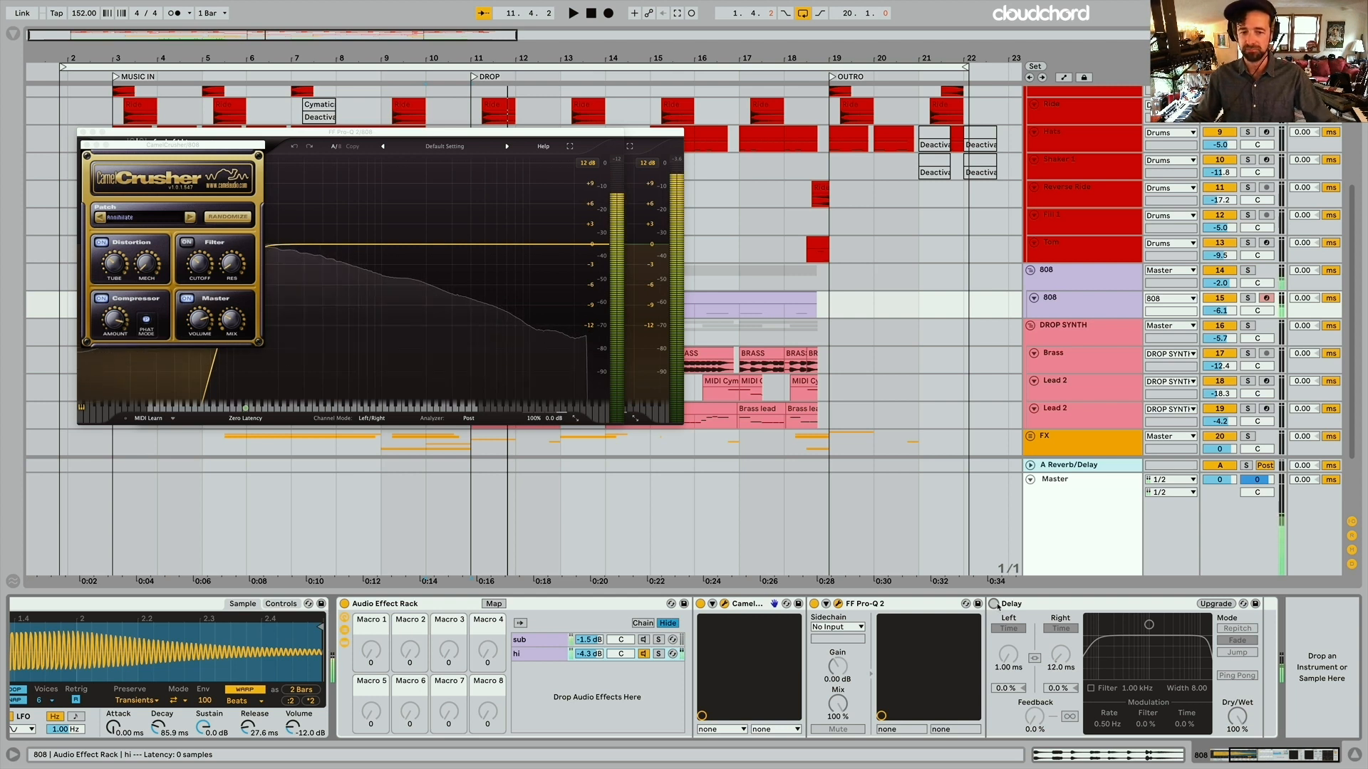
pyautogui.click(994, 604)
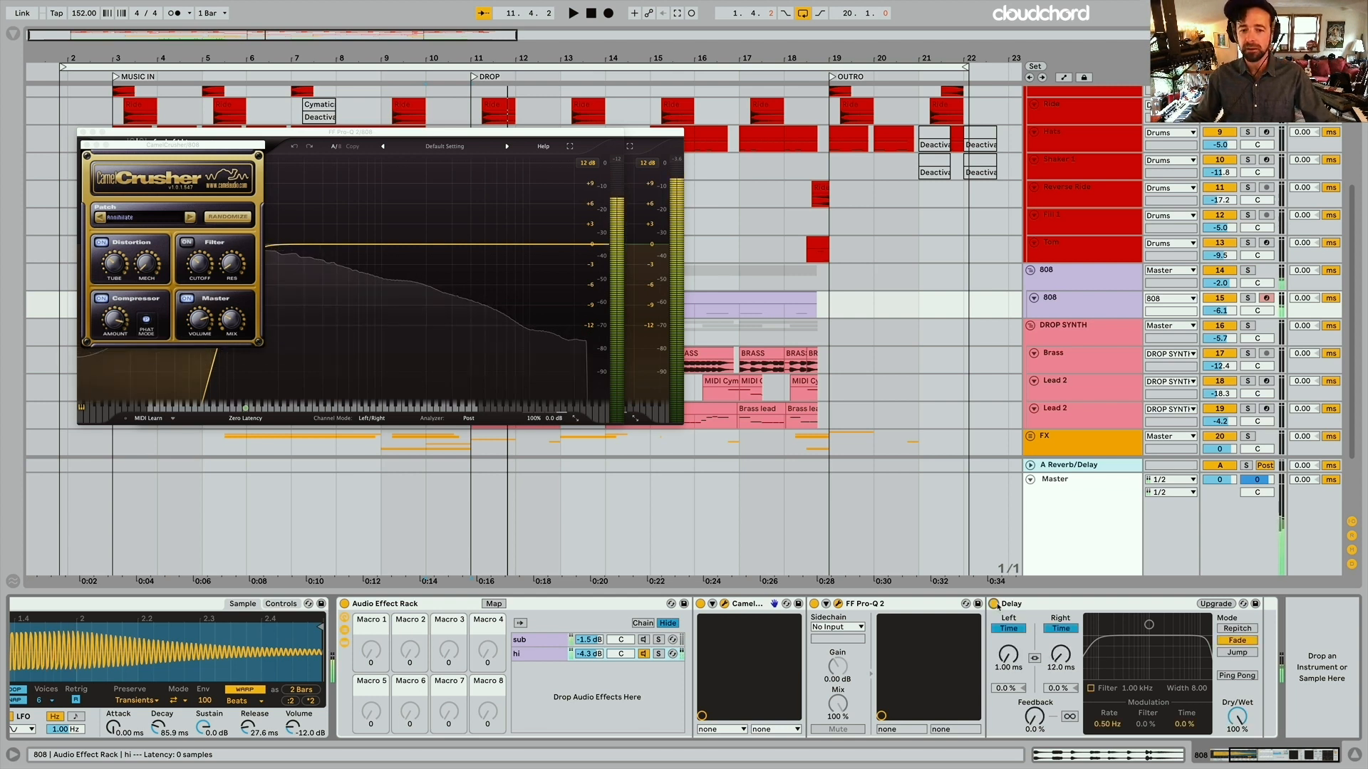
# Solo the sub chain in the 808's rack to audition it, and bring both chains back
pyautogui.click(660, 639)
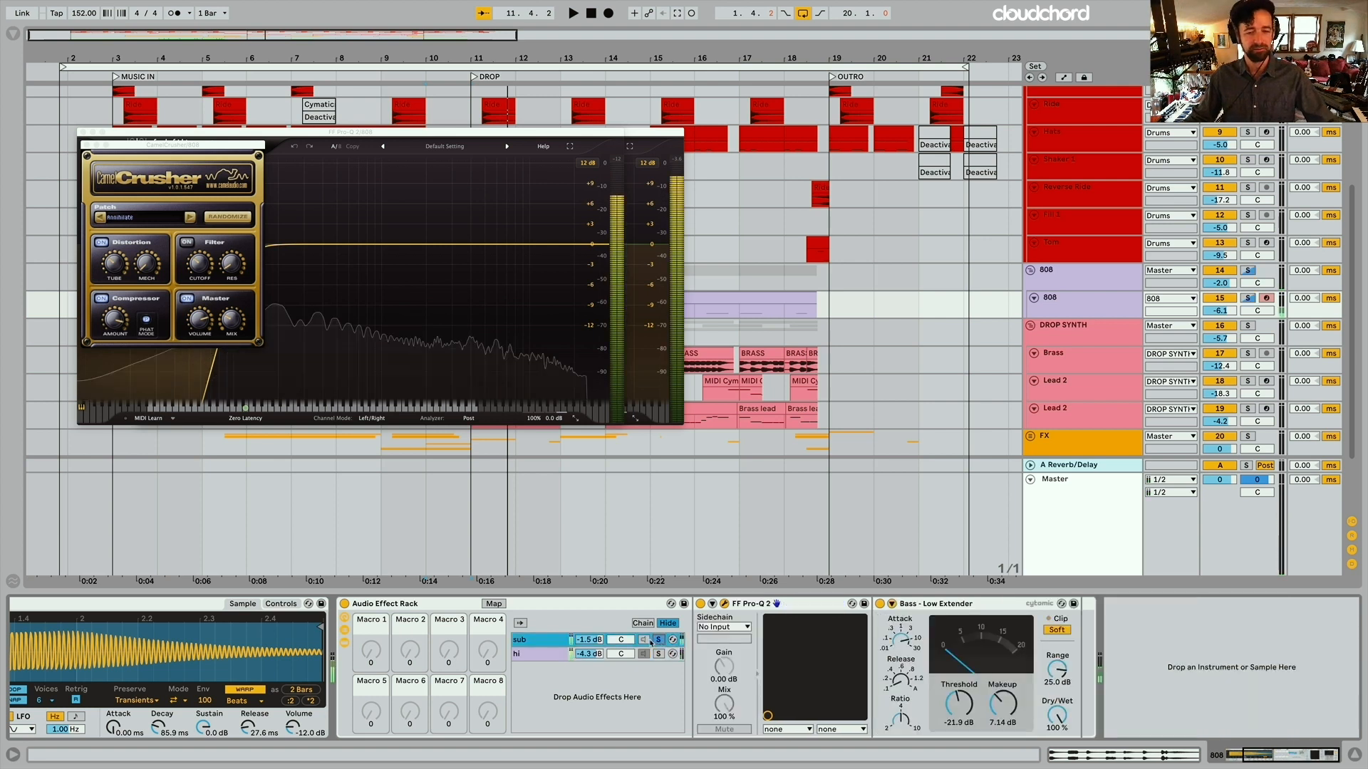
pyautogui.click(657, 640)
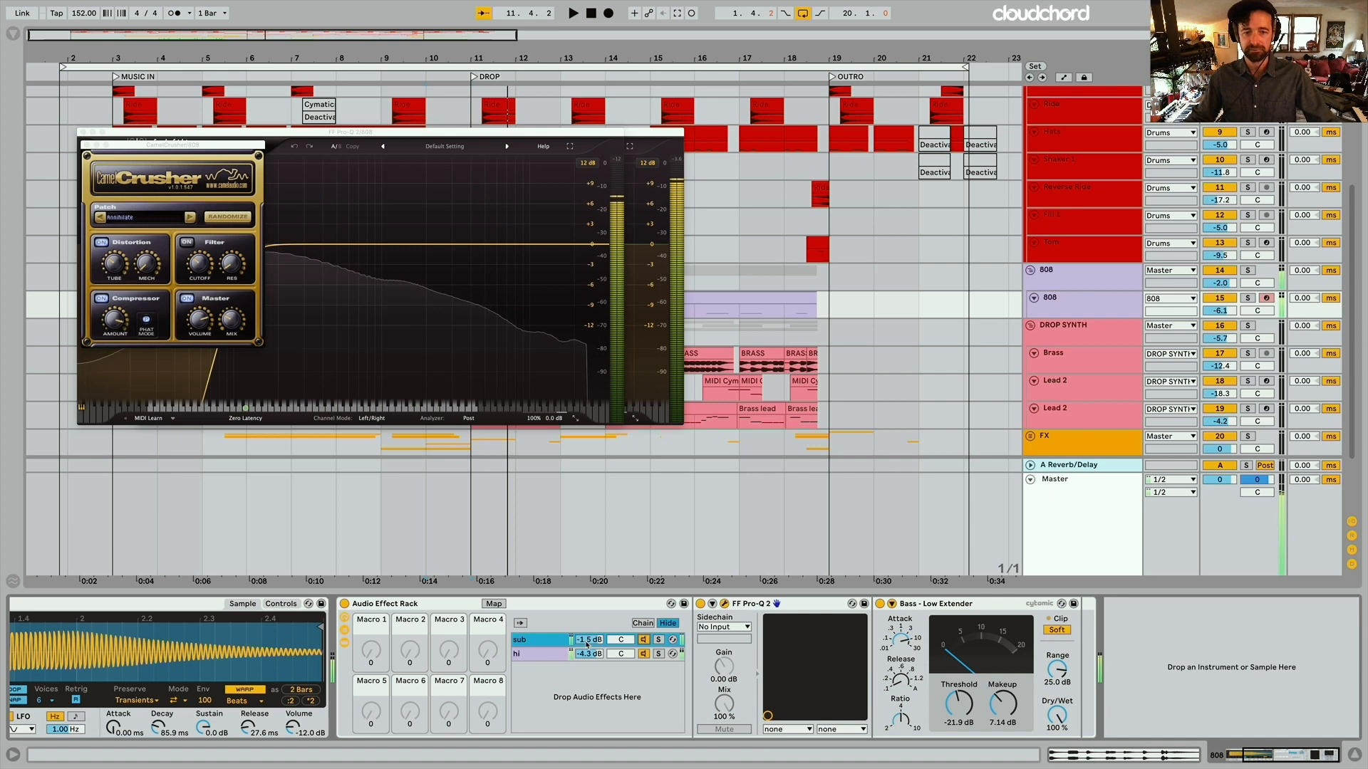
pyautogui.hscroll(-5, 586, 645)
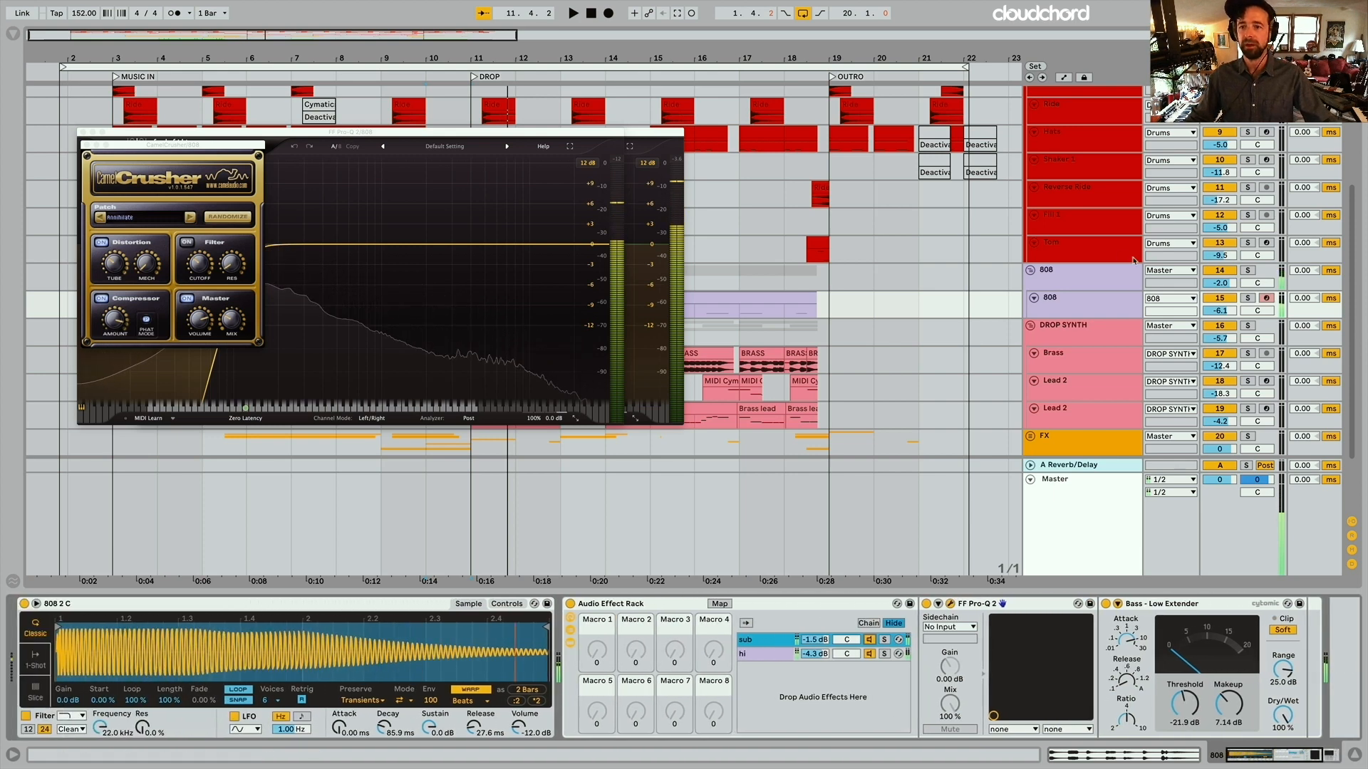
# Show the 808 group's sidechain Compressor, play the drop, and hide the floating plug-in windows
pyautogui.click(1105, 275)
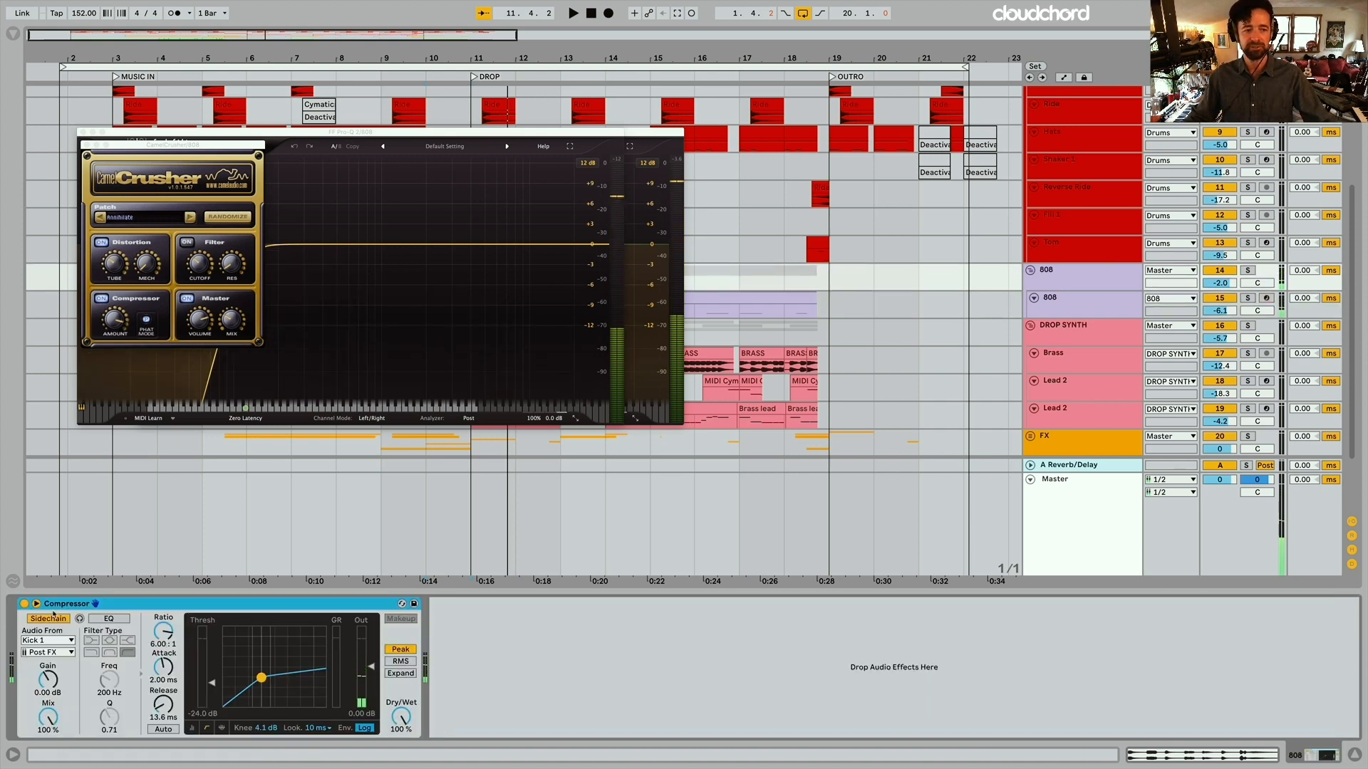
pyautogui.press('space')
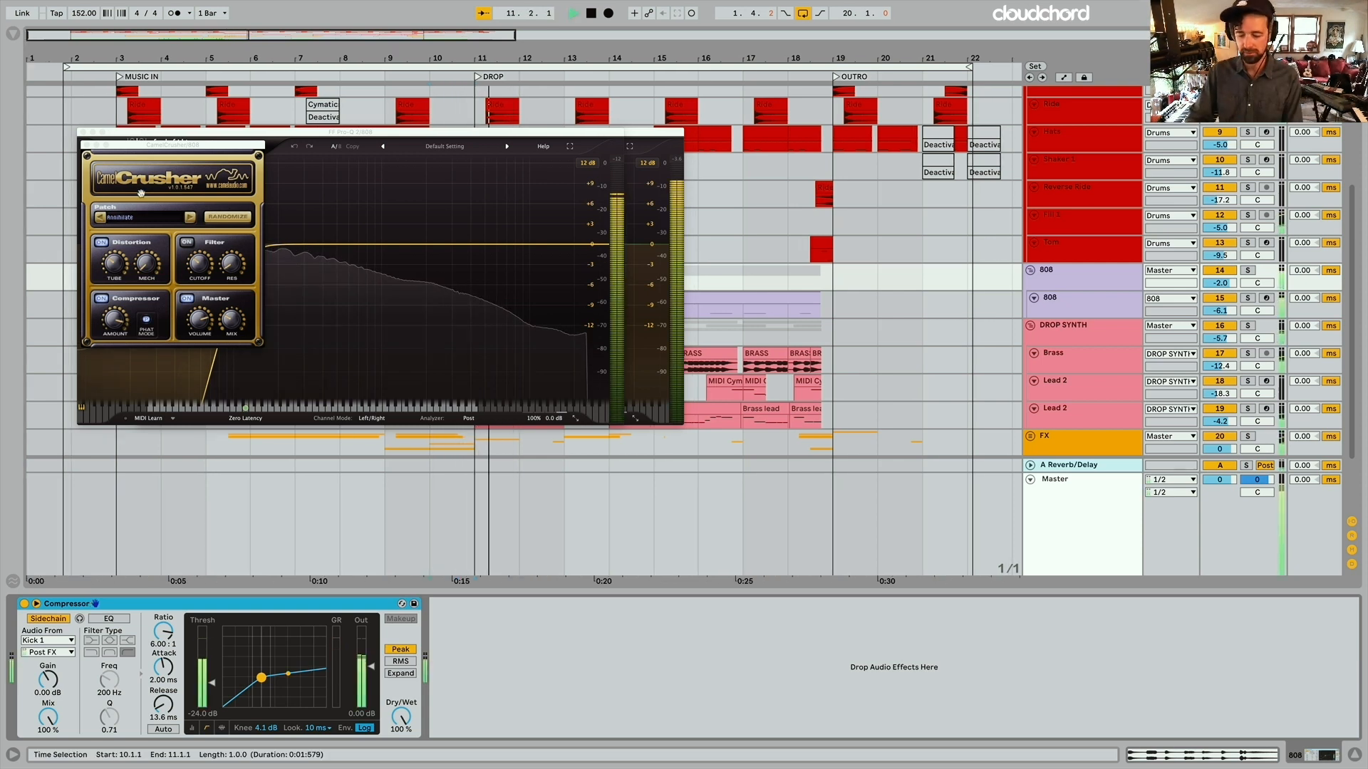
pyautogui.press('super+alt+p')
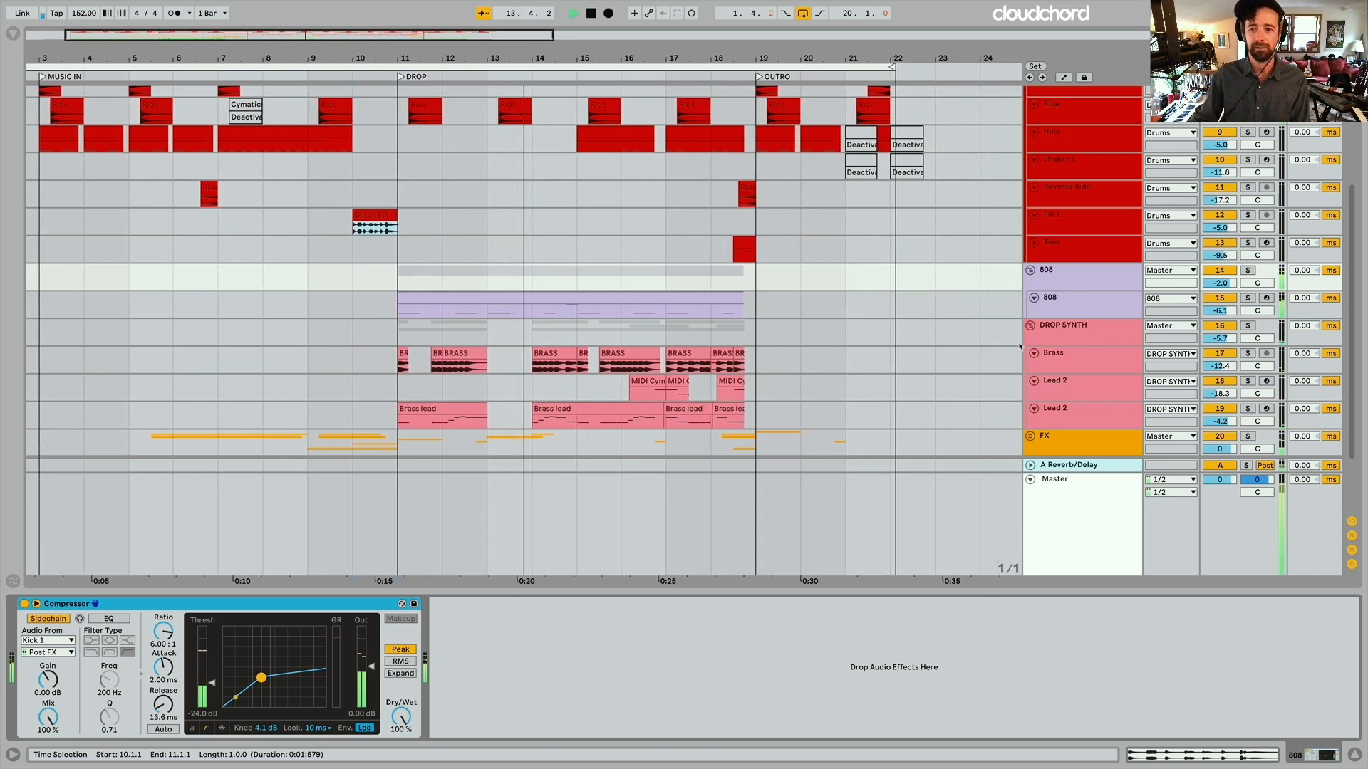
# Enlarge the 808 track in the arrangement, stop playback and open the notes of its clip in the drop
pyautogui.moveTo(1050, 316); pyautogui.dragTo(1050, 406)
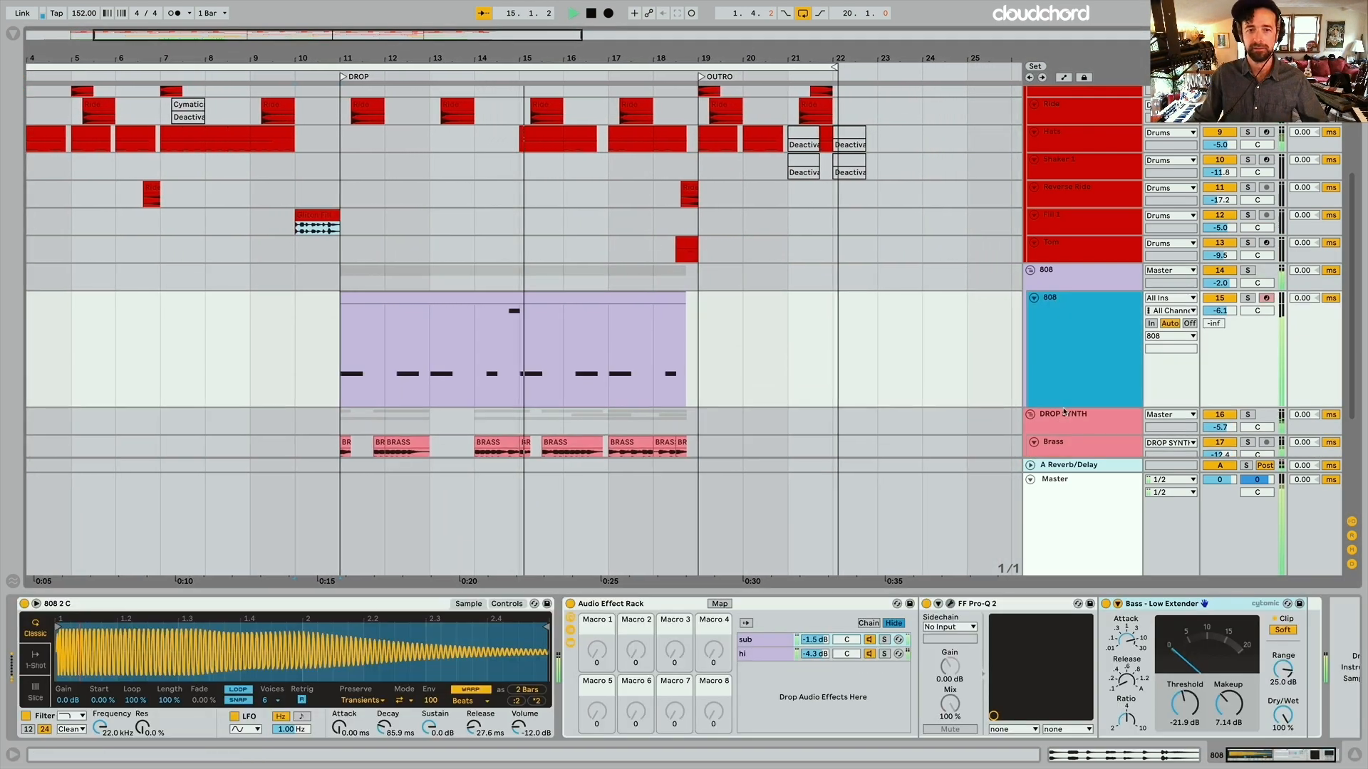
pyautogui.press('space')
pyautogui.click(468, 292)
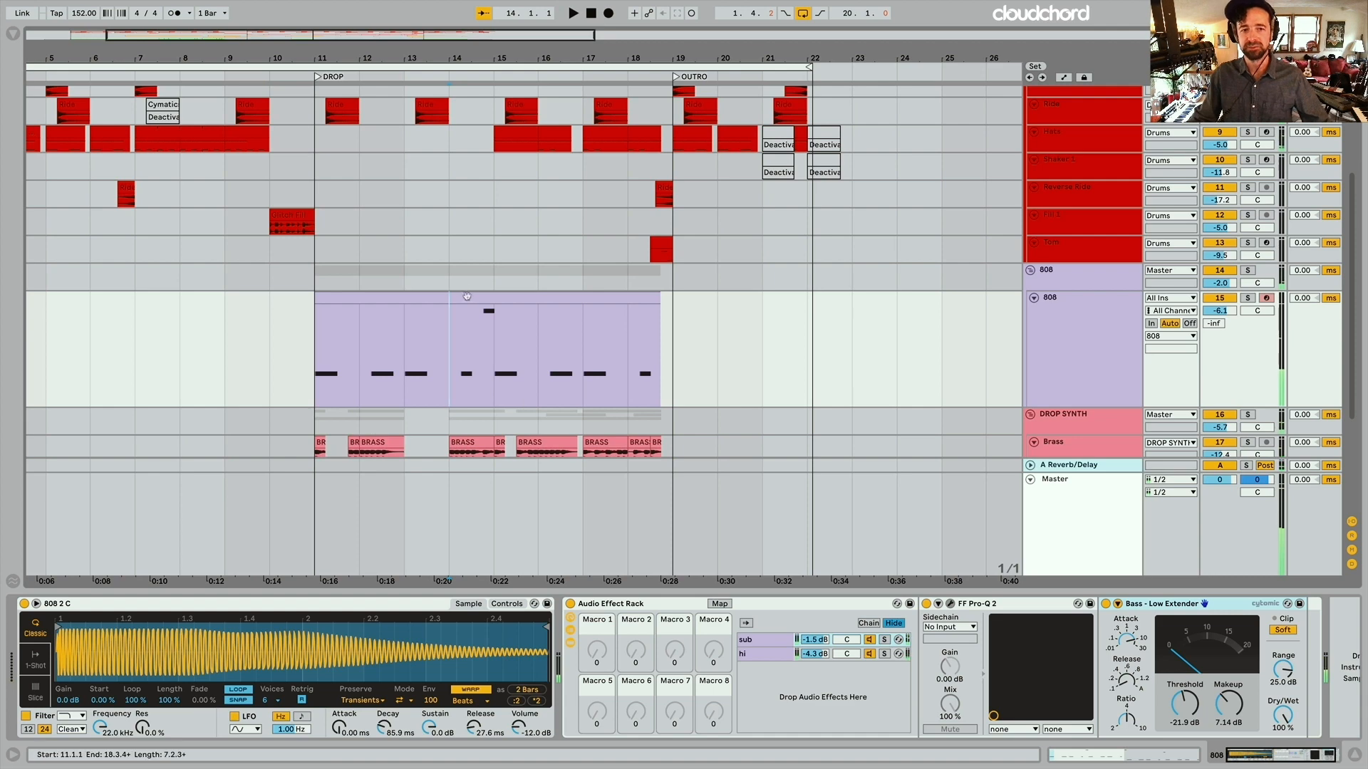
pyautogui.doubleClick(466, 295)
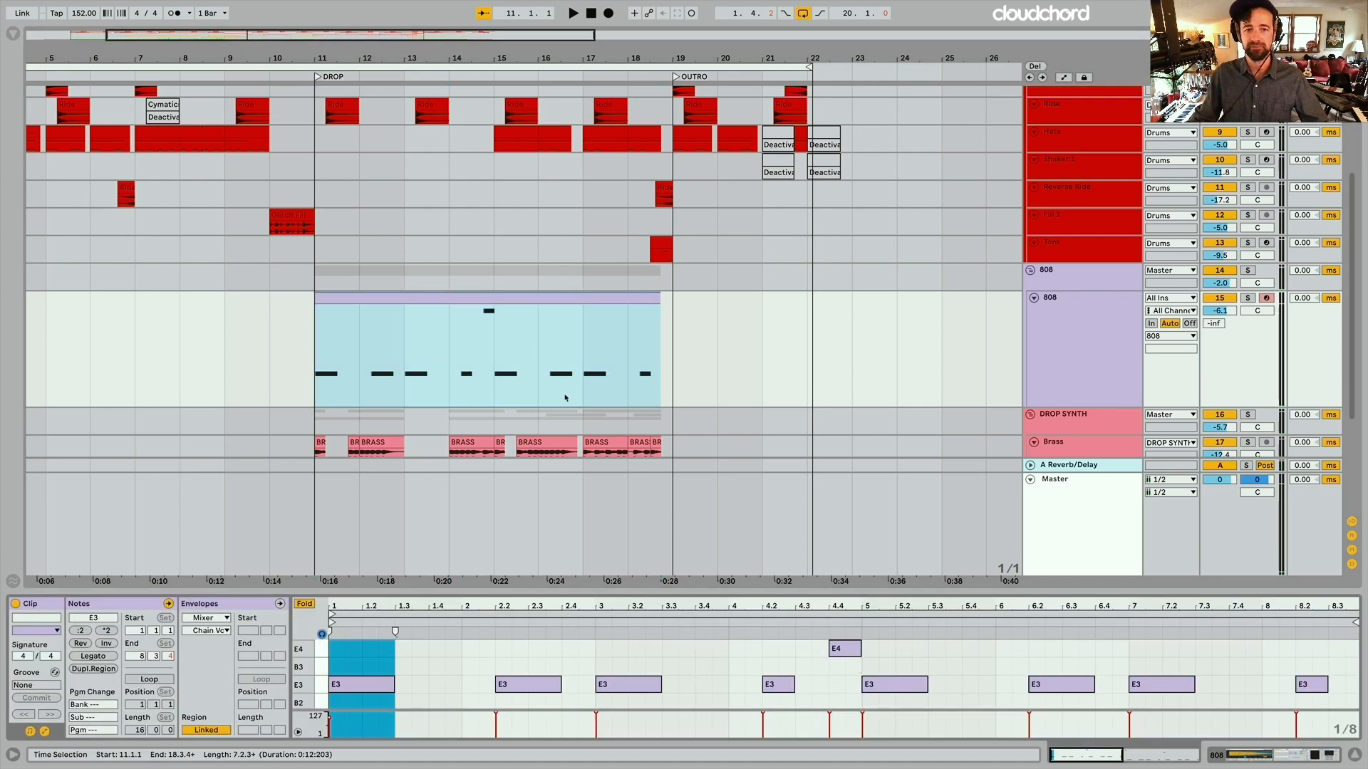
# Audition the DROP SYNTH group on its own from bar 11, and solo the SAMPLES group for comparison
pyautogui.press('space')
pyautogui.scroll(-5, 437, 366)
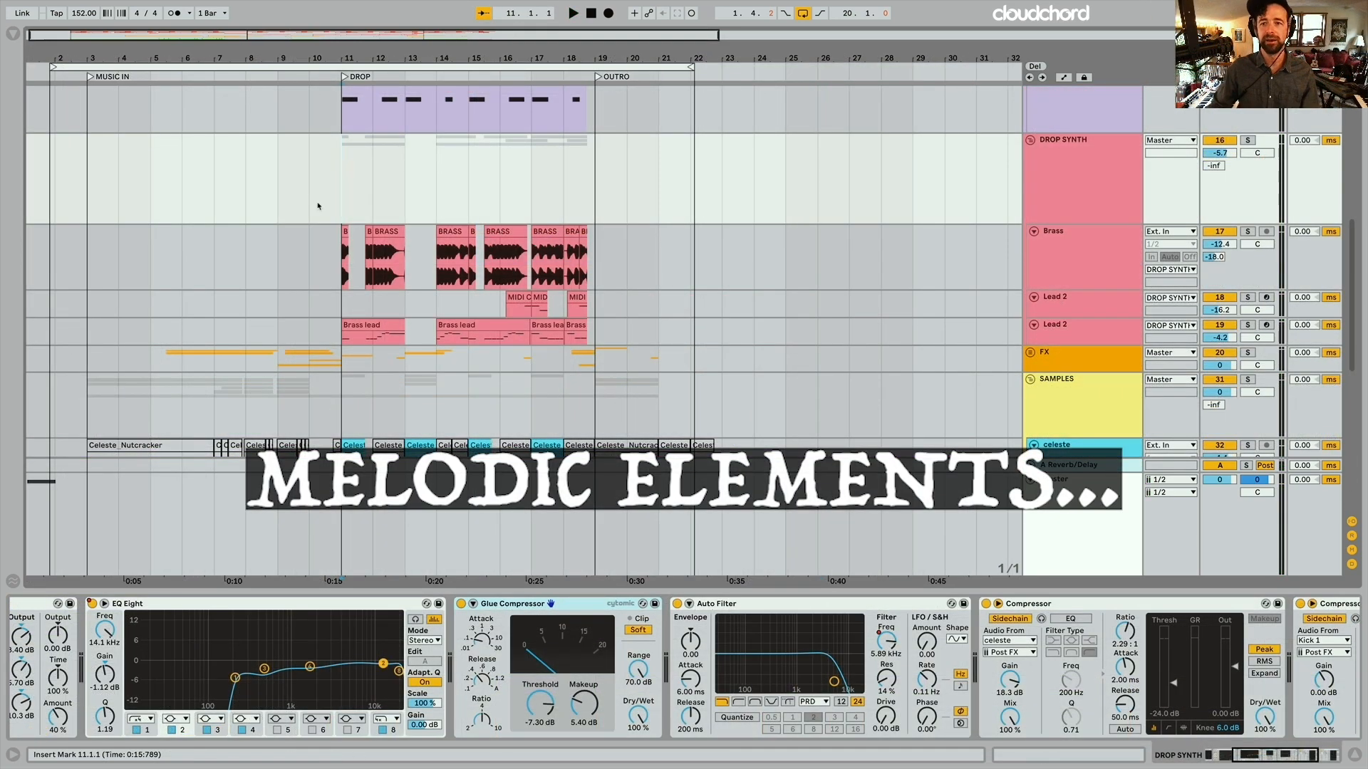
pyautogui.click(1247, 140)
pyautogui.press('space')
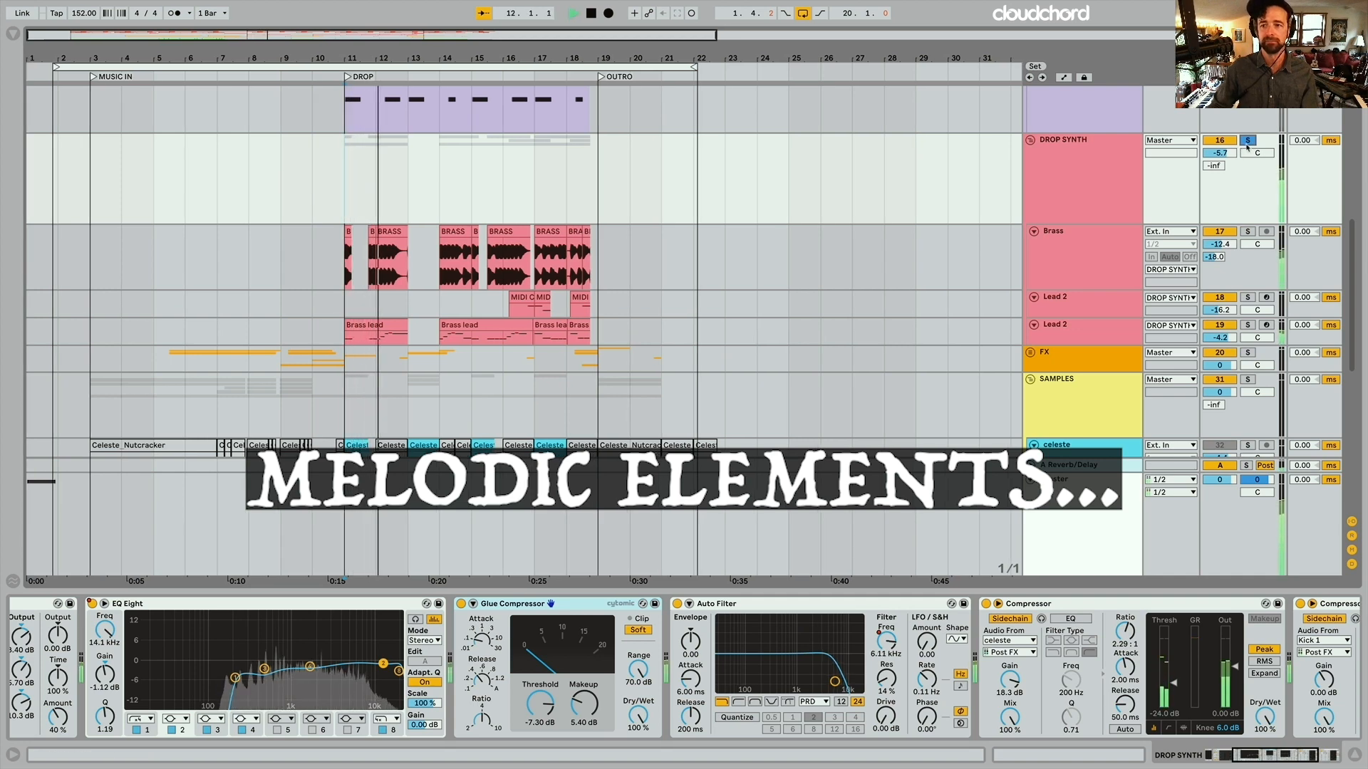
pyautogui.click(1247, 380)
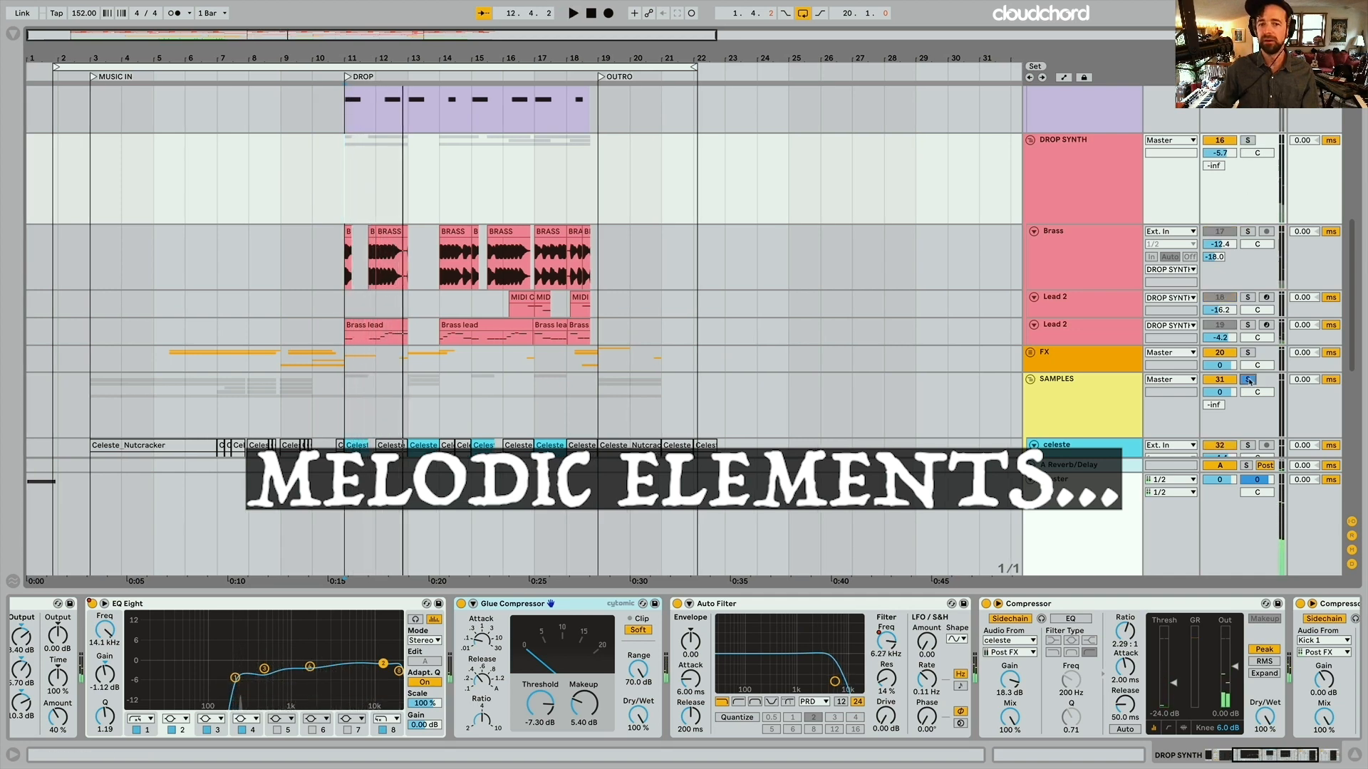
# Solo the Brass track and play its clips from bar 11, hiding the Audio Effect Rack's chain devices during playback
pyautogui.scroll(-5, 1247, 380)
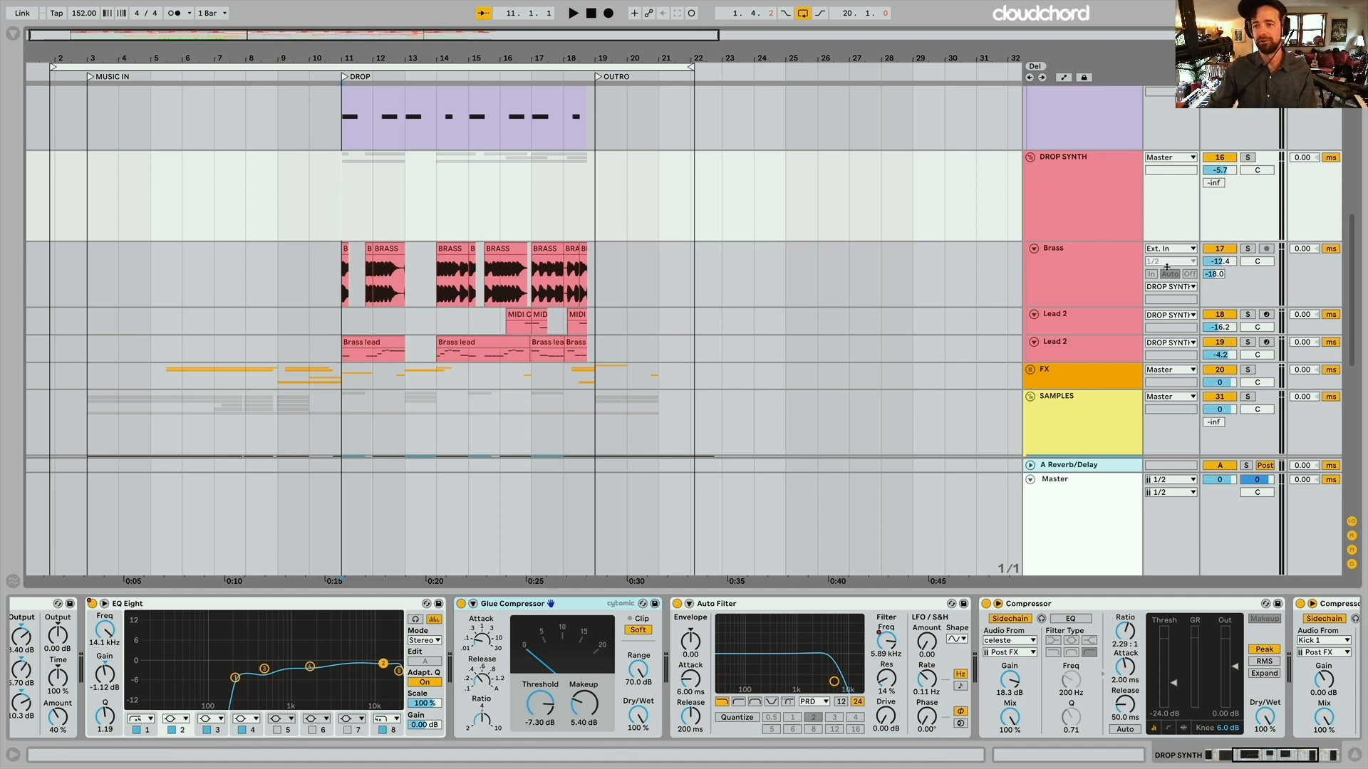
pyautogui.click(1247, 249)
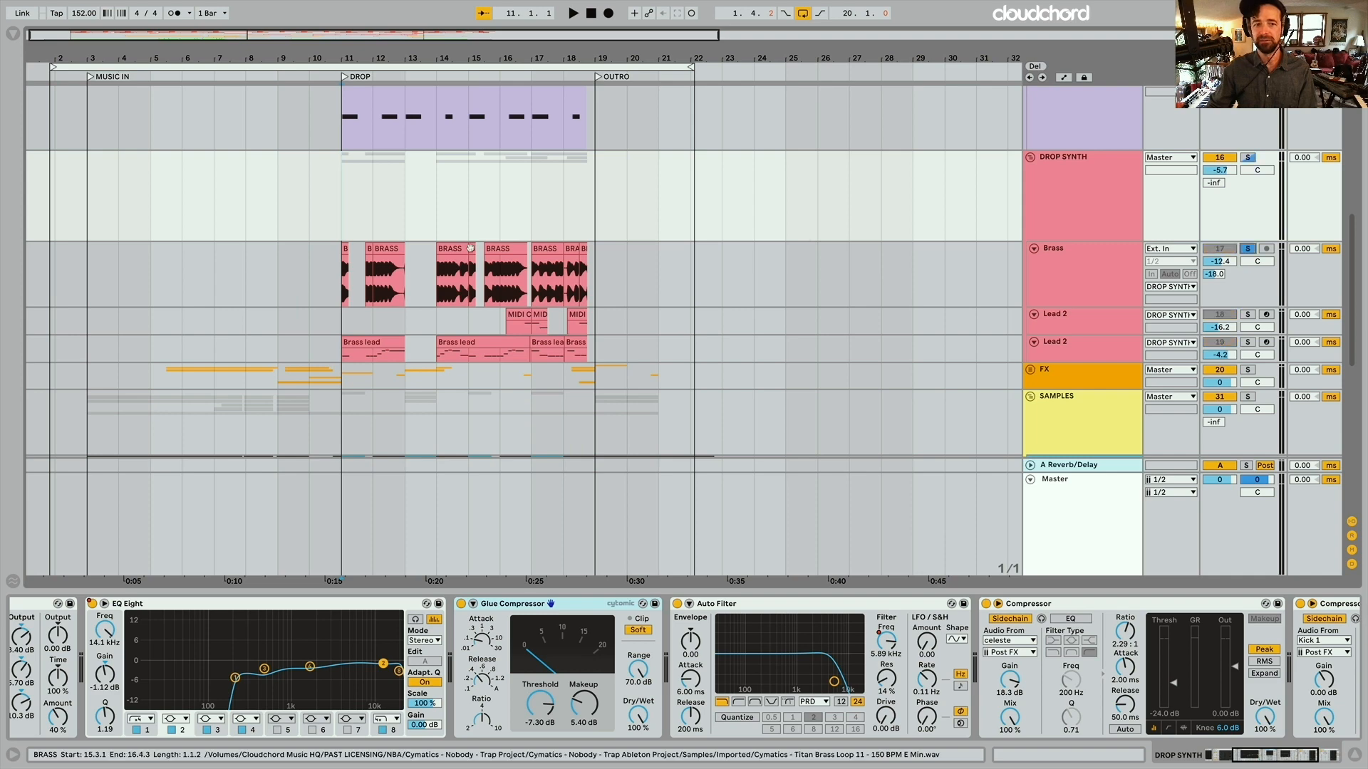
pyautogui.click(345, 274)
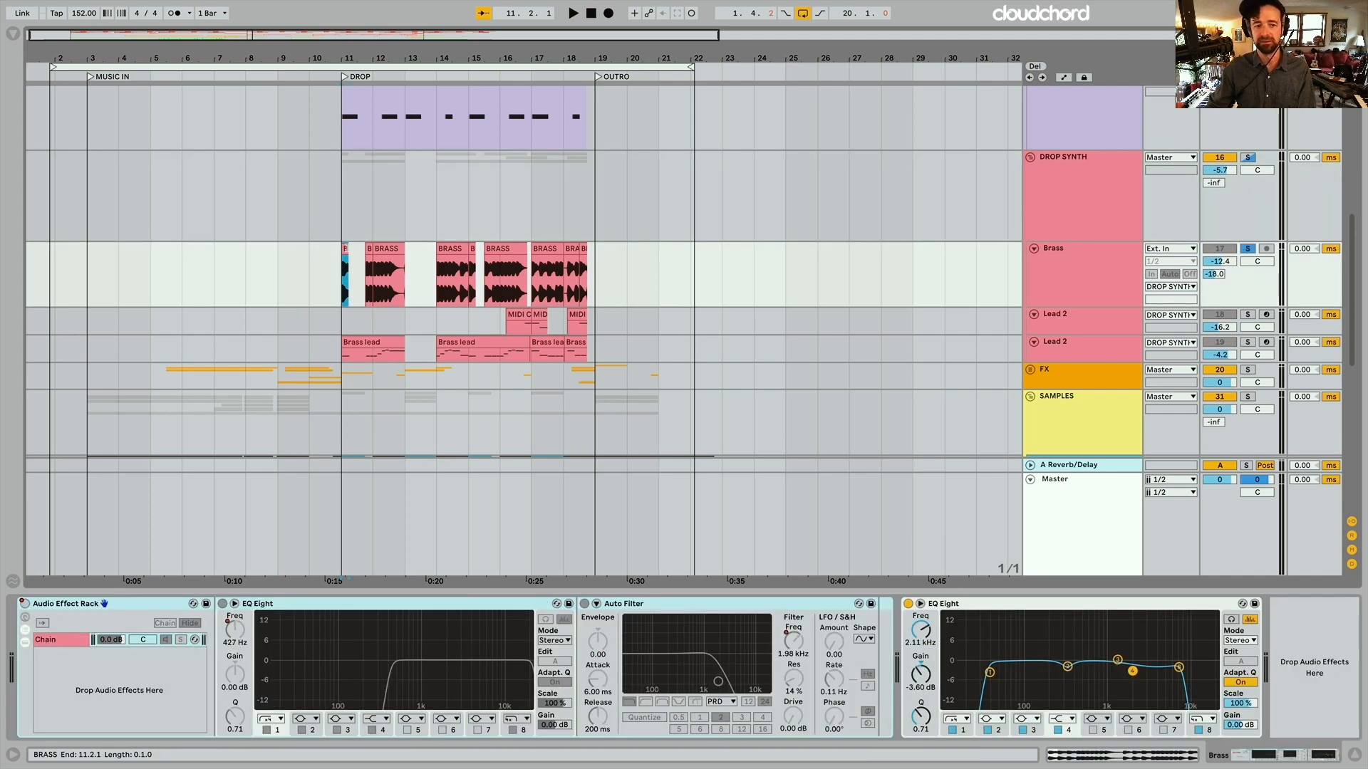
pyautogui.press('space')
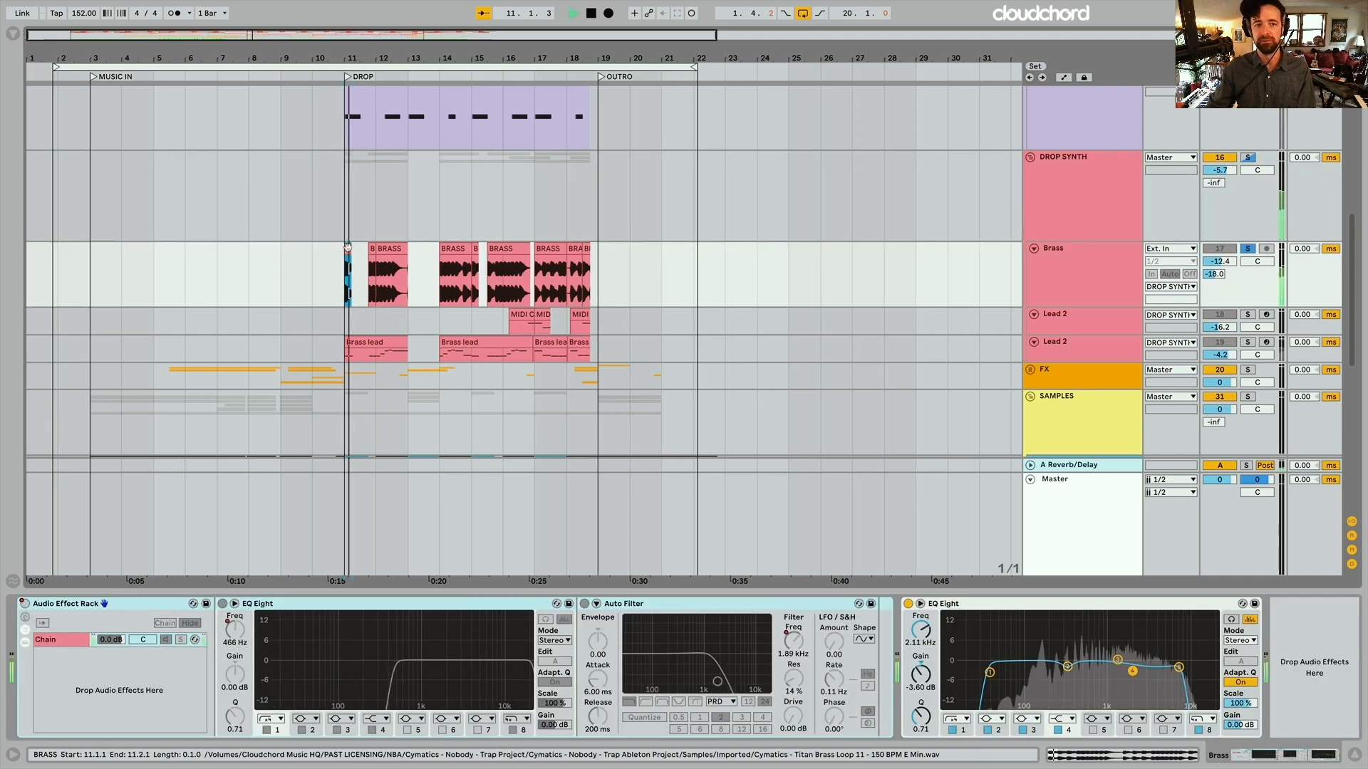
pyautogui.click(24, 642)
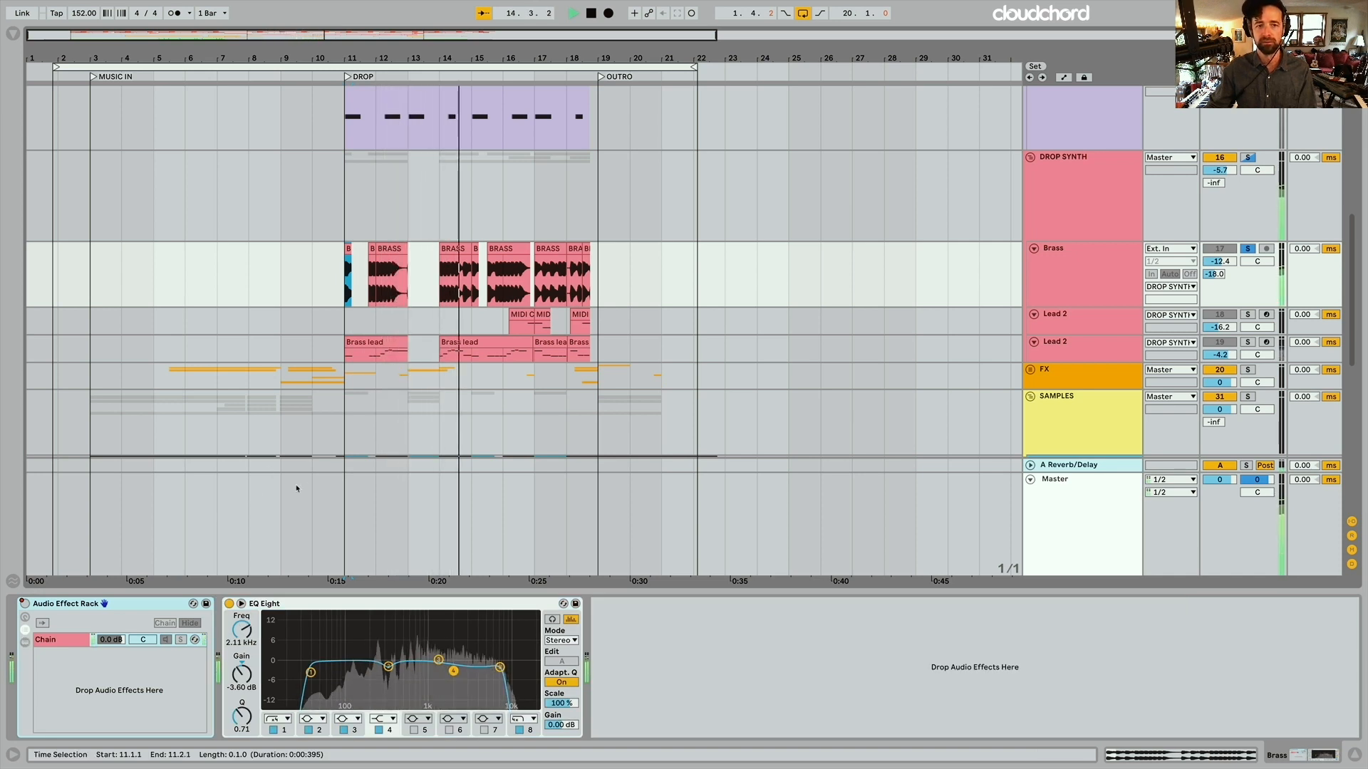
pyautogui.press('space')
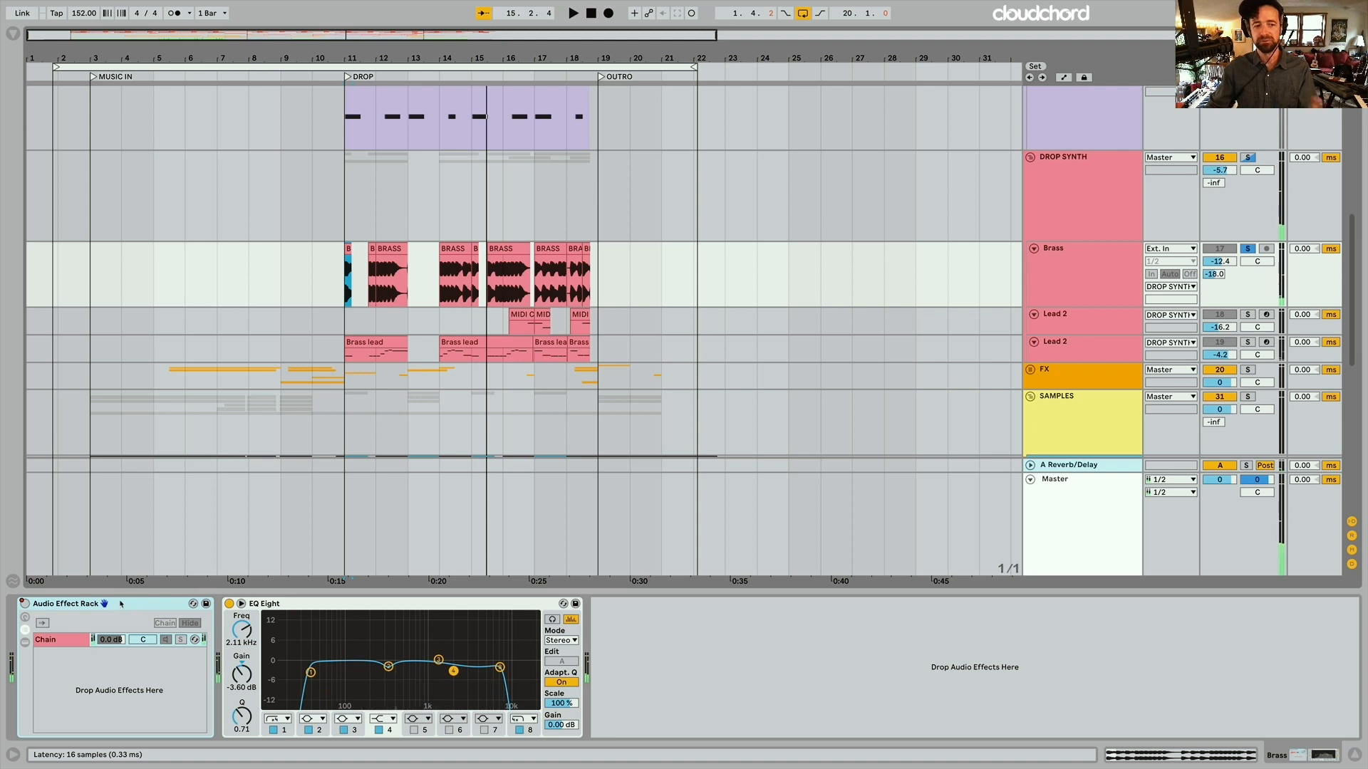
# Show the devices in the Brass rack's chain and select the brass clip at bar 12
pyautogui.click(57, 641)
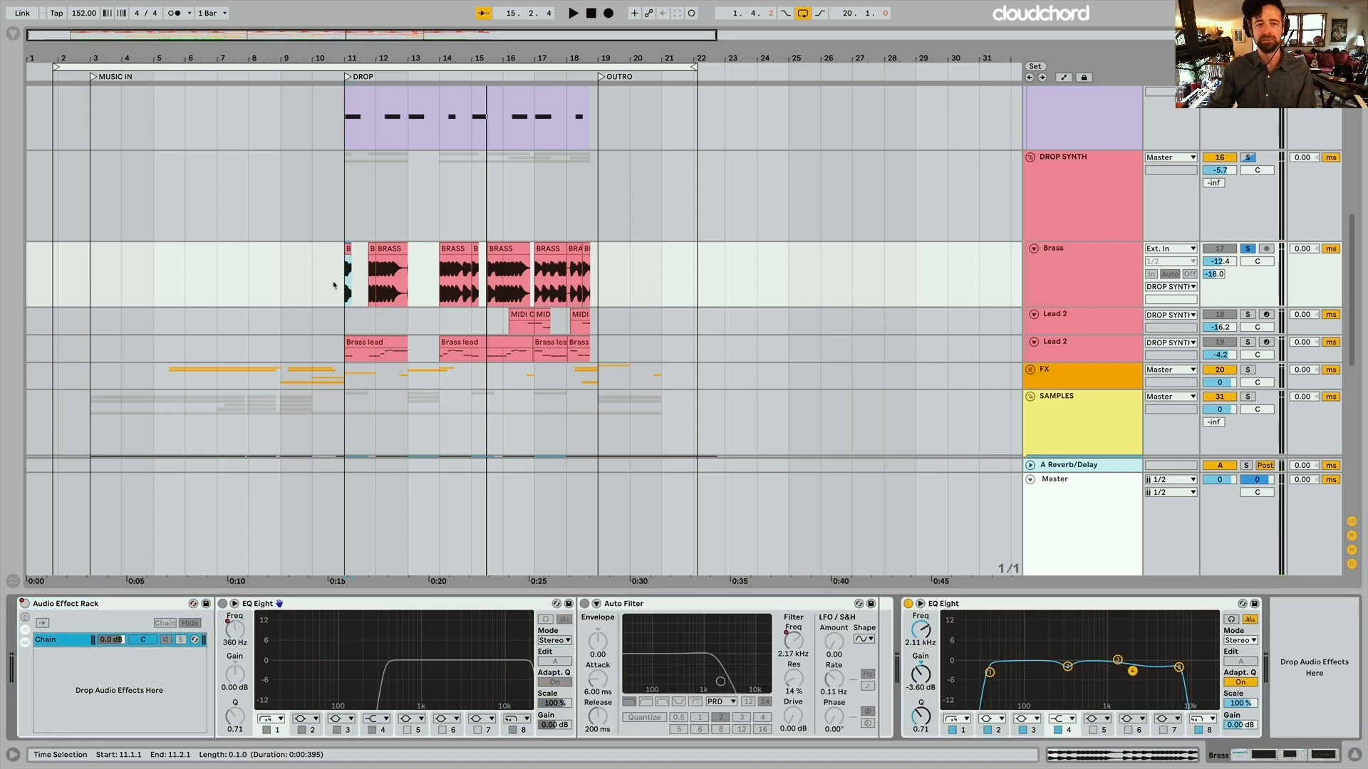
pyautogui.click(341, 296)
pyautogui.click(393, 248)
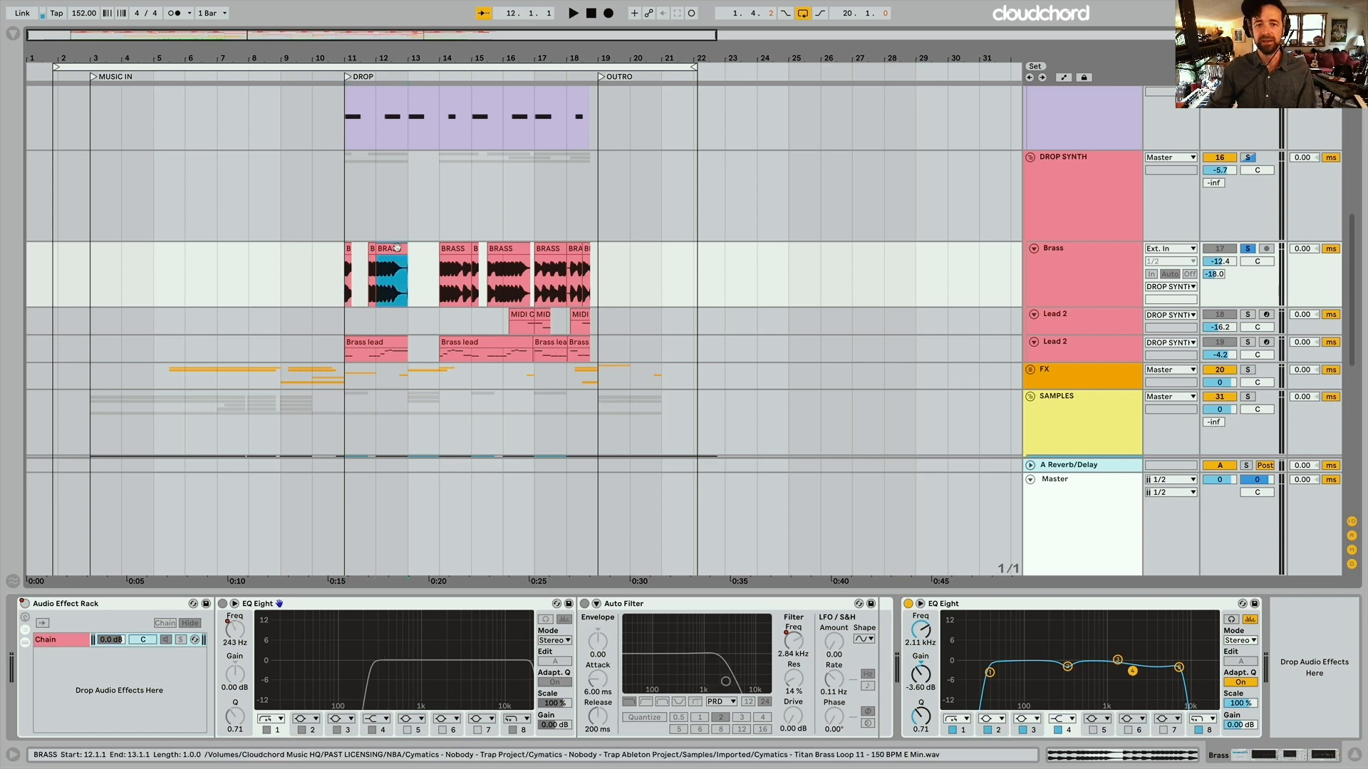
# Select the Brass lead clip at bar 11 and open the Serum window of its Lead 2 track
pyautogui.scroll(-2, 428, 271)
pyautogui.click(376, 335)
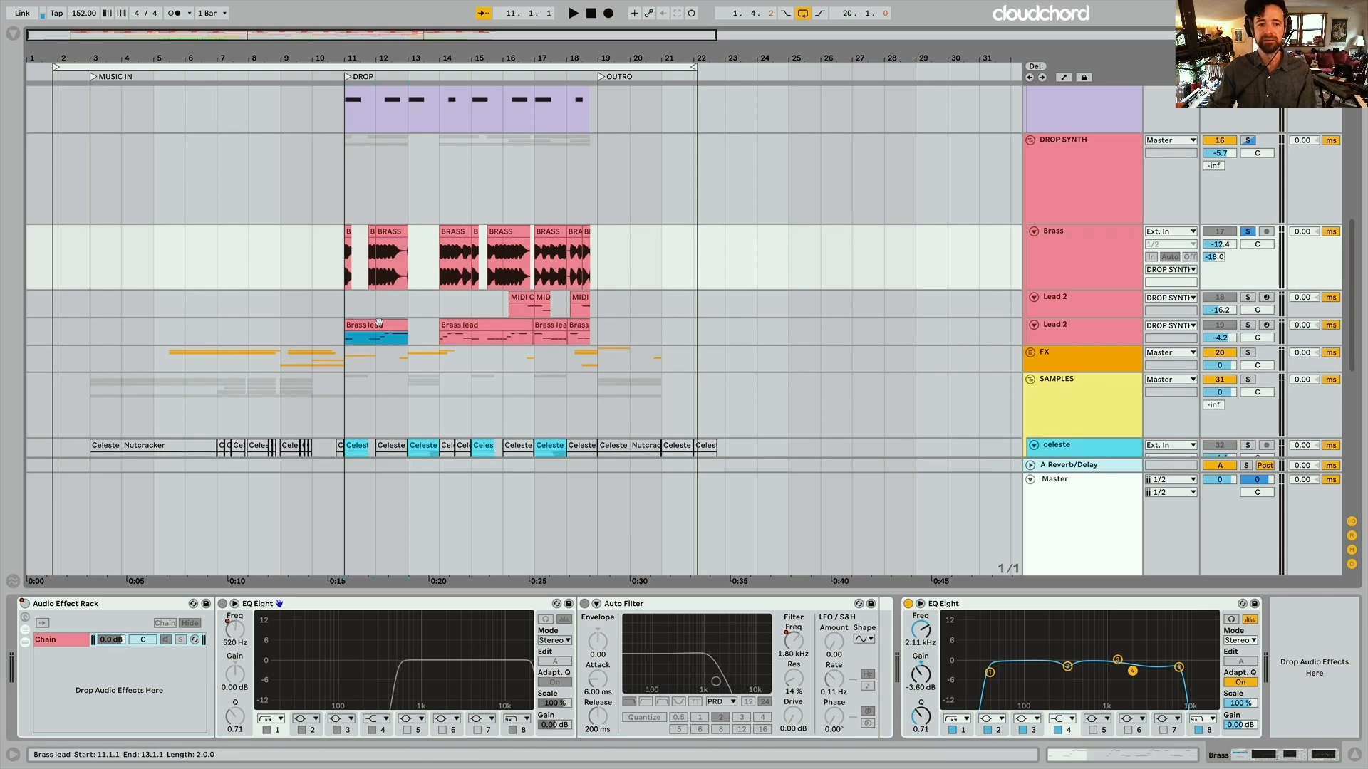
pyautogui.click(1052, 322)
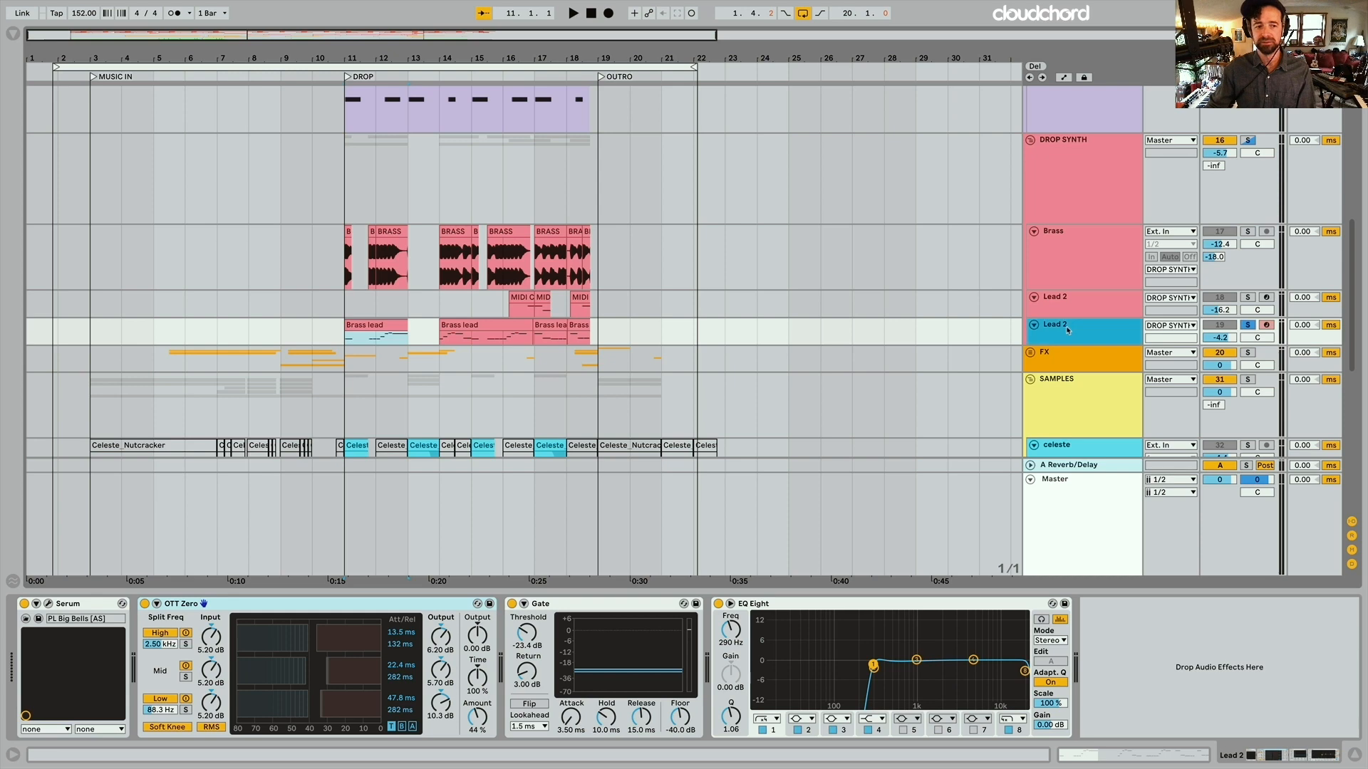
pyautogui.click(48, 604)
# Play the soloed Lead 2 track from bar 11, audition the whole DROP SYNTH group, and clear the solos
pyautogui.press('space')
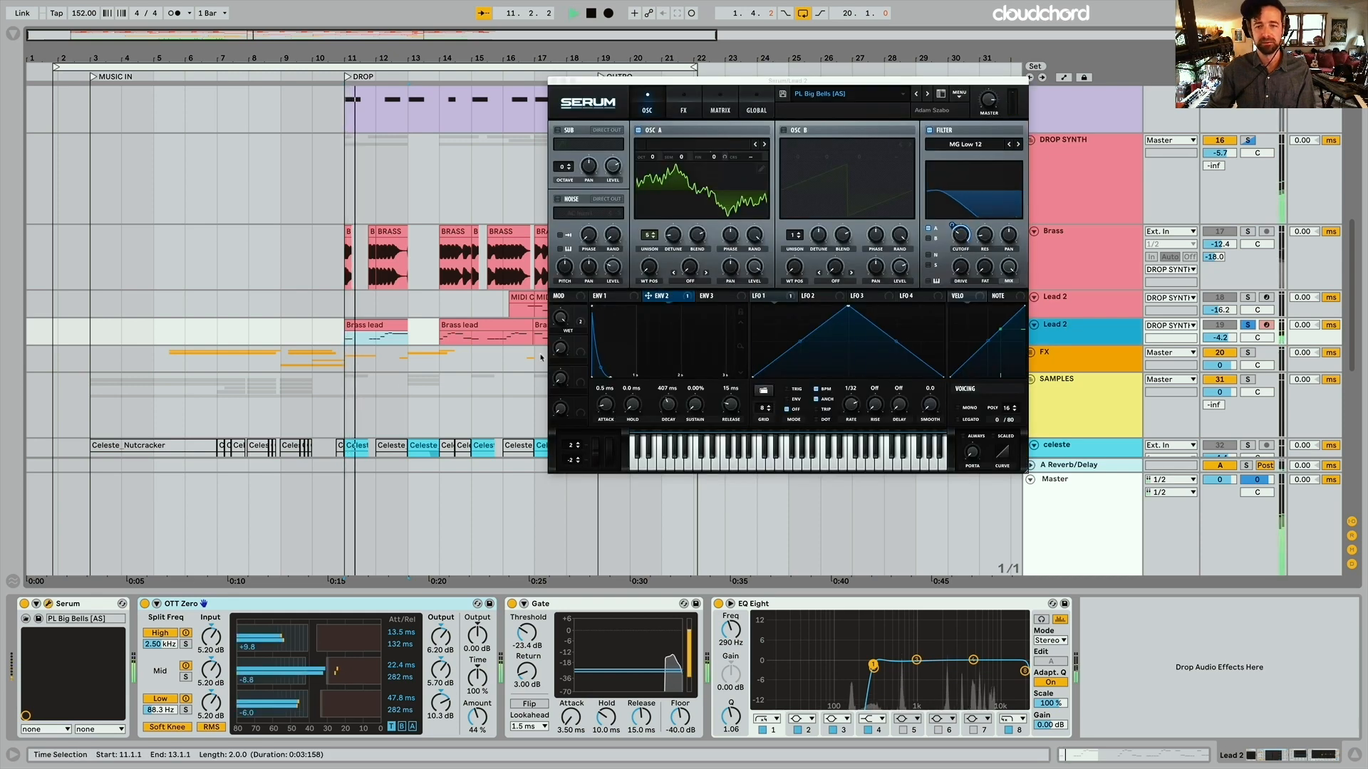
pyautogui.click(1248, 141)
pyautogui.click(1248, 141)
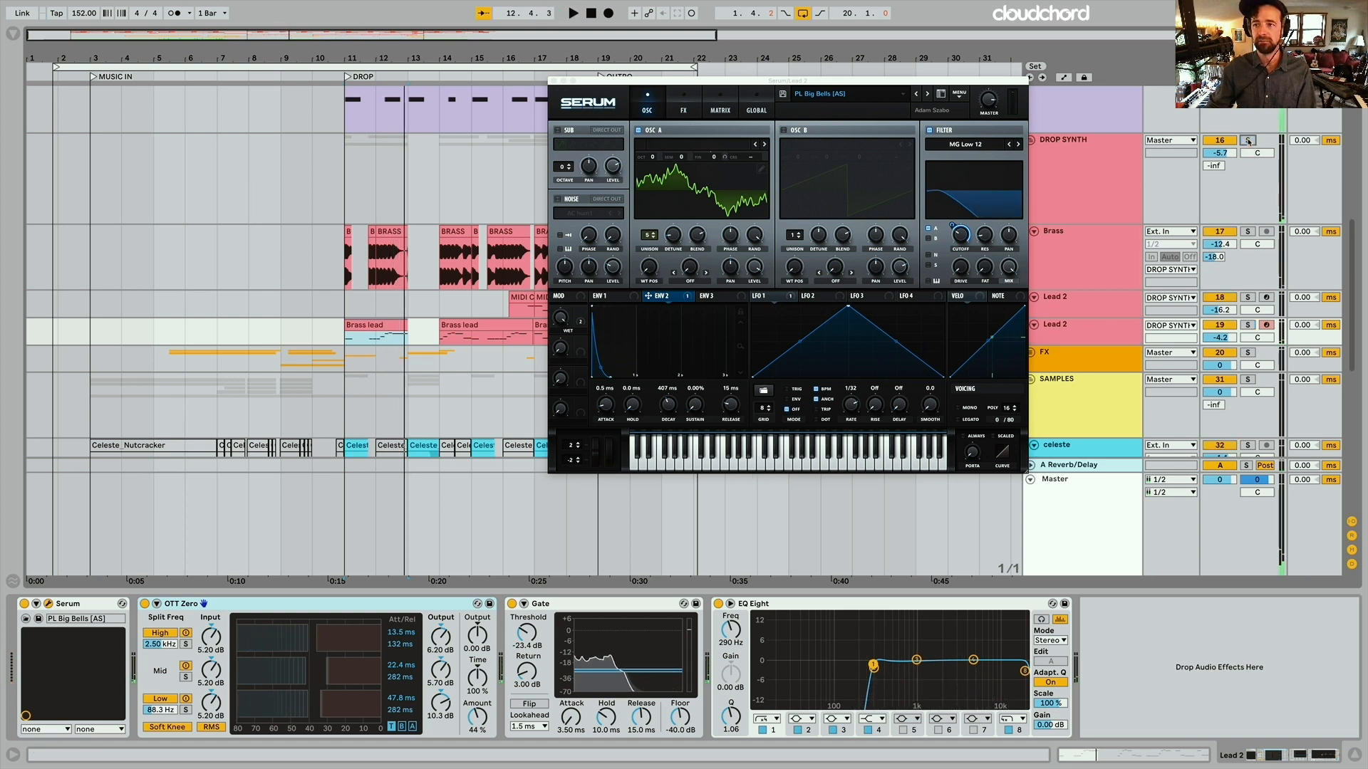
# Play the soloed Lead 2 track from bar 11 while sweeping Serum's filter cutoff up and back down
pyautogui.press('space')
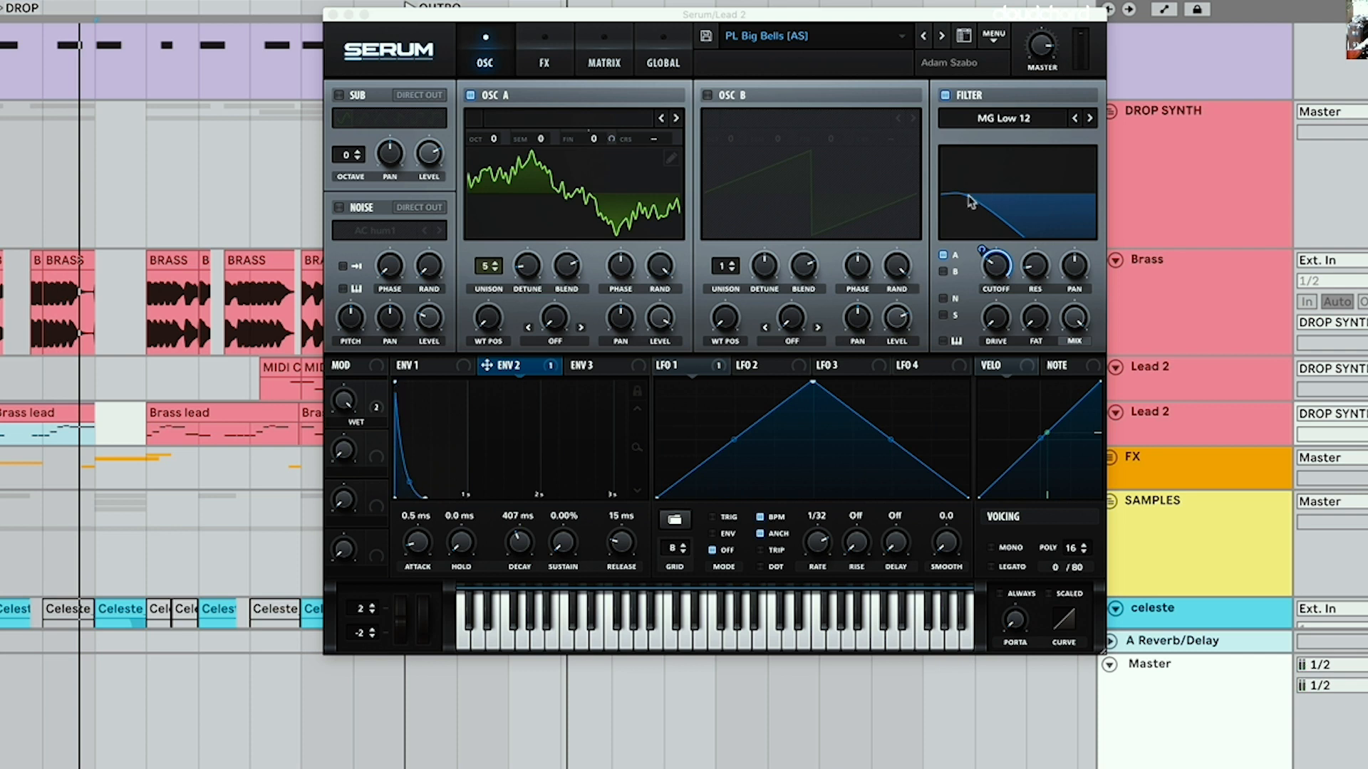
pyautogui.moveTo(997, 249)
pyautogui.moveTo(998, 274); pyautogui.dragTo(1007, 243)
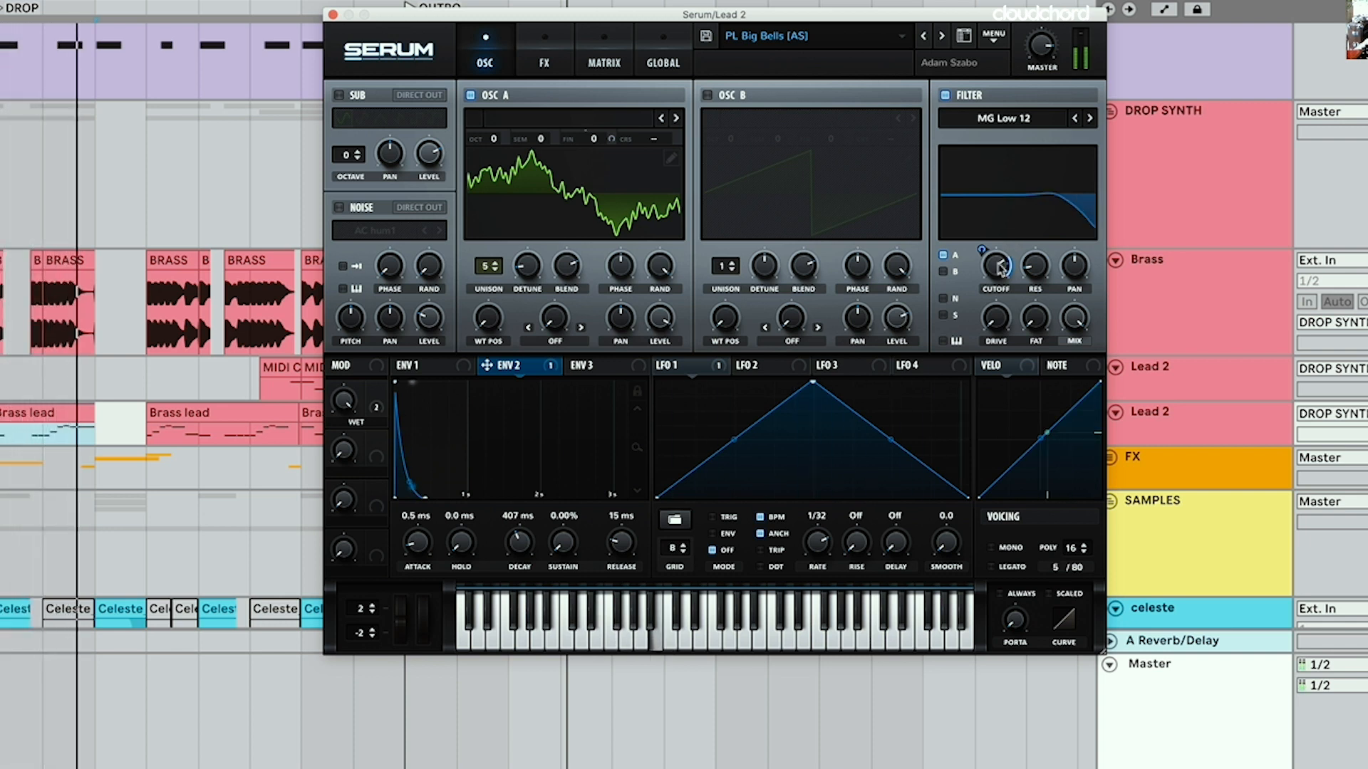
pyautogui.moveTo(1008, 244); pyautogui.dragTo(992, 280)
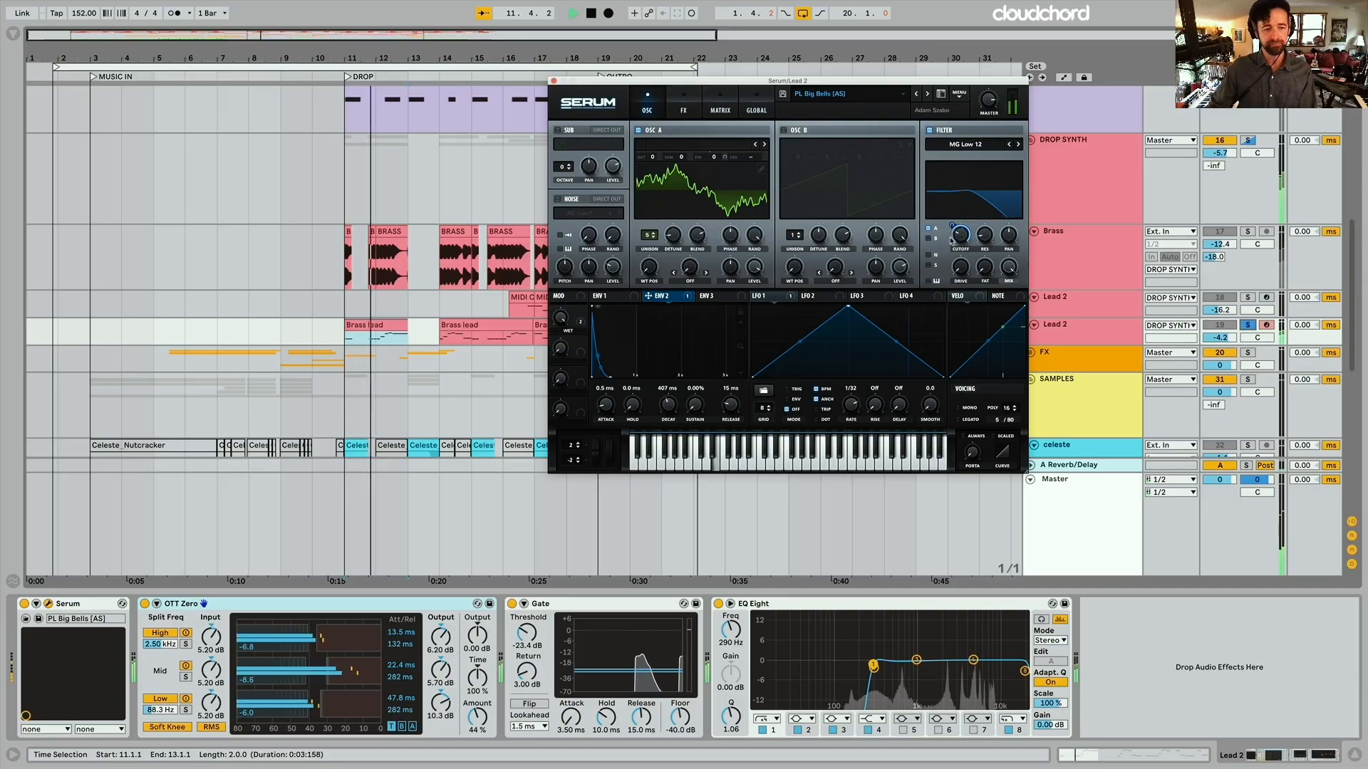
pyautogui.press('space')
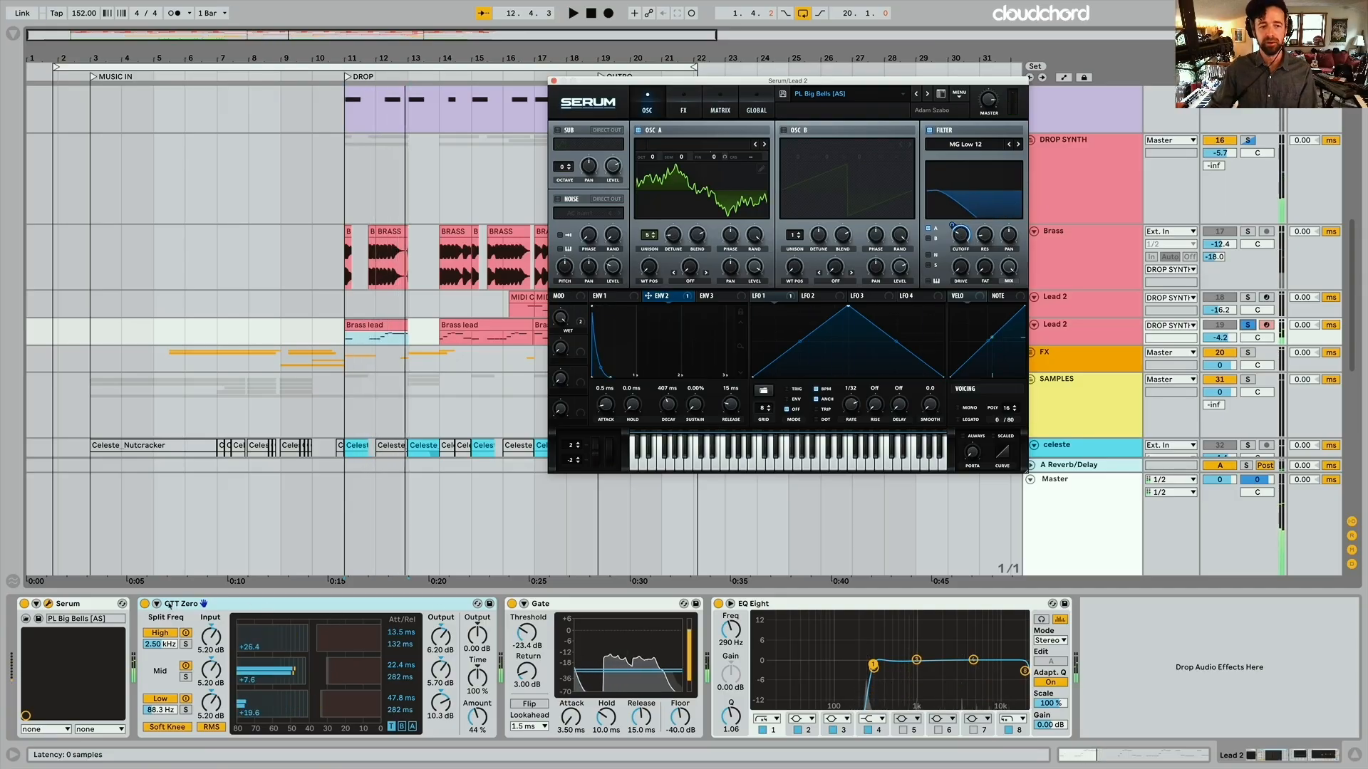
# Compare the Lead 2 sound with OTT Zero bypassed and re-enabled during playback from bar 11
pyautogui.click(219, 606)
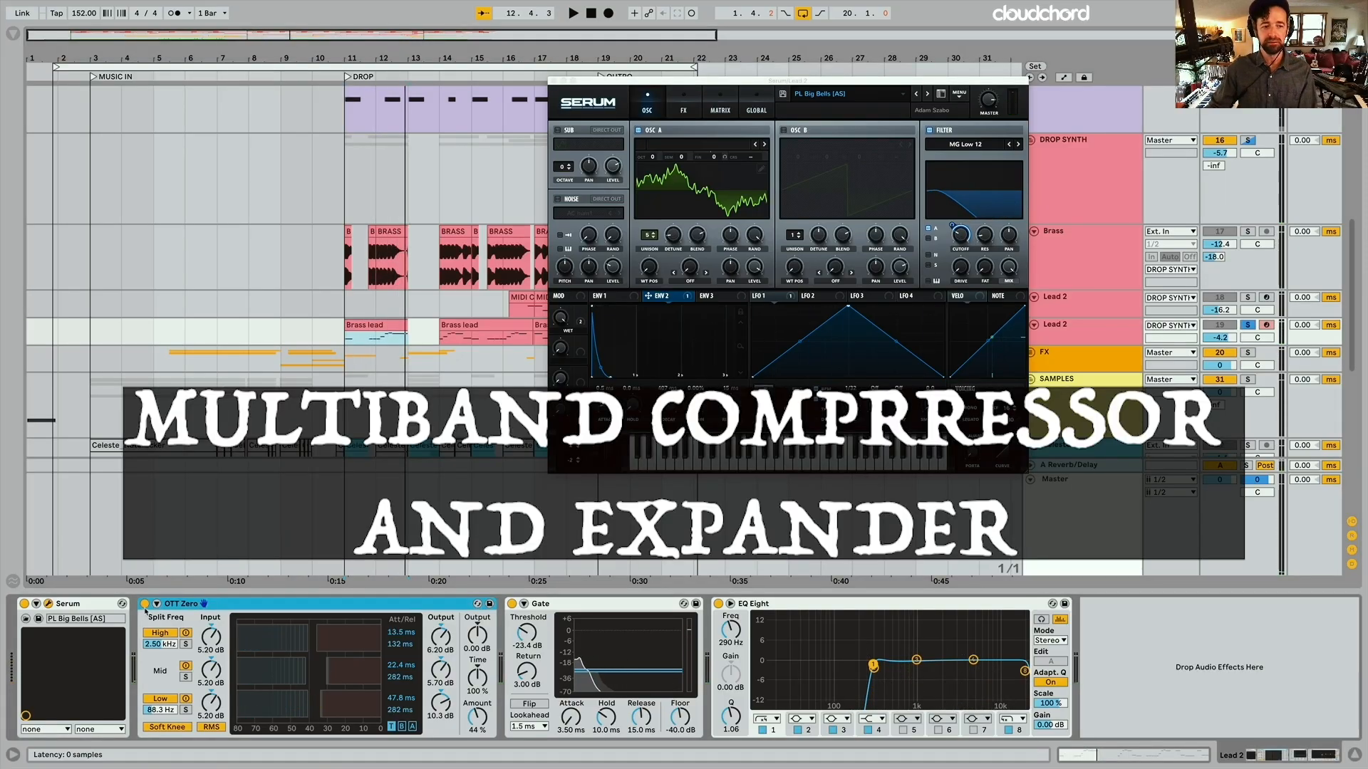
pyautogui.click(145, 604)
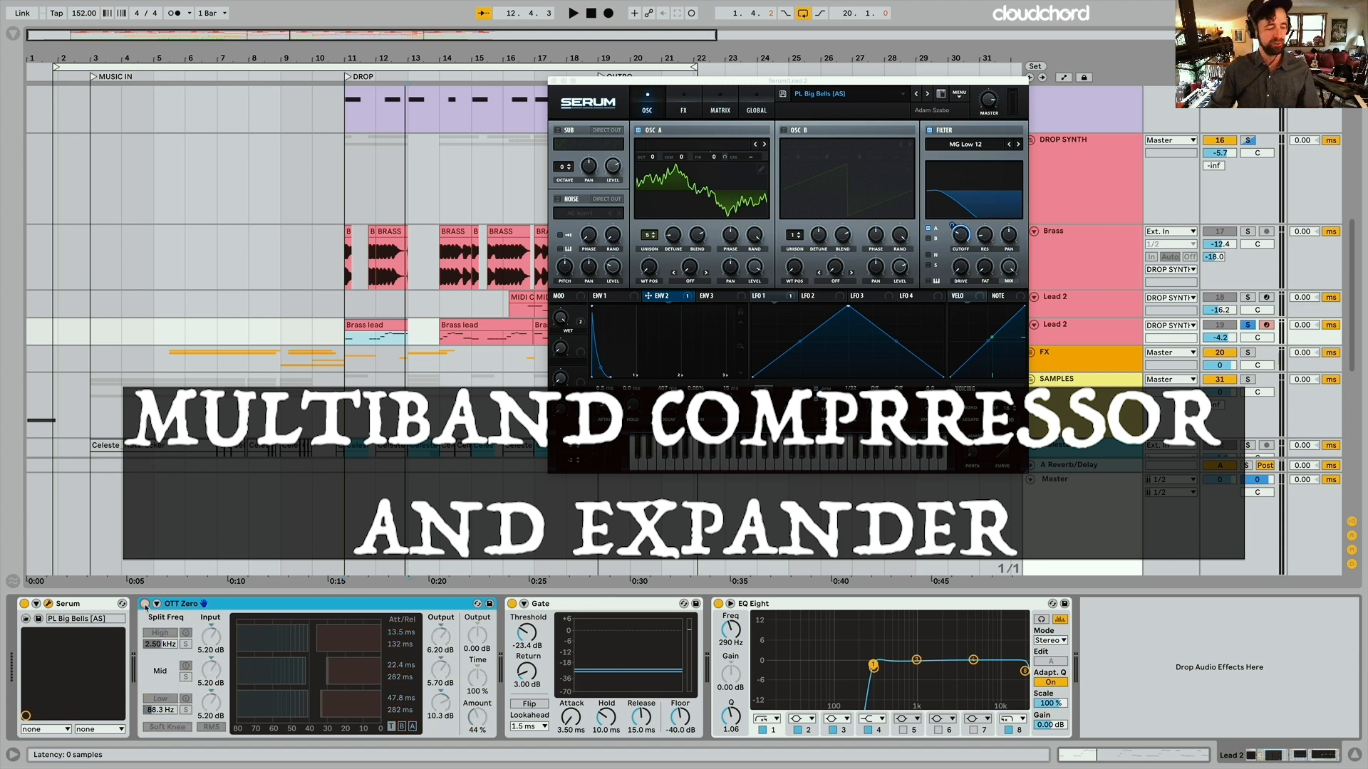
pyautogui.press('space')
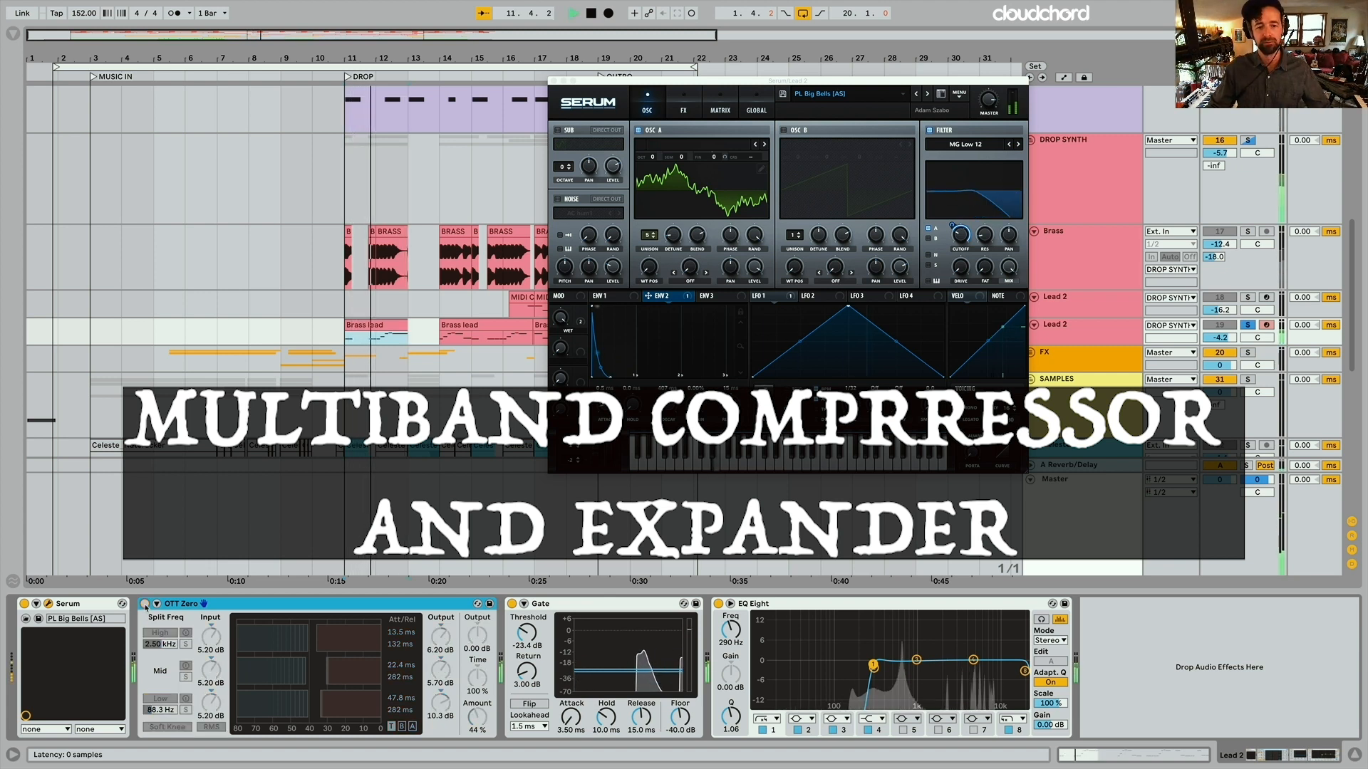
pyautogui.click(145, 604)
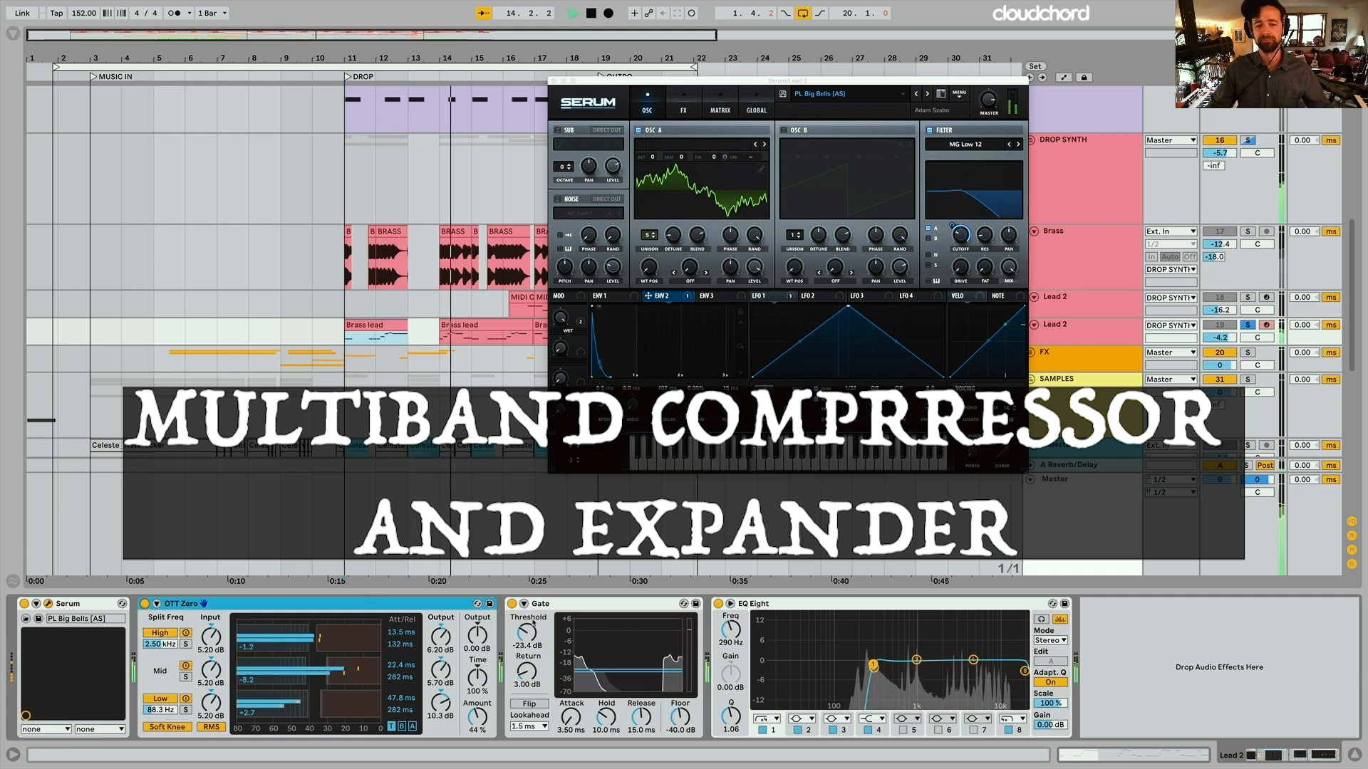
pyautogui.press('space')
# Compare the Lead 2 sound with the Gate bypassed and re-enabled during playback from bar 11
pyautogui.click(511, 604)
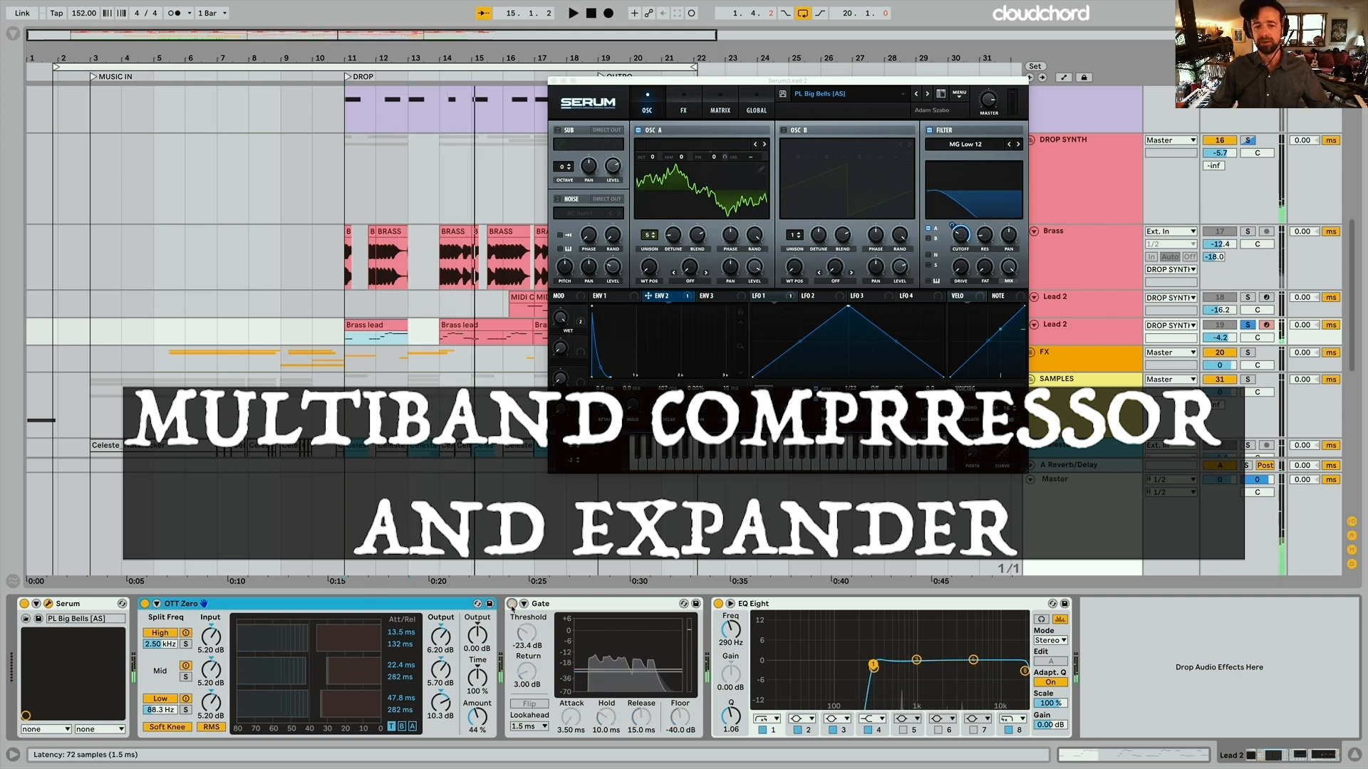
pyautogui.press('space')
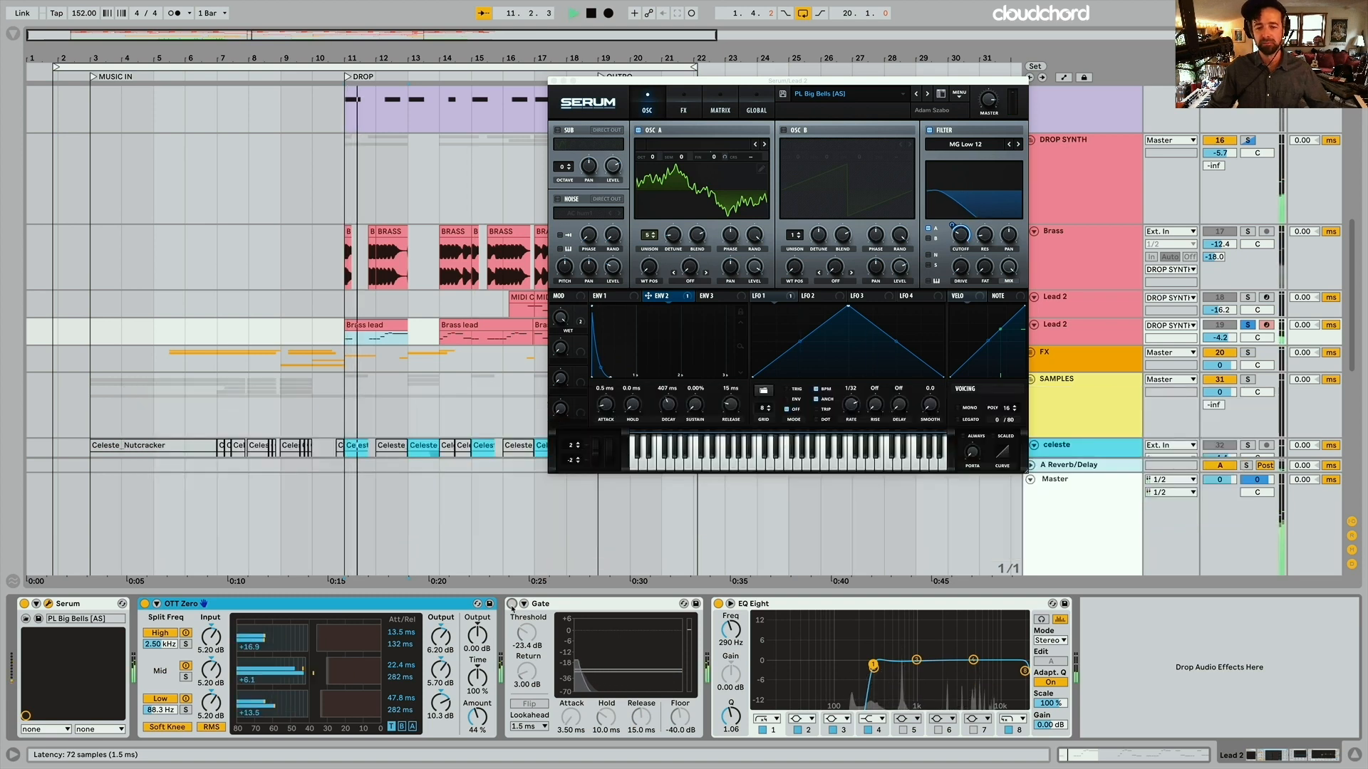
pyautogui.click(512, 606)
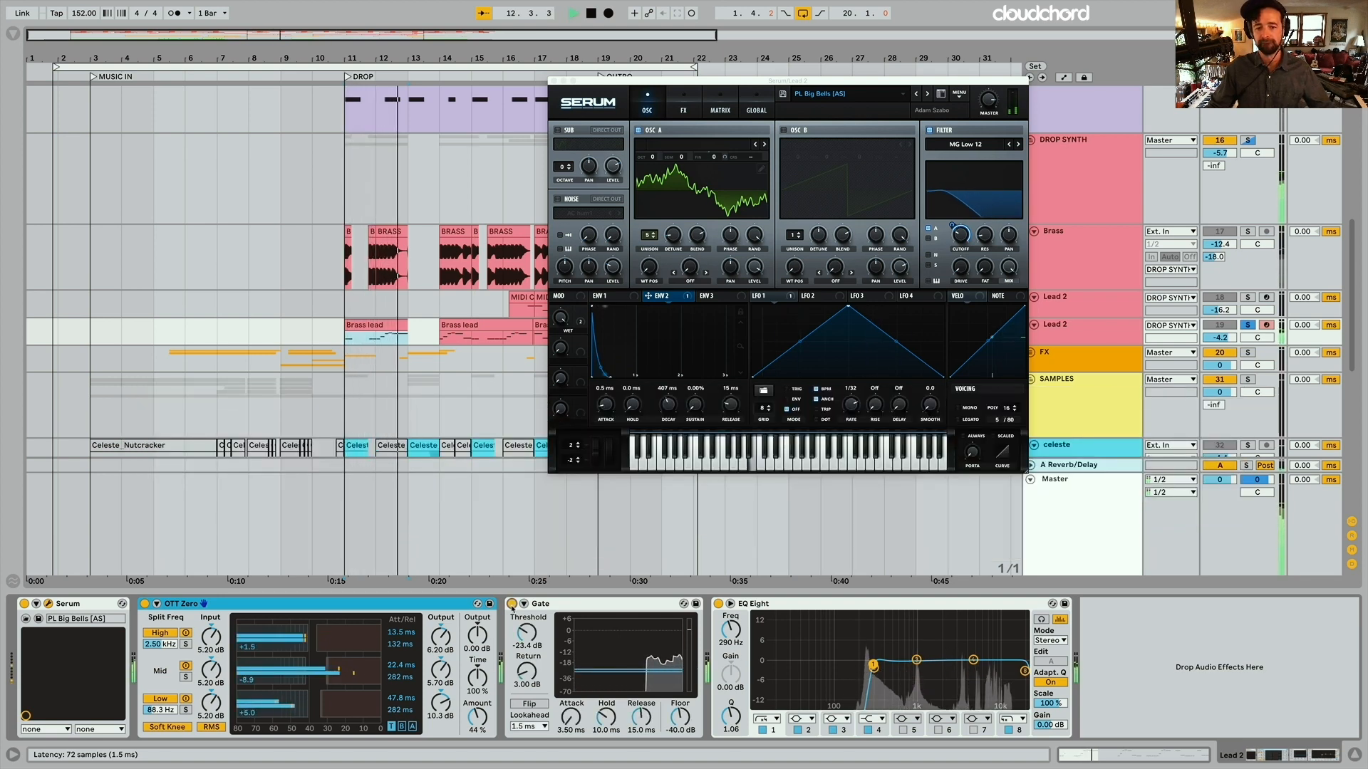
pyautogui.press('space')
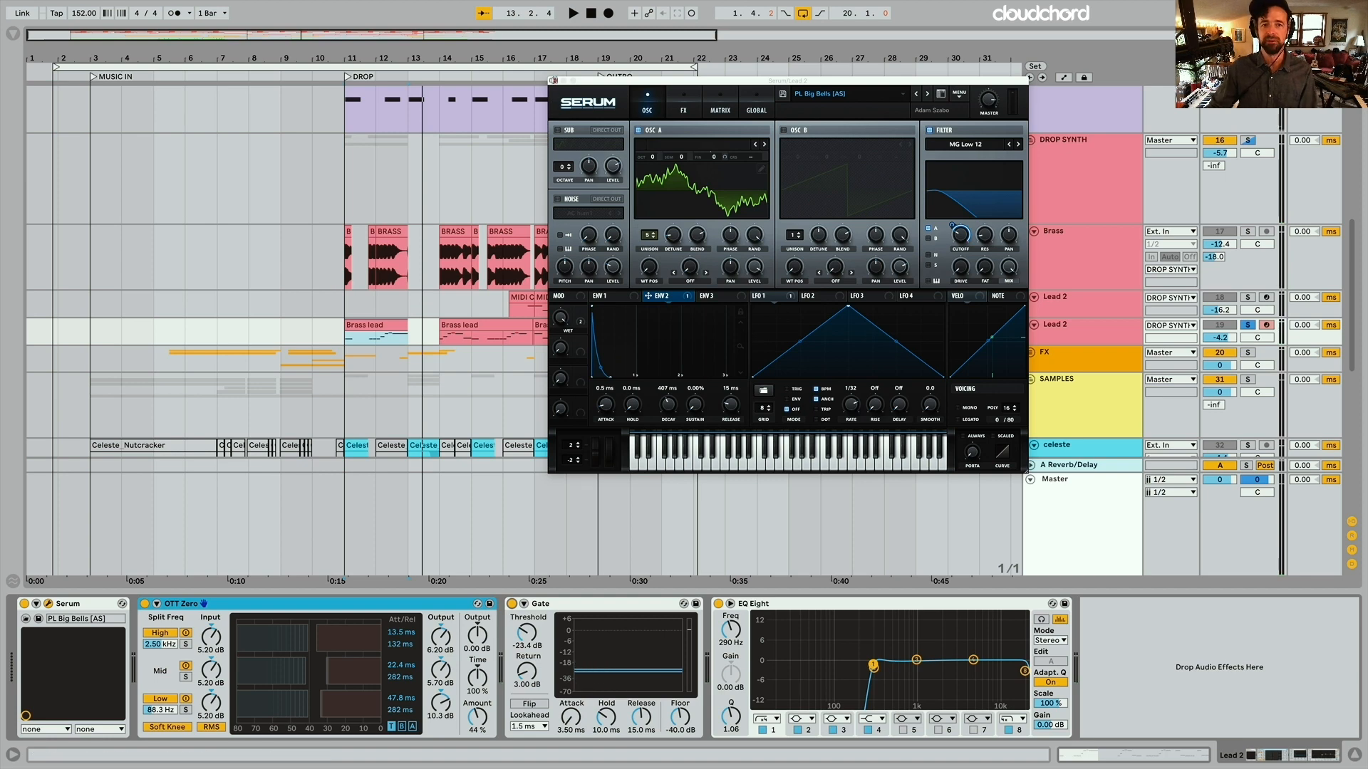
# Switch from the brass lead's Serum window to the other Lead 2 track's Quix Style Trap Lead and play it soloed from bar 16
pyautogui.click(554, 81)
pyautogui.click(508, 303)
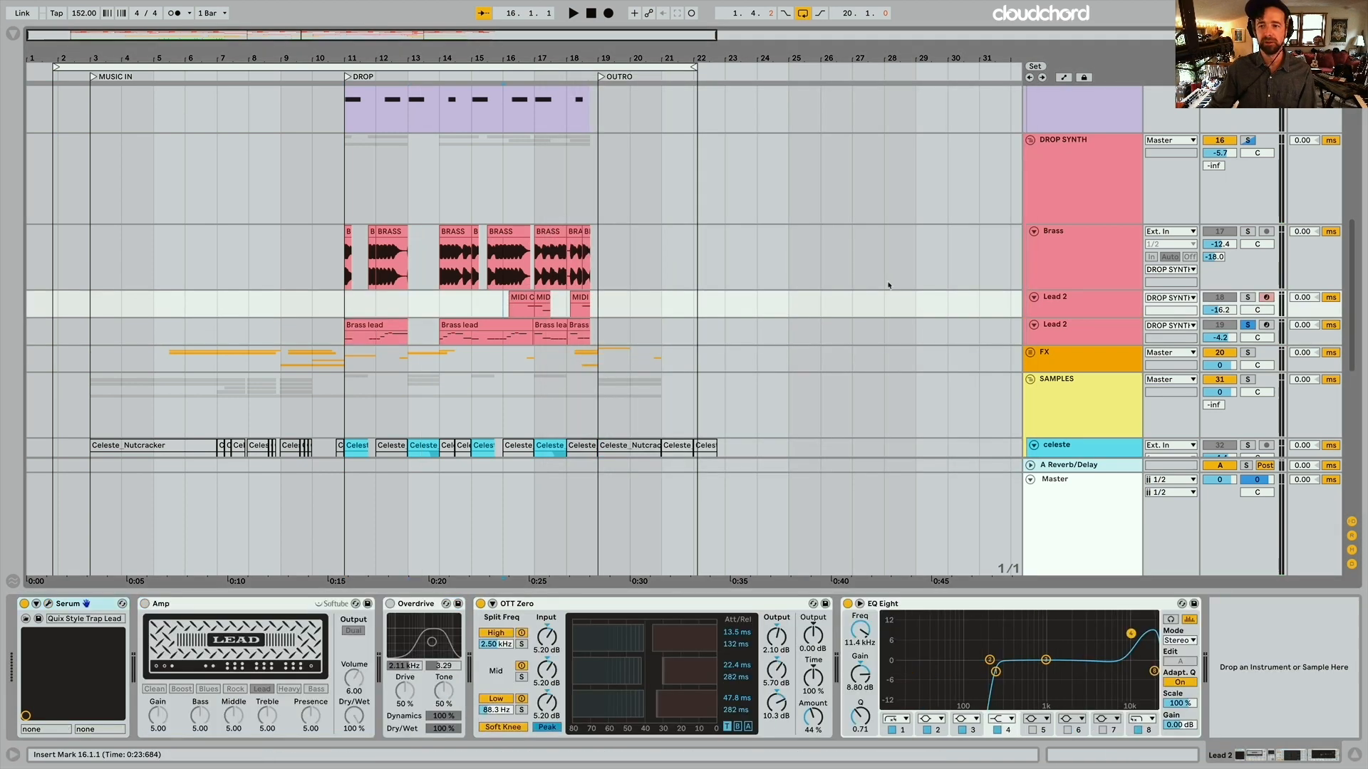
pyautogui.click(1086, 303)
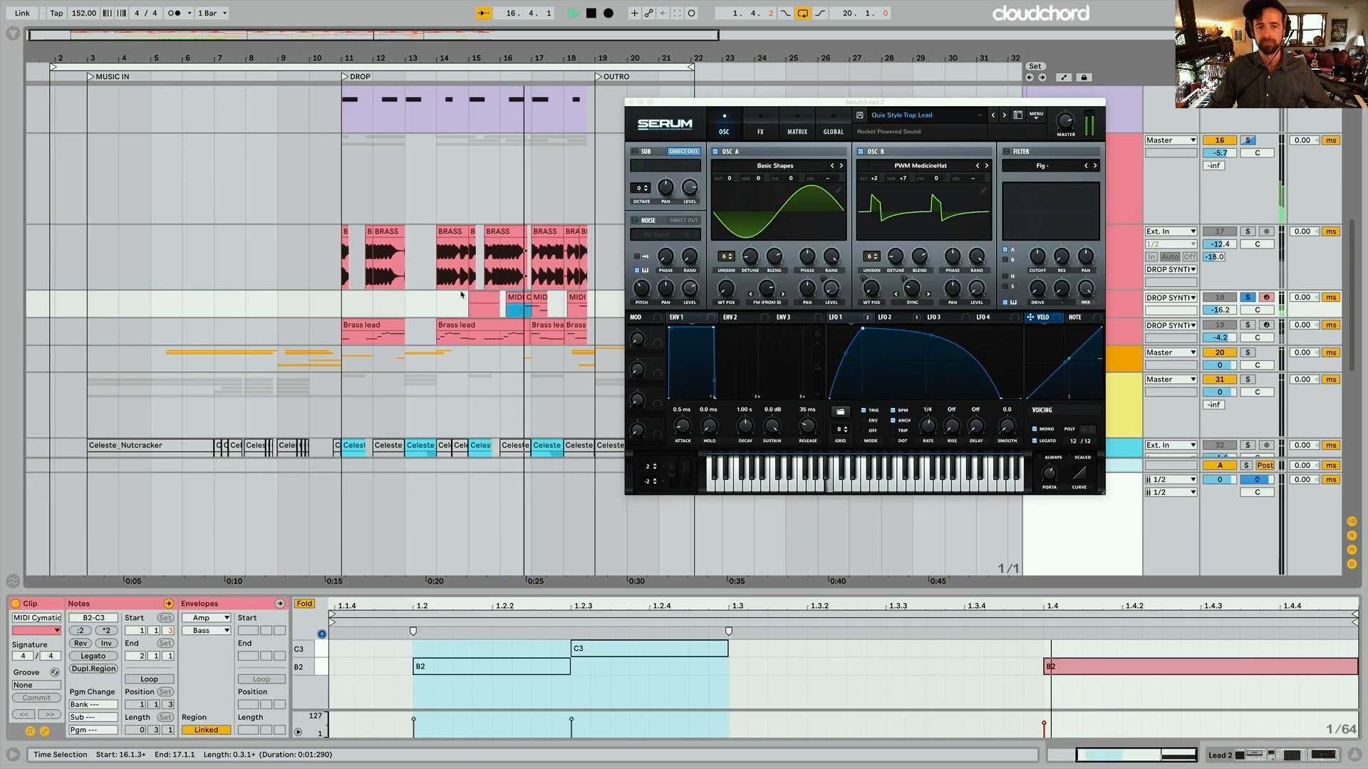
pyautogui.scroll(-3, 461, 295)
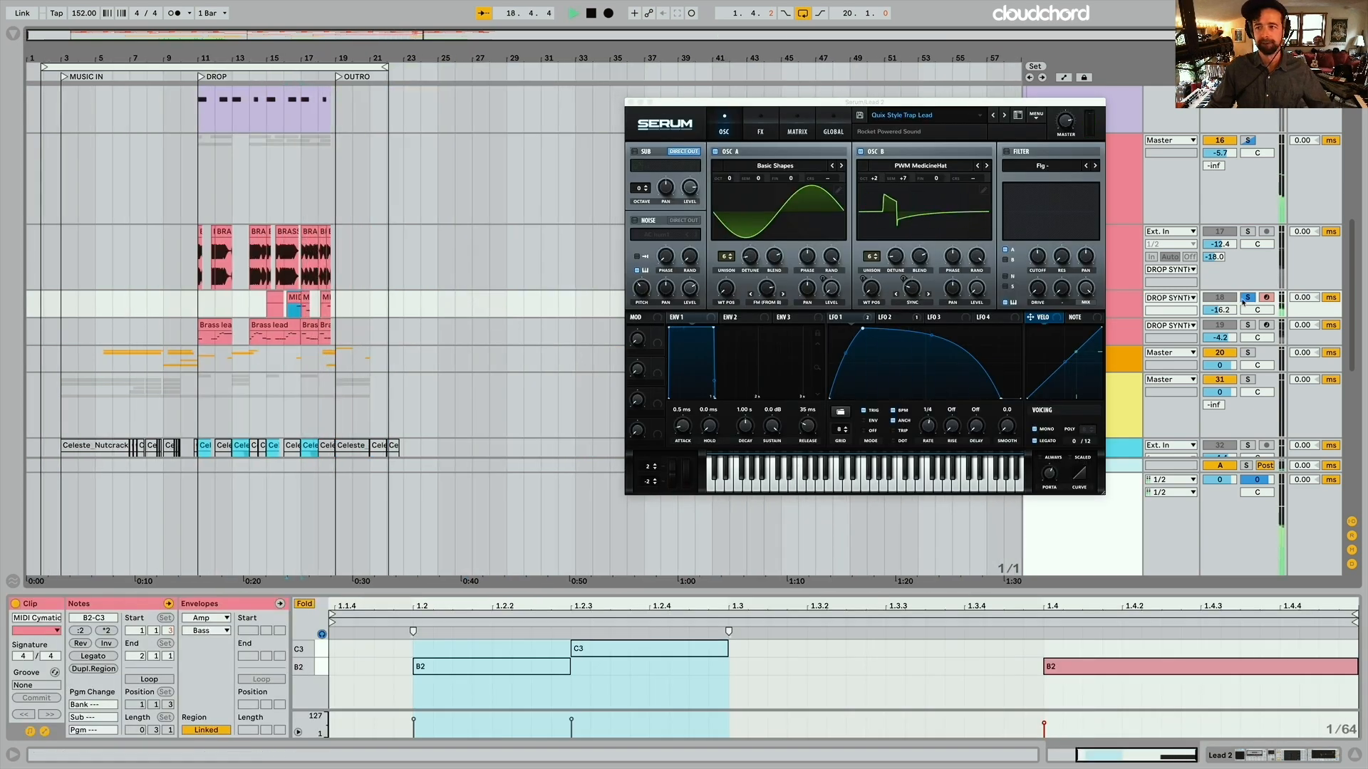
pyautogui.press('space')
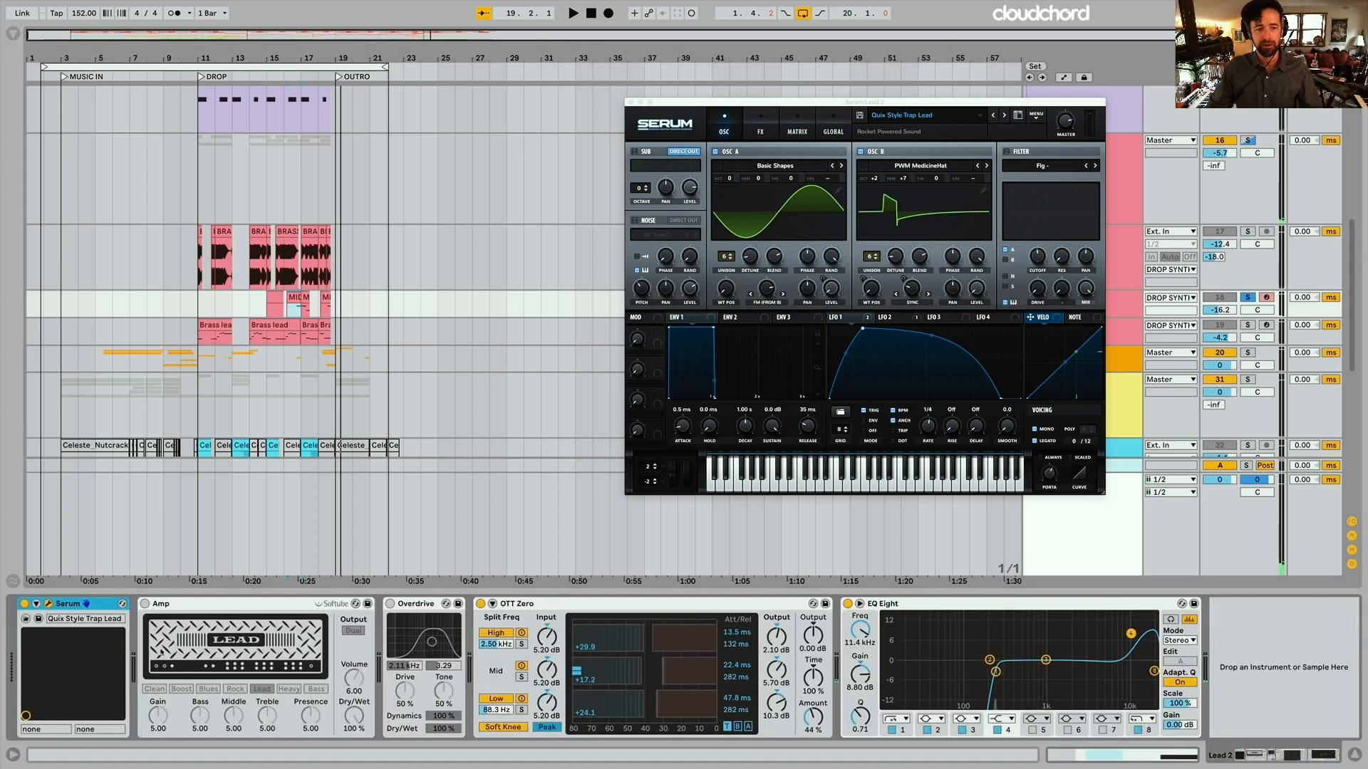
# Compare the trap lead's MIDI clip at bar 16 with the Amp device turned on and turned back off
pyautogui.click(144, 604)
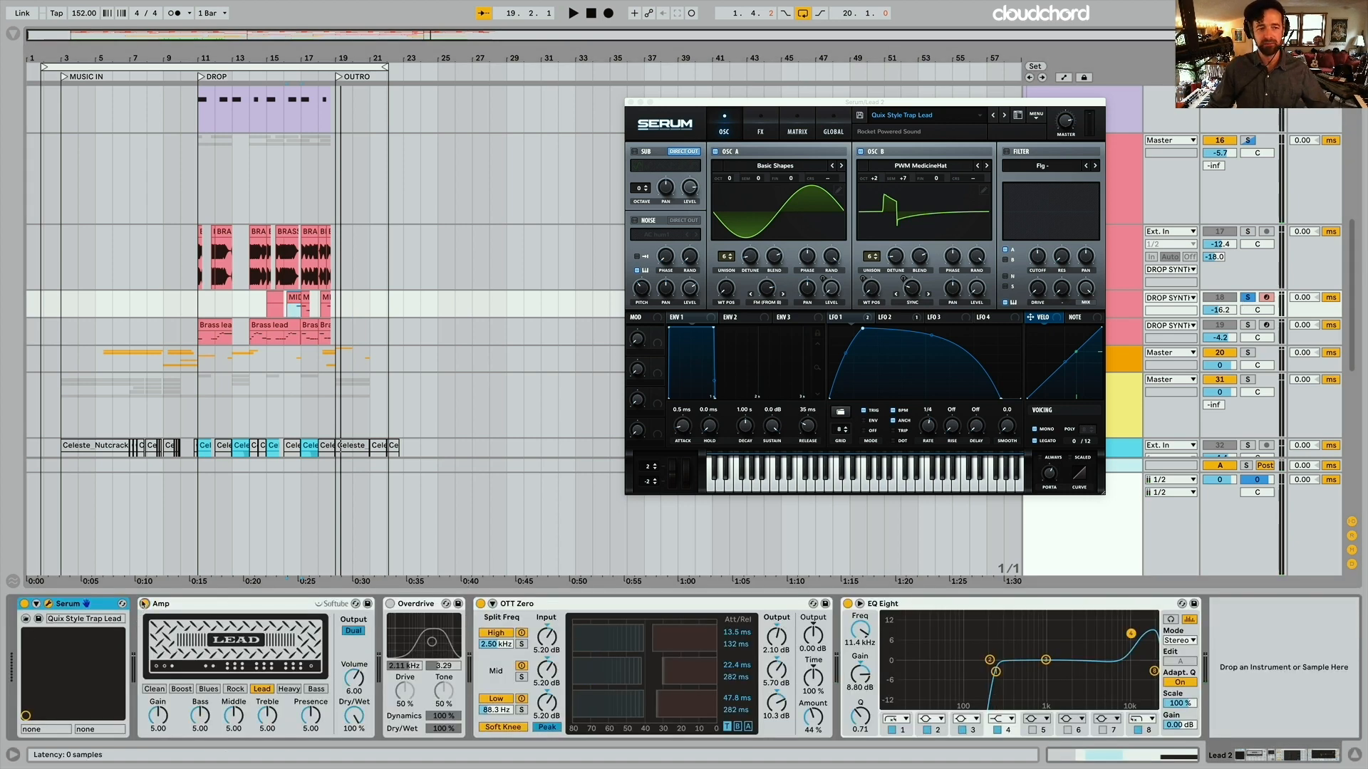
pyautogui.click(294, 297)
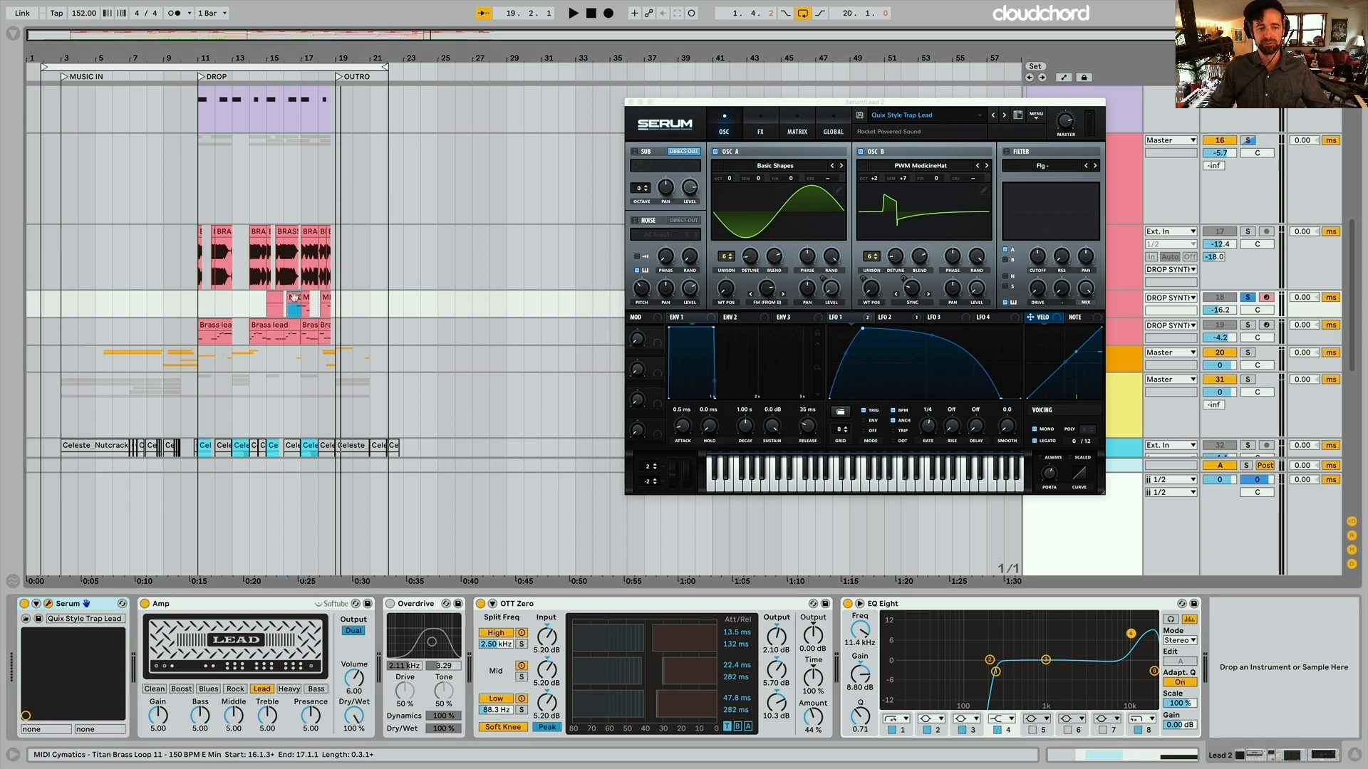
pyautogui.press('space')
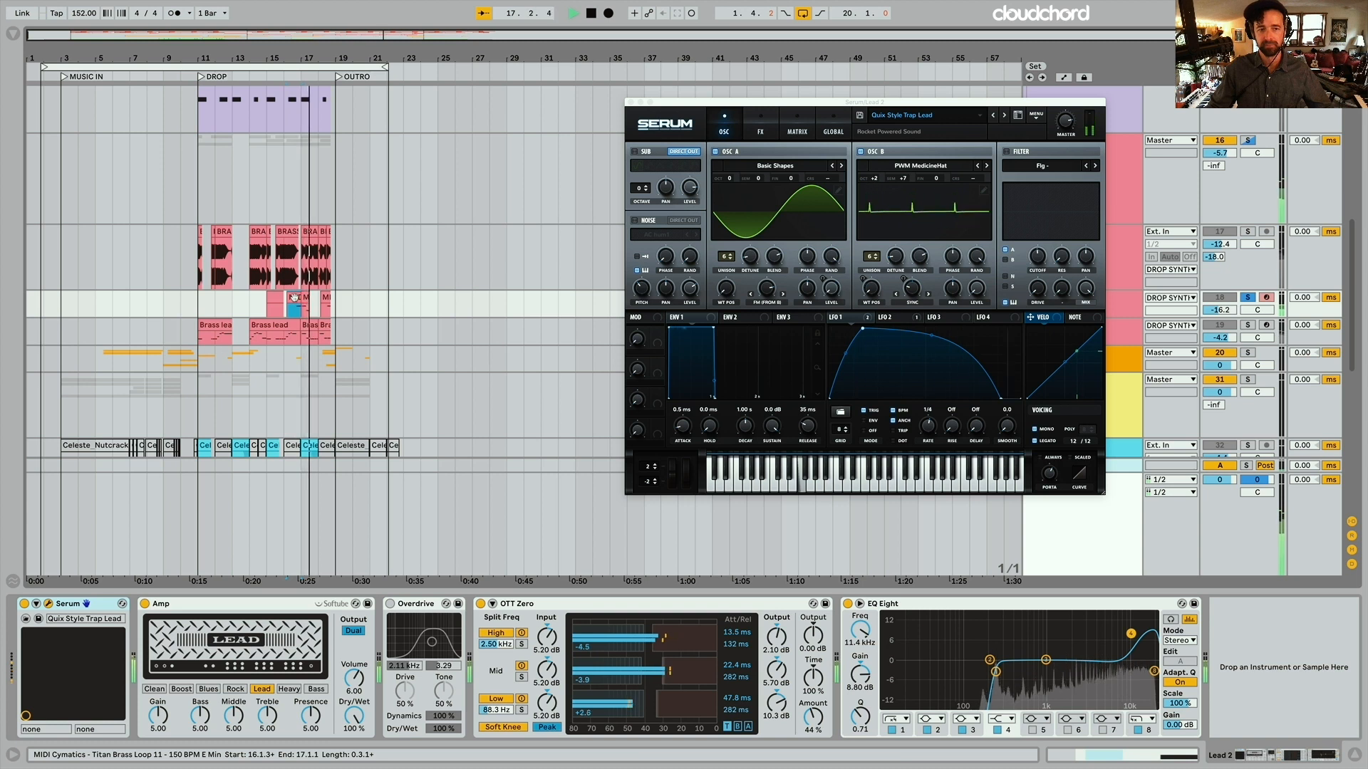
pyautogui.press('space')
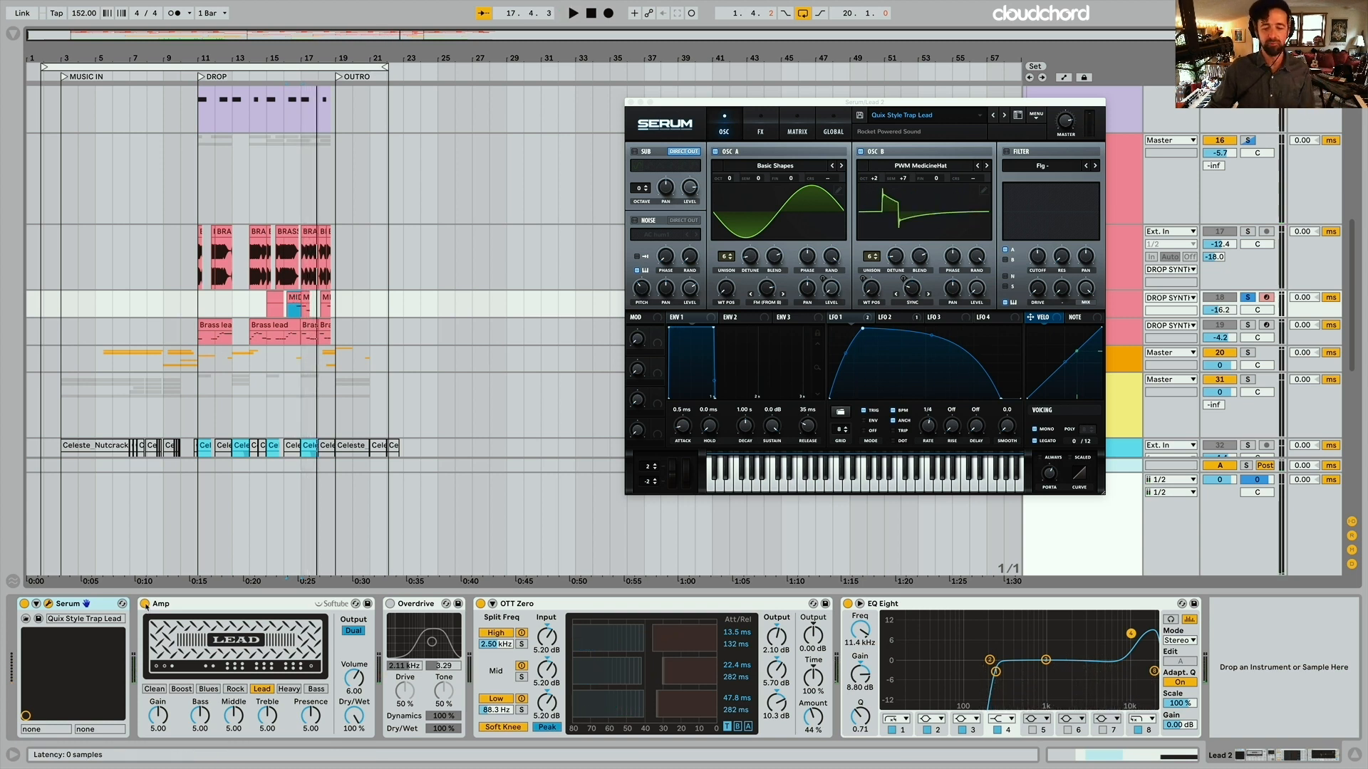
pyautogui.click(146, 605)
pyautogui.press('space')
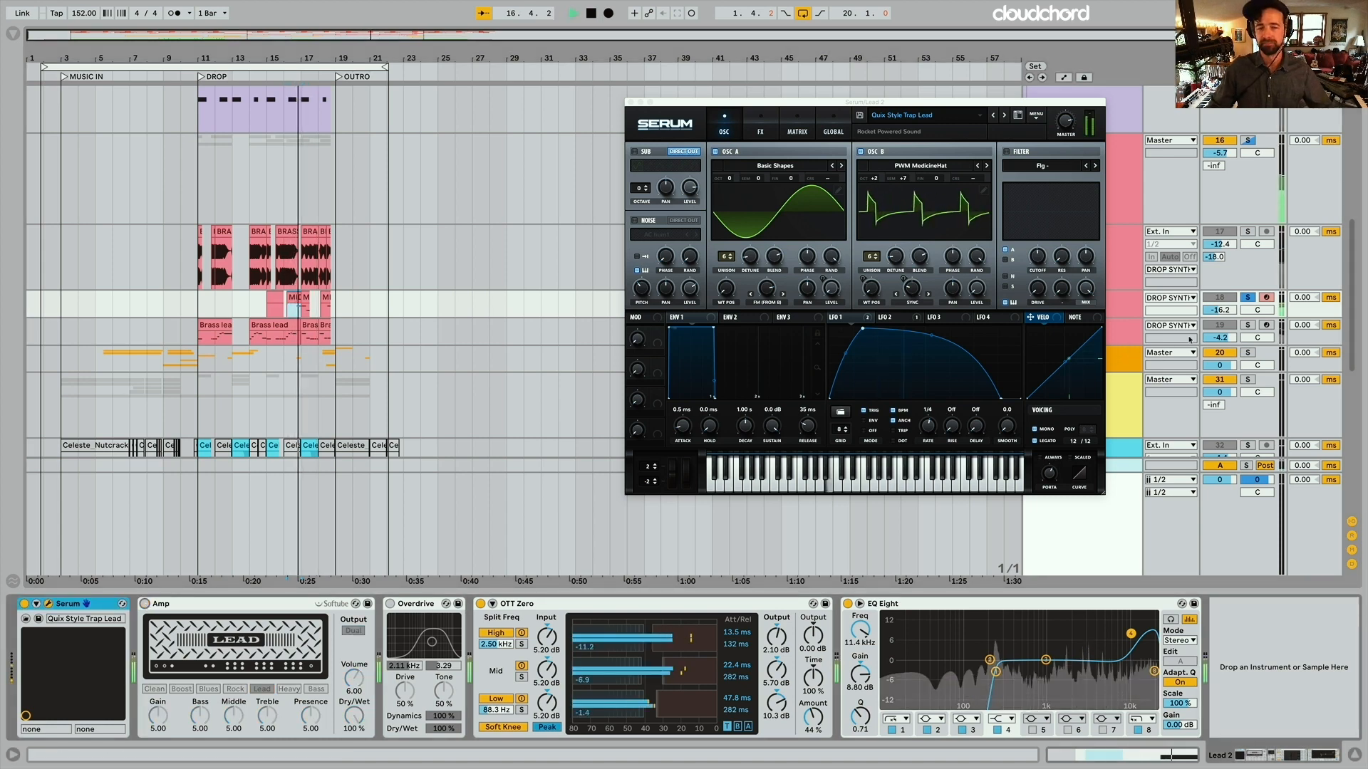
# Clear the lead's solo, hide the Serum window, and view the Nutcracker tracks in the SAMPLES group
pyautogui.click(1248, 299)
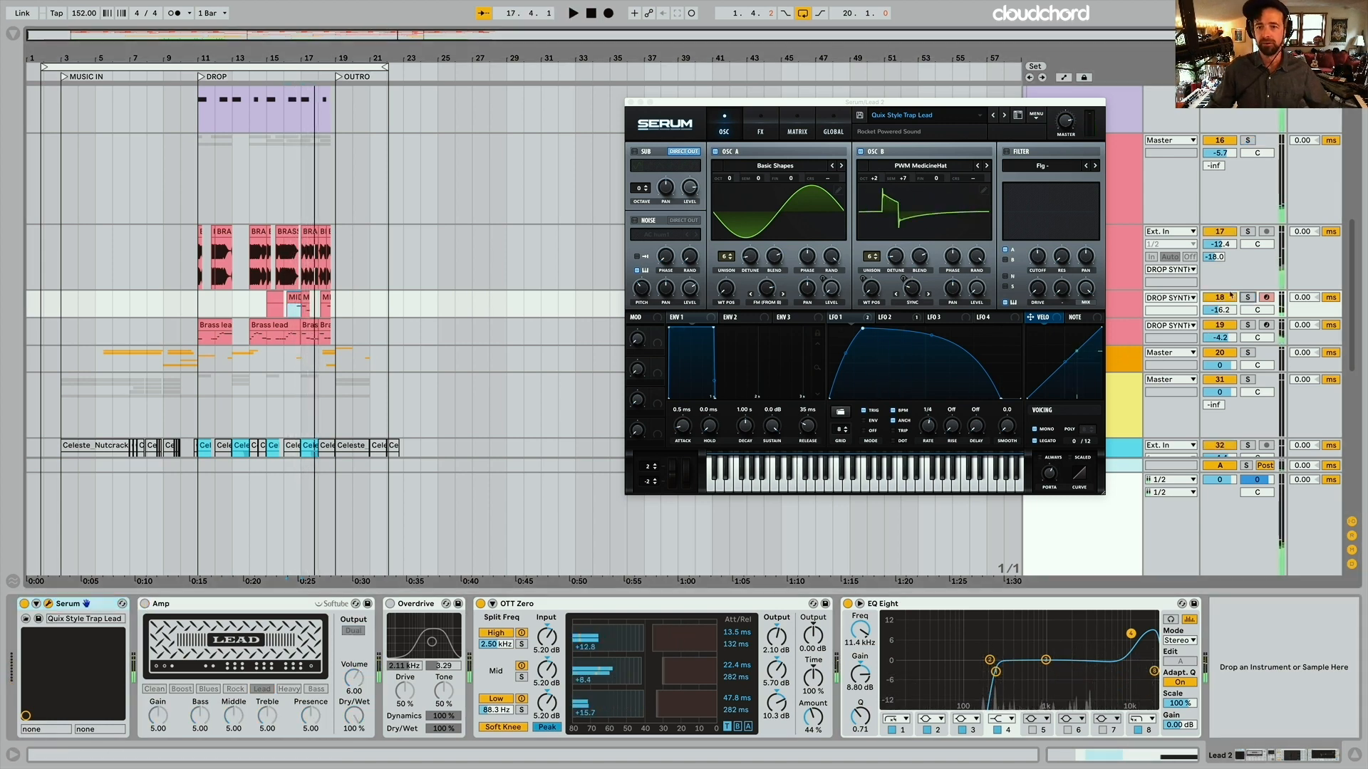
pyautogui.press('super+alt+p')
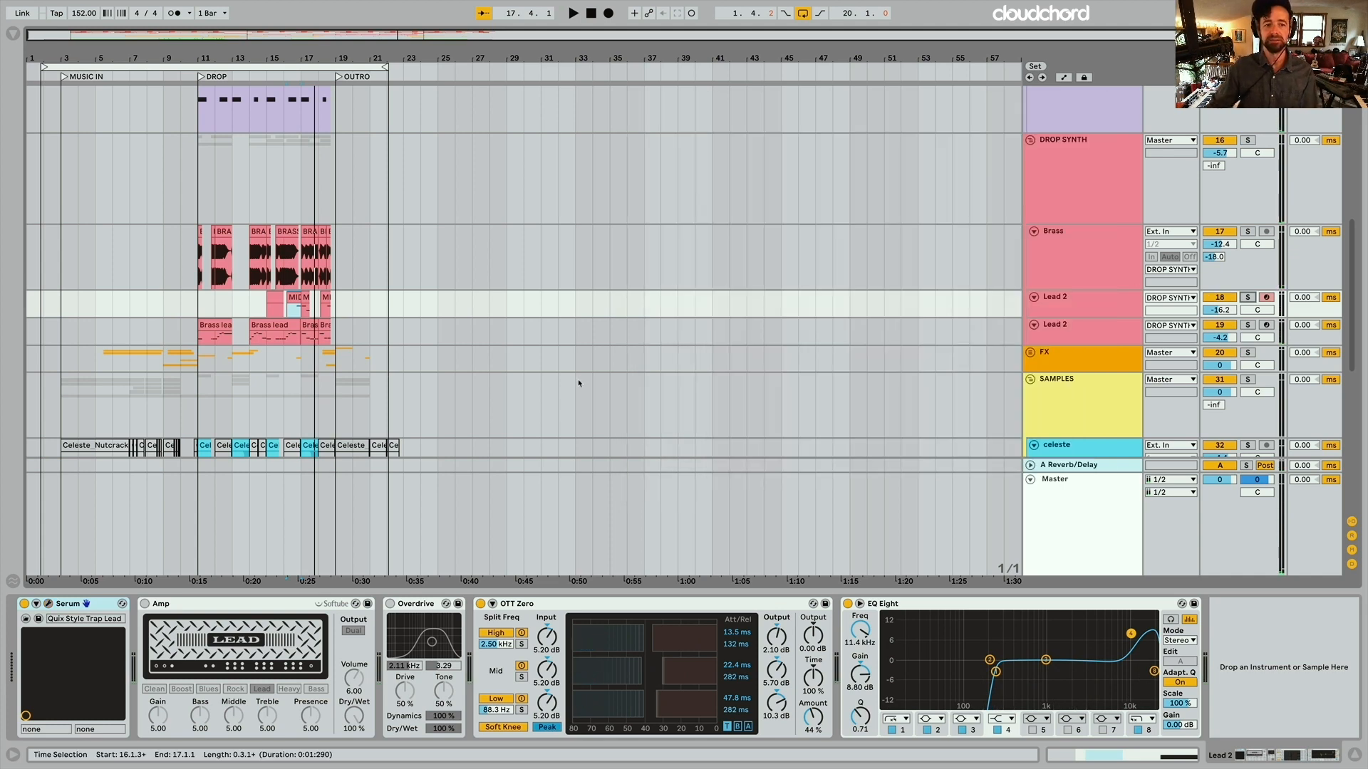
pyautogui.scroll(-3, 271, 379)
pyautogui.scroll(-7, 272, 379)
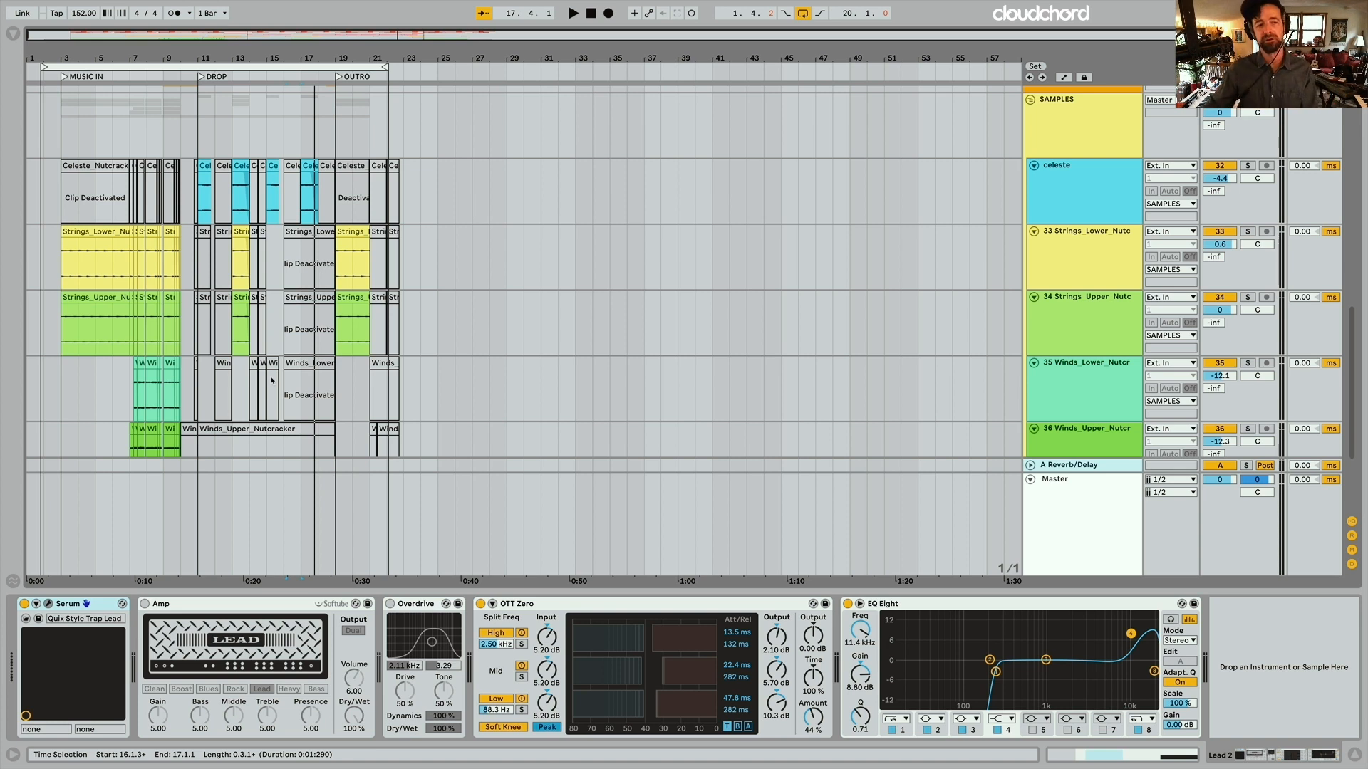
pyautogui.scroll(1, 94, 264)
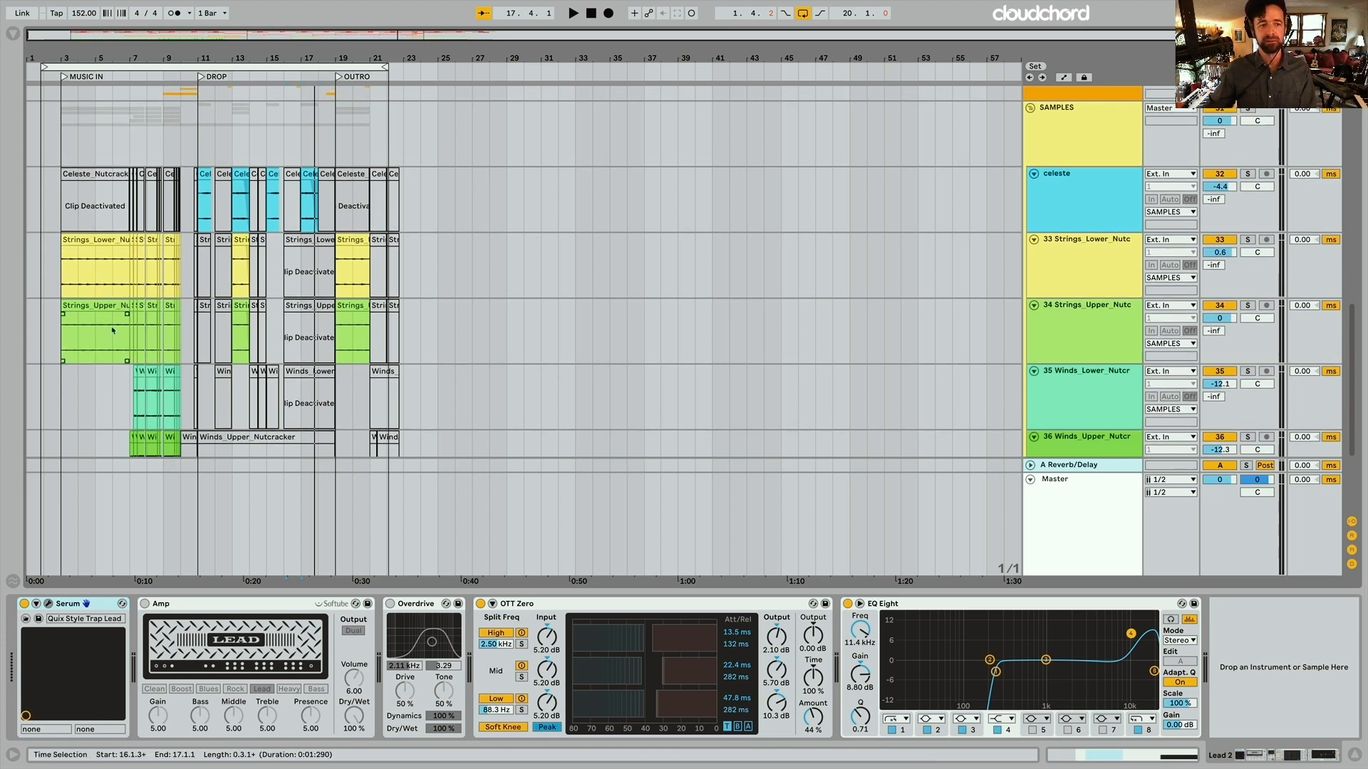
pyautogui.scroll(-5, 178, 349)
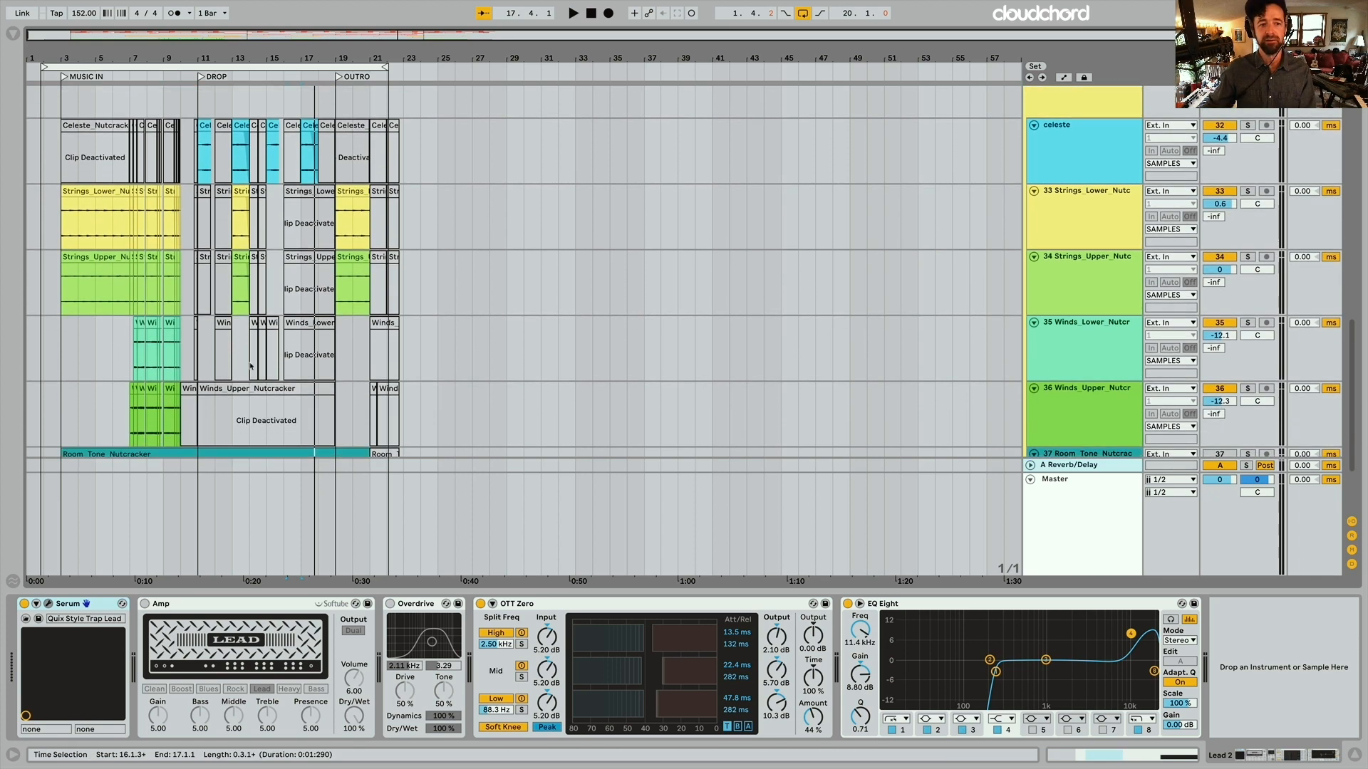
# Demonstrate activating and deactivating the Winds_Upper_Nutcracker clip at bar 11 and the Winds_Lower_Nutcracker clip at bar 16
pyautogui.click(268, 388)
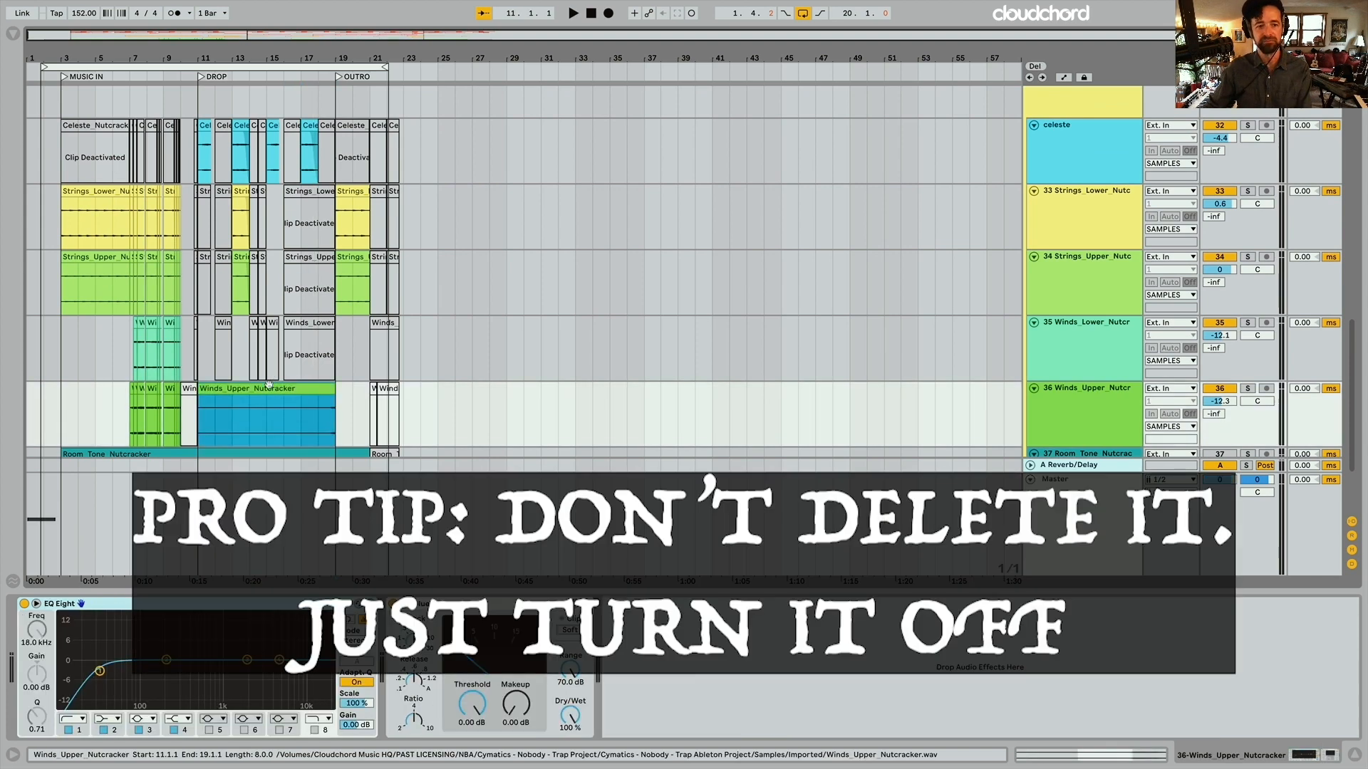
pyautogui.click(325, 362)
pyautogui.press('0')
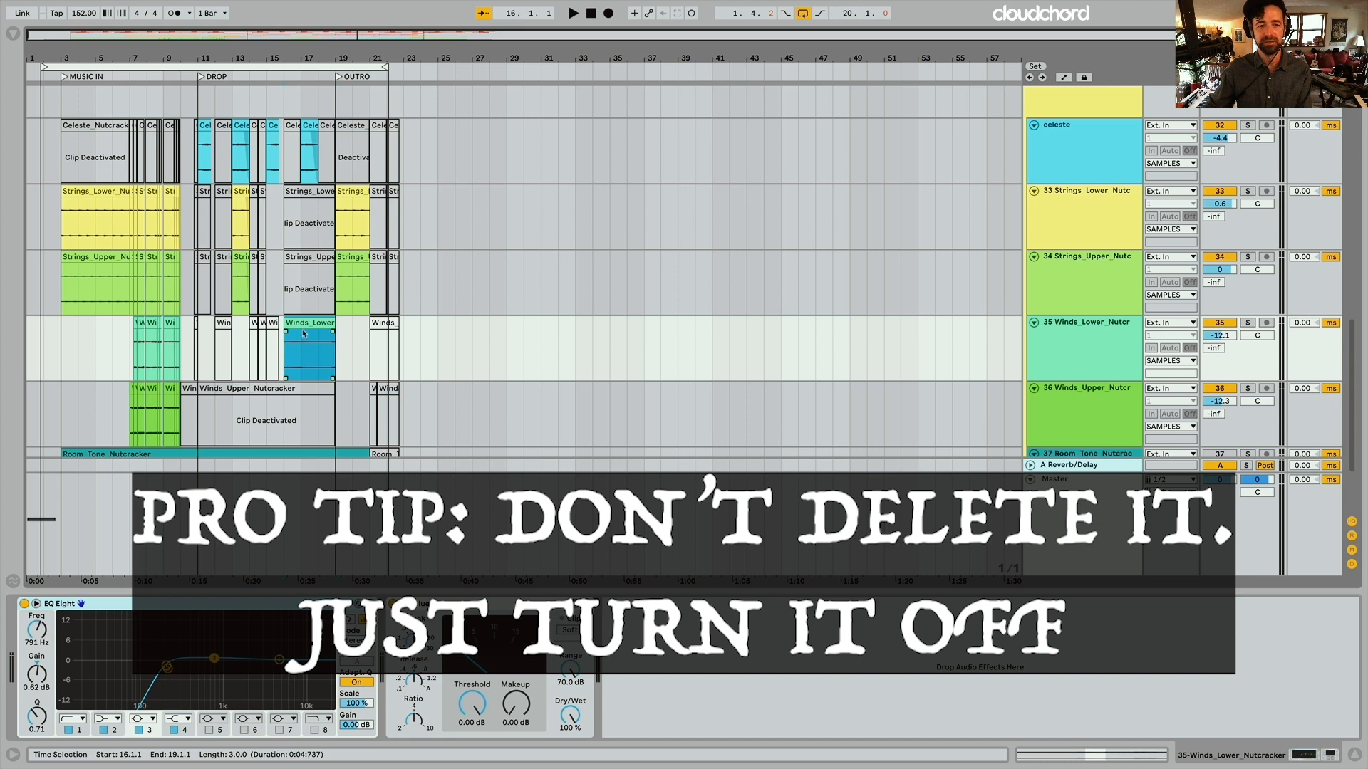
pyautogui.press('0')
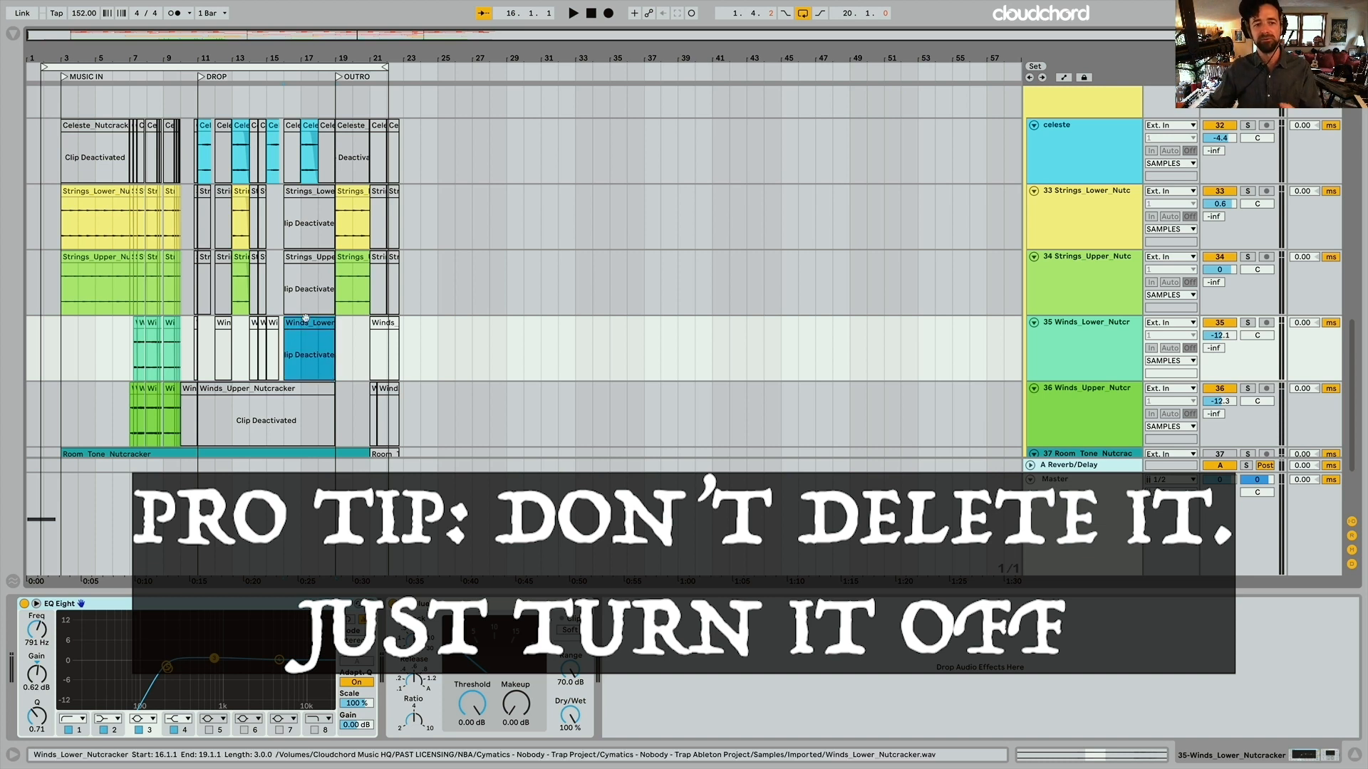
# Activate the Winds_Lower_Nutcracker clip spanning bars 16 to 19
pyautogui.scroll(1, 305, 318)
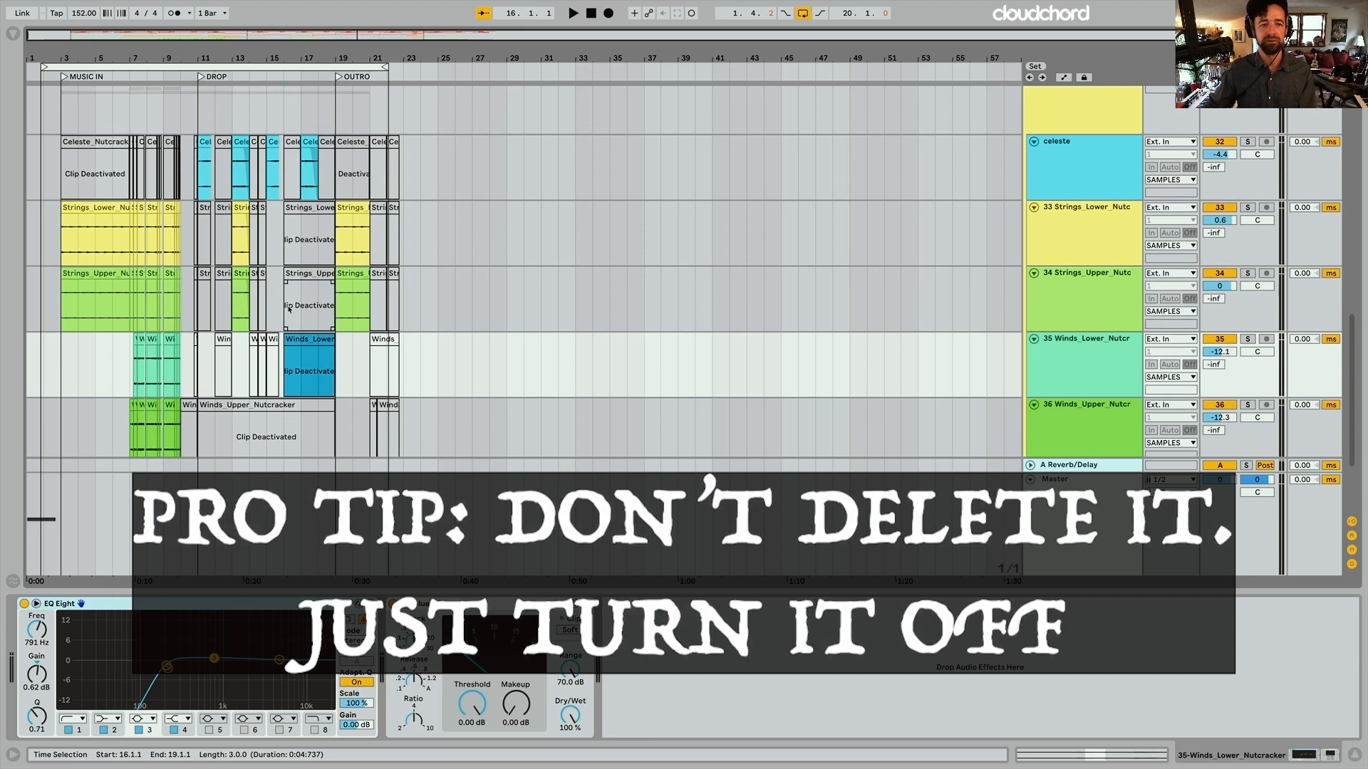
pyautogui.press('0')
pyautogui.scroll(5, 319, 370)
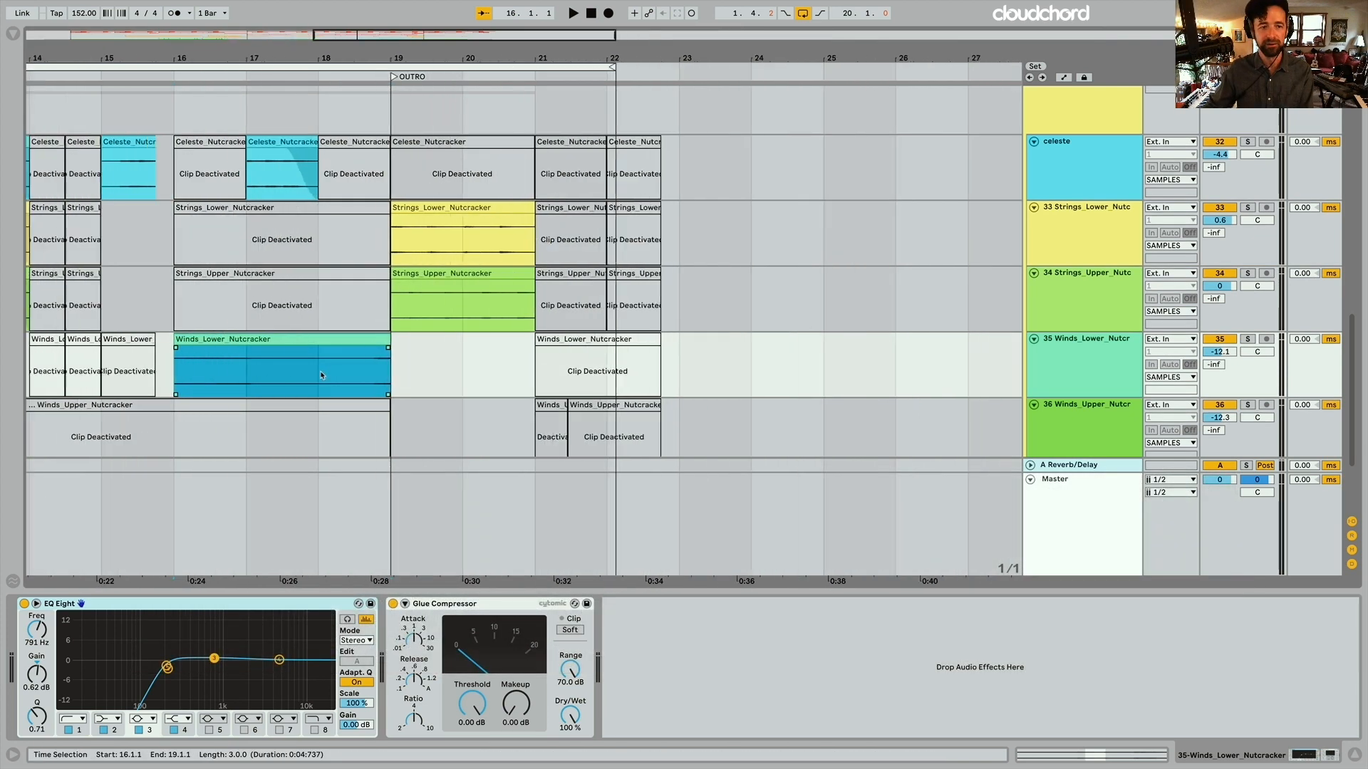
# Play the Winds_Lower_Nutcracker track soloed from bar 18, stop playback, and clear the solo
pyautogui.click(319, 370)
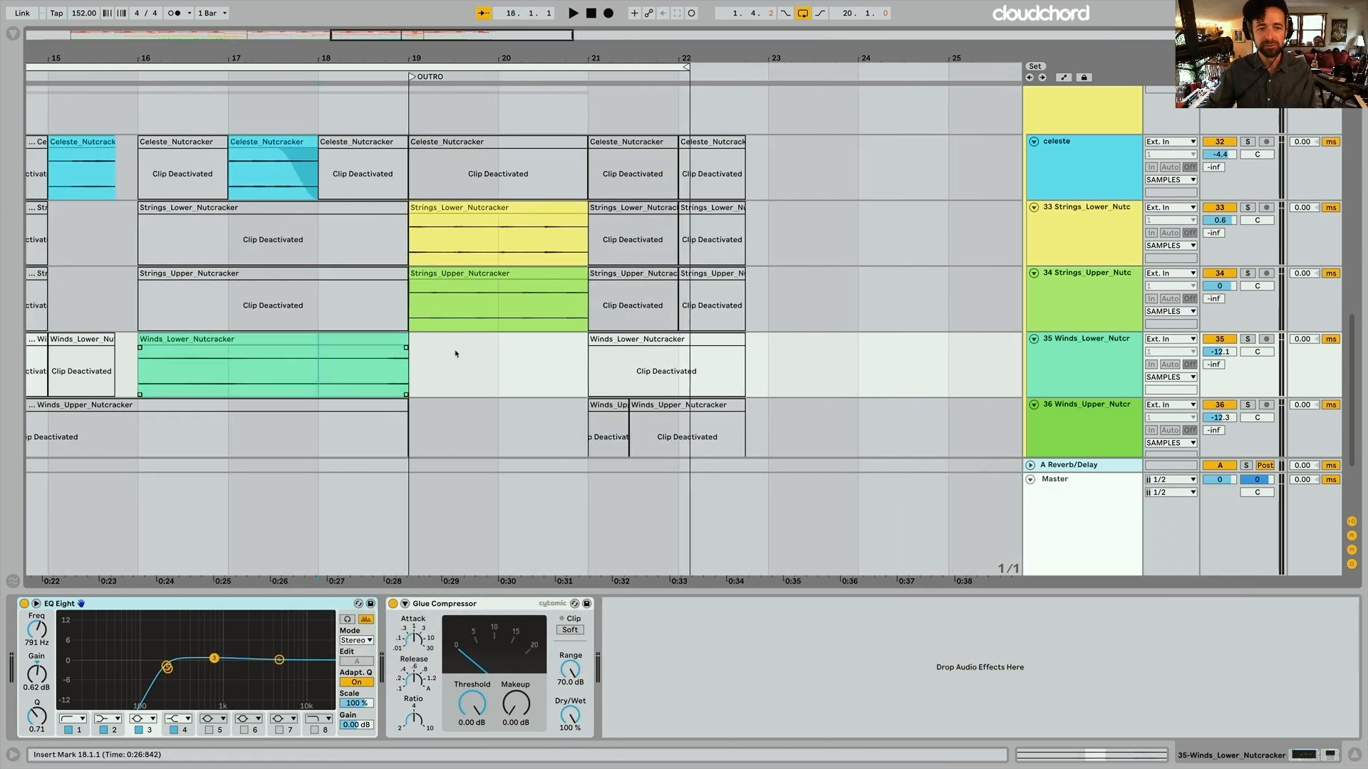
pyautogui.click(1247, 339)
pyautogui.press('space')
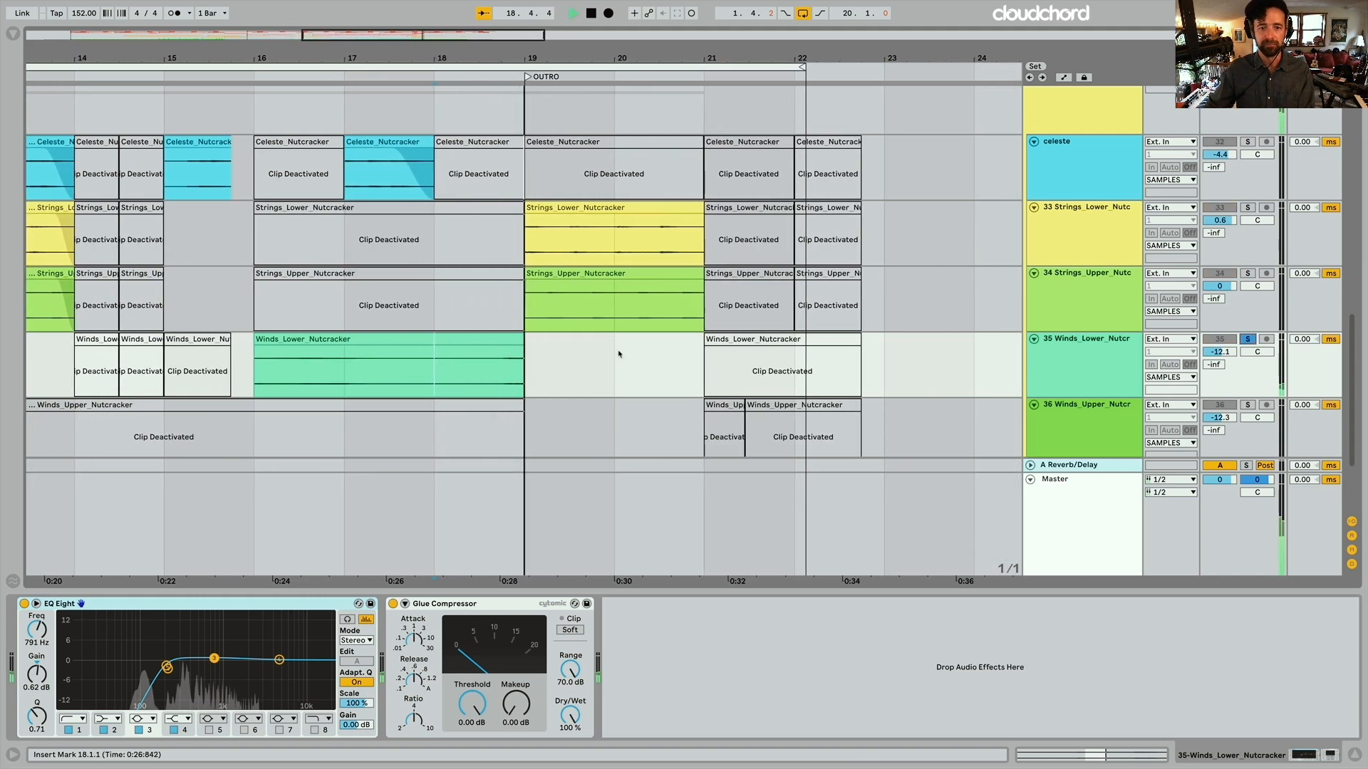
pyautogui.press('space')
pyautogui.click(1247, 339)
pyautogui.scroll(-3, 506, 351)
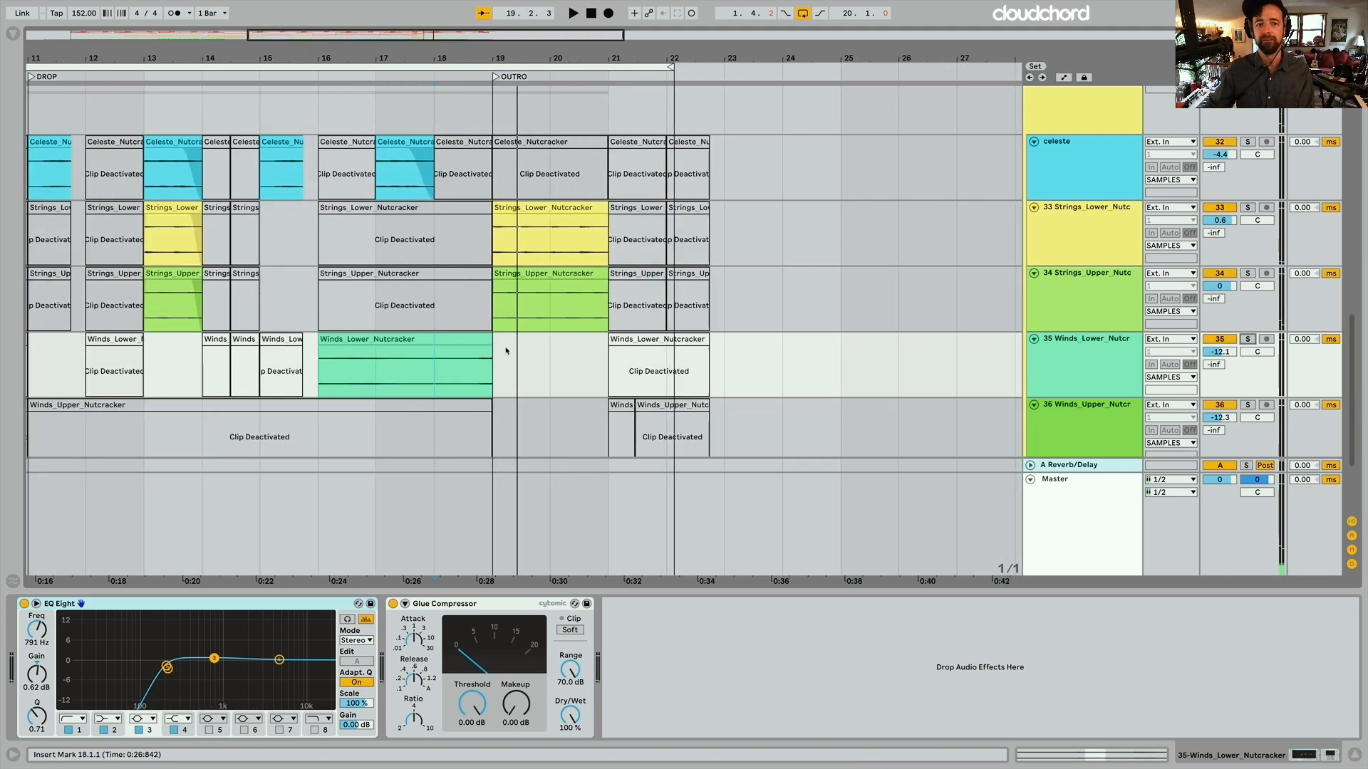
pyautogui.scroll(-3, 505, 350)
pyautogui.scroll(-3, 357, 332)
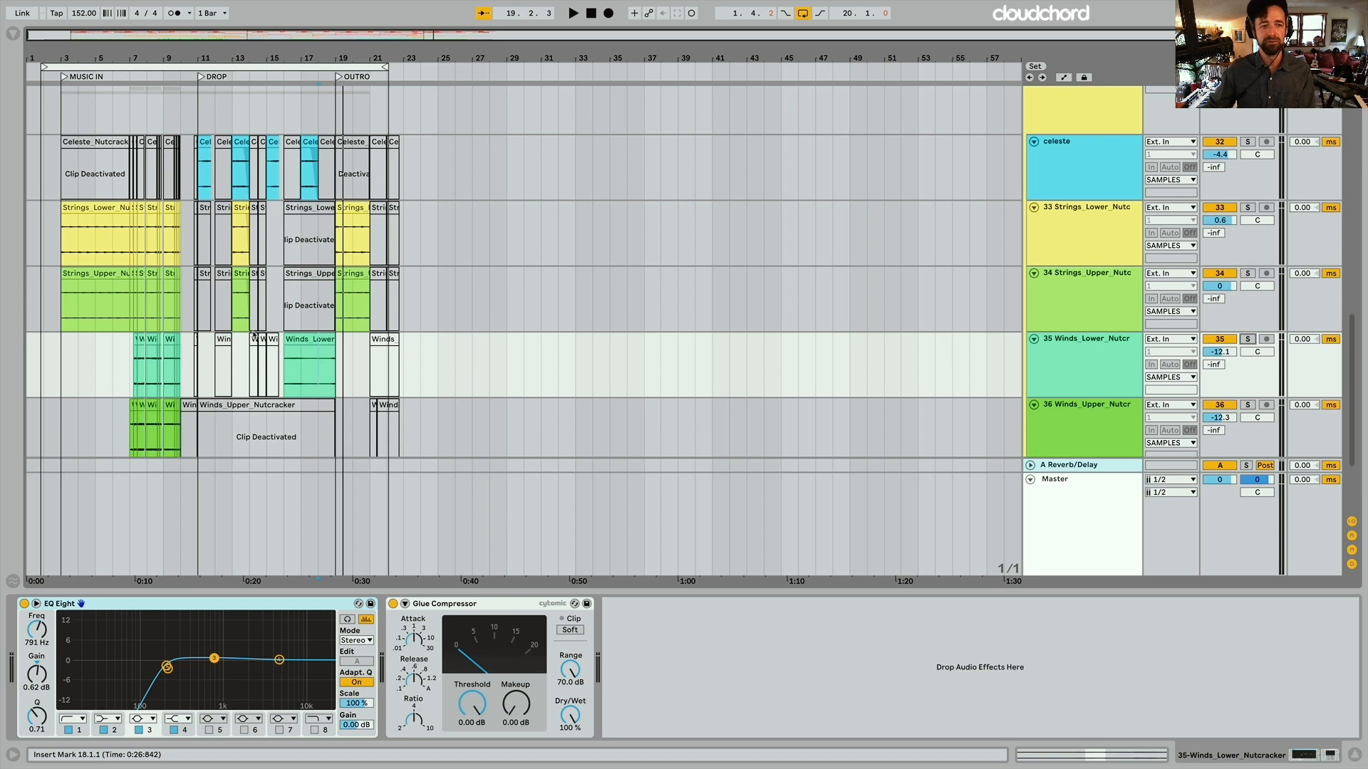
# Deactivate the Winds_Lower_Nutcracker clip spanning bars 16 to 19
pyautogui.click(299, 339)
pyautogui.scroll(2, 299, 339)
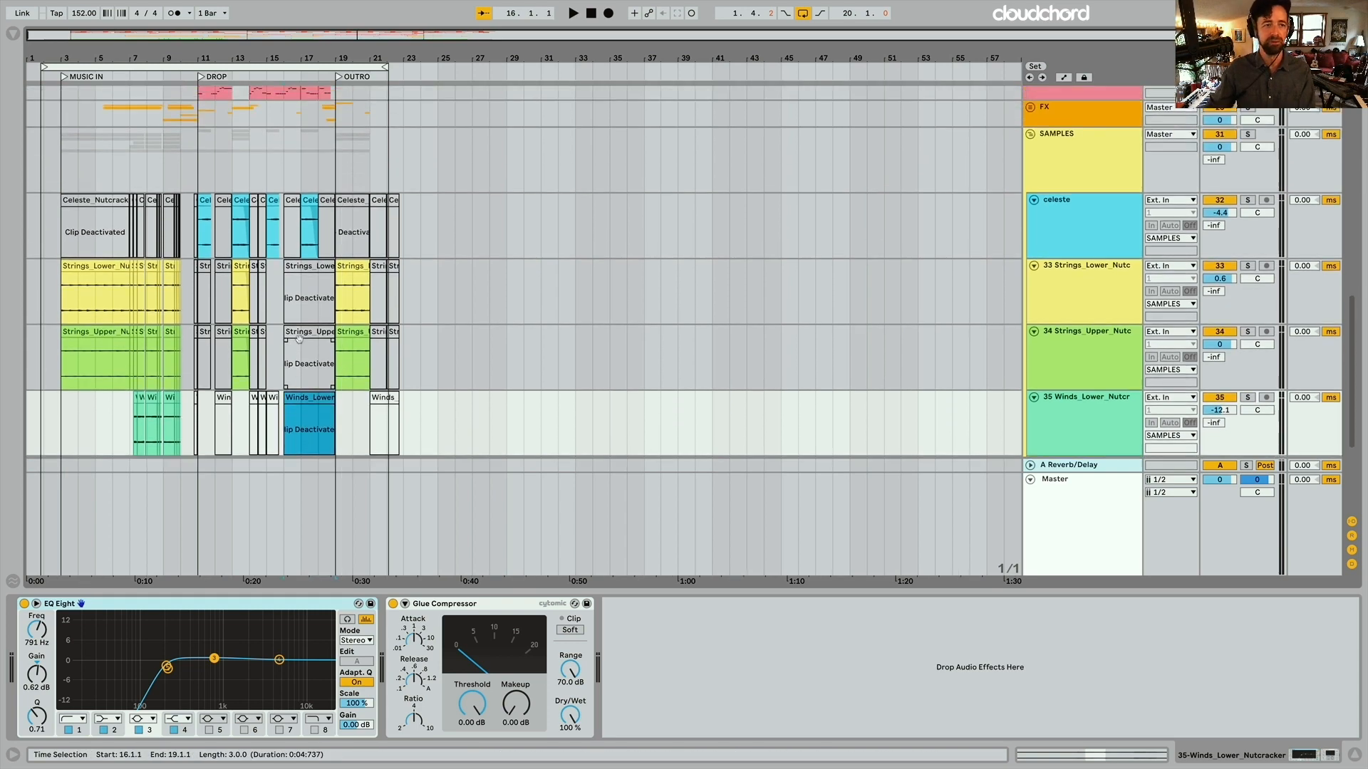
pyautogui.scroll(1, 299, 339)
# Examine the effect chains on the celeste, lower and upper strings, and lower and upper winds tracks one after another
pyautogui.click(1079, 273)
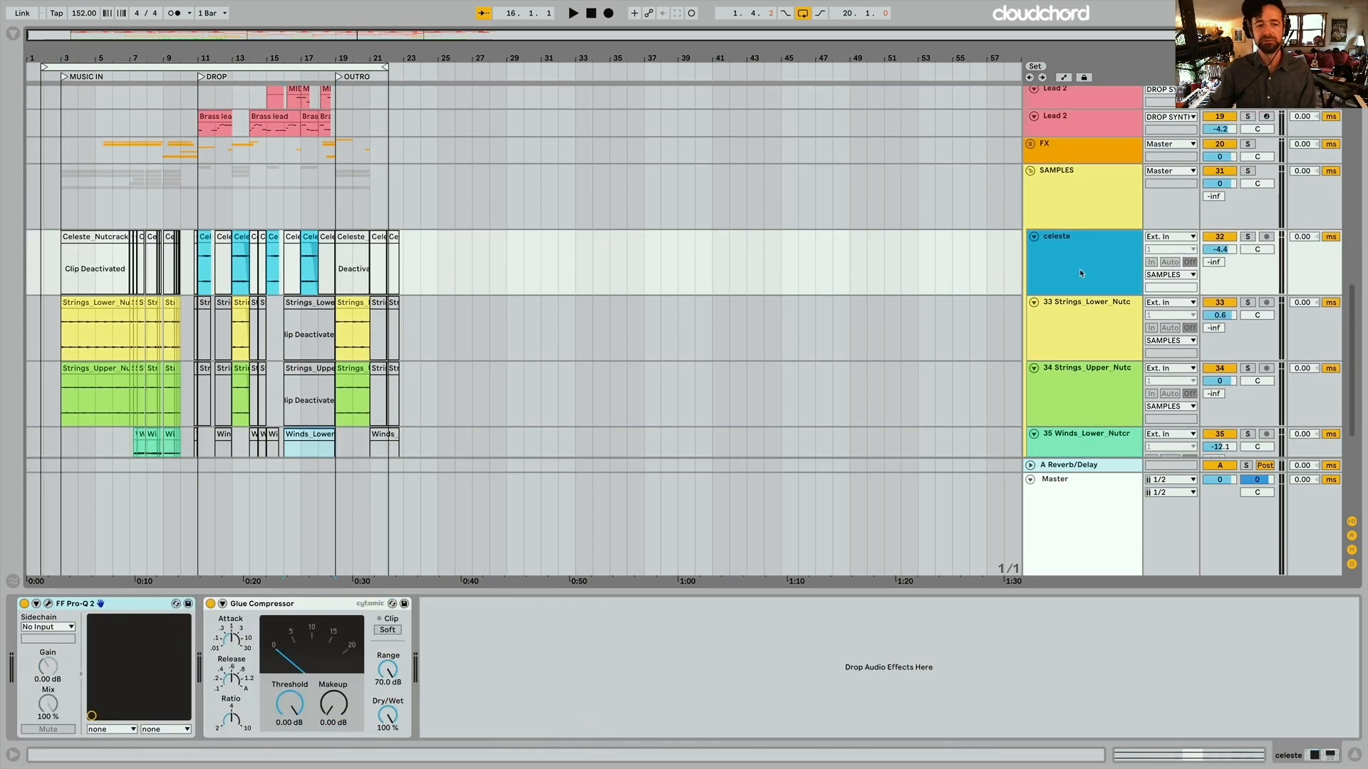
pyautogui.click(1081, 322)
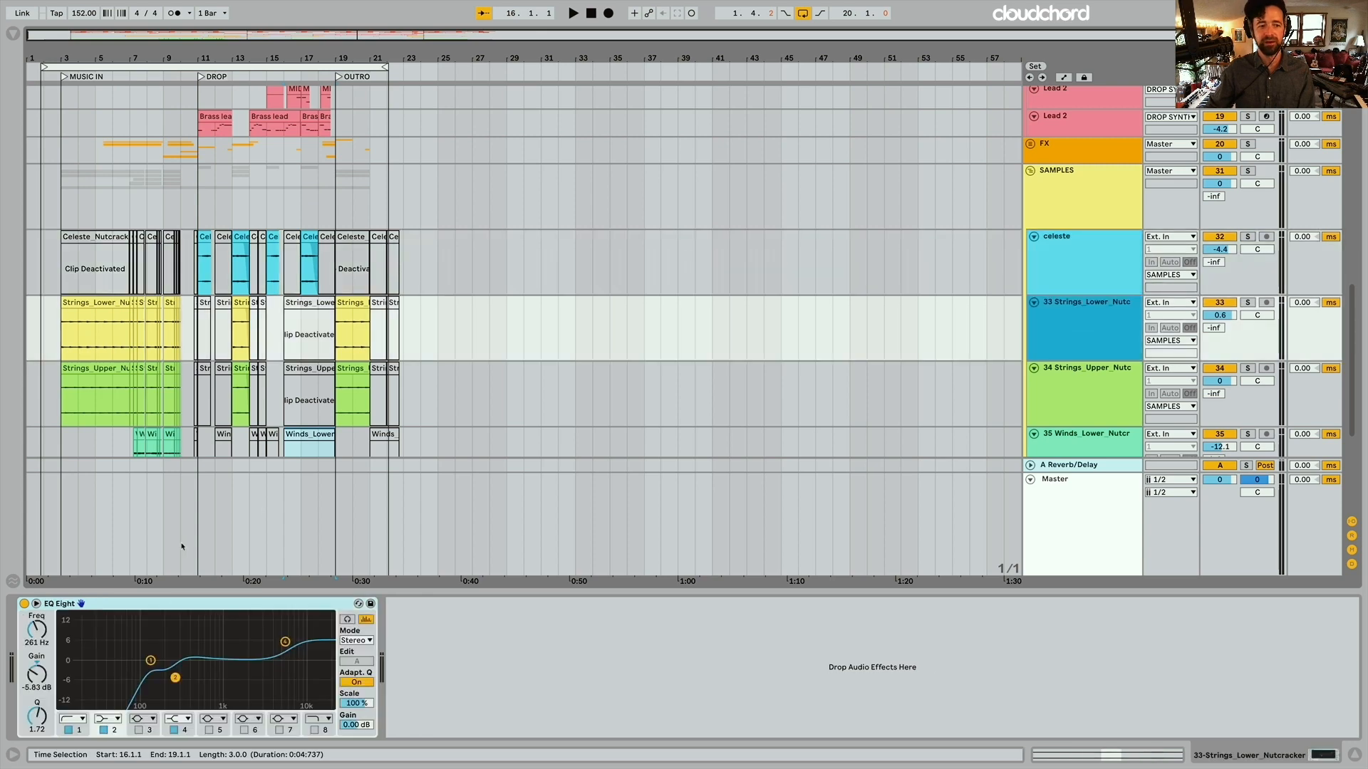
pyautogui.click(1083, 400)
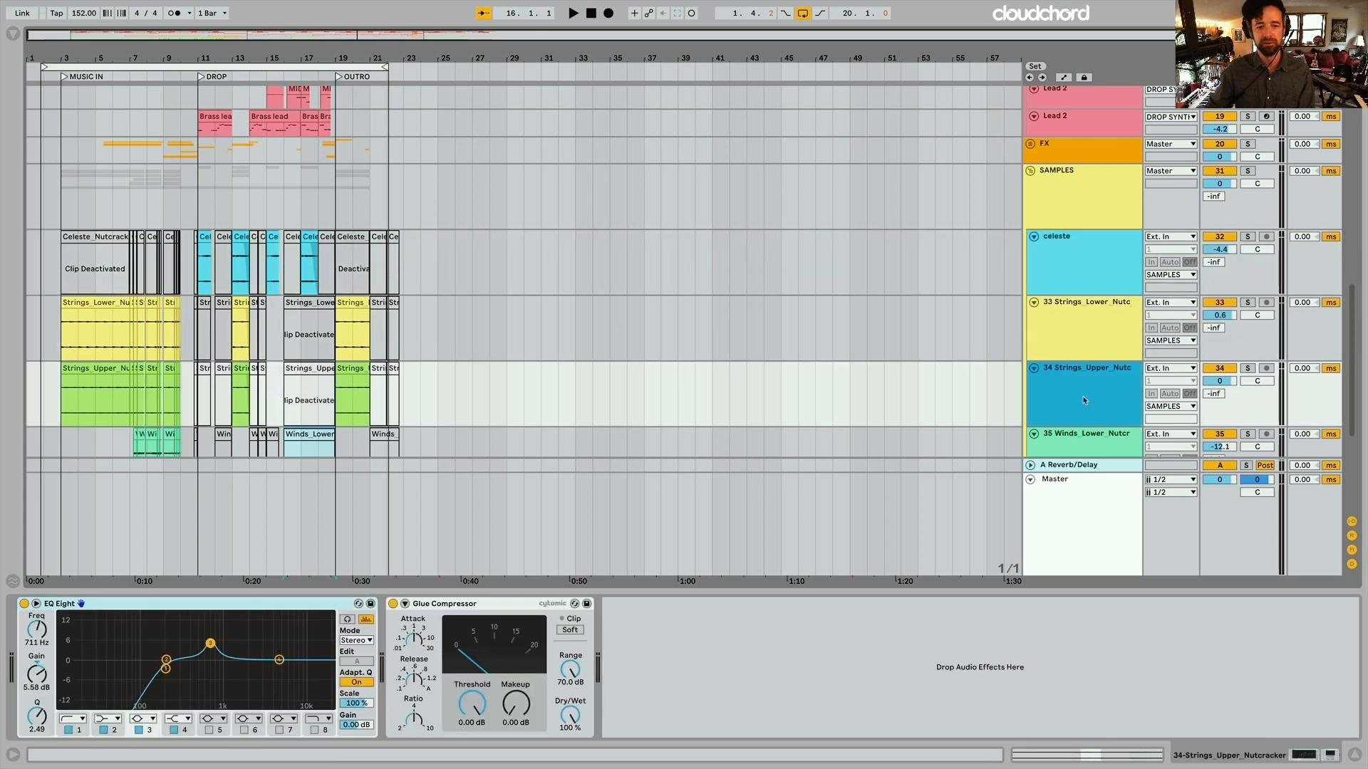
pyautogui.click(1103, 444)
pyautogui.scroll(-3, 1090, 398)
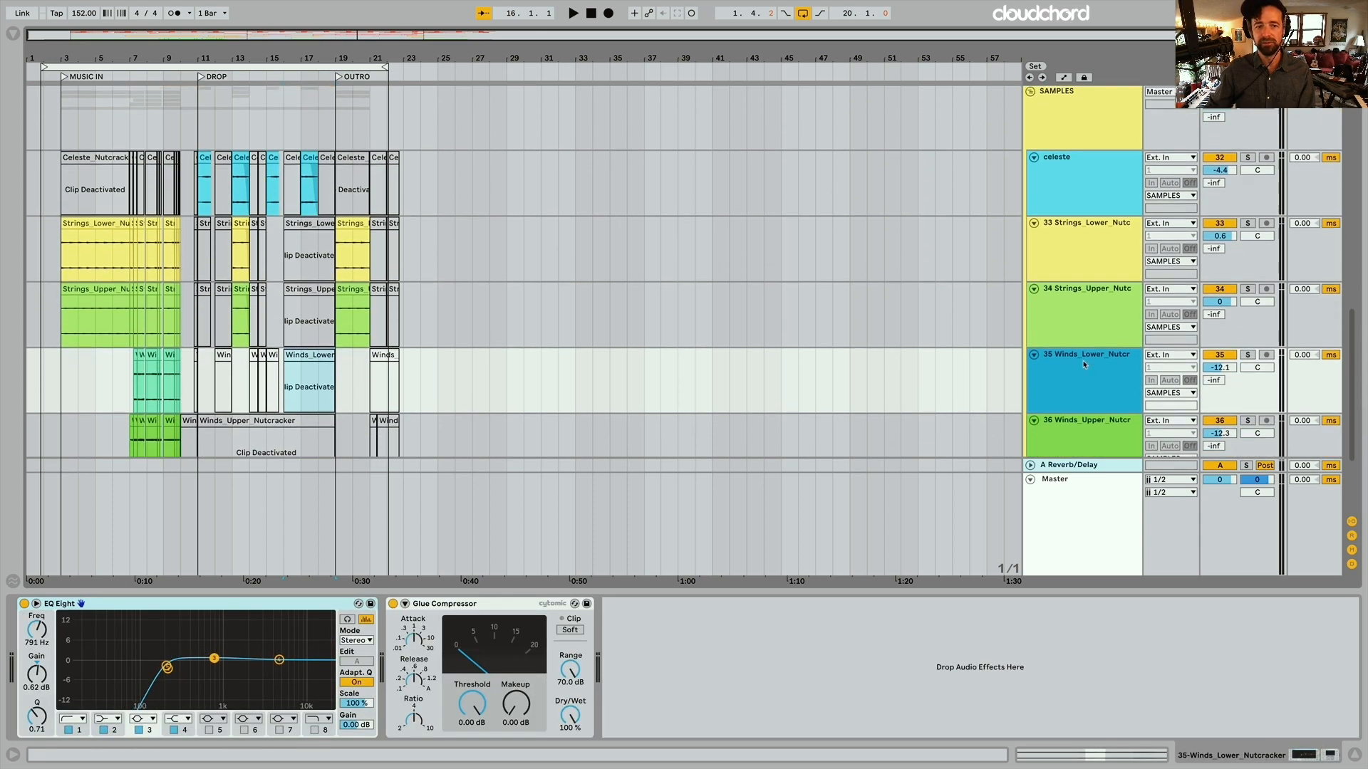
pyautogui.scroll(-1, 1084, 364)
pyautogui.click(1075, 397)
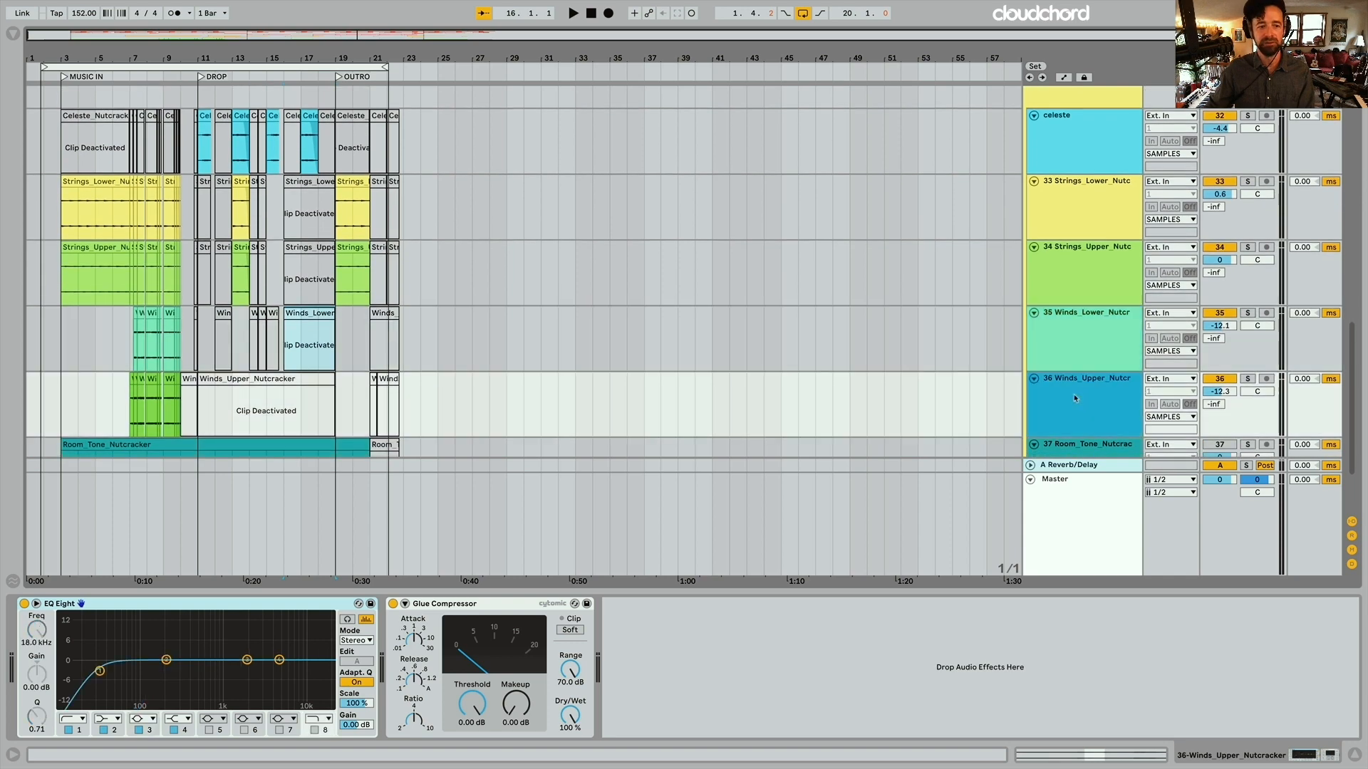
# View the SAMPLES group's effect chain with the FF Pro-Q 2 and PSP VintageWarmer2 windows open, moving VintageWarmer2 over the equalizer's lower edge
pyautogui.scroll(2, 1075, 396)
pyautogui.scroll(5, 1074, 397)
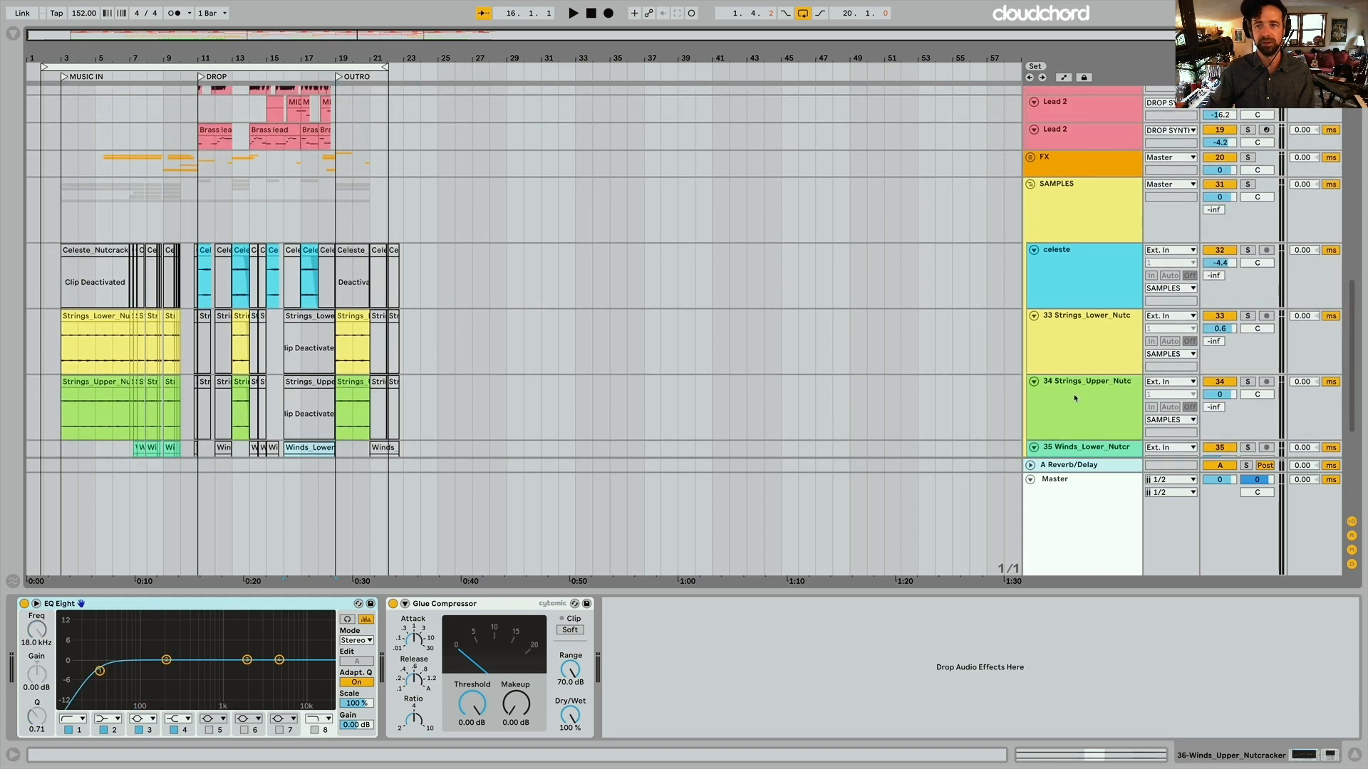
pyautogui.click(1077, 234)
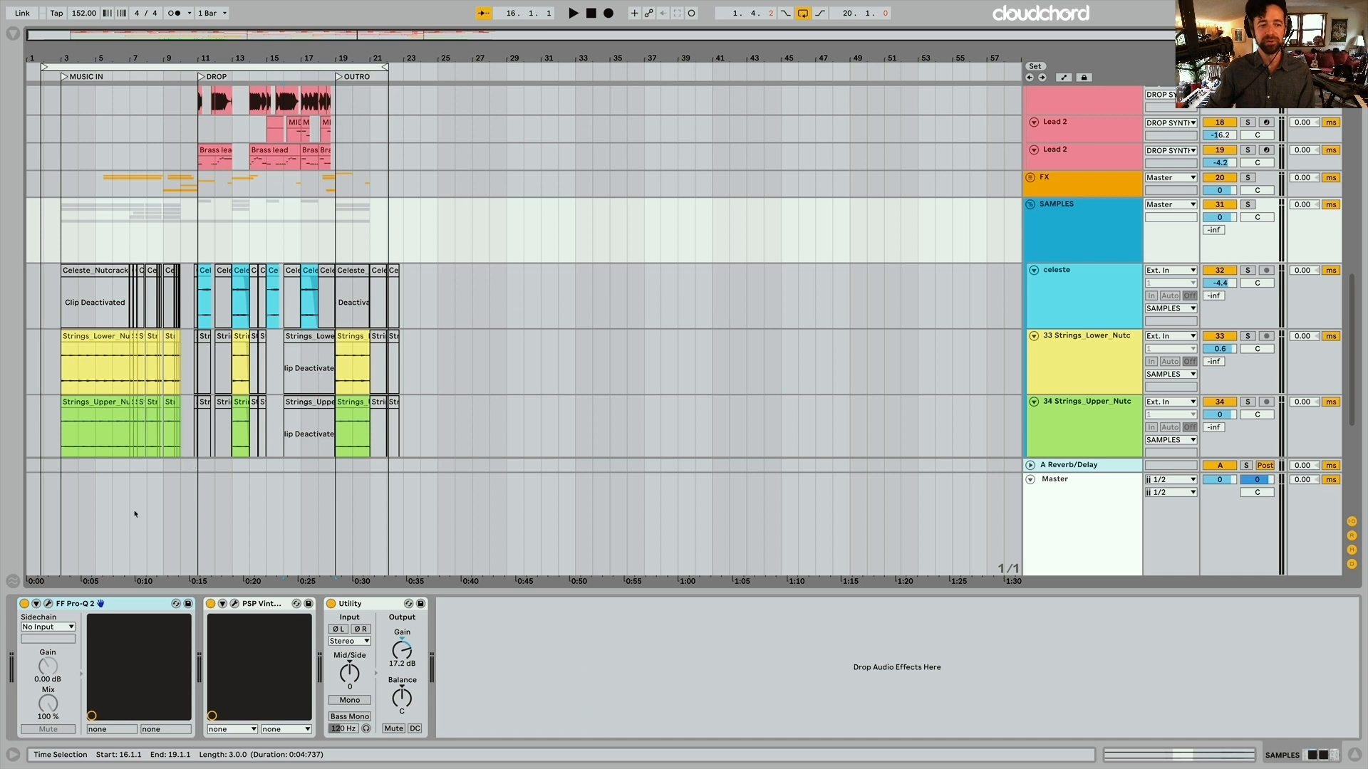
pyautogui.click(48, 604)
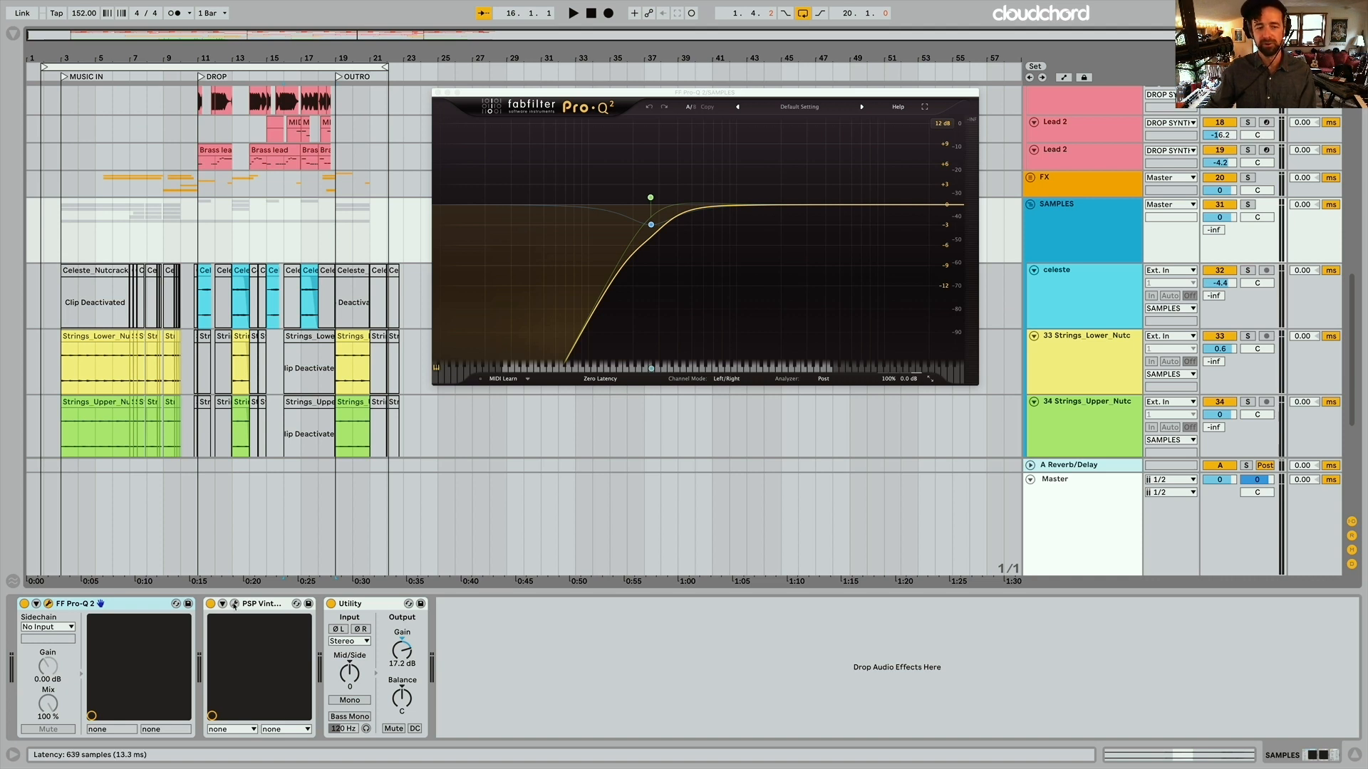
pyautogui.click(235, 605)
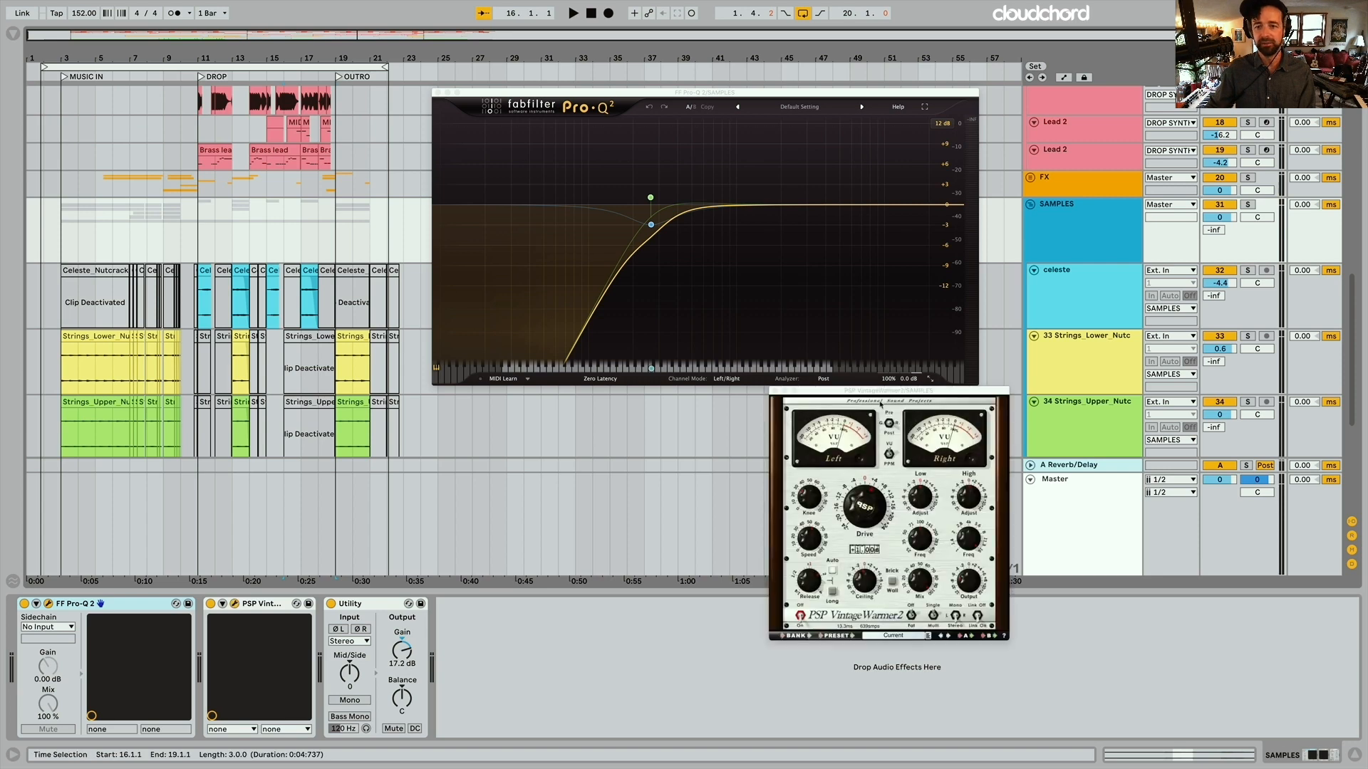
pyautogui.moveTo(884, 393); pyautogui.dragTo(776, 329)
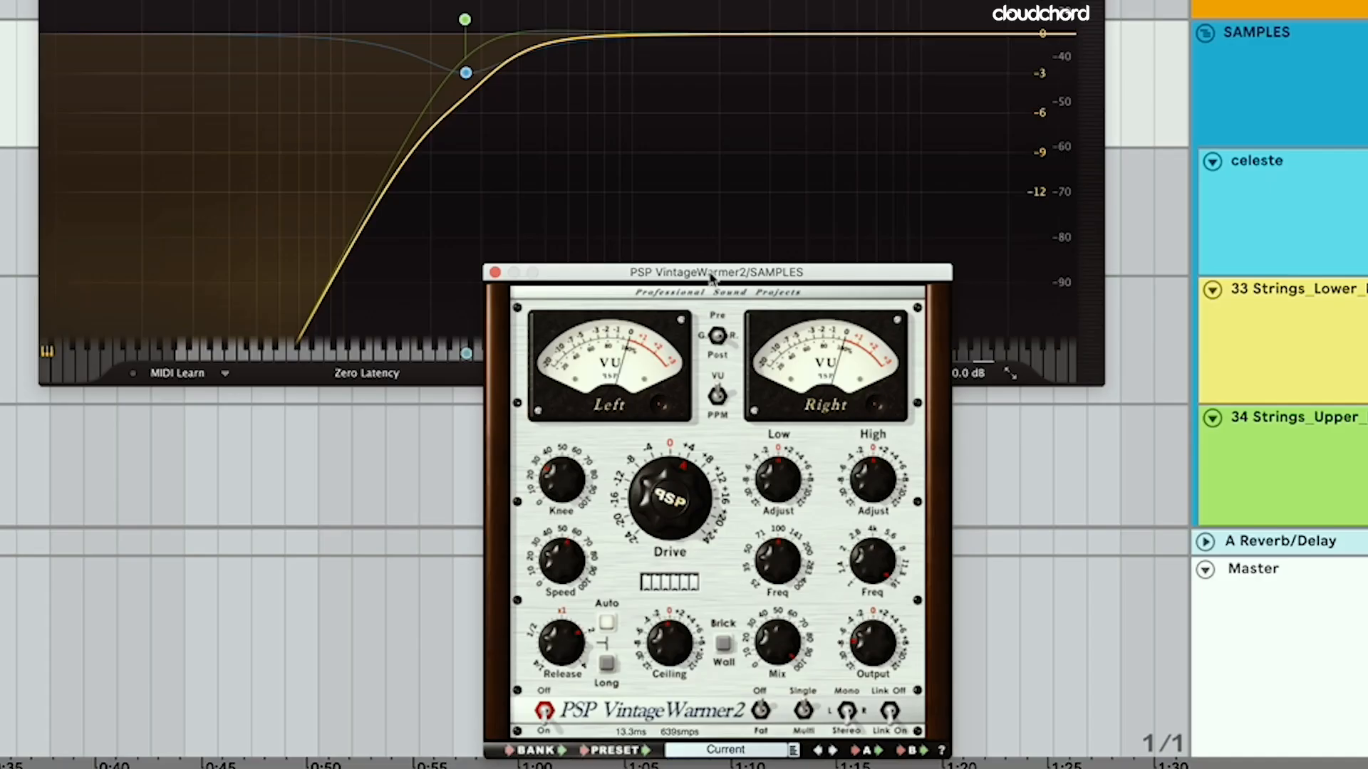
pyautogui.moveTo(621, 492)
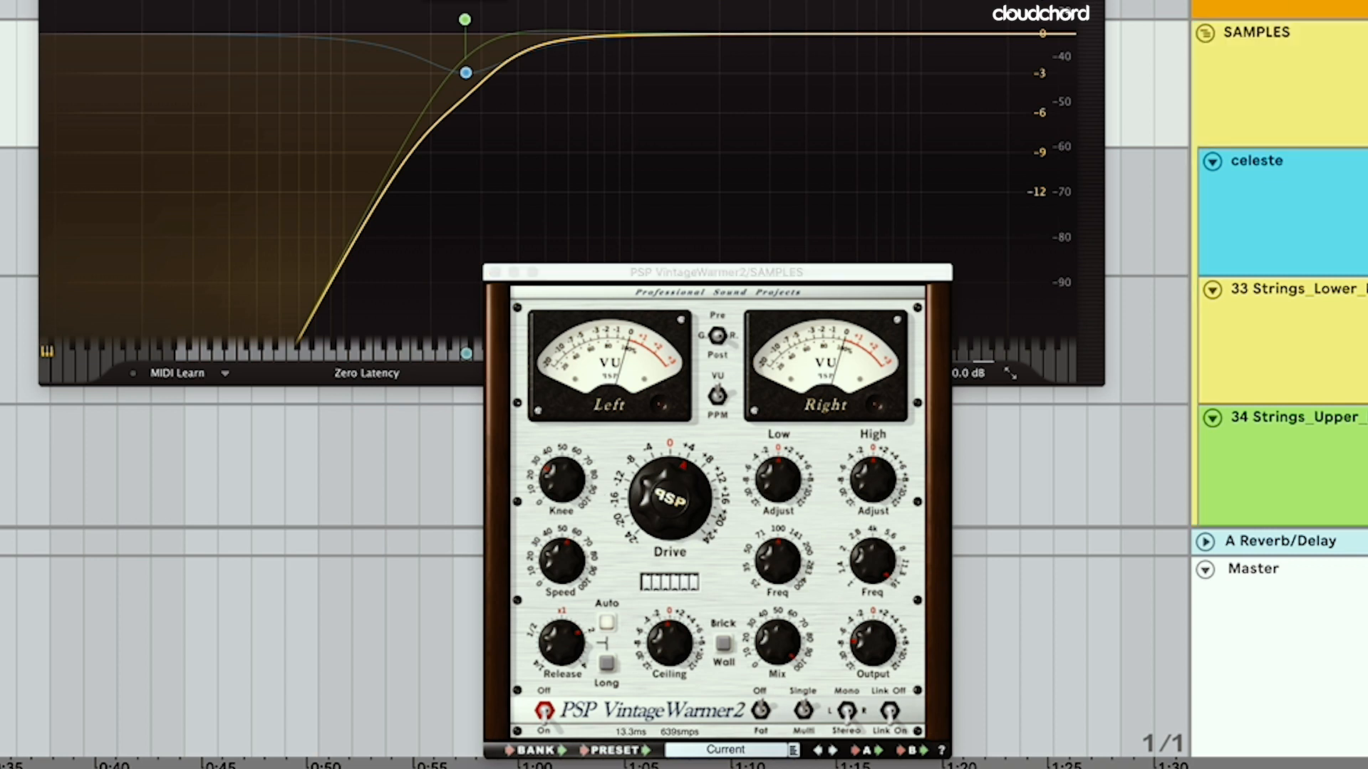
# Listen to the SAMPLES group soloed with Pro-Q 2 and VintageWarmer2 active
pyautogui.press('space')
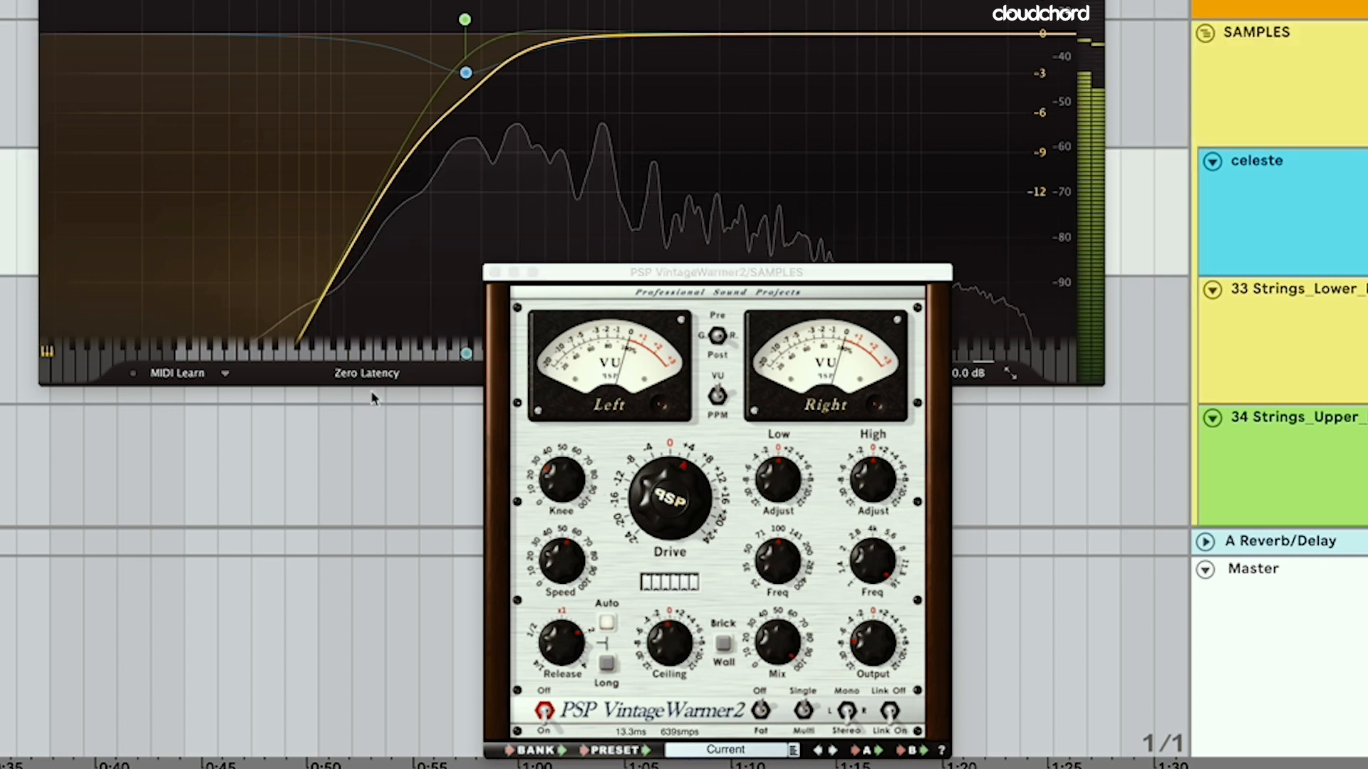
pyautogui.click(1276, 70)
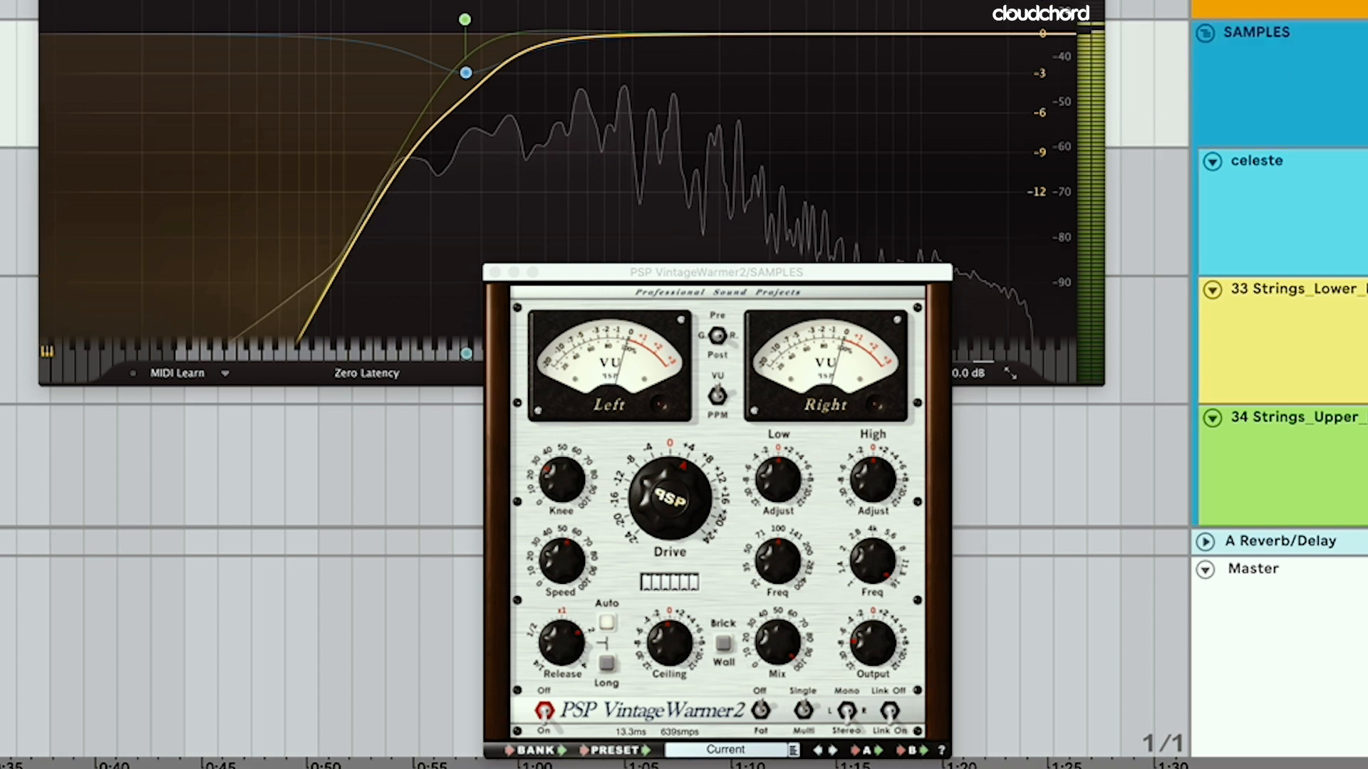
pyautogui.press('space')
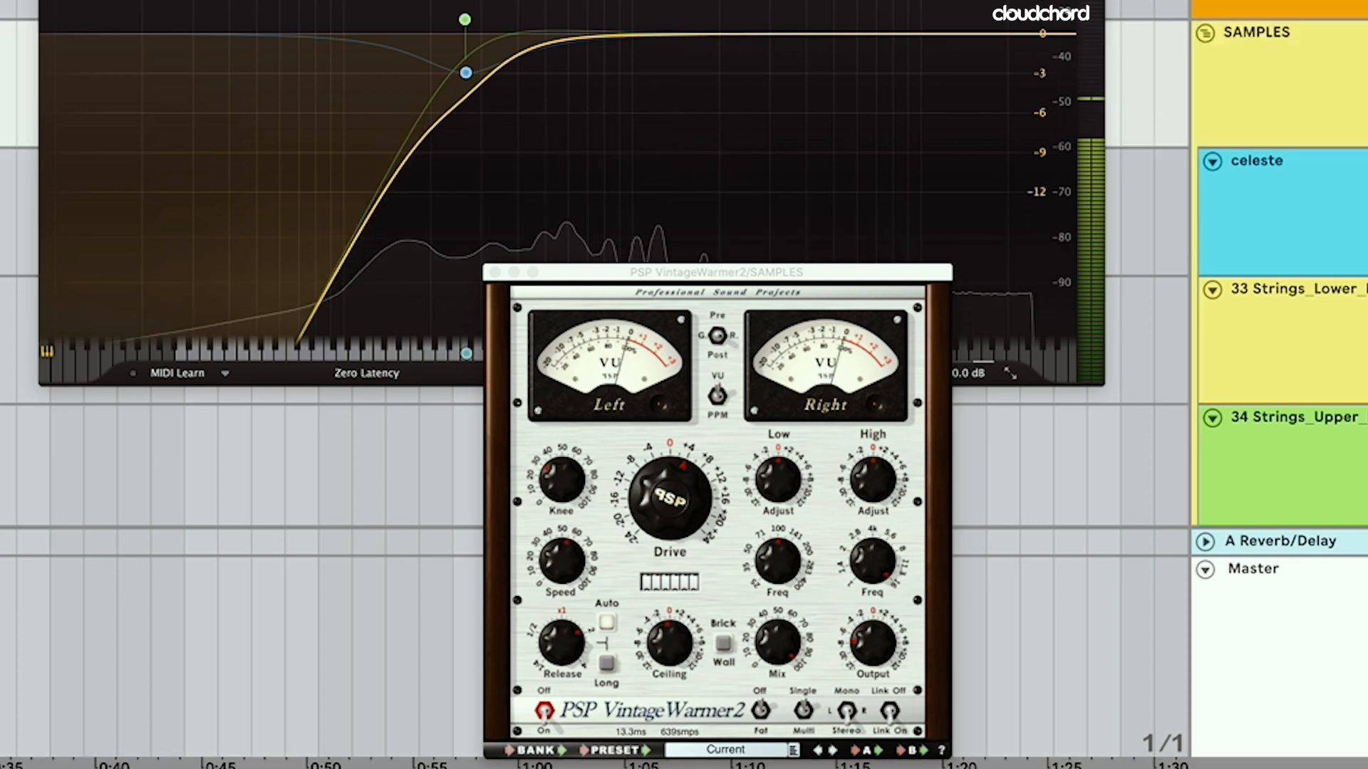
# Bypass Pro-Q 2 and VintageWarmer2 on the SAMPLES group, toggle Utility off and on, and listen to the unprocessed samples
pyautogui.click(24, 604)
pyautogui.press('space')
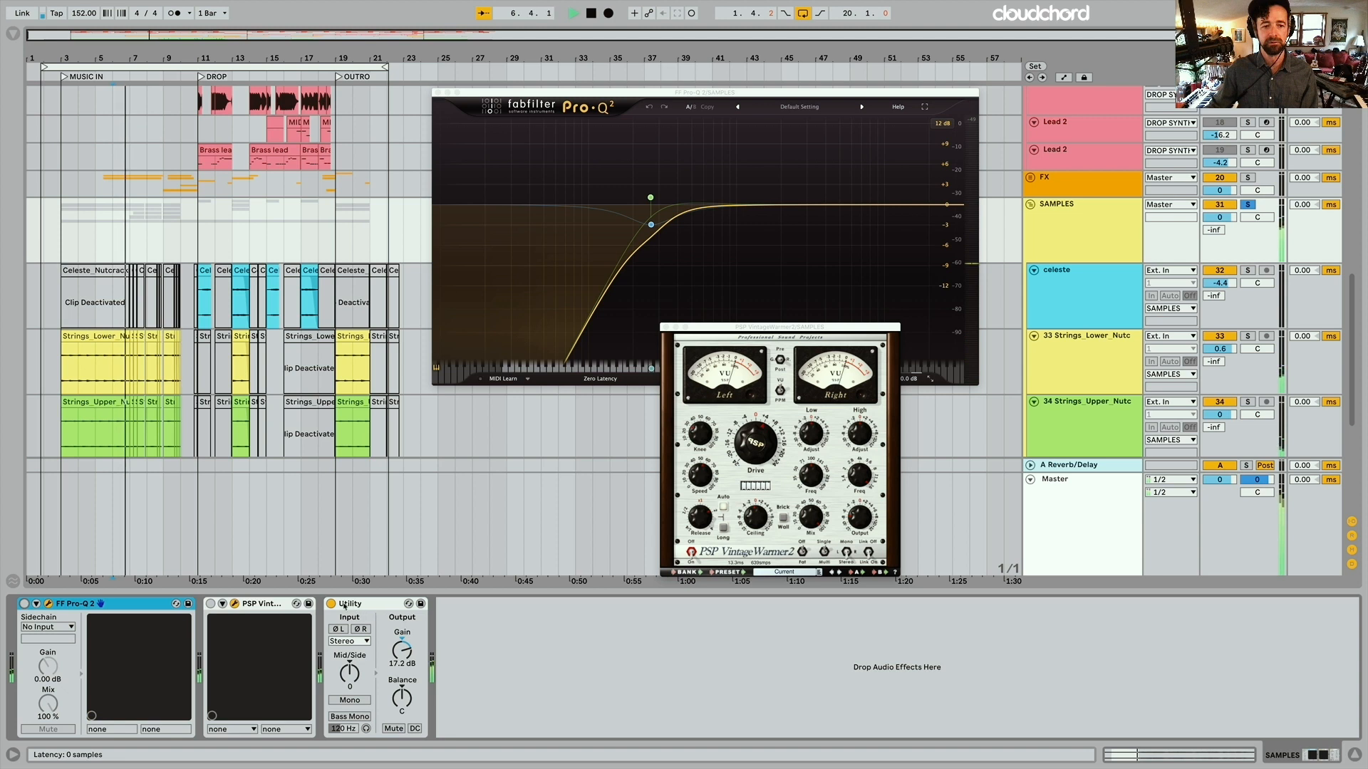
pyautogui.click(331, 603)
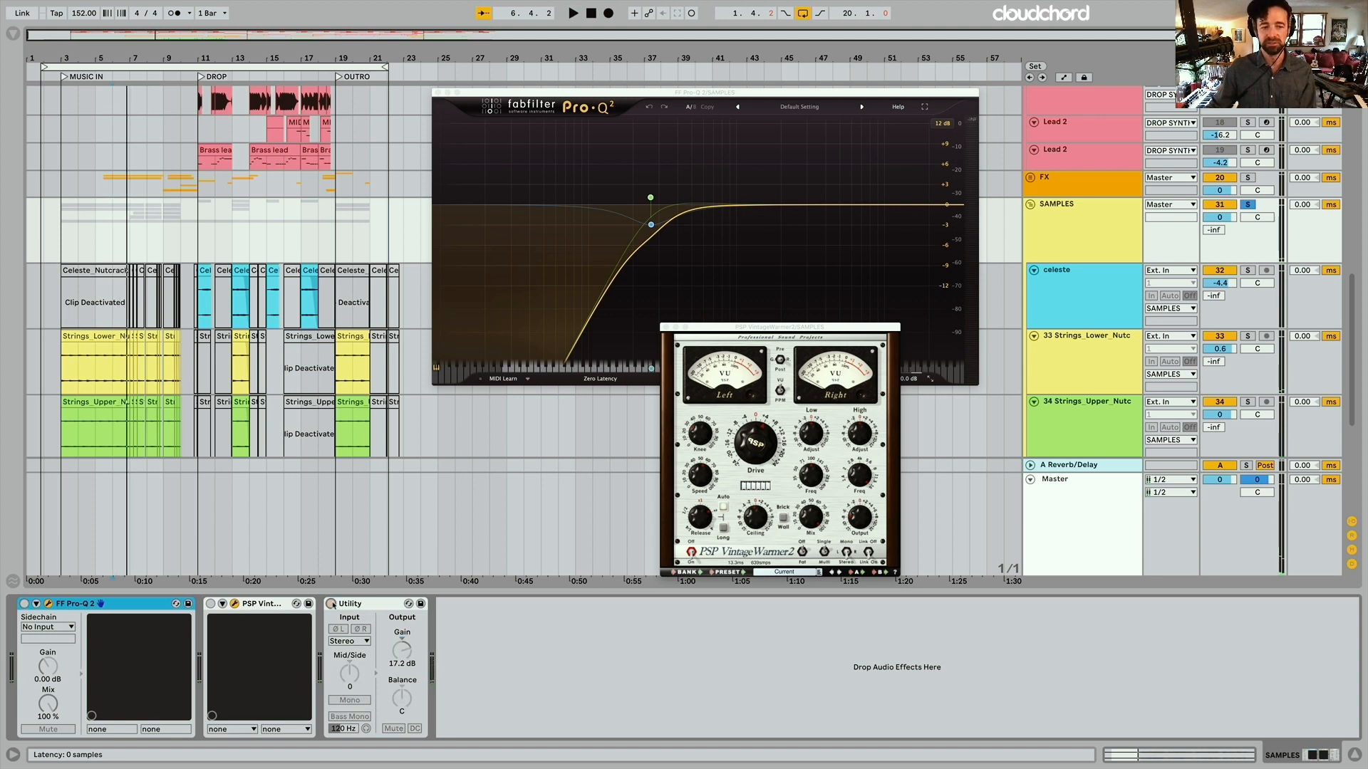
pyautogui.click(331, 604)
pyautogui.press('space')
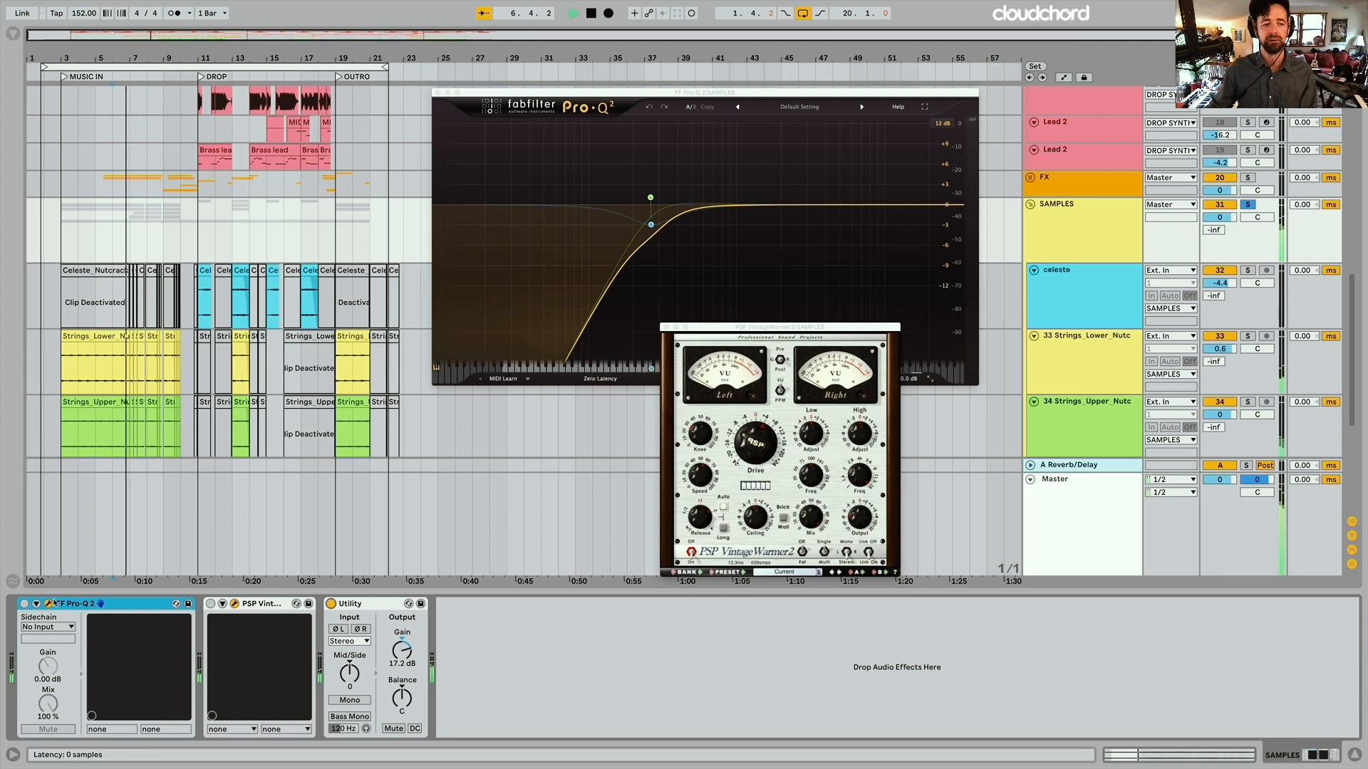
# Re-enable Pro-Q 2 and VintageWarmer2 on the SAMPLES group one at a time, playing the soloed samples after each change
pyautogui.click(25, 604)
pyautogui.press('space')
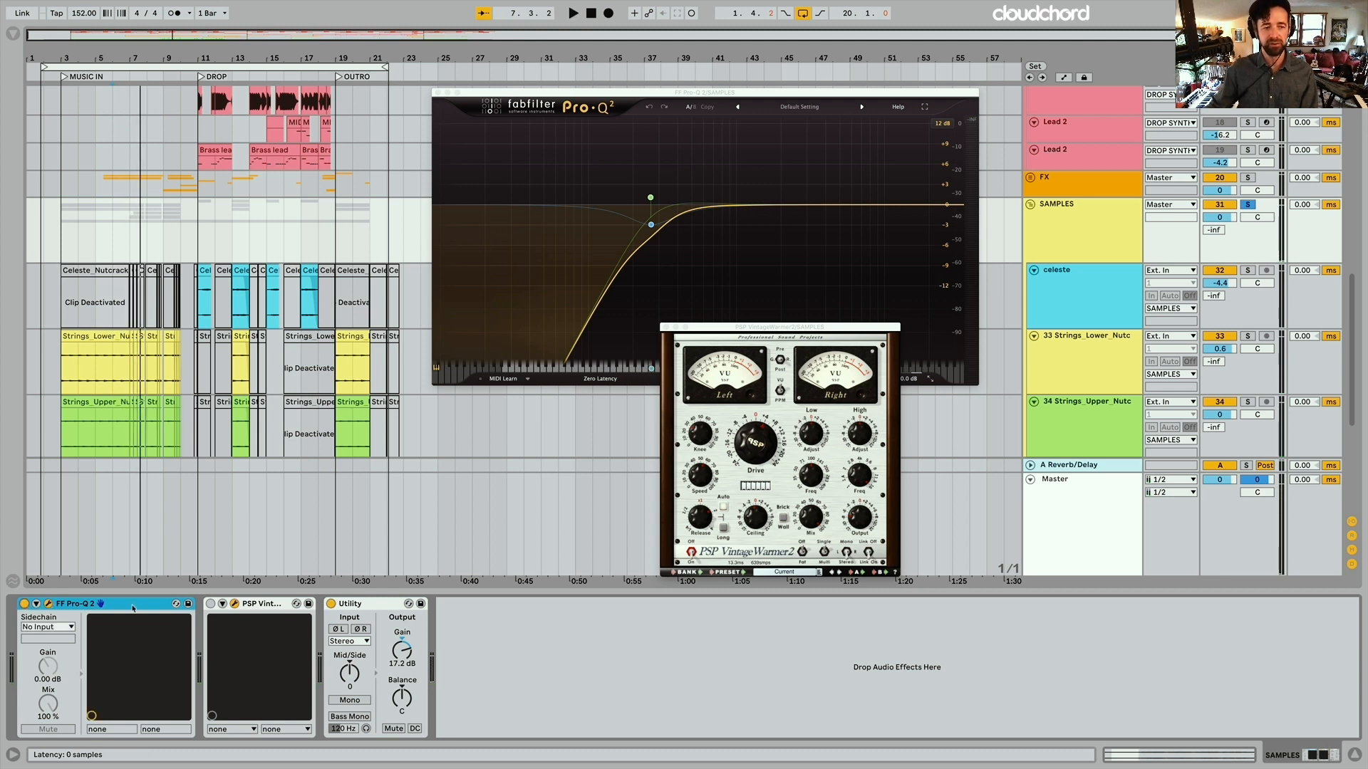
pyautogui.click(210, 604)
pyautogui.press('space')
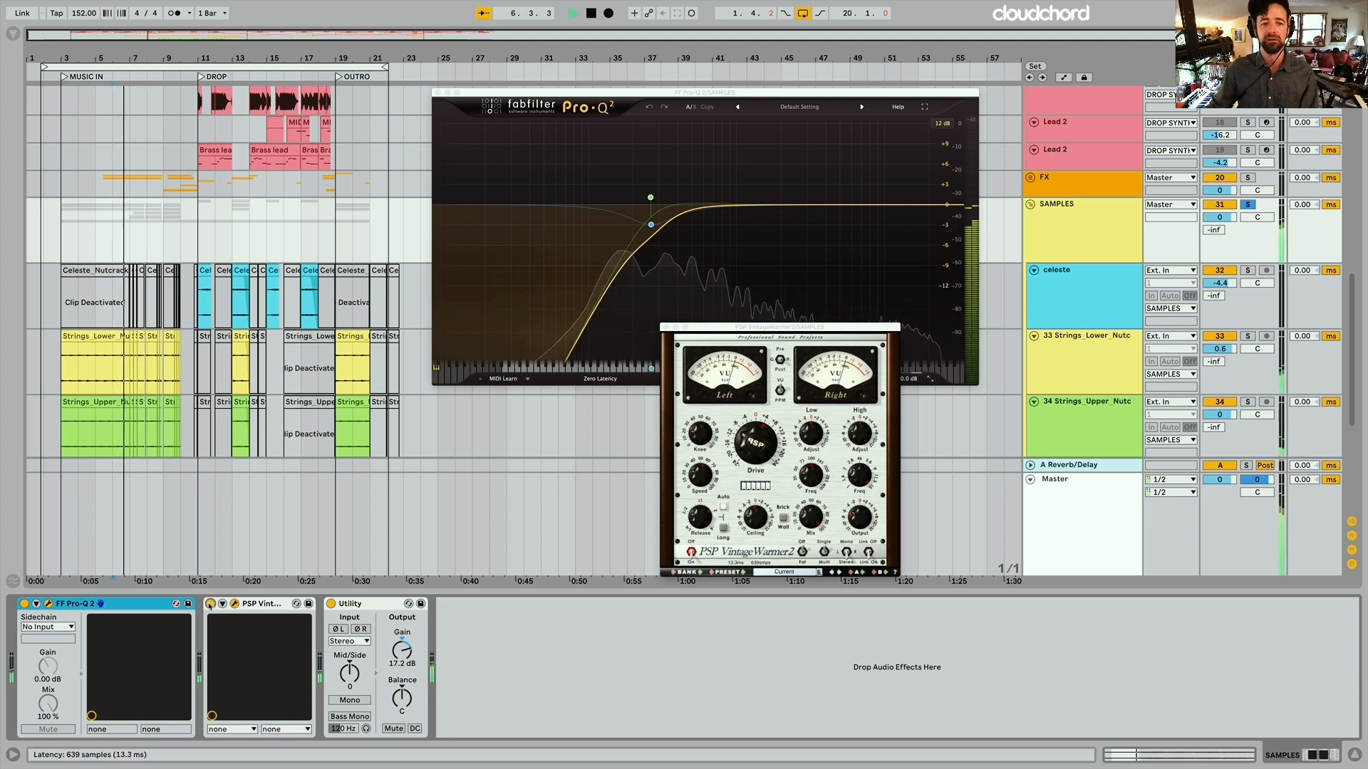
# Compare the soloed samples with VintageWarmer2 bypassed and re-enabled, and stop playback
pyautogui.click(210, 604)
pyautogui.press('space')
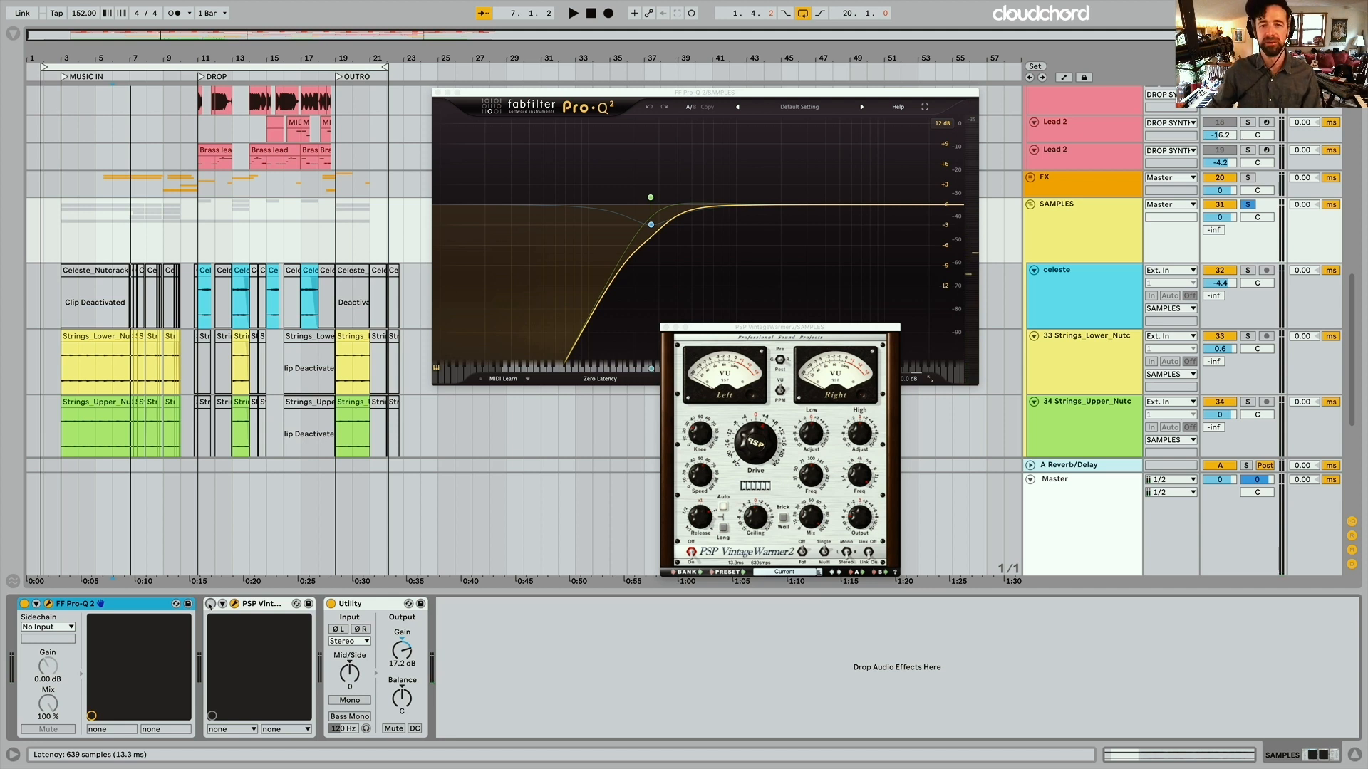
pyautogui.click(210, 604)
pyautogui.press('space')
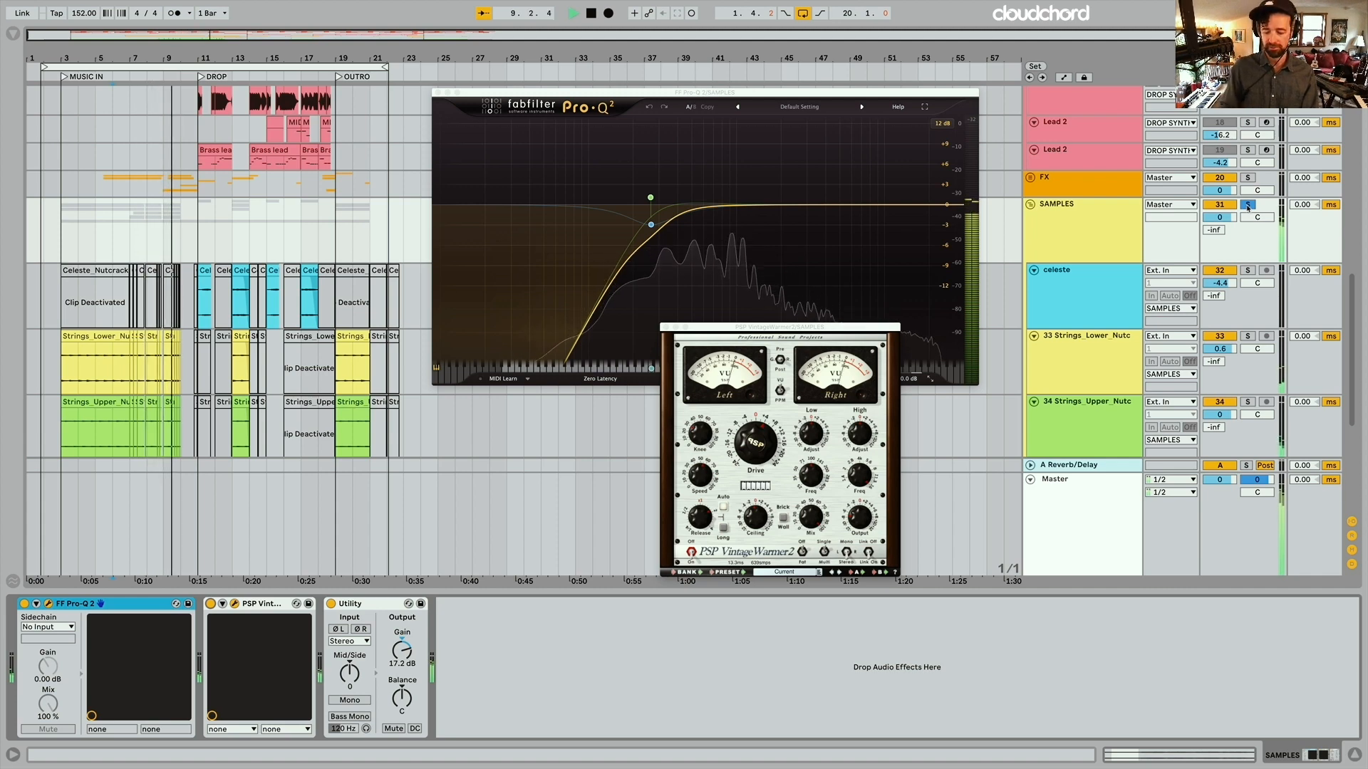
pyautogui.press('space')
# Place the insert marker at bar 7 on Strings_Lower_Nutcracker and examine the chopped strings and winds clips up to the drop
pyautogui.click(131, 380)
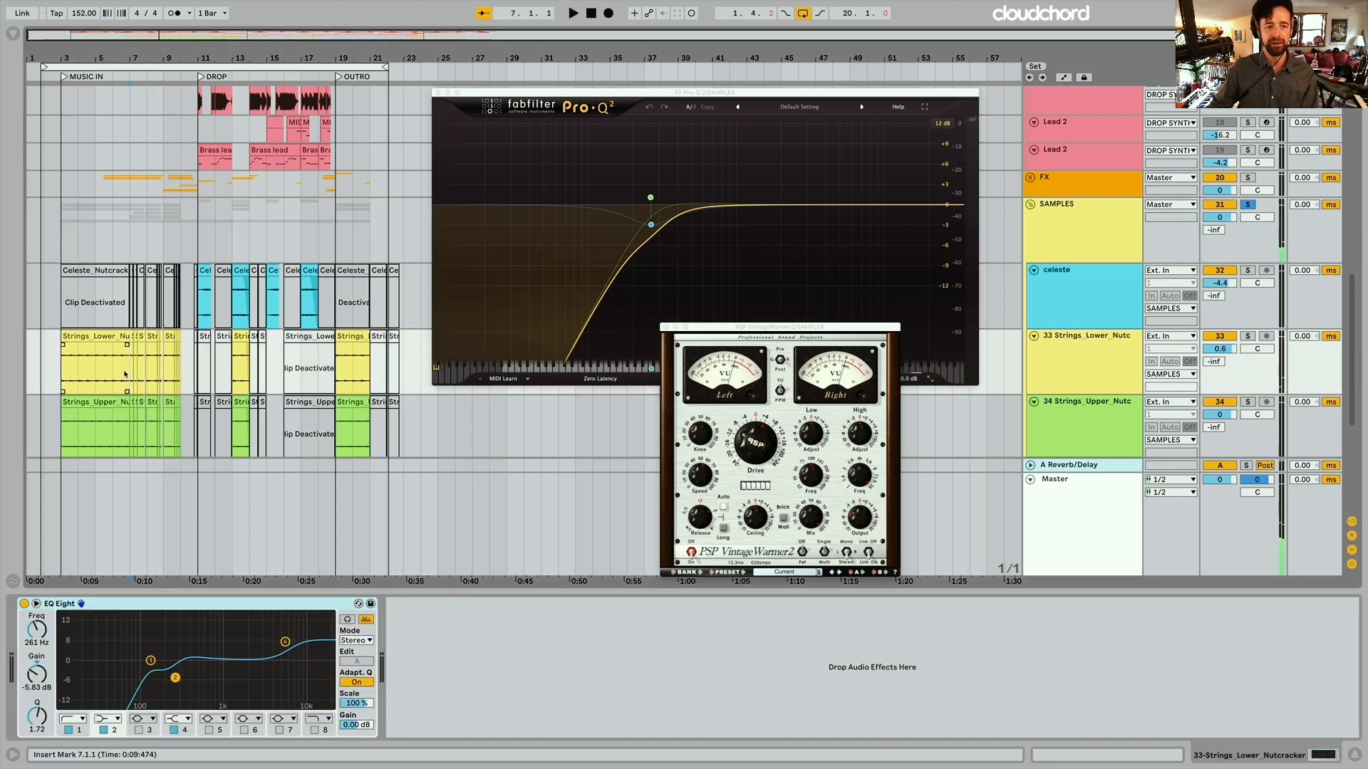
pyautogui.press('+')
pyautogui.press('+')
pyautogui.press('+')
pyautogui.press('super+alt+p')
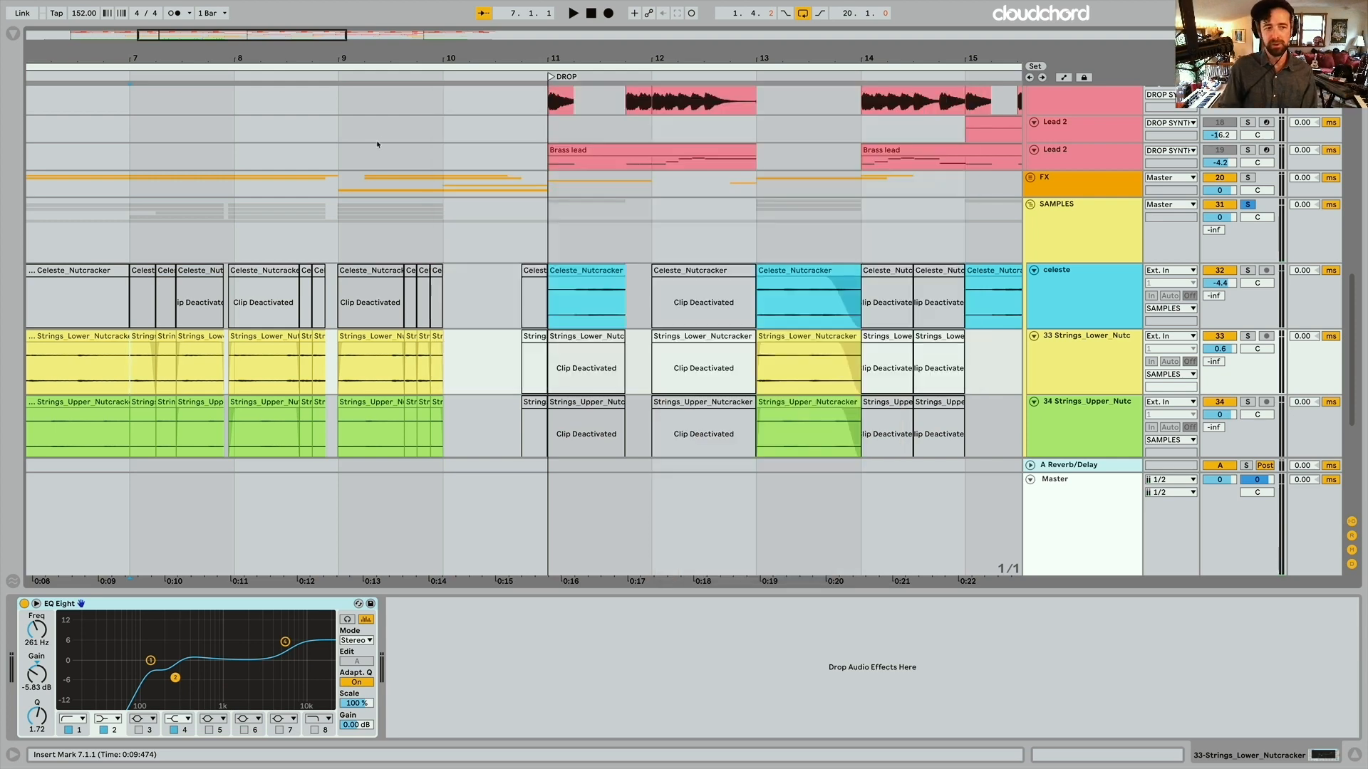
pyautogui.hscroll(-3, 114, 364)
pyautogui.scroll(-5, 178, 335)
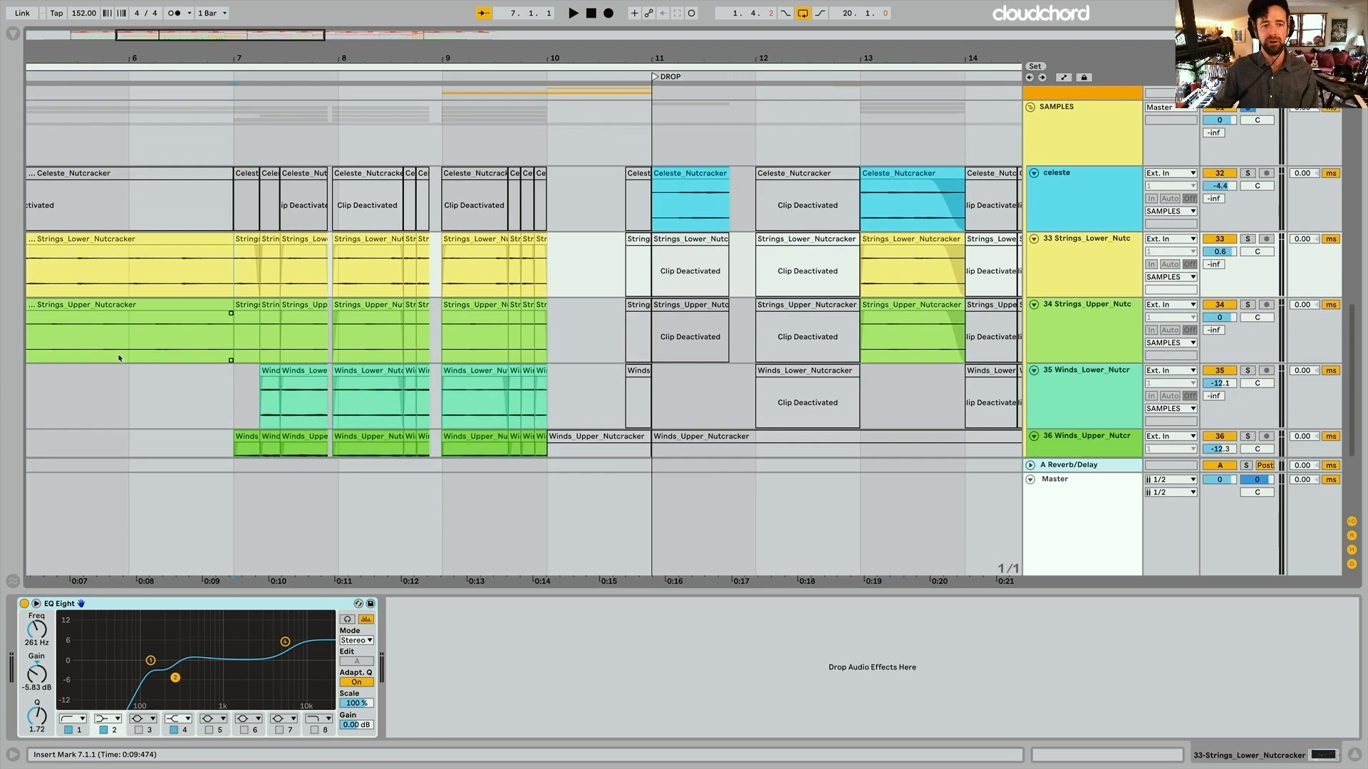
pyautogui.scroll(-2, 230, 308)
pyautogui.scroll(1, 229, 306)
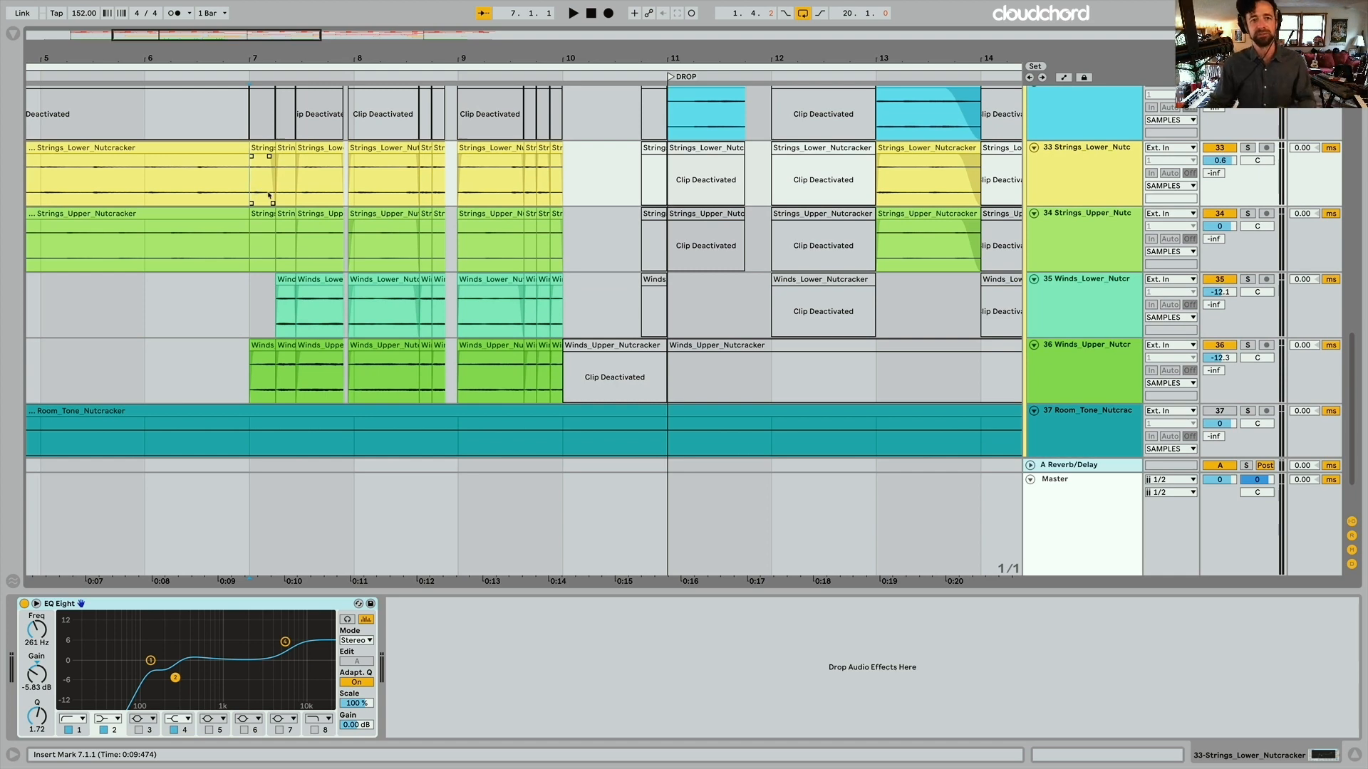
# Play the soloed SAMPLES group from bar 7, follow the strings and winds edits up close through bar 9, and stop playback
pyautogui.scroll(4, 253, 189)
pyautogui.scroll(-2, 268, 194)
pyautogui.press('space')
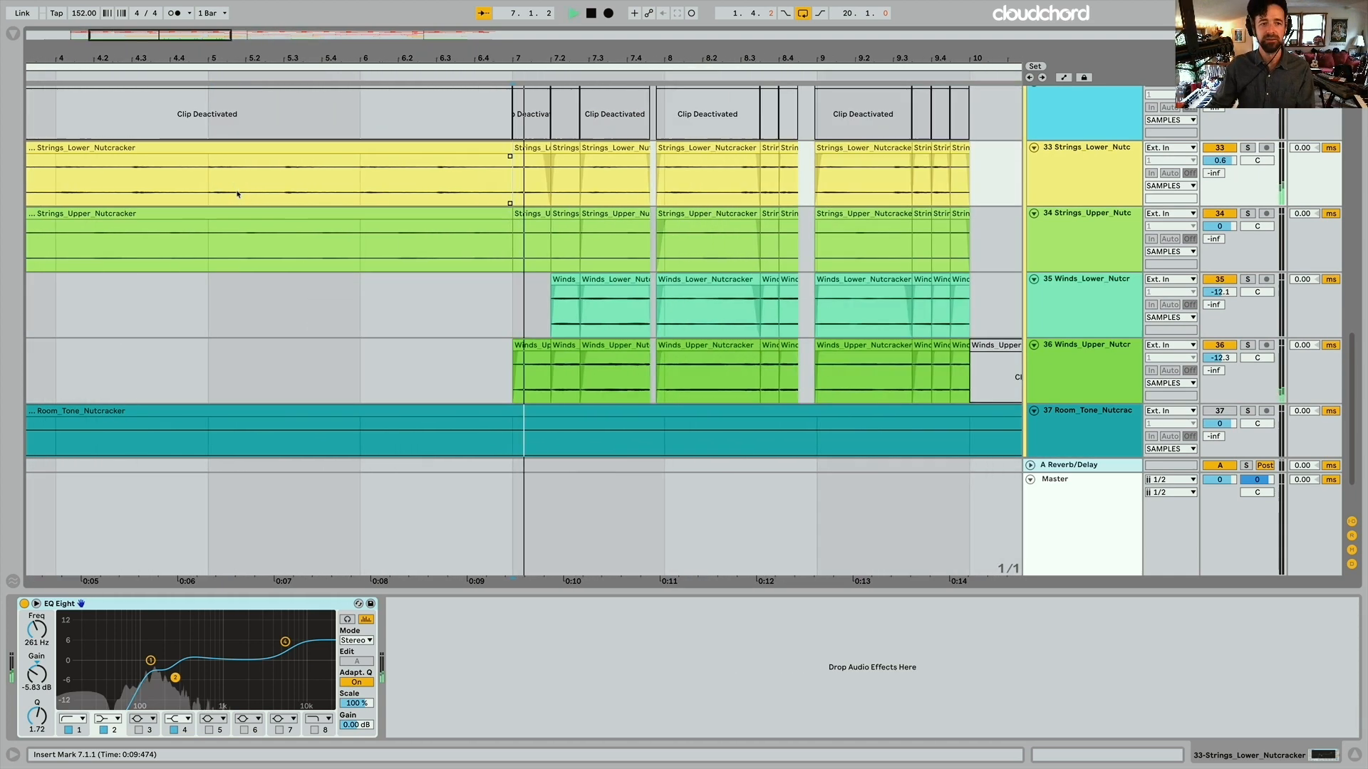
pyautogui.scroll(-3, 484, 289)
pyautogui.scroll(1, 525, 289)
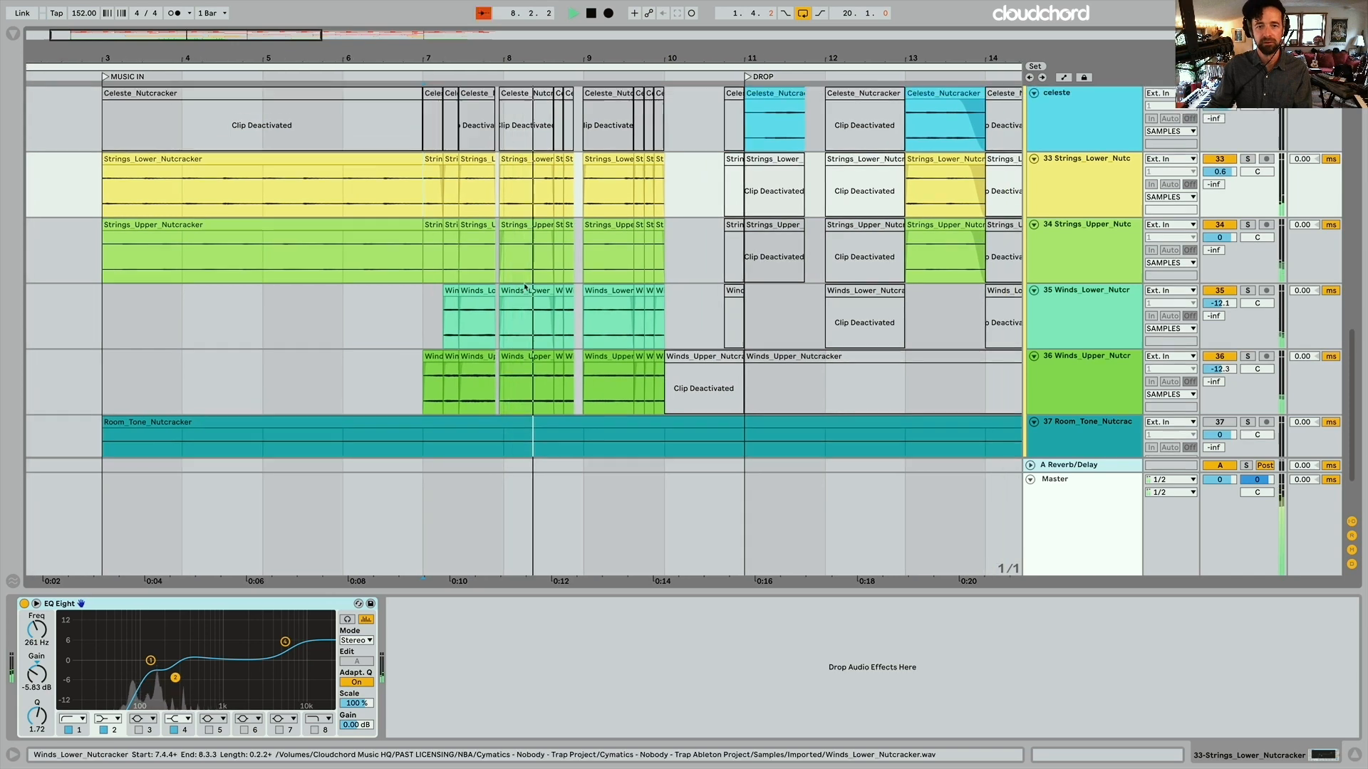
pyautogui.scroll(3, 581, 219)
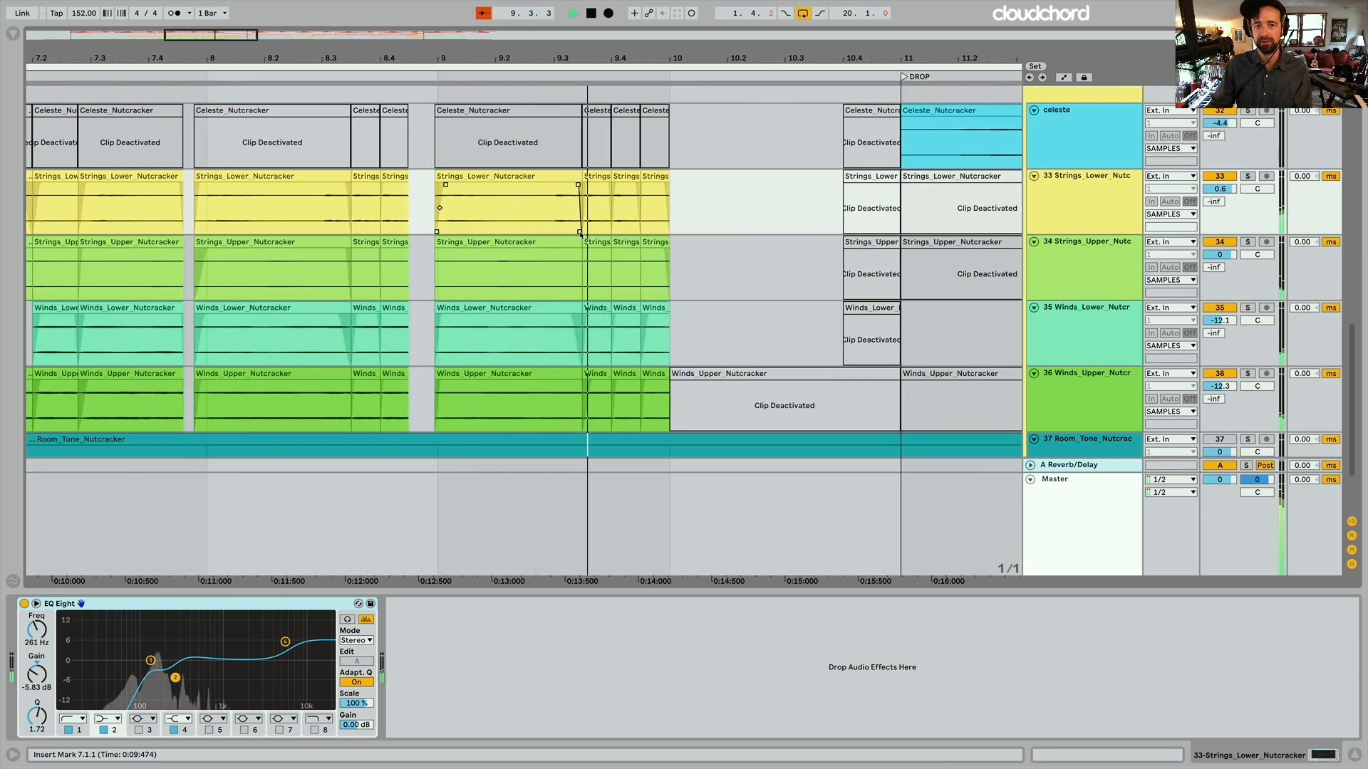
pyautogui.scroll(-5, 581, 222)
pyautogui.press('space')
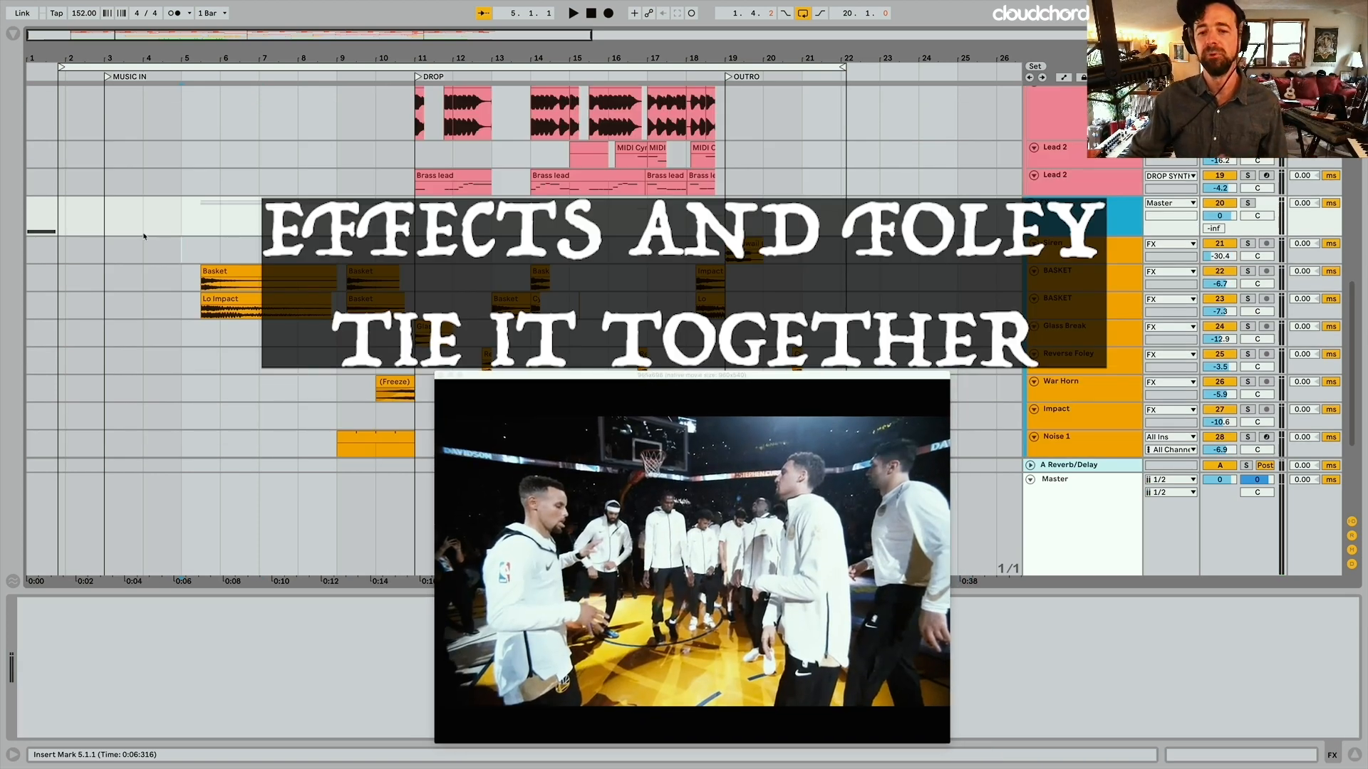
# Play the full mix with the commercial video from bar 4 and stop playback
pyautogui.click(144, 235)
pyautogui.press('space')
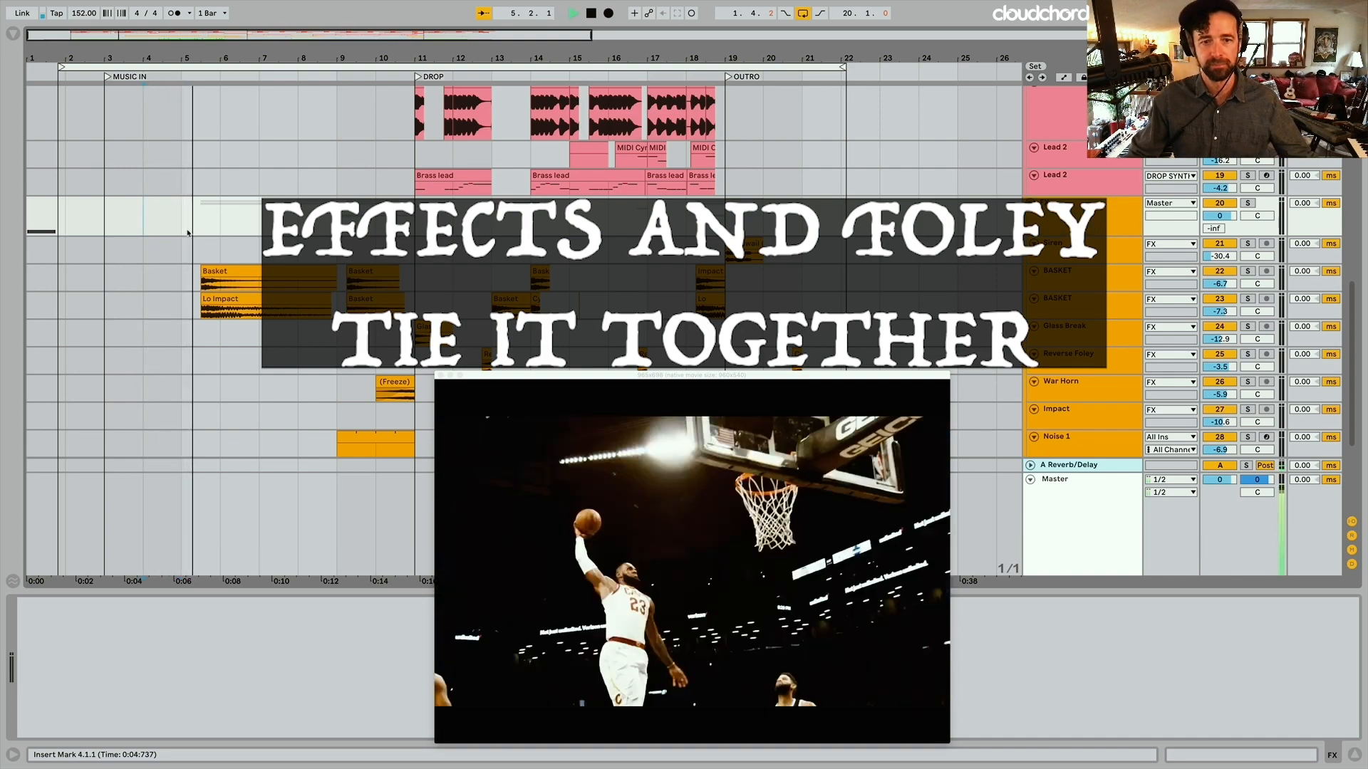
pyautogui.press('space')
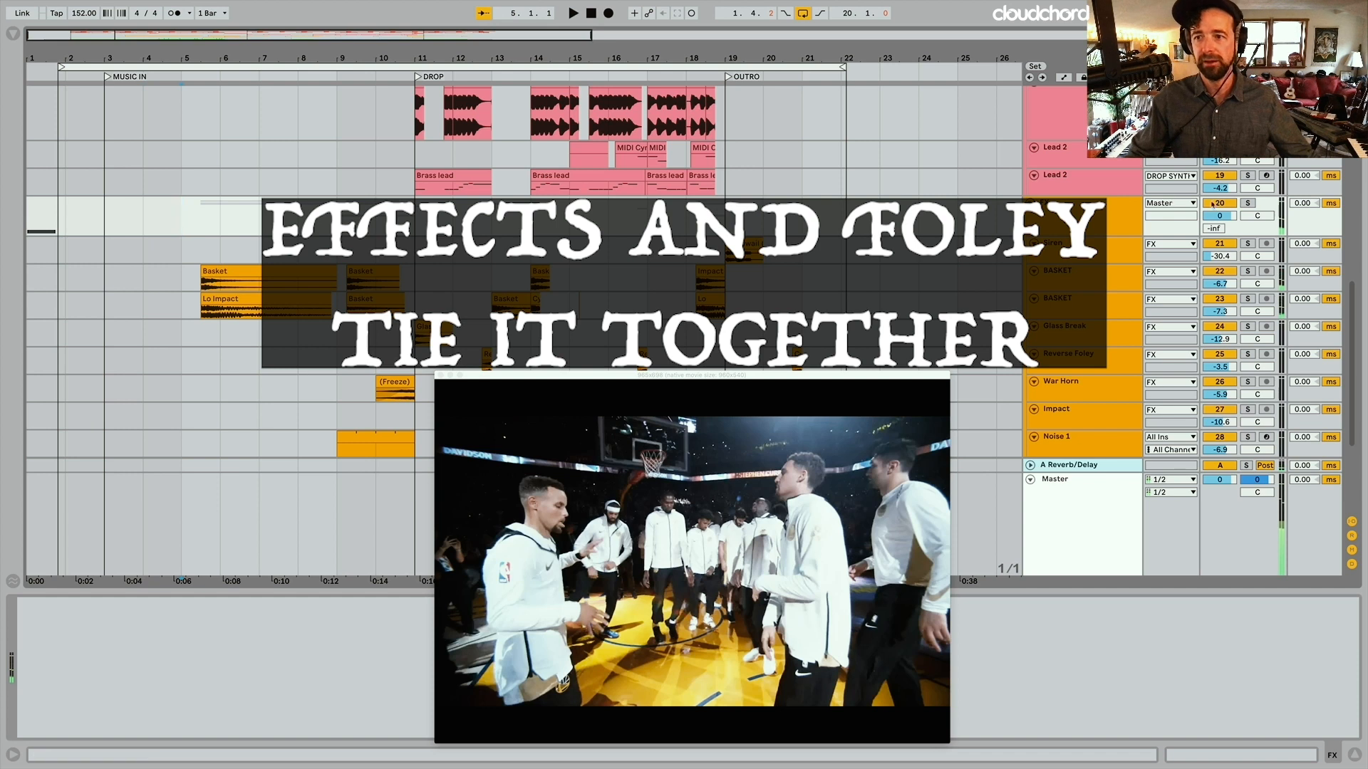
# Solo the FX group, play it against the video from bar 5, and stop playback
pyautogui.click(1250, 204)
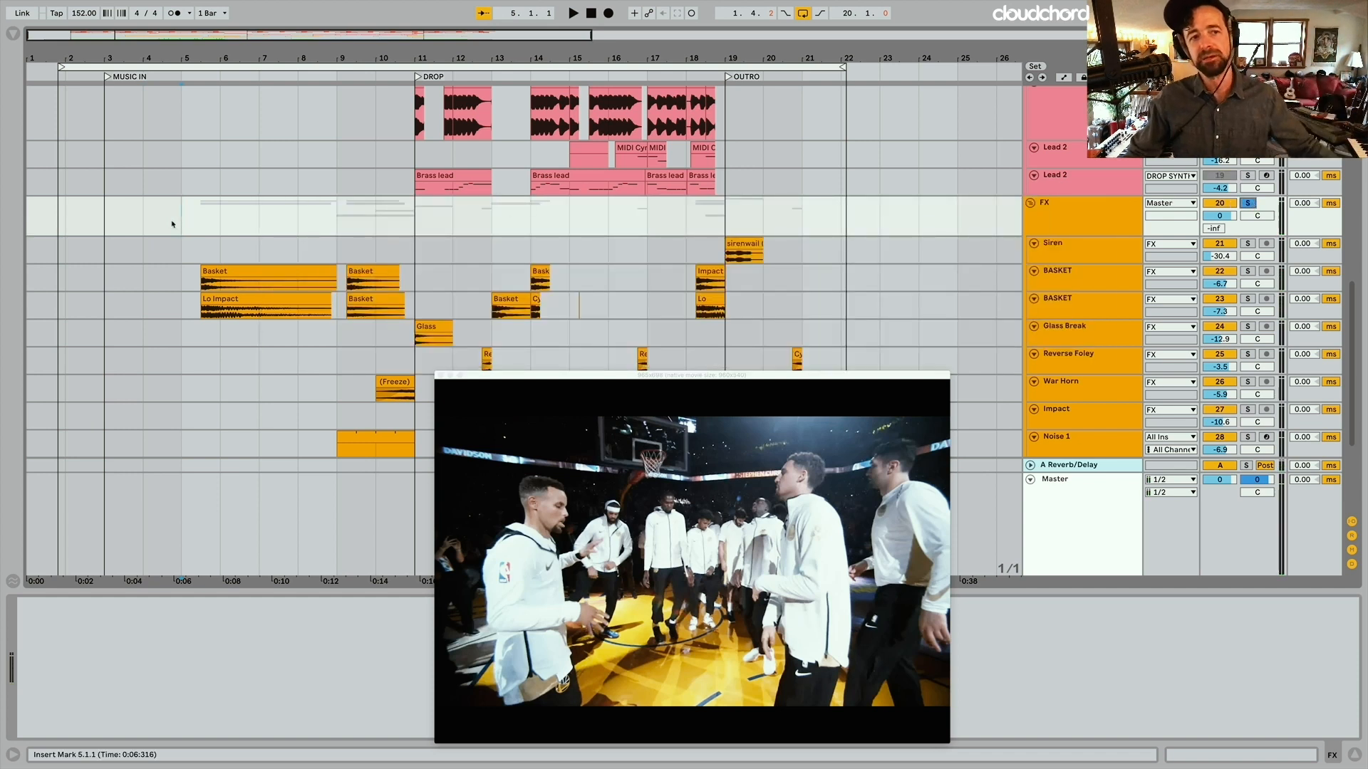
pyautogui.press('space')
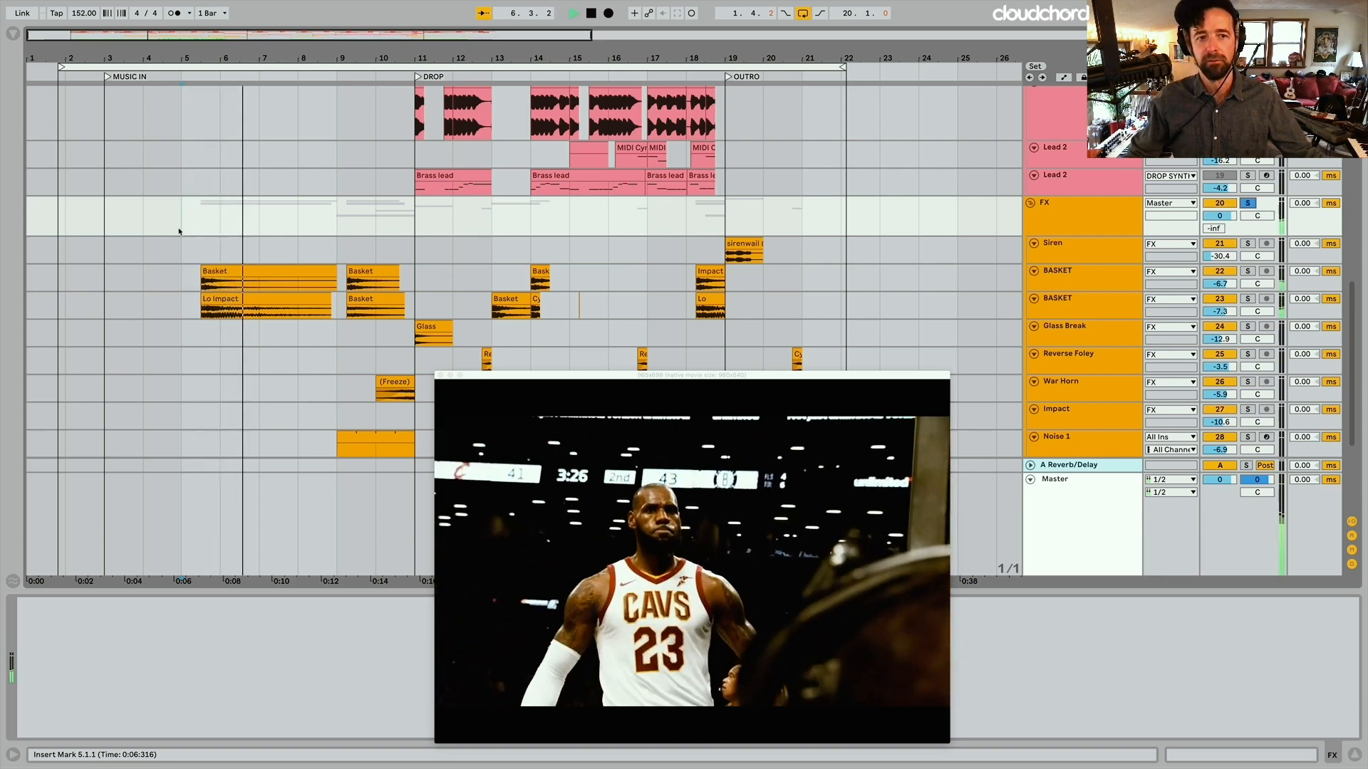
pyautogui.press('space')
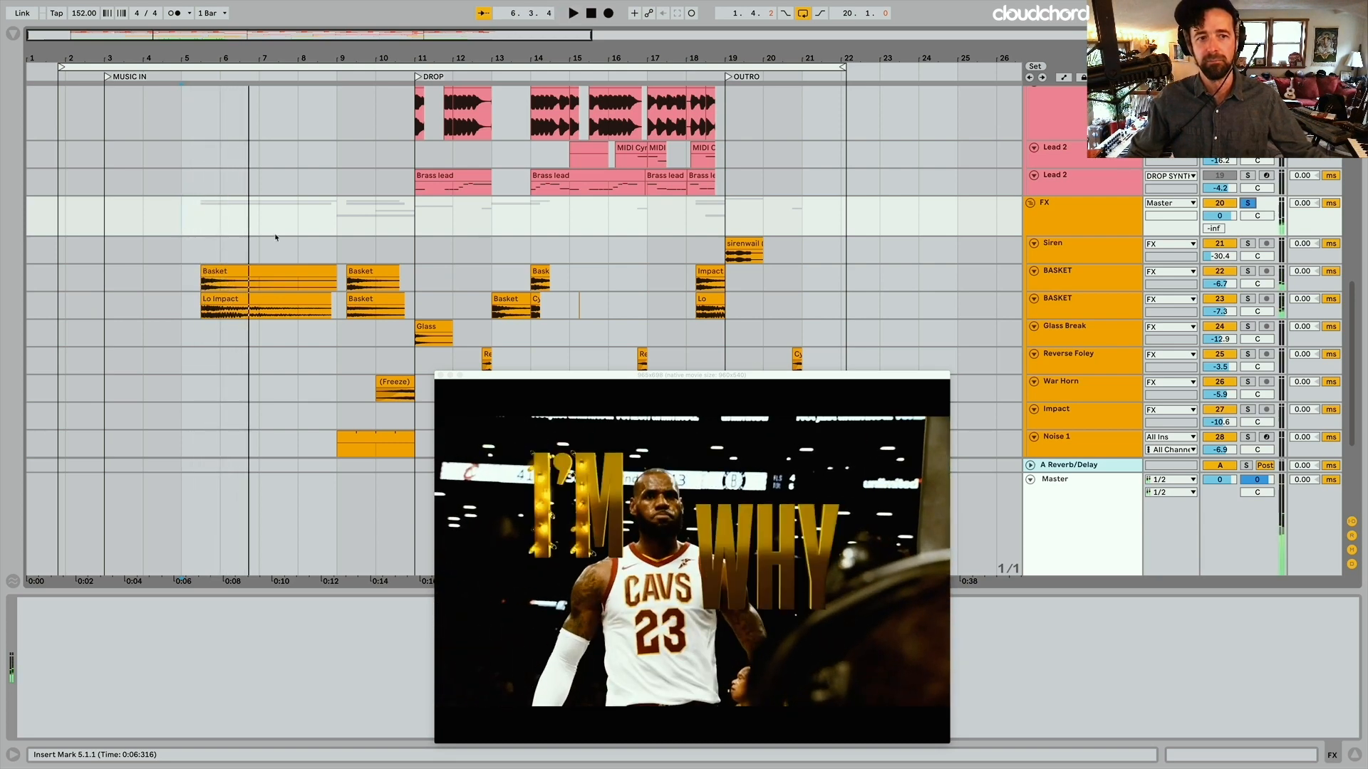
# Place the insert marker at bar 9, play the soloed FX group into the drop, and stop playback
pyautogui.click(302, 225)
pyautogui.press('space')
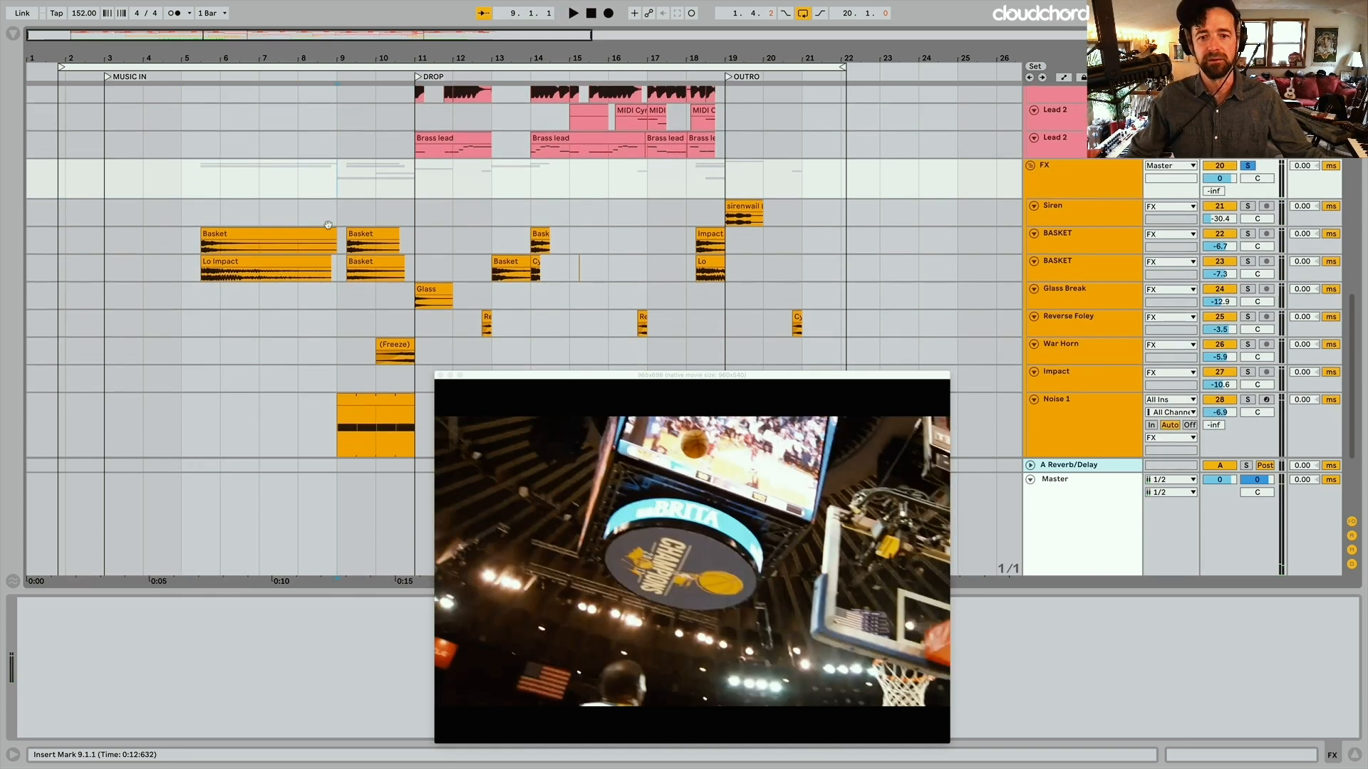
pyautogui.scroll(-3, 329, 224)
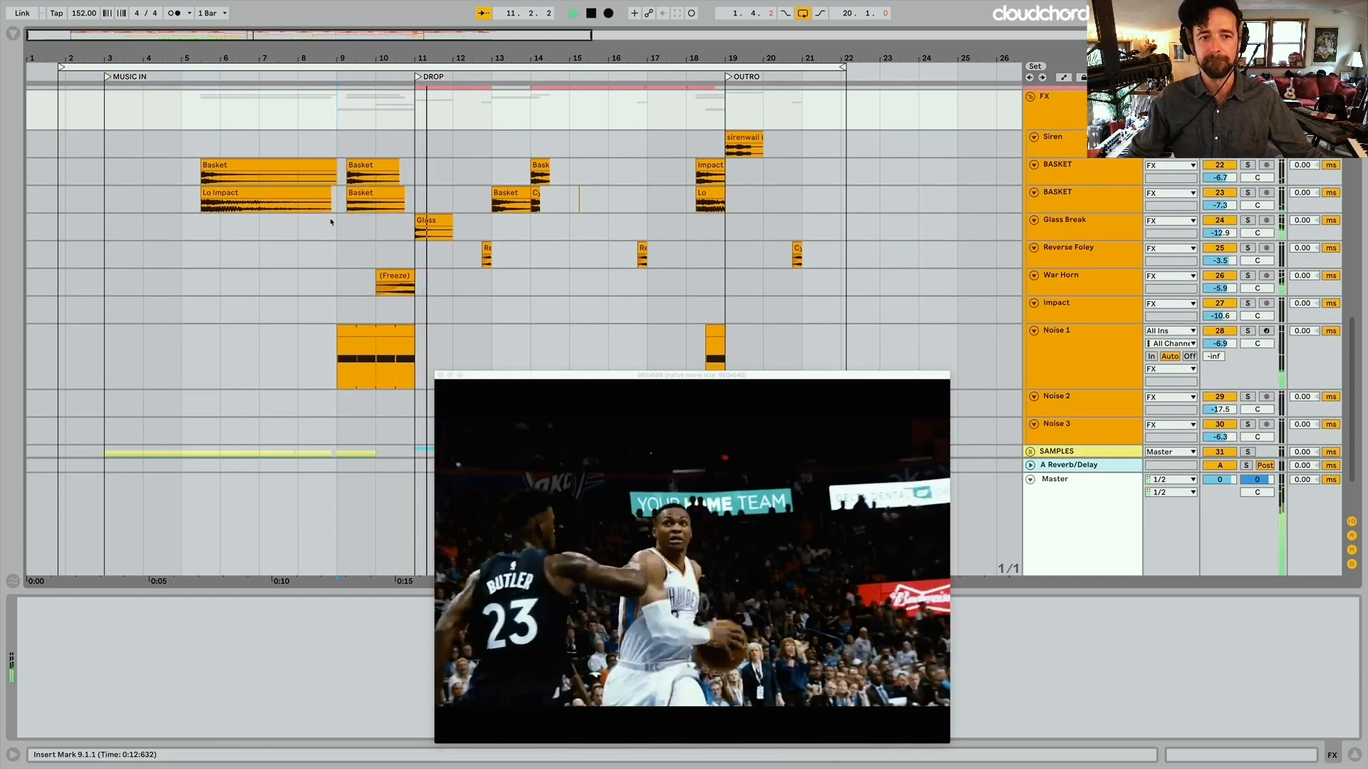
pyautogui.press('space')
pyautogui.scroll(-1, 1095, 260)
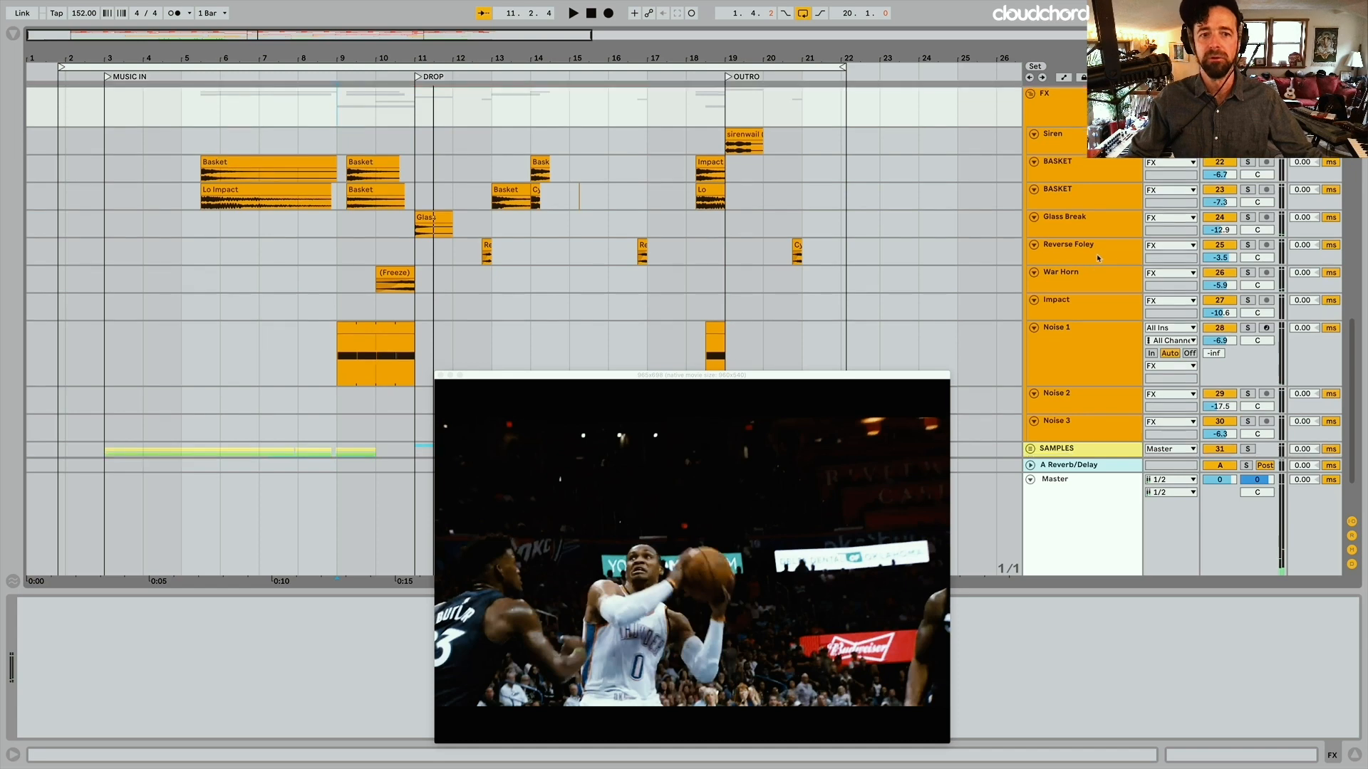
# Solo the Noise 1 track with its devices shown and move the video window off the device chain
pyautogui.click(1086, 316)
pyautogui.click(1247, 310)
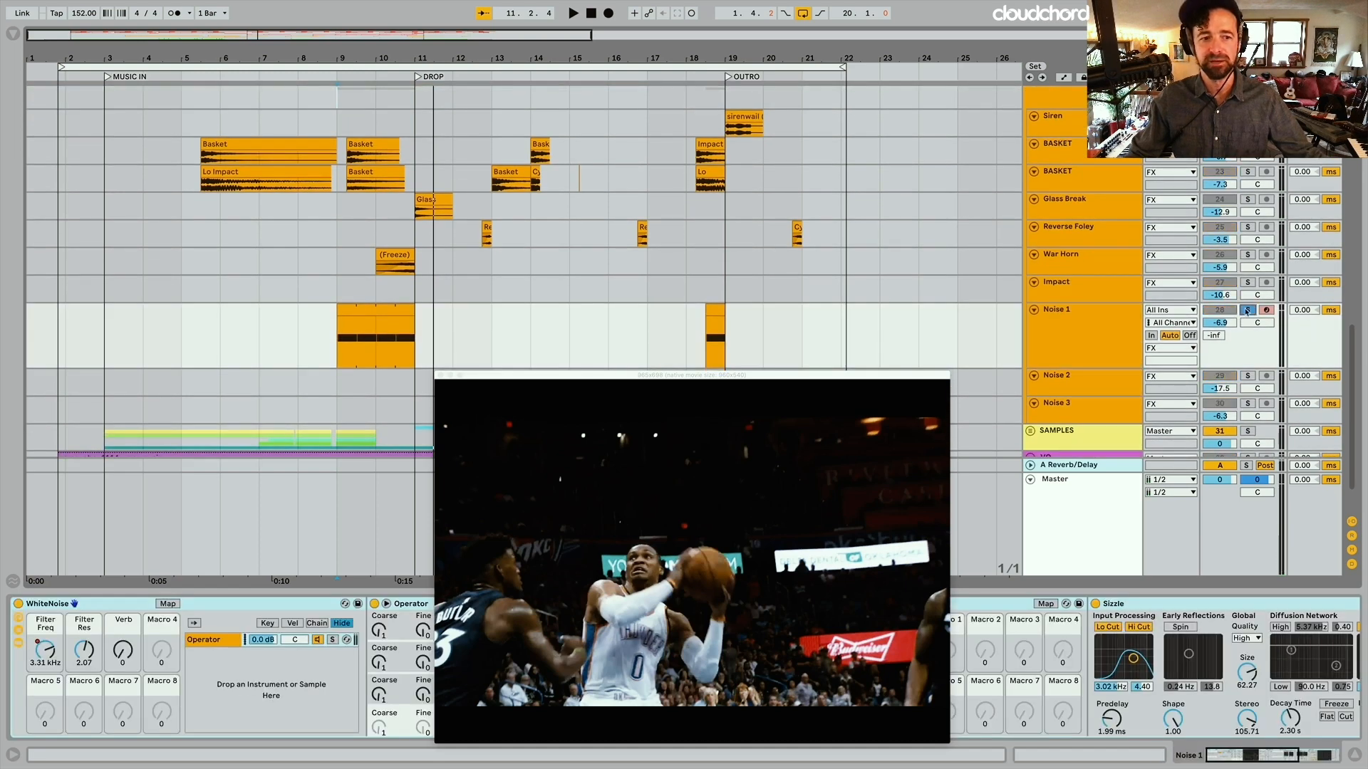
pyautogui.moveTo(532, 378); pyautogui.dragTo(657, 184)
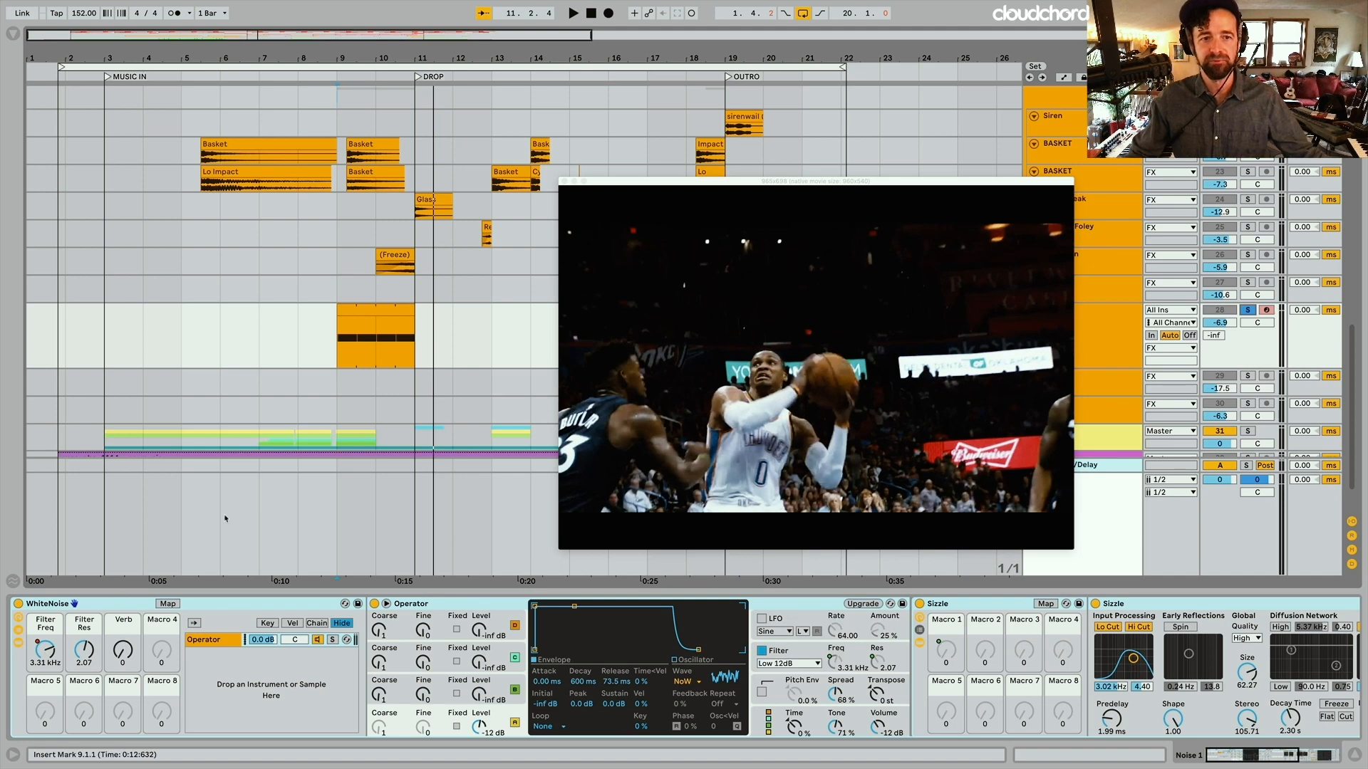
# Show the automation lanes and play Noise 1's filter frequency rise from bar 9 up to the drop
pyautogui.press('a')
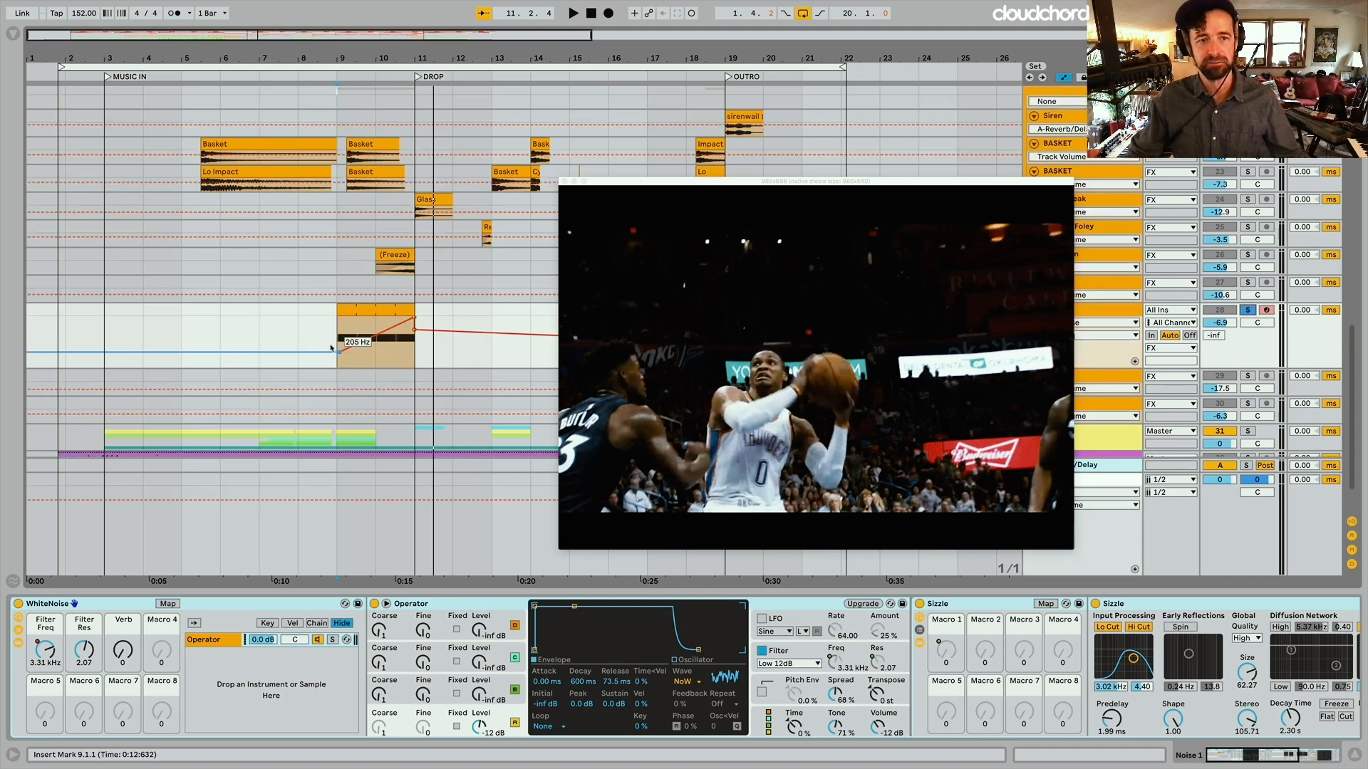
pyautogui.click(339, 351)
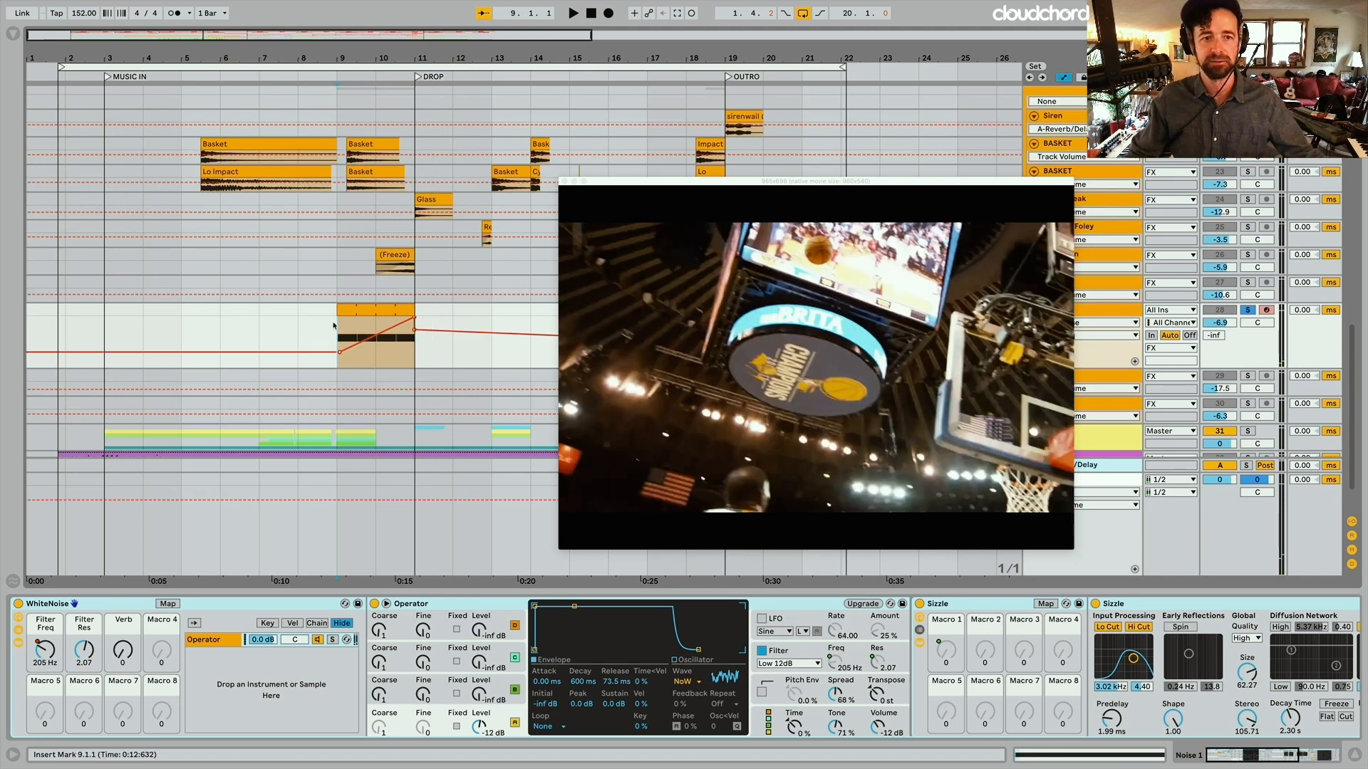
pyautogui.press('space')
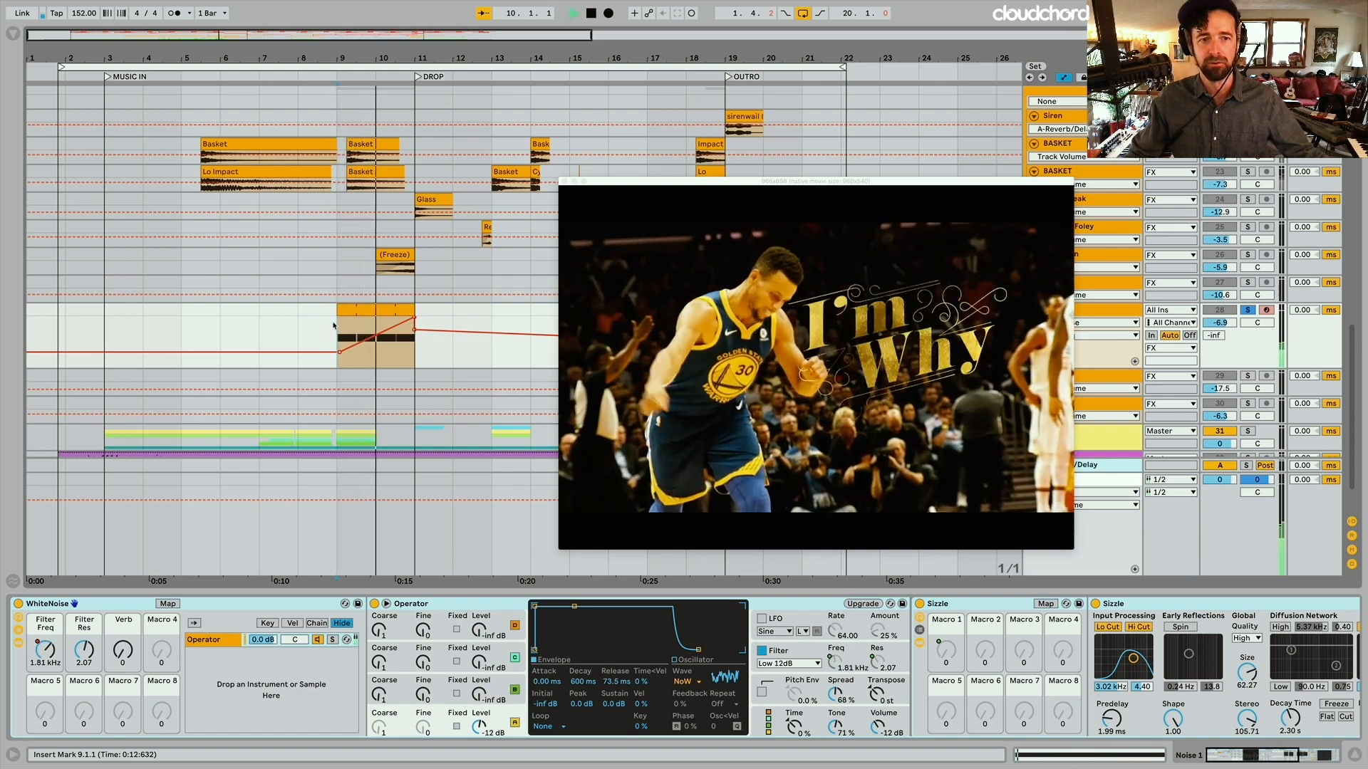
pyautogui.press('space')
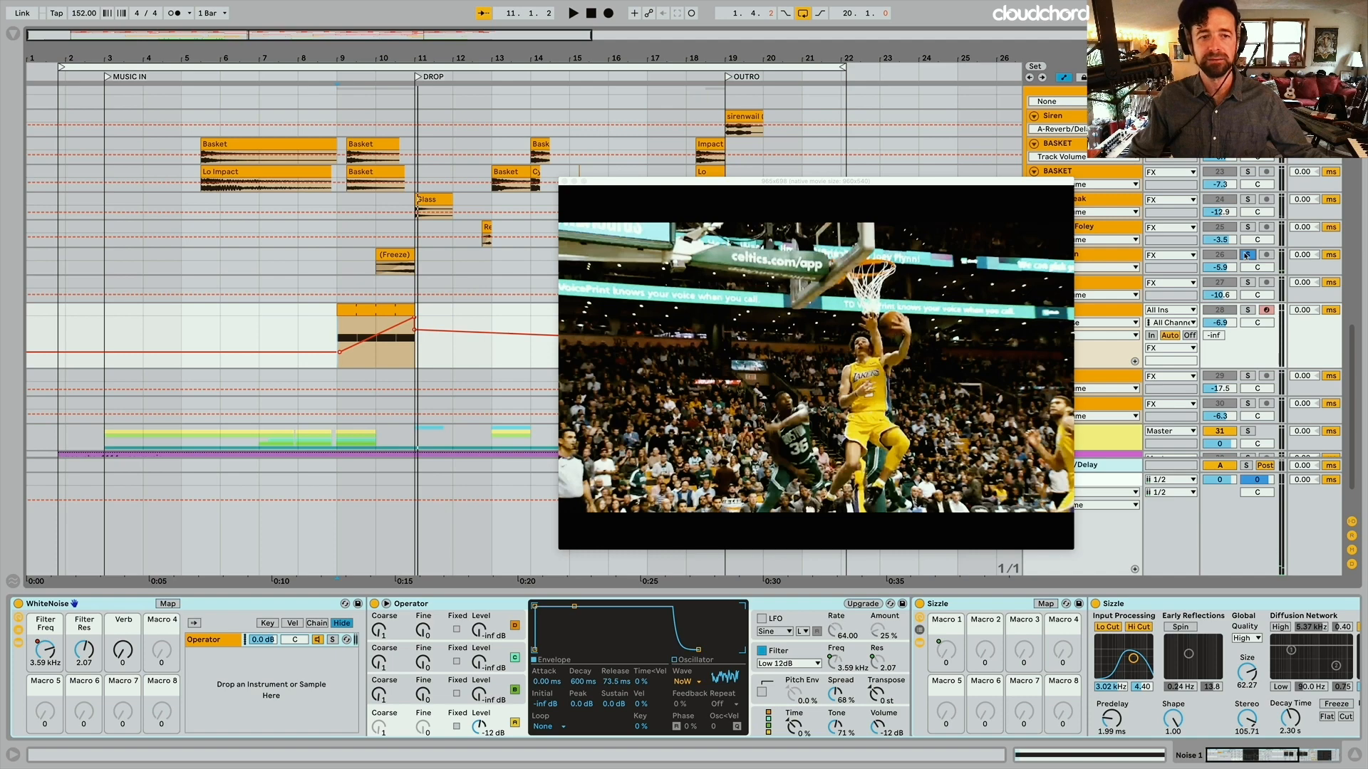
# Play the War Horn from bar 9, soloed and in the full mix, and hide the automation lanes
pyautogui.press('space')
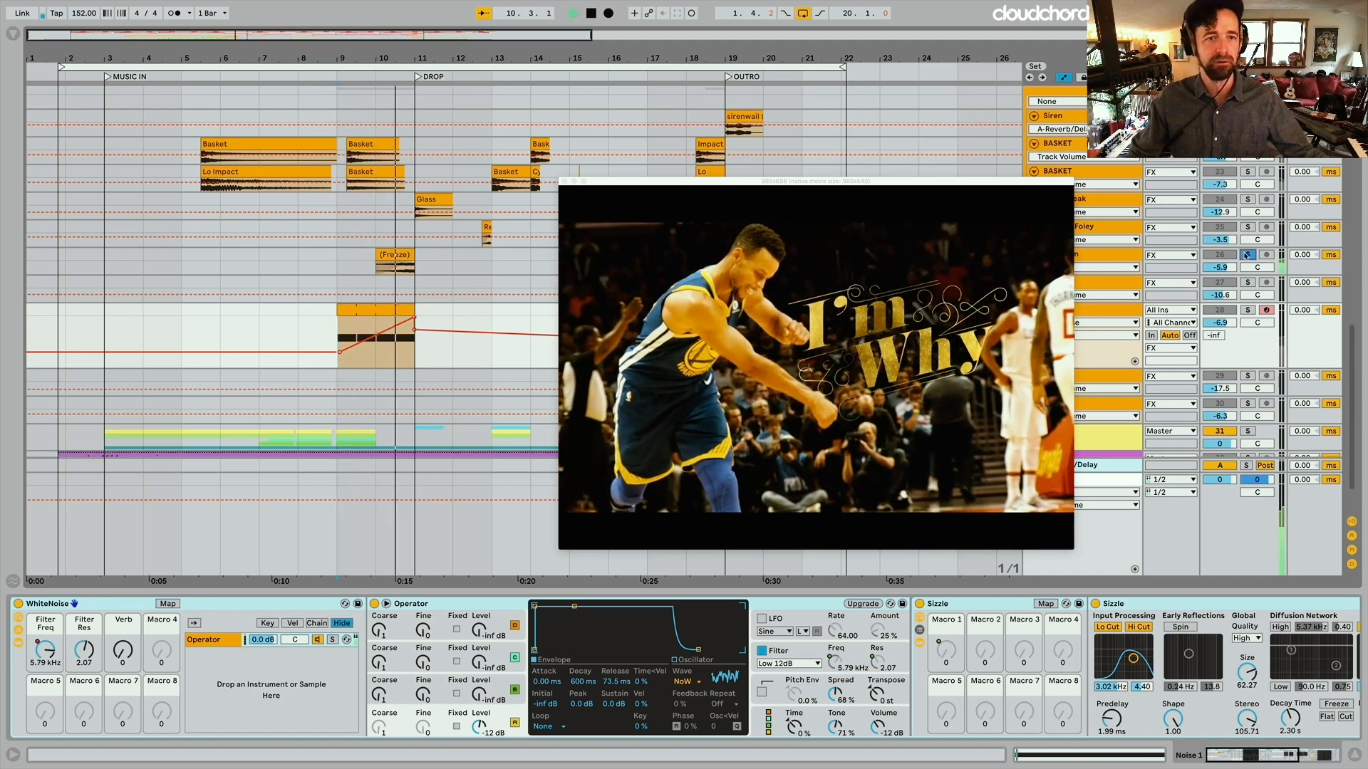
pyautogui.press('space')
pyautogui.press('space')
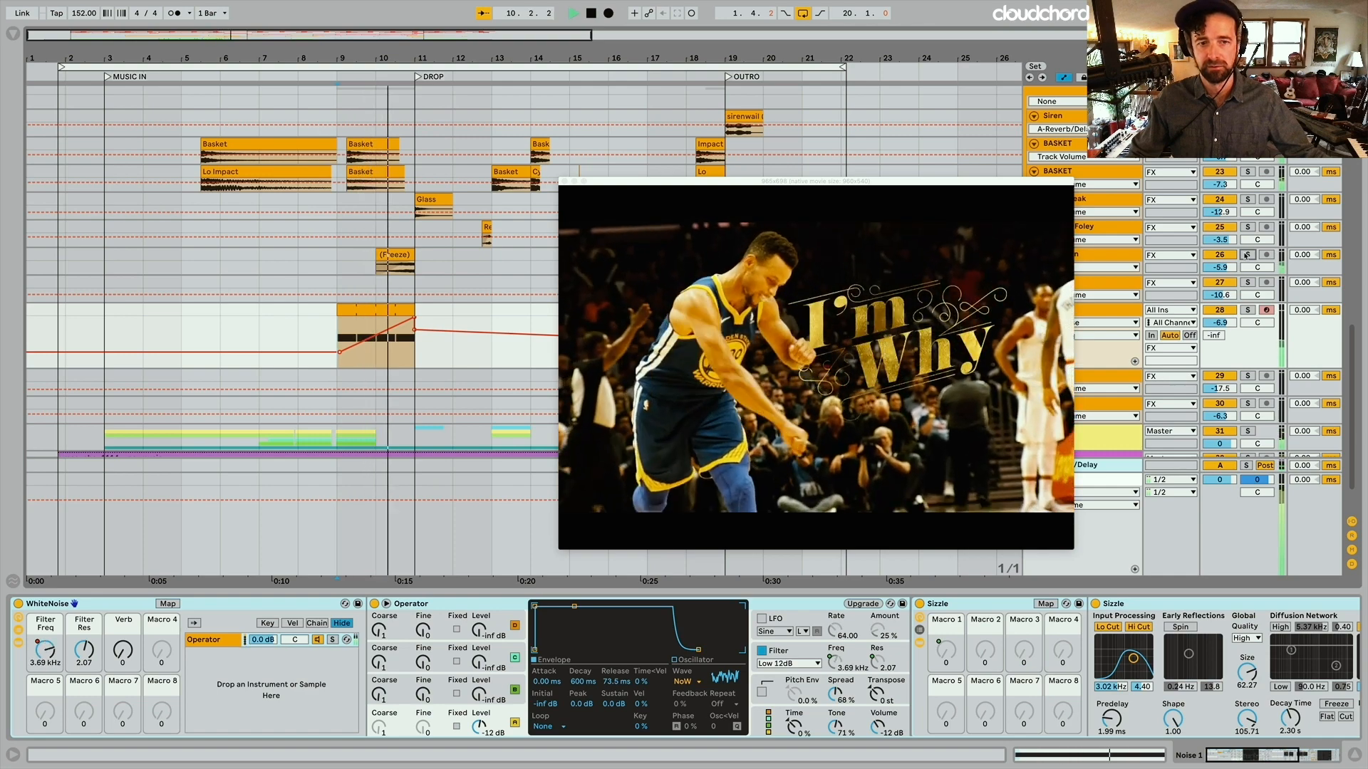
pyautogui.press('space')
pyautogui.press('a')
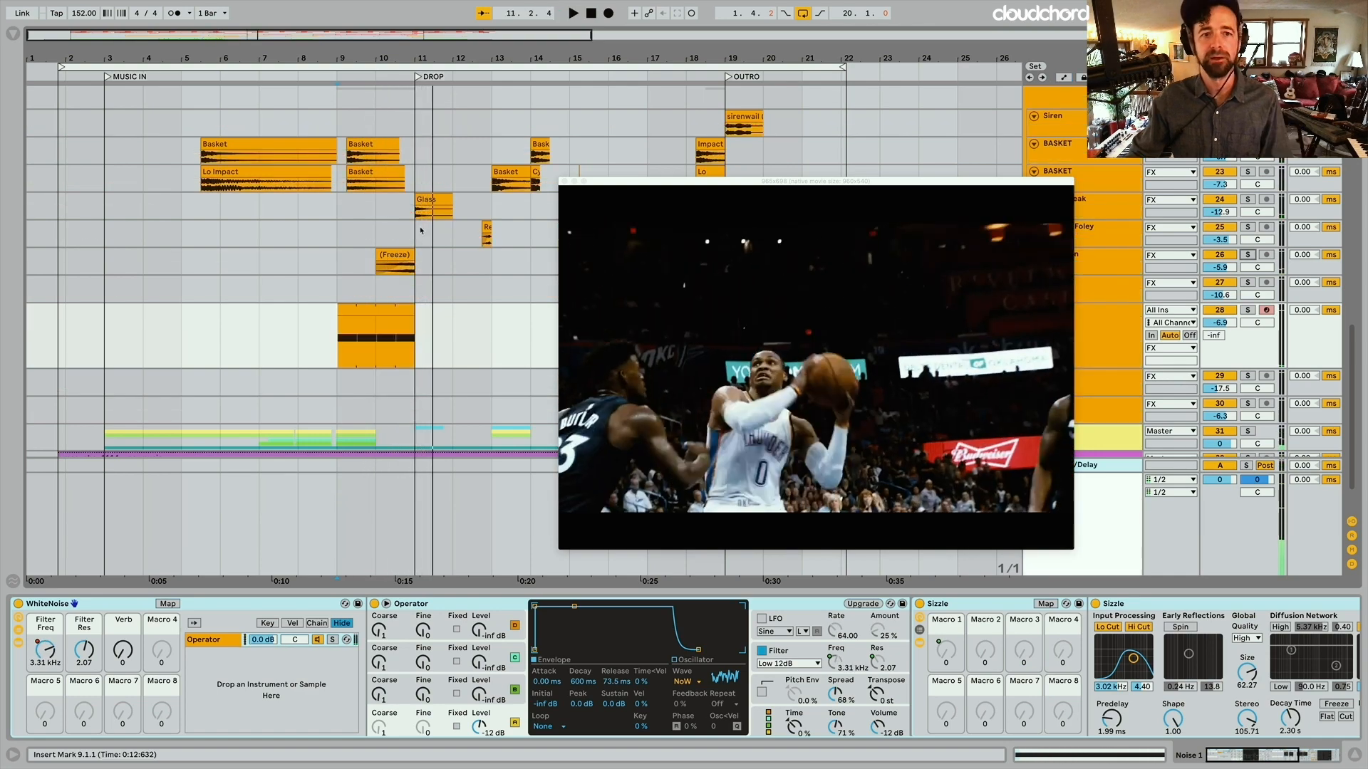
# Solo the Glass Break track, play its clip from bar 11, and unsolo it
pyautogui.click(418, 213)
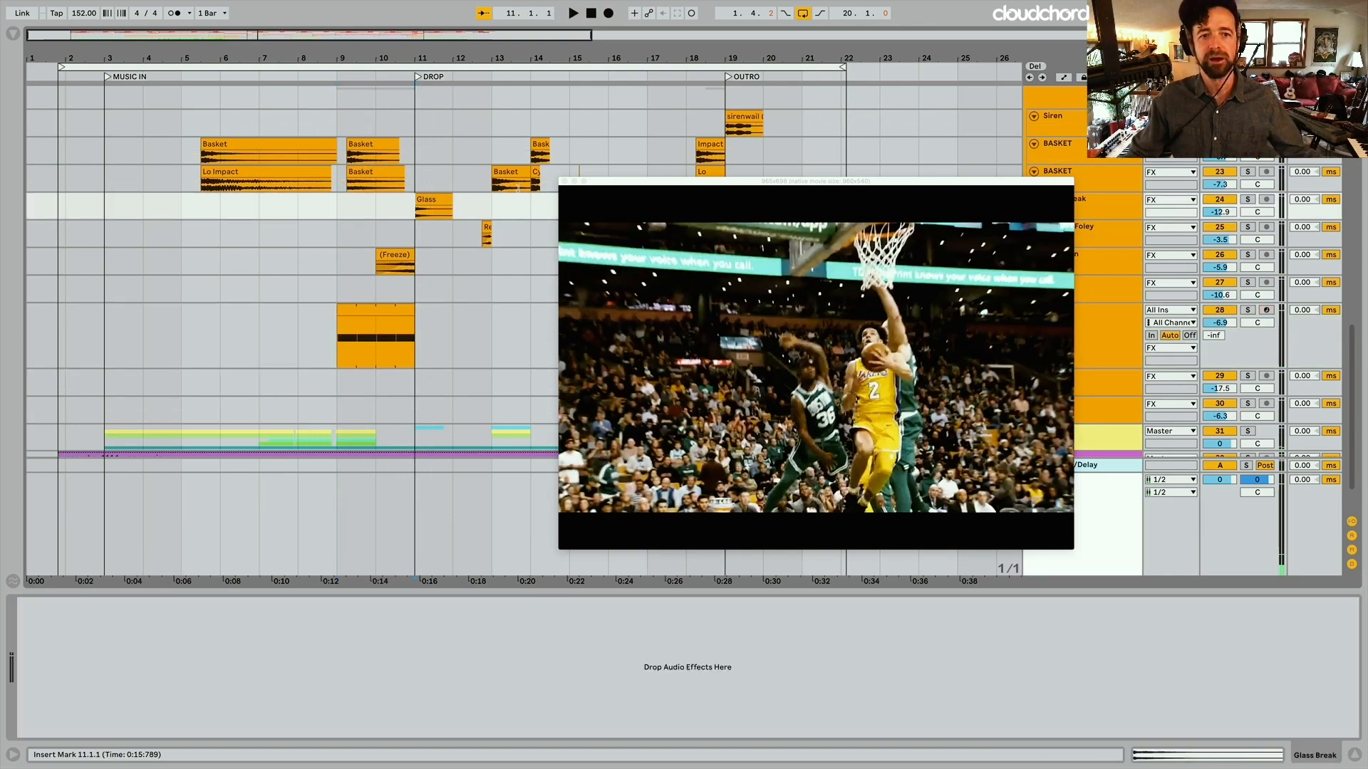
pyautogui.click(1247, 200)
pyautogui.press('space')
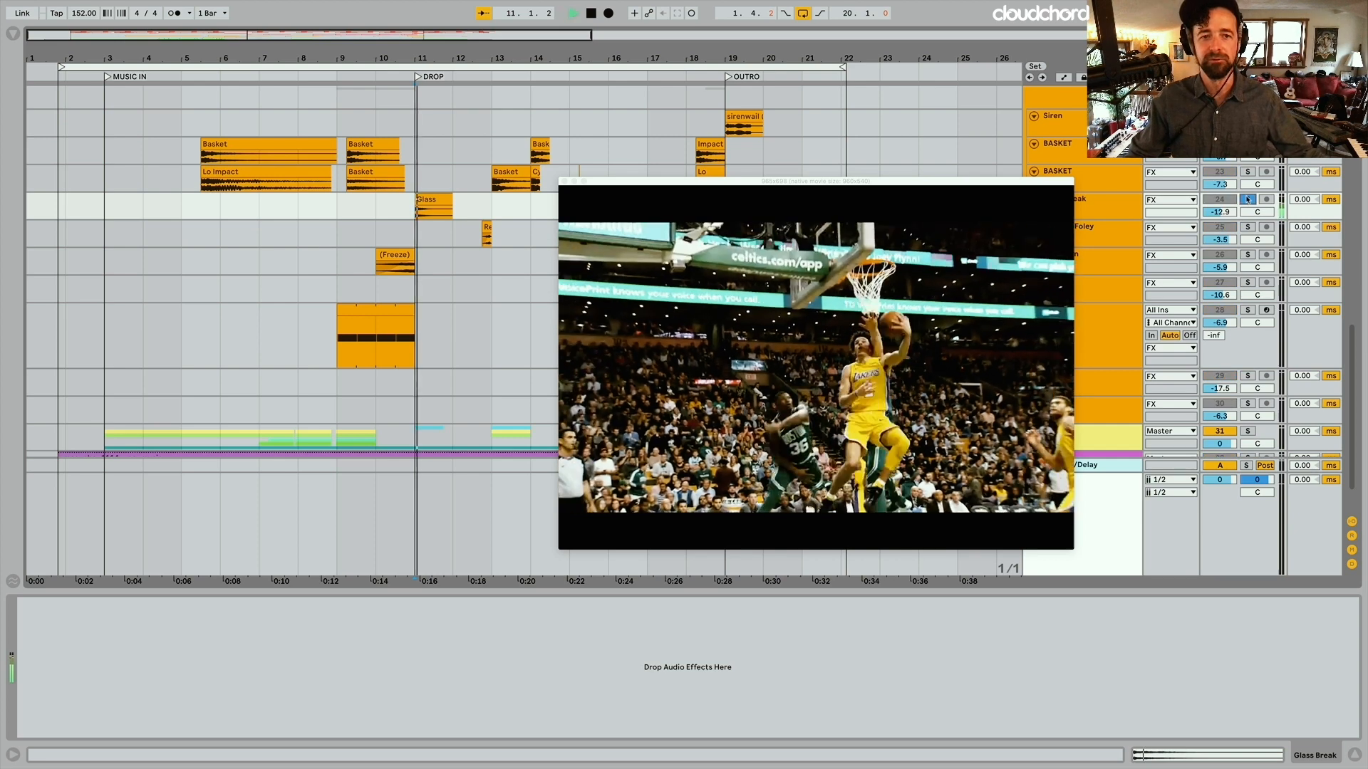
pyautogui.click(1248, 200)
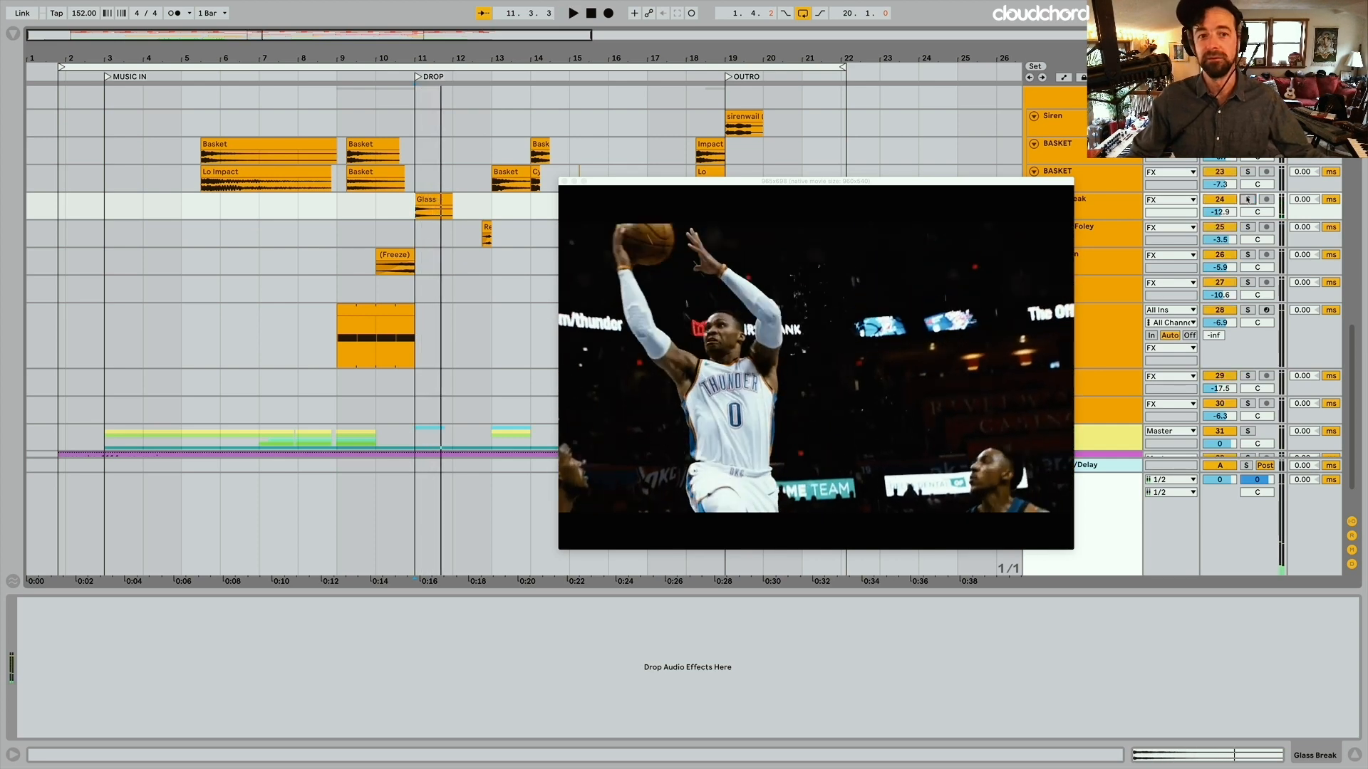
# Place the insert marker at bar 12, play the full mix through the Reverse Foley clip, and stop playback
pyautogui.click(492, 182)
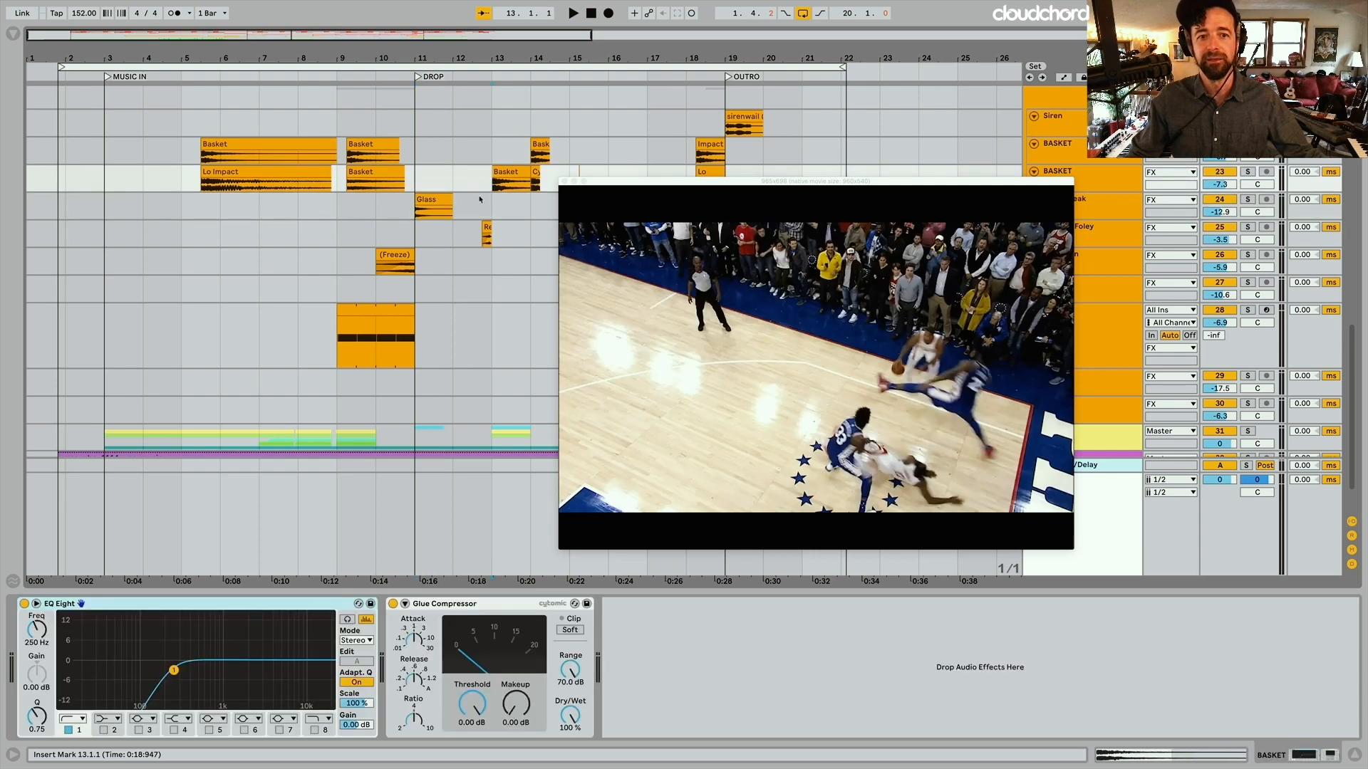
pyautogui.click(458, 202)
pyautogui.press('space')
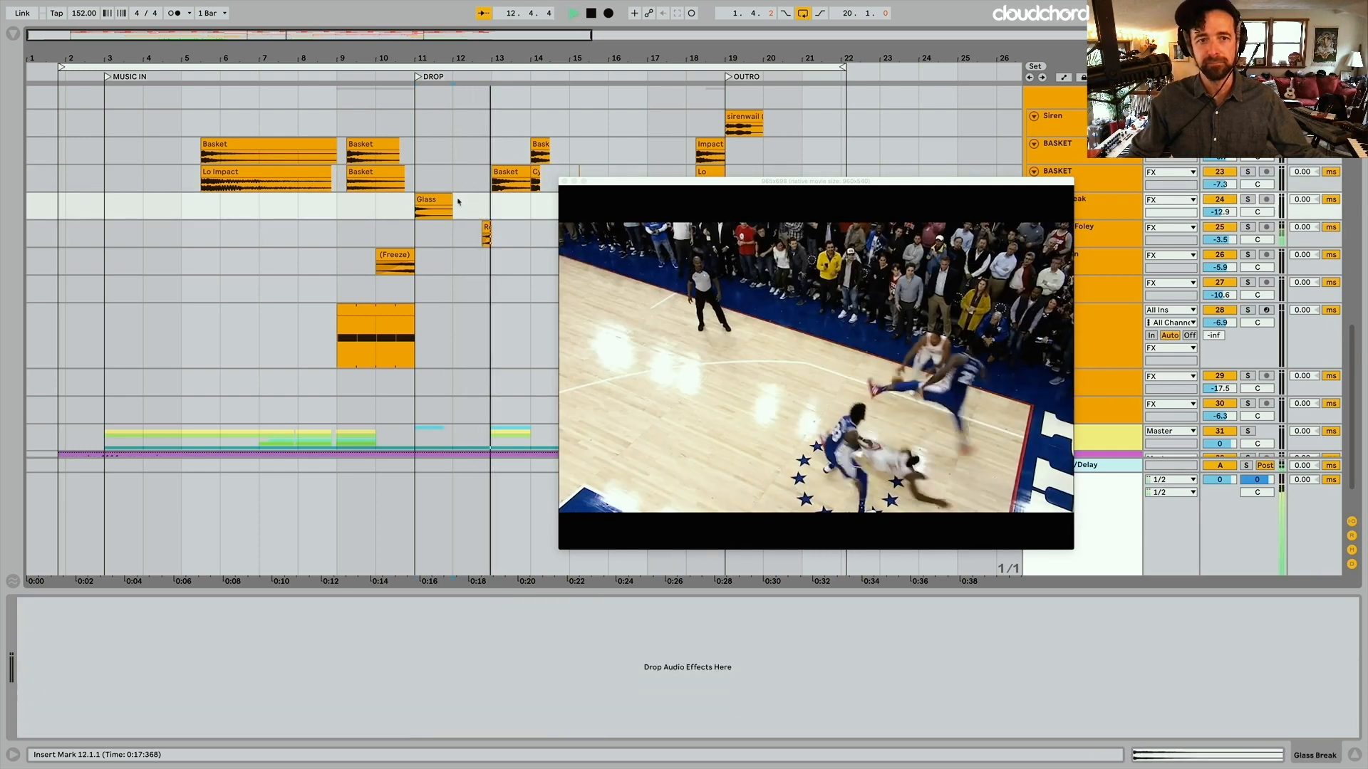
pyautogui.press('space')
# Play the Reverse Foley clip before bar 13 soloed, and play it again in the full mix
pyautogui.click(1246, 227)
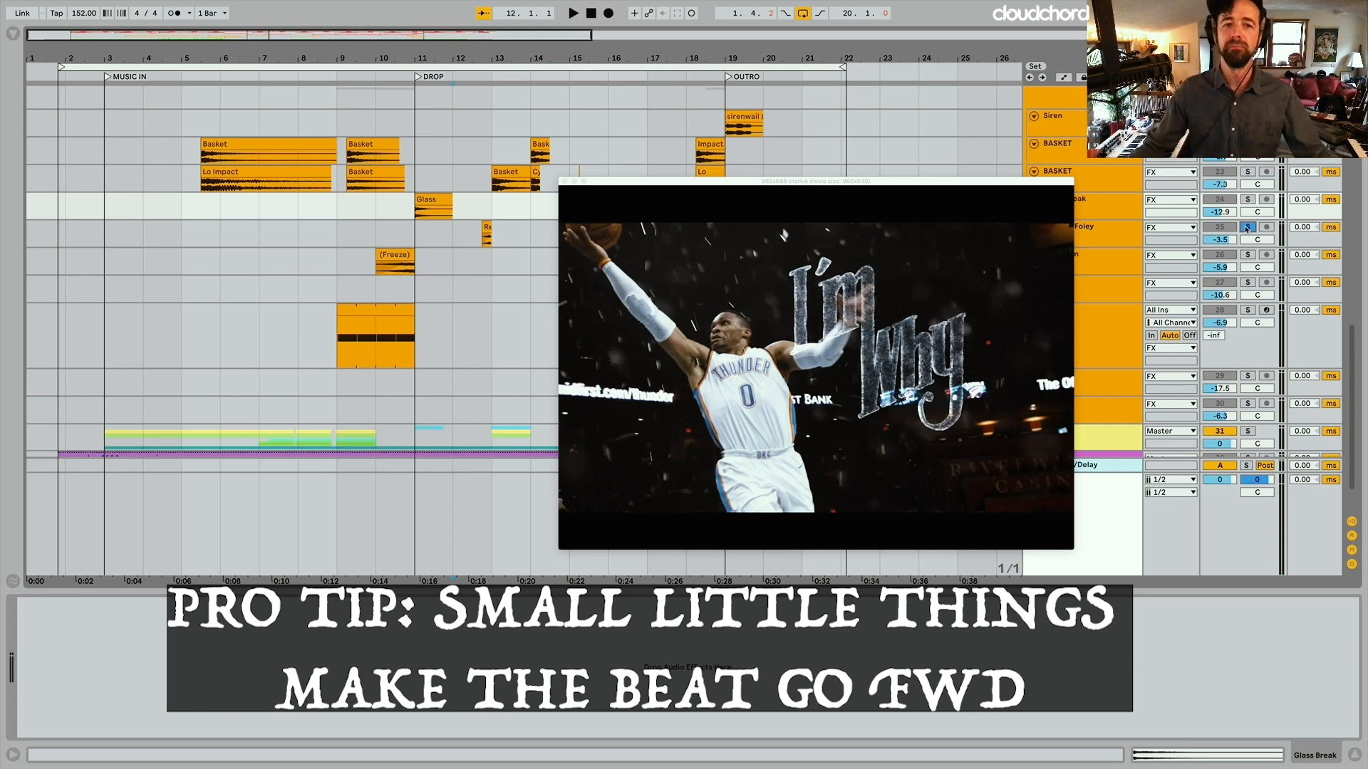
pyautogui.click(481, 227)
pyautogui.press('space')
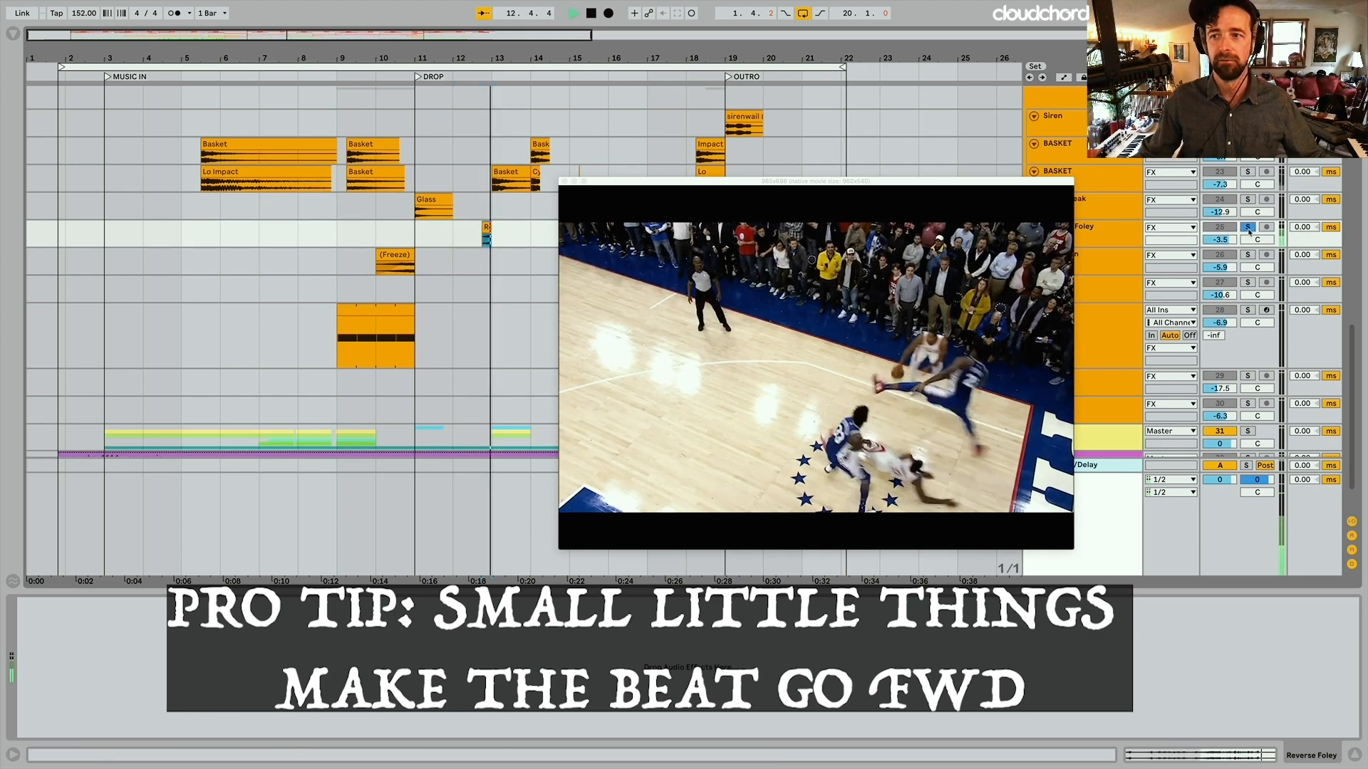
pyautogui.press('space')
pyautogui.click(1247, 228)
pyautogui.press('space')
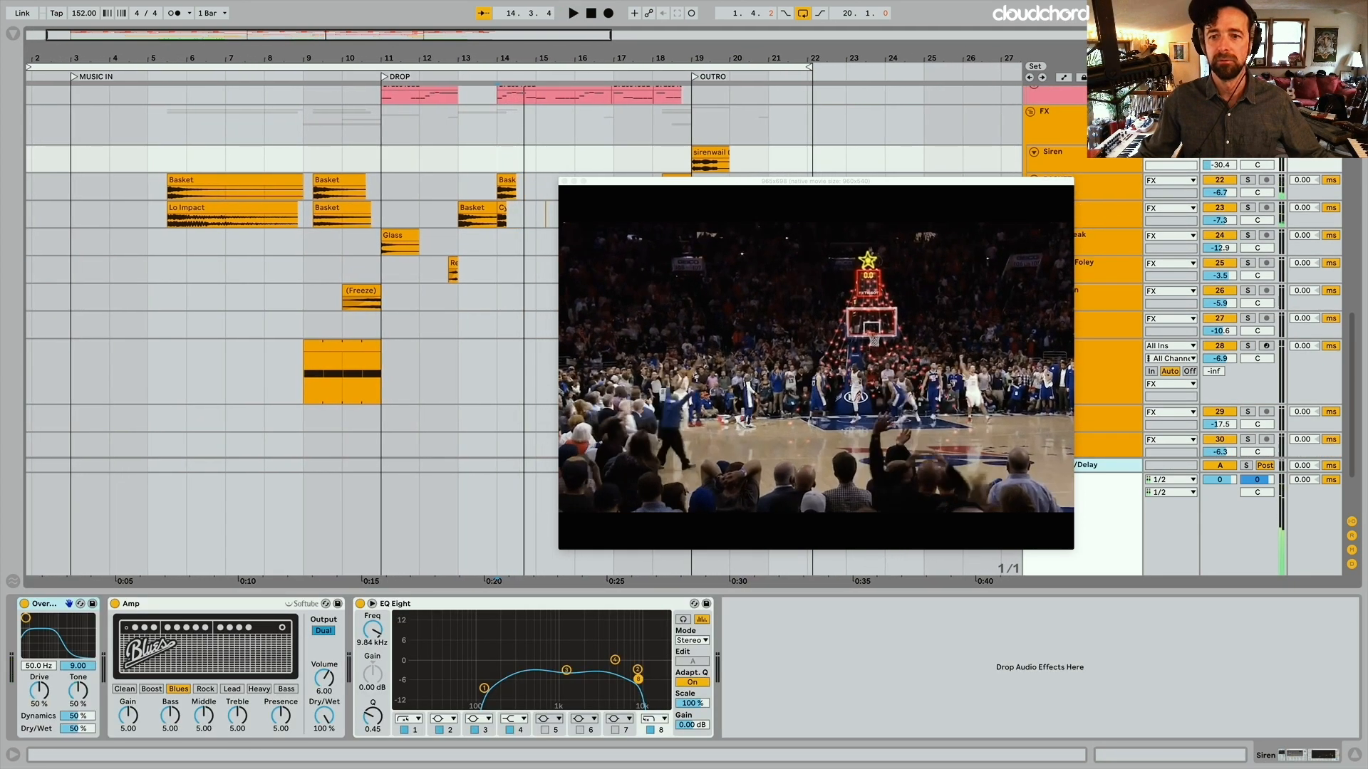
# Solo the VO track, play it from bar 14, stop playback, and unsolo it
pyautogui.scroll(-3, 1246, 183)
pyautogui.click(1247, 404)
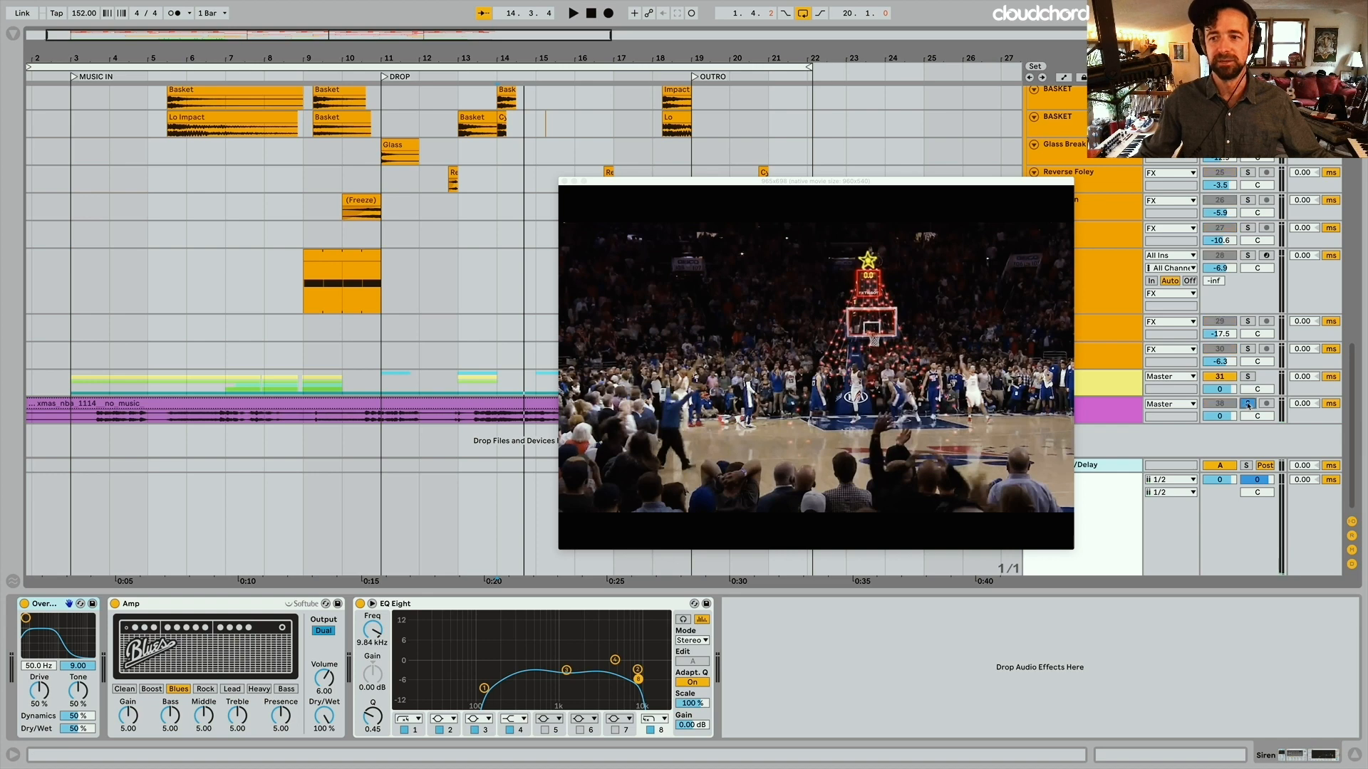
pyautogui.press('space')
pyautogui.press('space')
pyautogui.click(1247, 404)
pyautogui.scroll(3, 1247, 405)
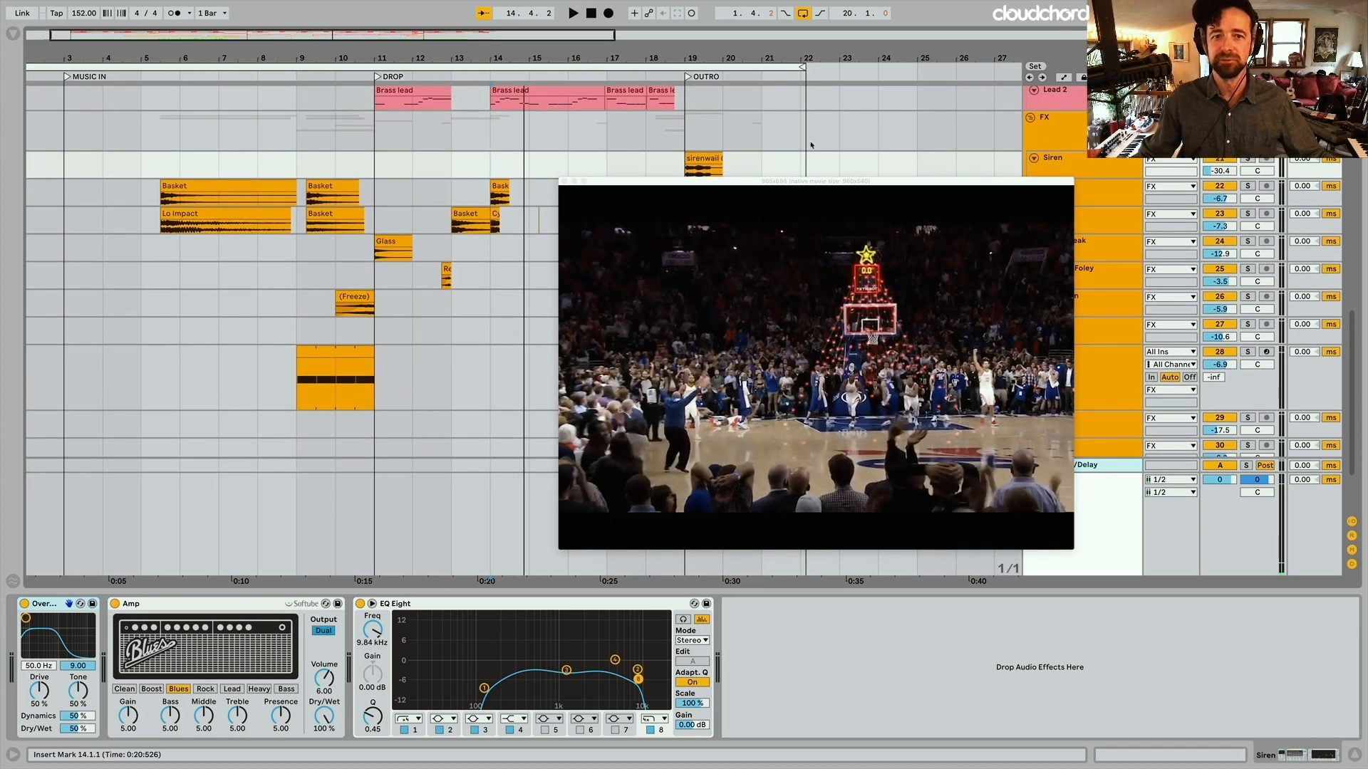
# Play the full mix with the video from bar 15 and move the video window clear of the FX tracks
pyautogui.moveTo(612, 183); pyautogui.dragTo(596, 195)
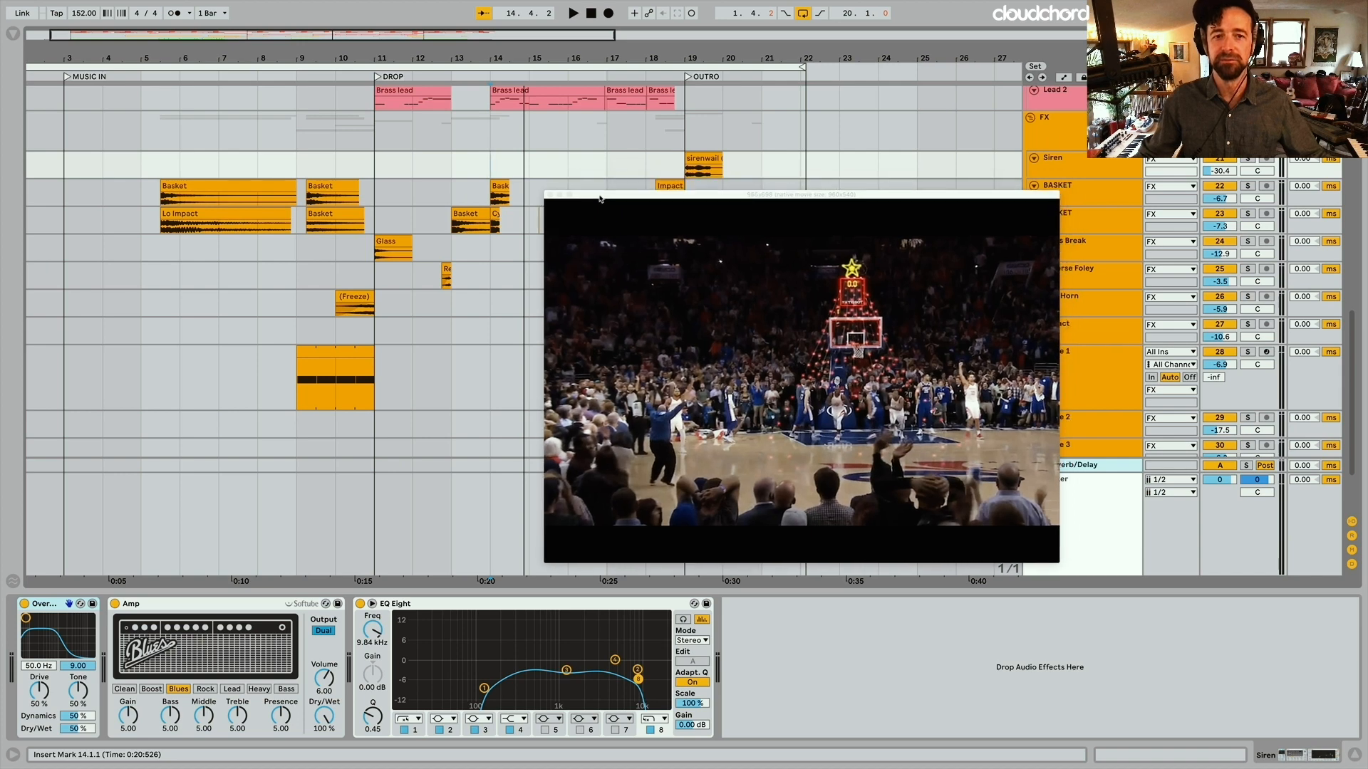
pyautogui.click(530, 167)
pyautogui.scroll(-5, 541, 171)
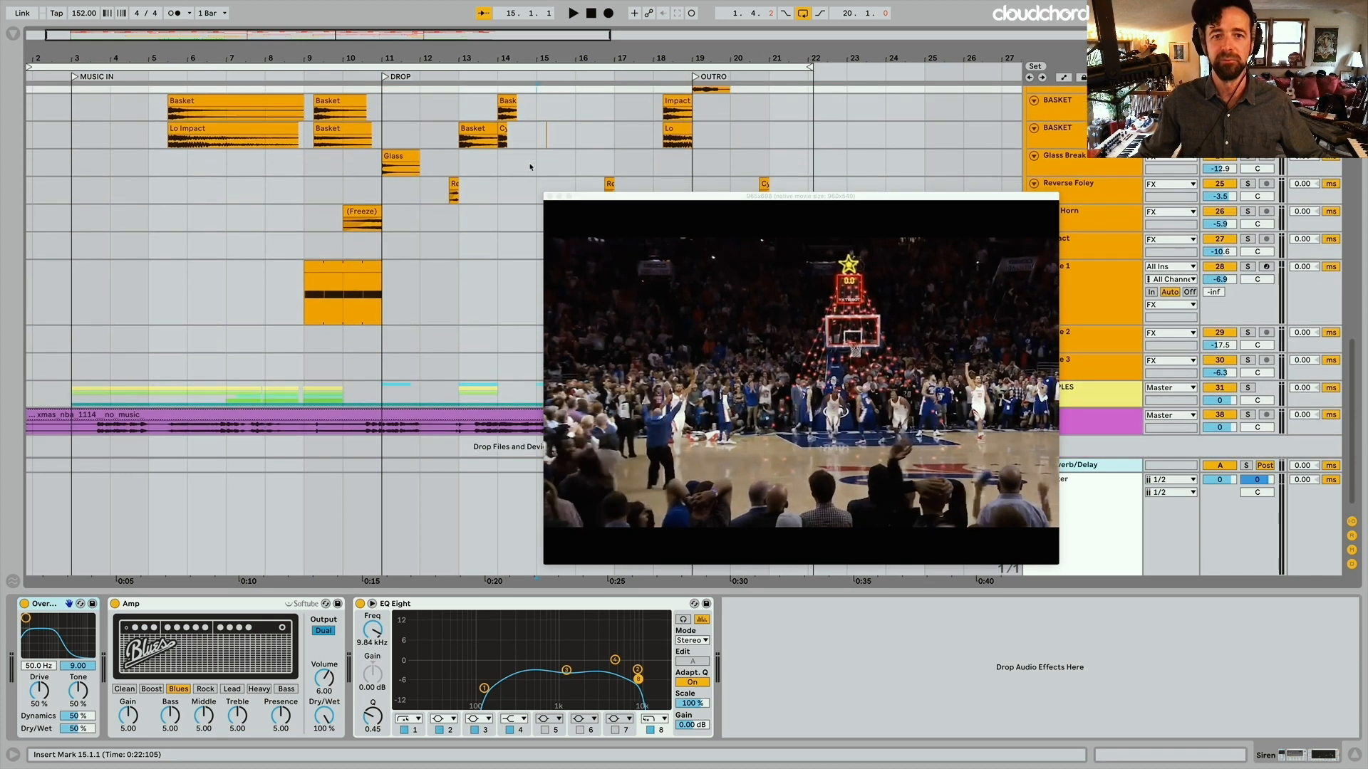
pyautogui.press('space')
pyautogui.moveTo(598, 196); pyautogui.dragTo(421, 235)
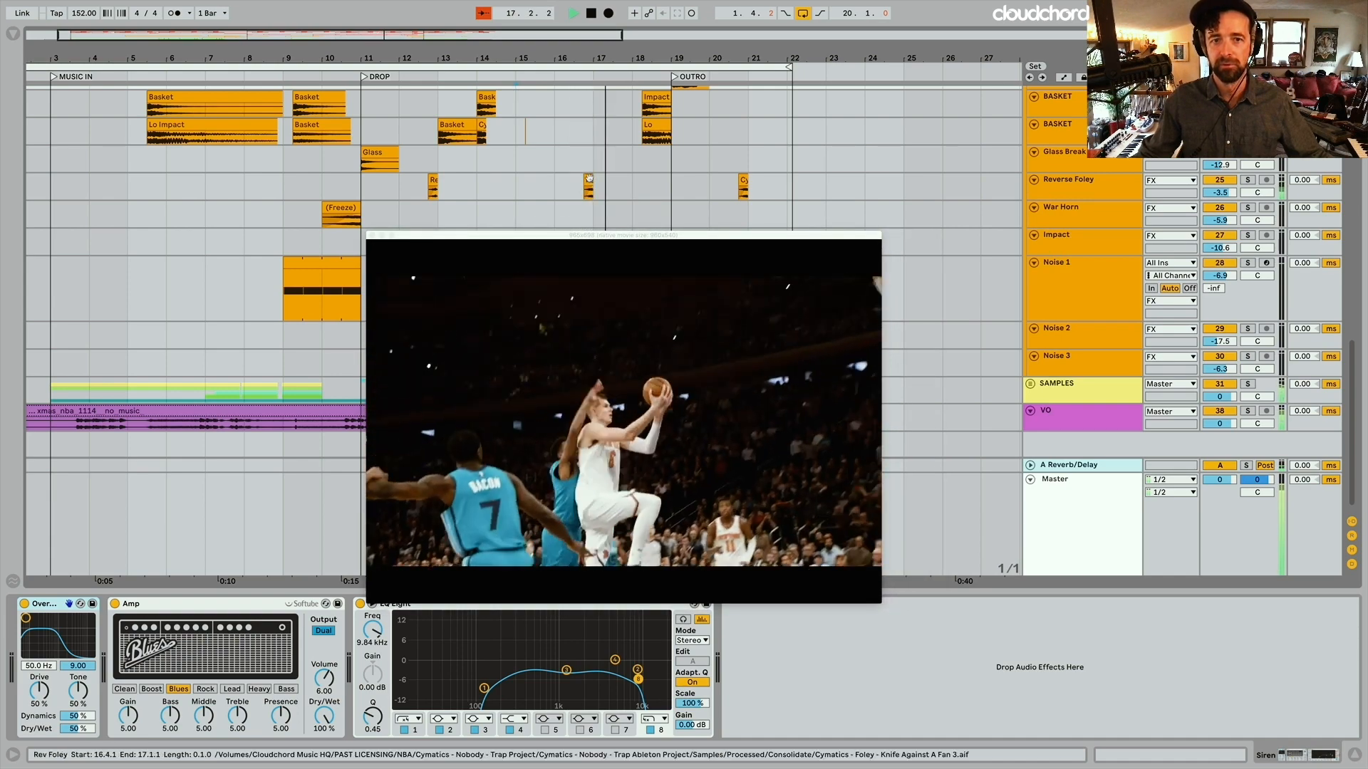
# Select the Reverse Foley clip just before bar 17 and play the full mix from there
pyautogui.click(588, 181)
pyautogui.press('space')
pyautogui.press('space')
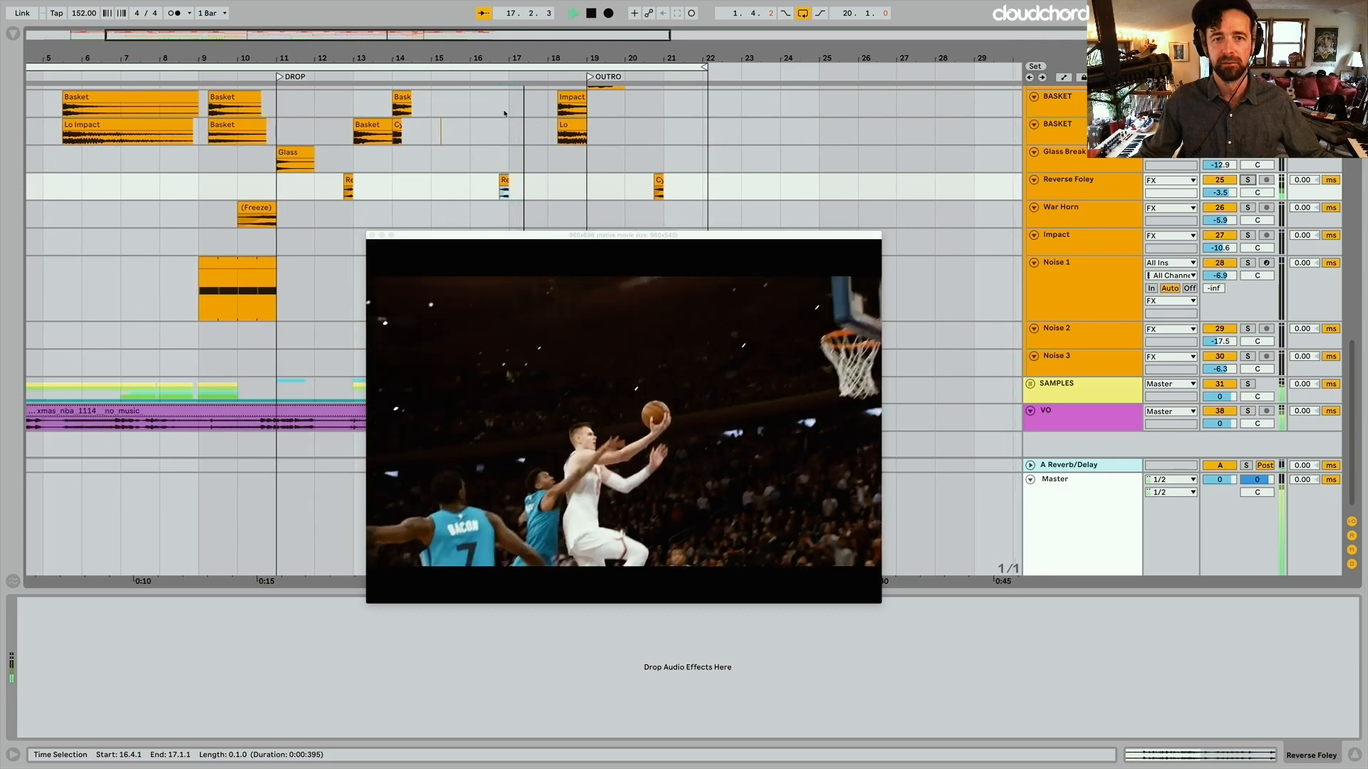
pyautogui.scroll(2, 435, 100)
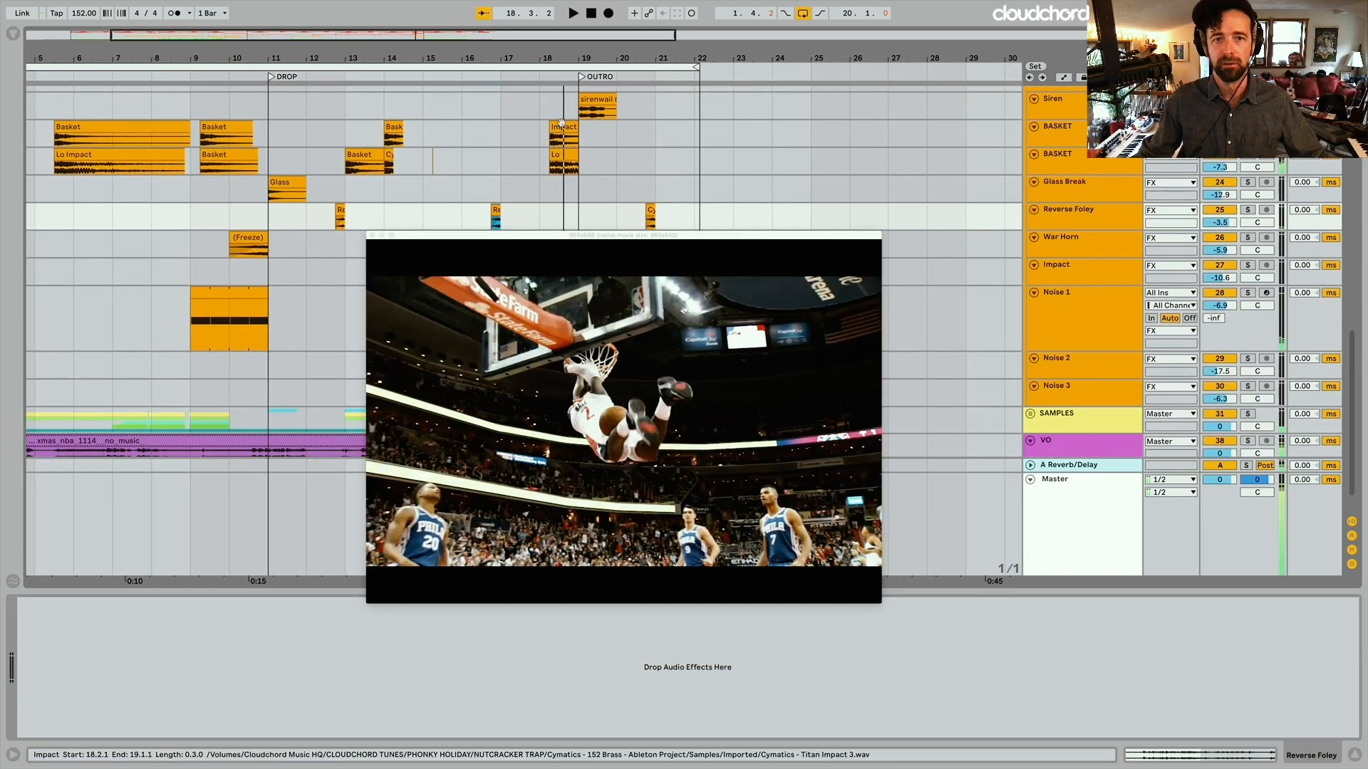
# Select the Impact clip in bar 18 on the BASKET track and play the full mix from it
pyautogui.click(563, 127)
pyautogui.press('space')
pyautogui.scroll(3, 1068, 186)
pyautogui.press('space')
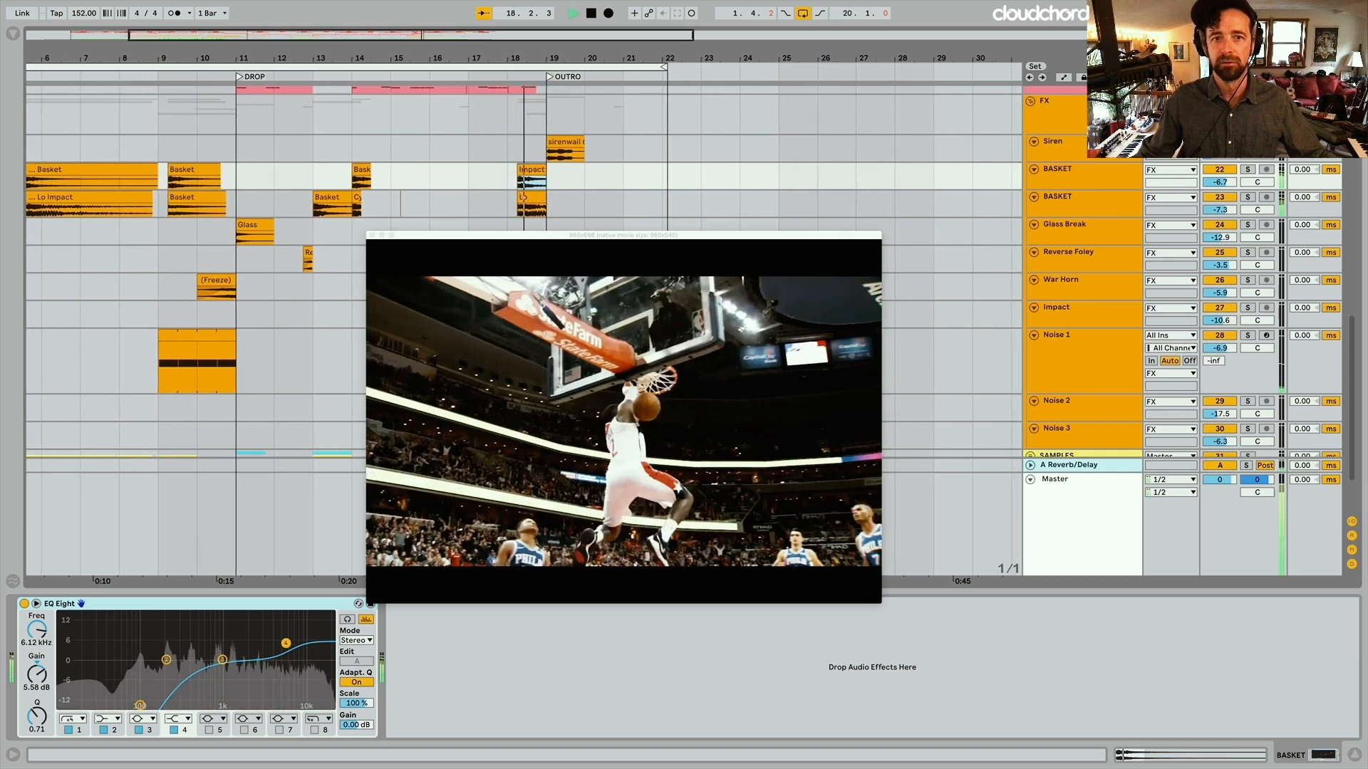
pyautogui.press('space')
# Select the sirenwail clip at bar 19 on the Siren track and play it in the mix
pyautogui.click(510, 153)
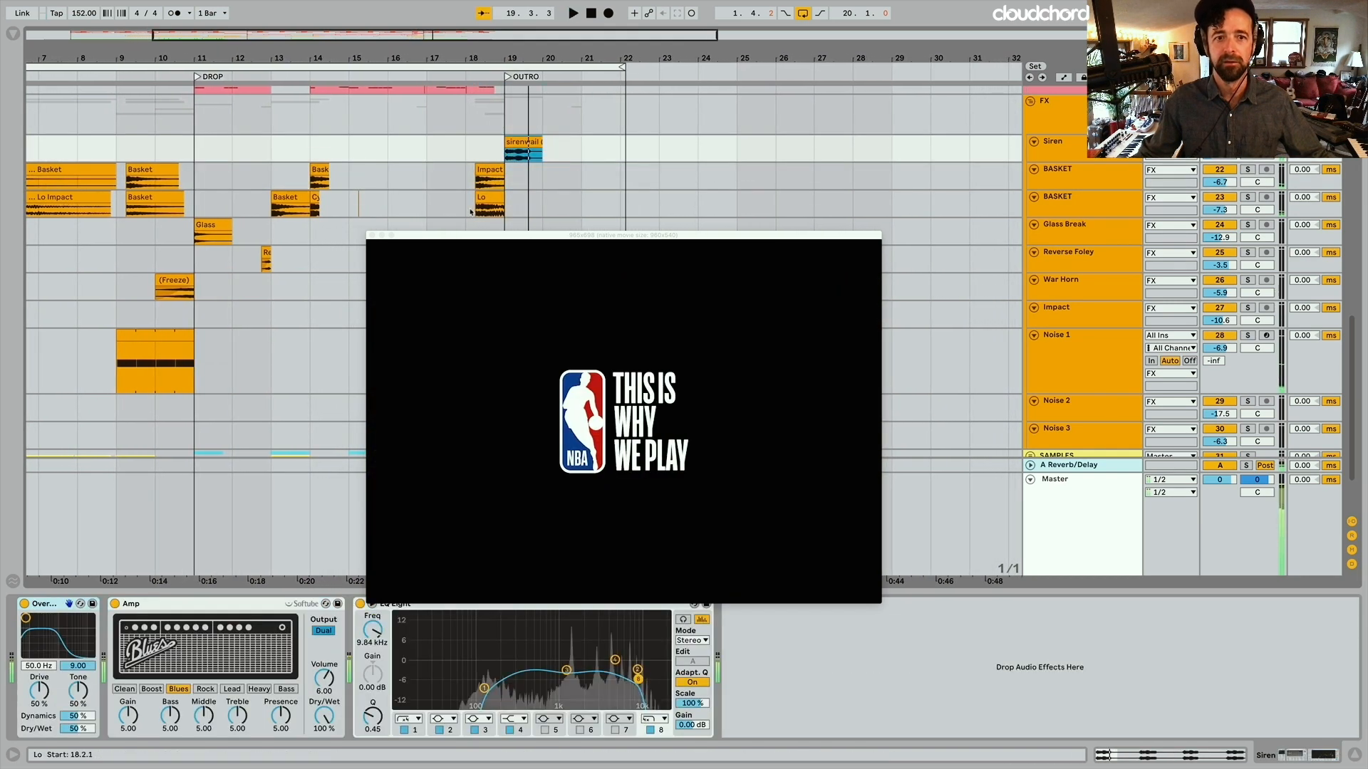
pyautogui.click(518, 140)
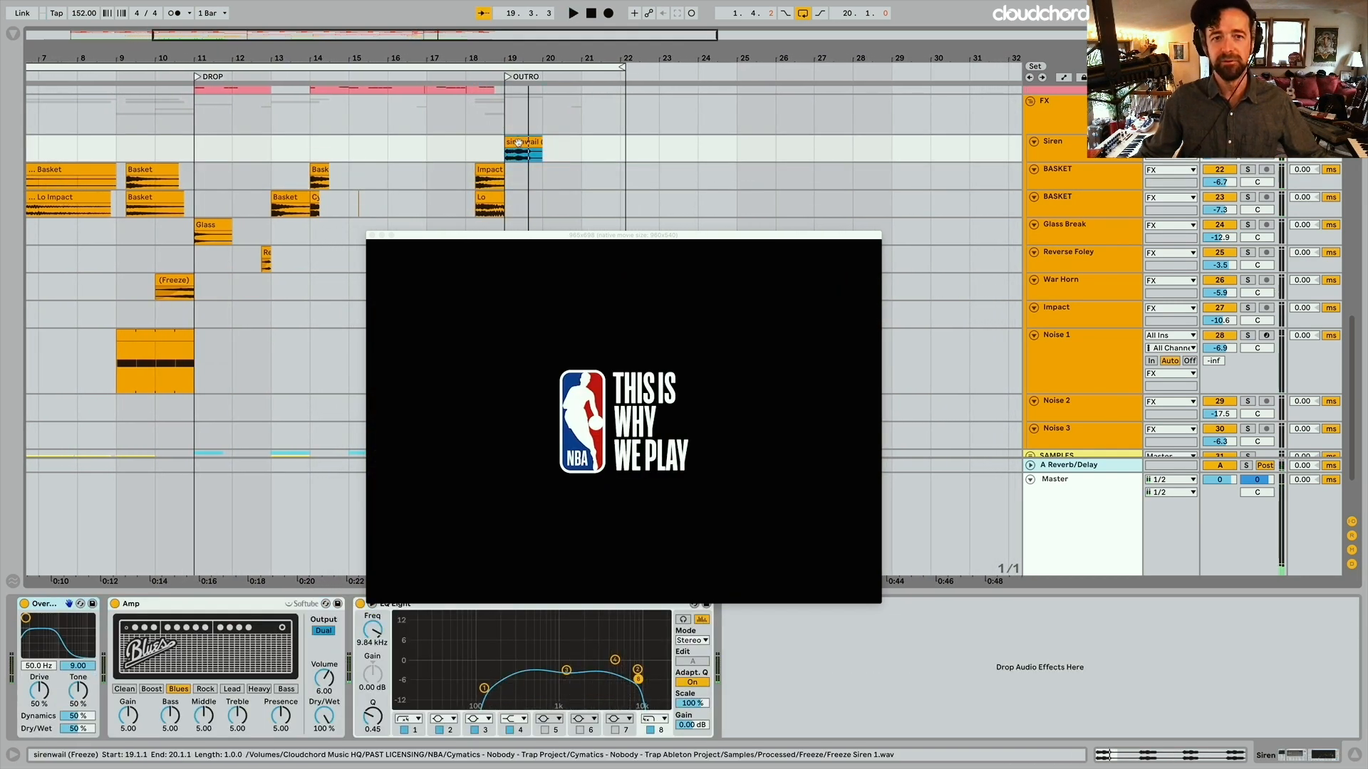
pyautogui.press('space')
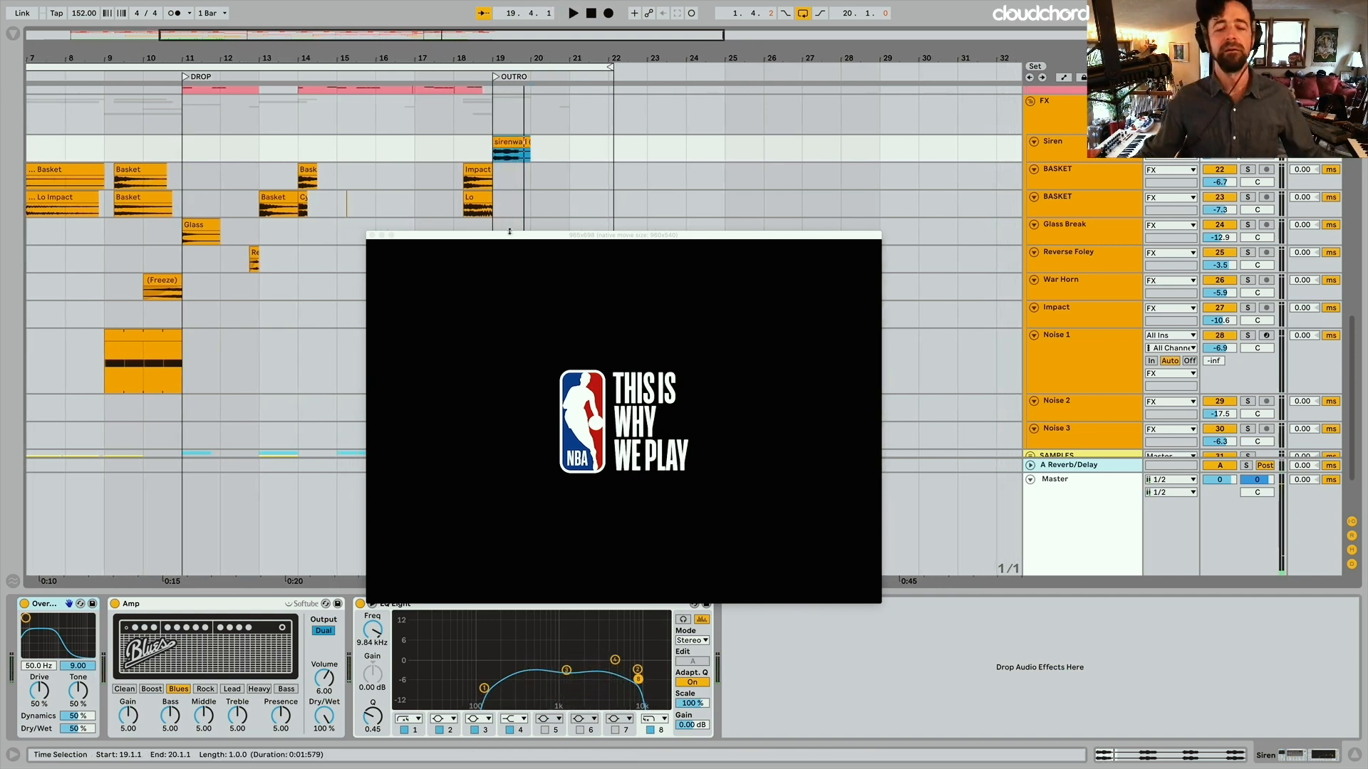
# Uncover Noise 1's short clip before the outro and play it, first soloed and again in the full mix
pyautogui.moveTo(509, 231); pyautogui.dragTo(700, 178)
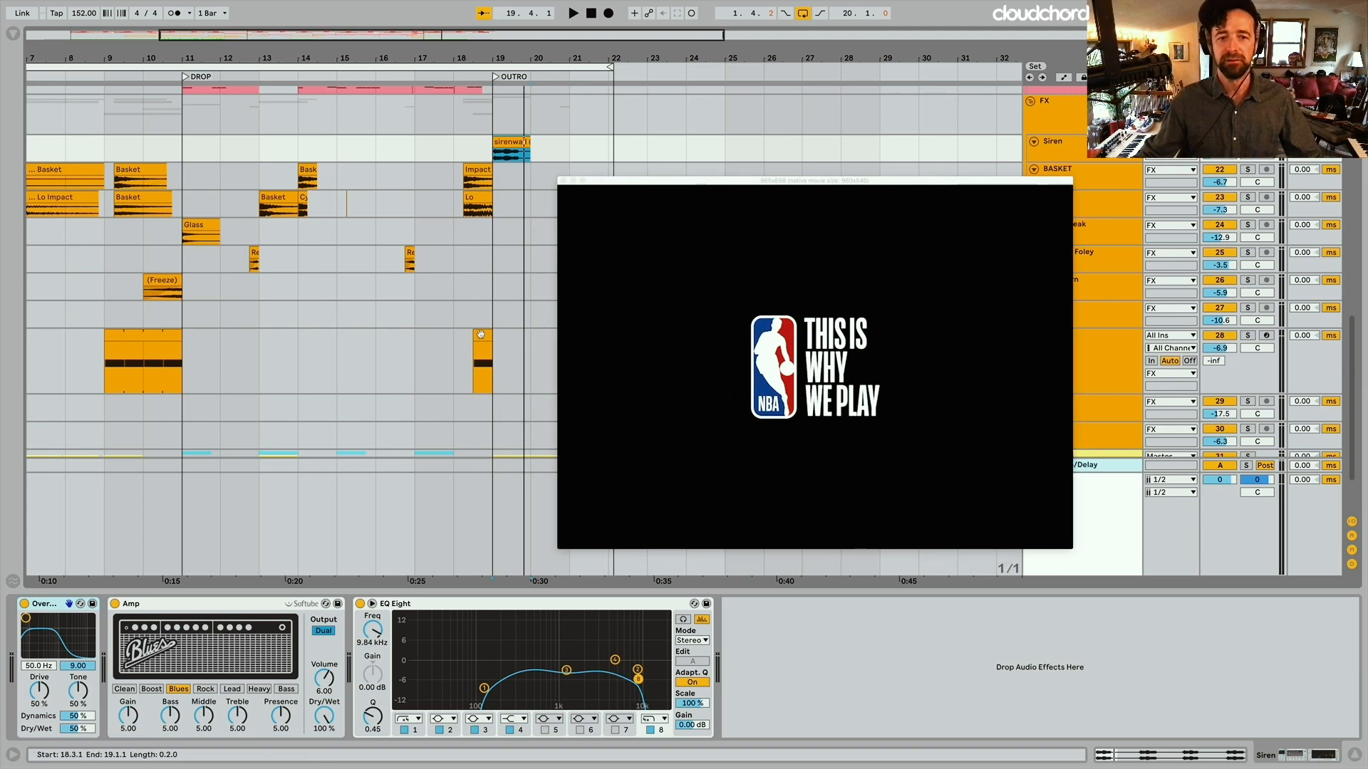
pyautogui.click(482, 352)
pyautogui.click(1247, 336)
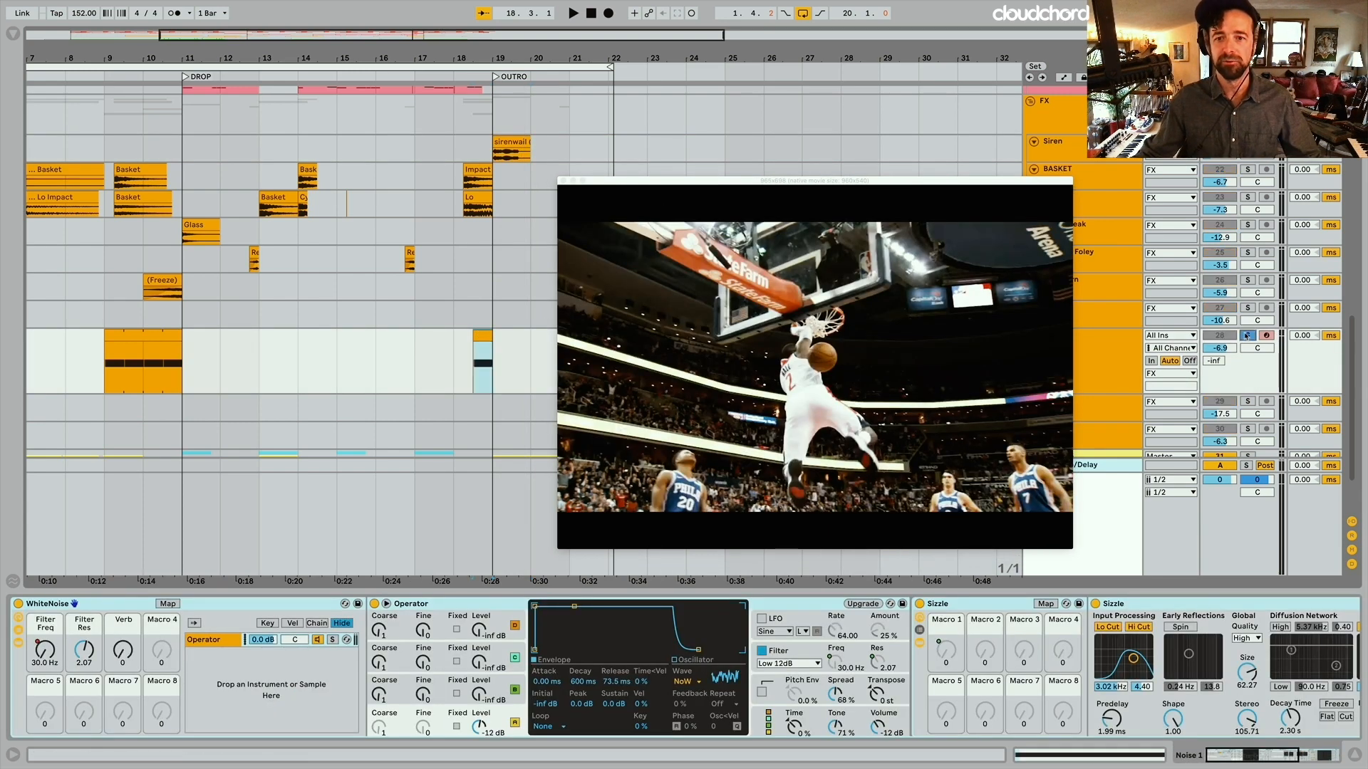
pyautogui.press('space')
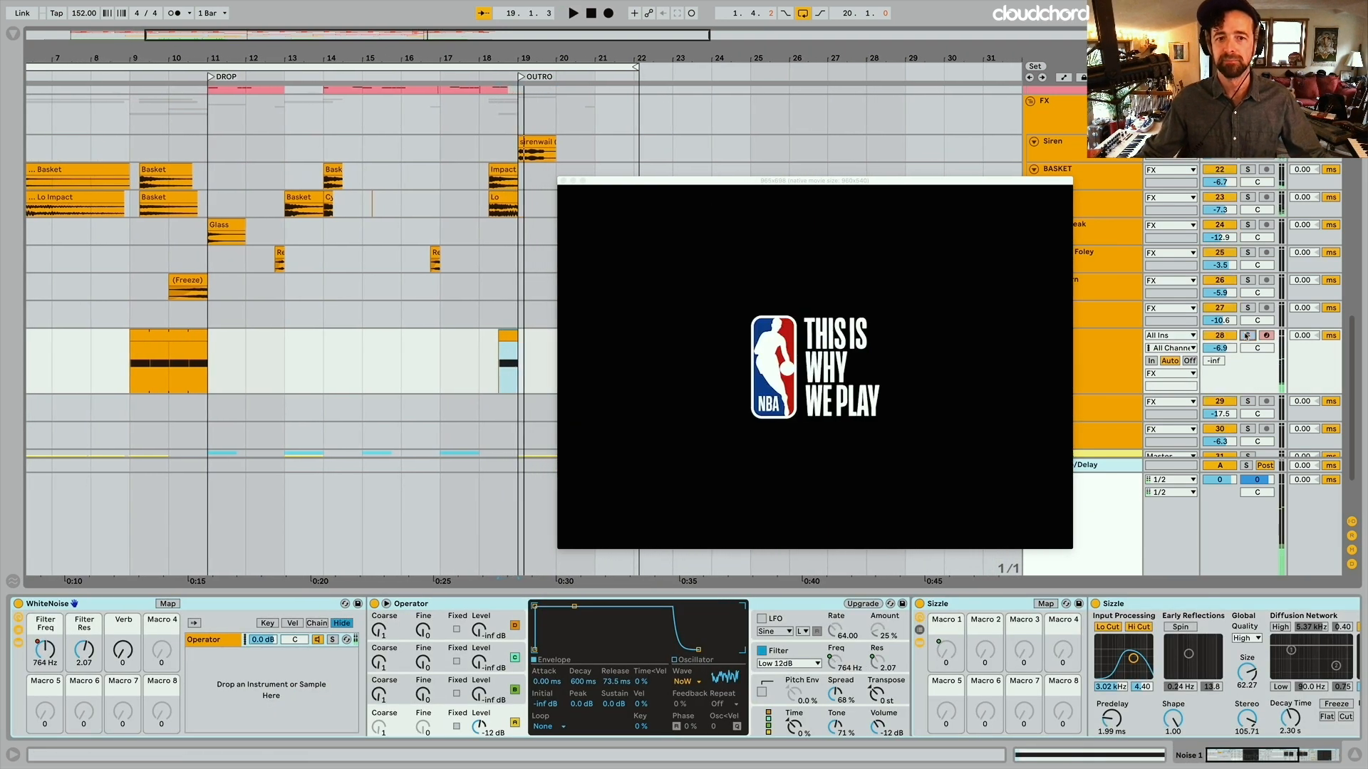
pyautogui.click(1247, 335)
pyautogui.press('space')
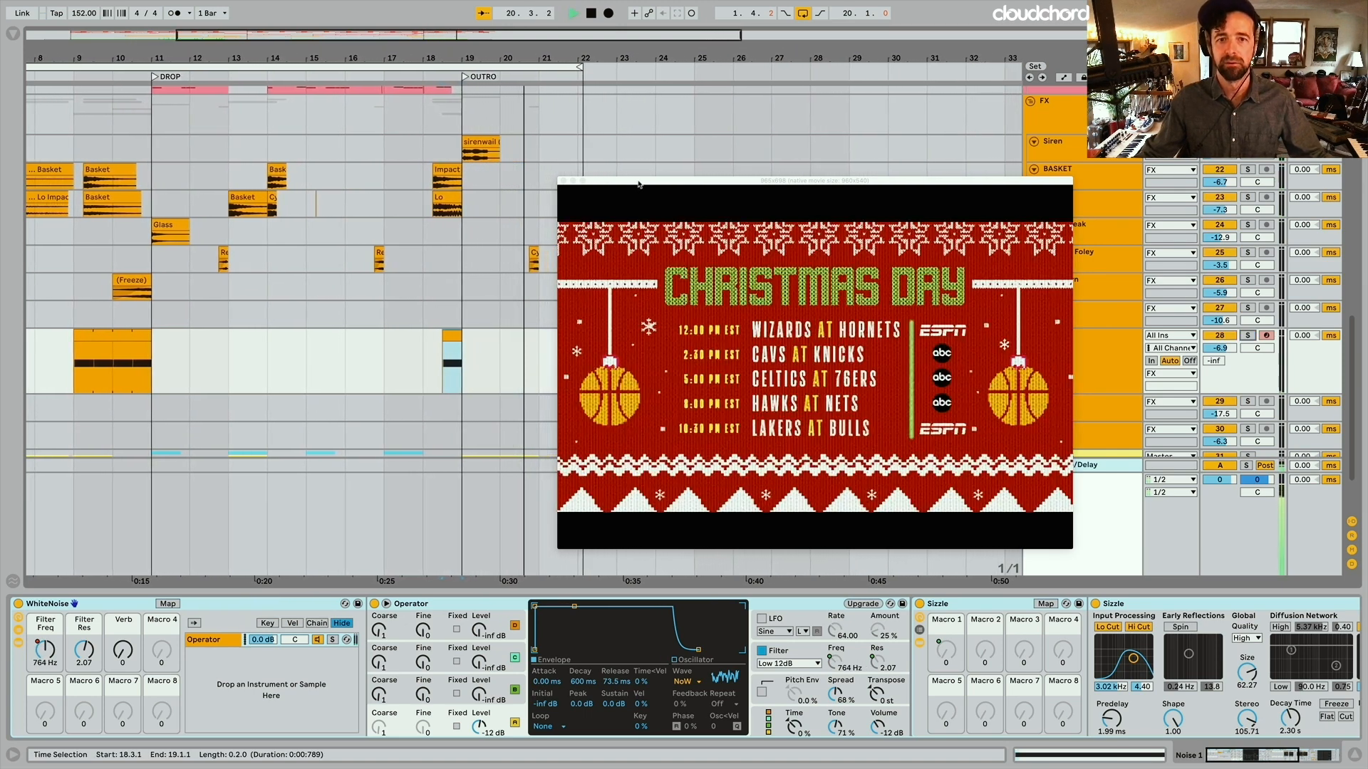
# Shift the video window slightly, stop playback, and select the xmas_nba_1114__no_music clip on the VO track
pyautogui.moveTo(638, 184); pyautogui.dragTo(654, 174)
pyautogui.press('space')
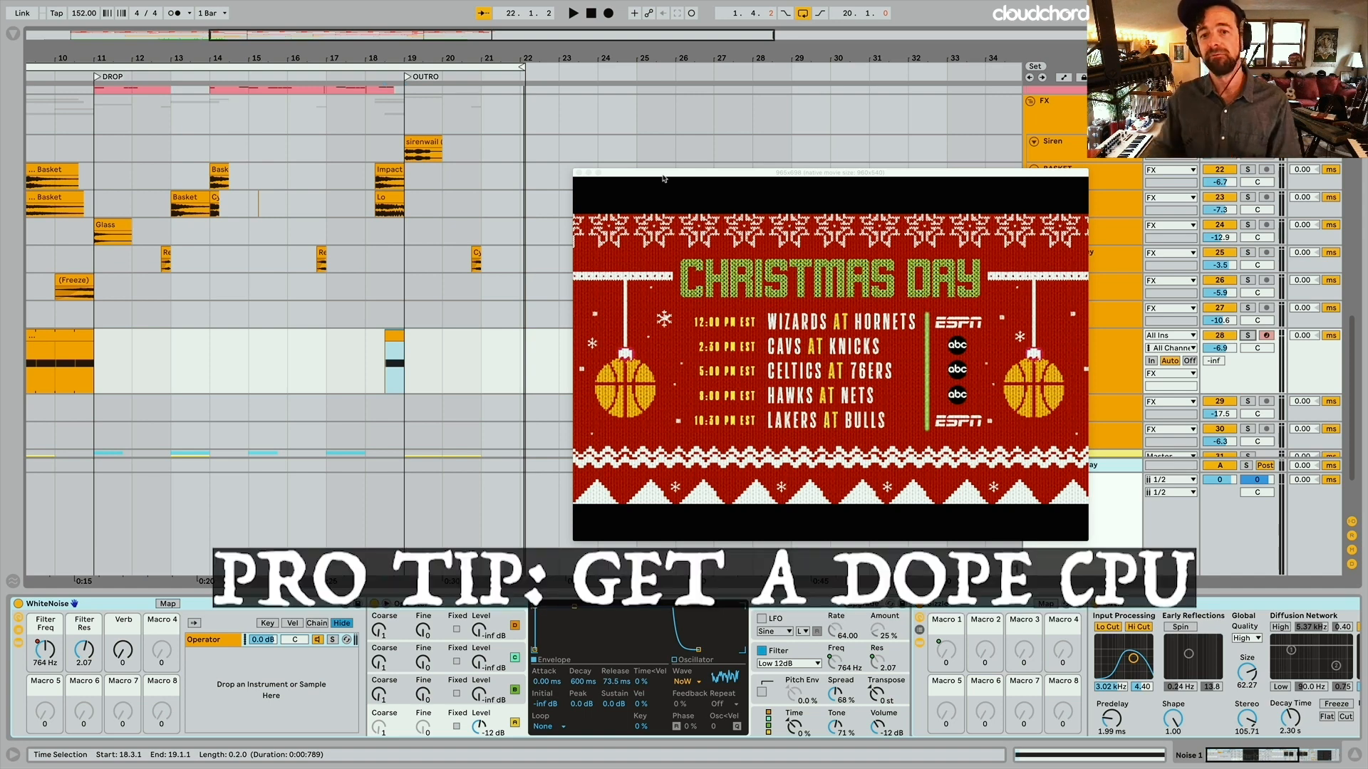
pyautogui.hscroll(-10, 233, 339)
pyautogui.scroll(-3, 233, 338)
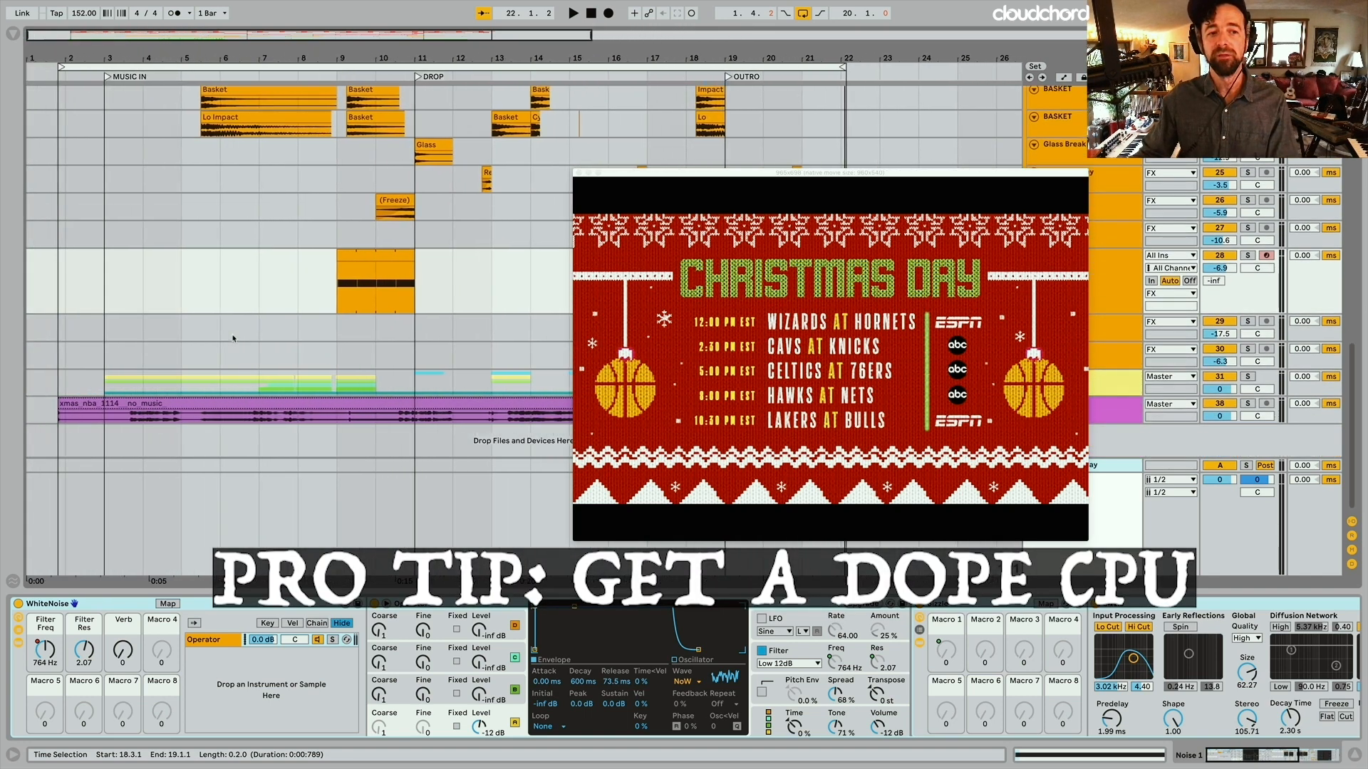
pyautogui.click(173, 398)
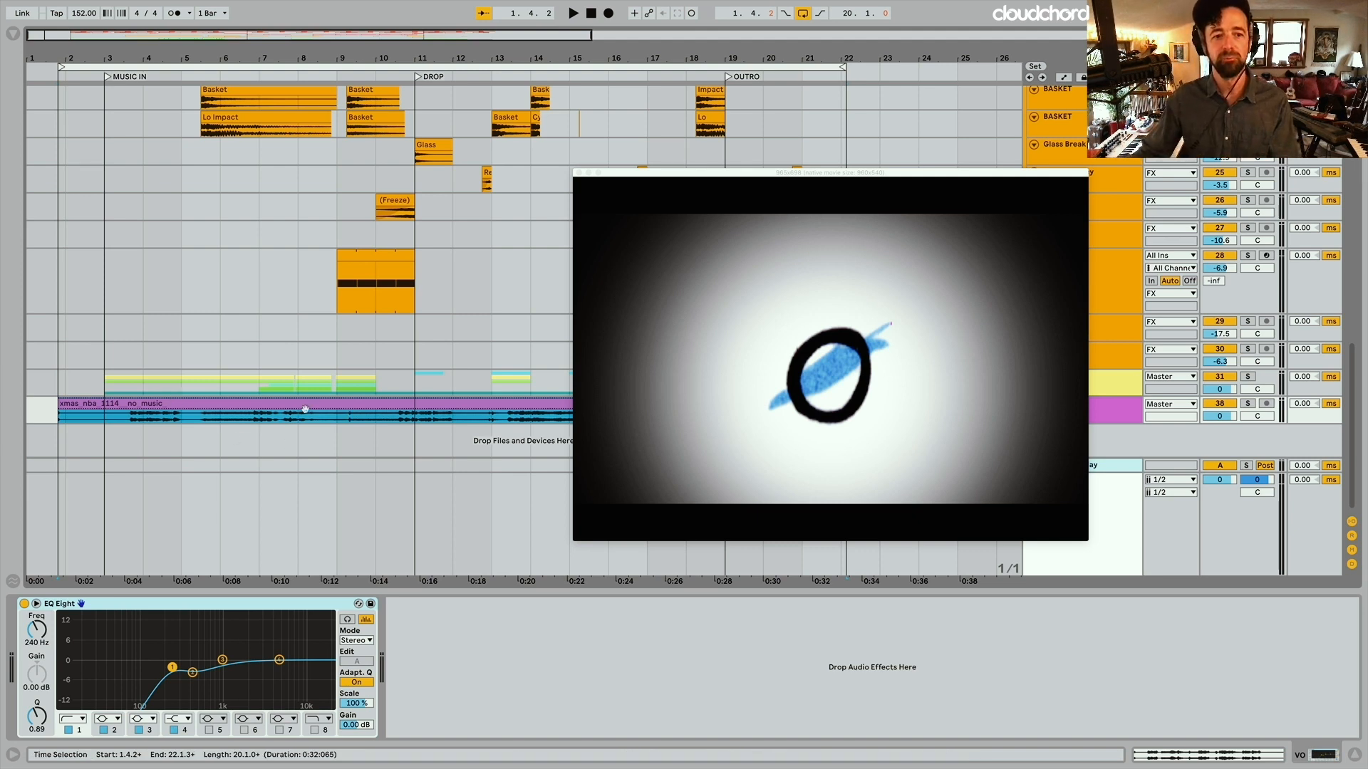
# Play the mix briefly from bar 5 on the VO track, then return the insert marker to bar 5
pyautogui.click(178, 420)
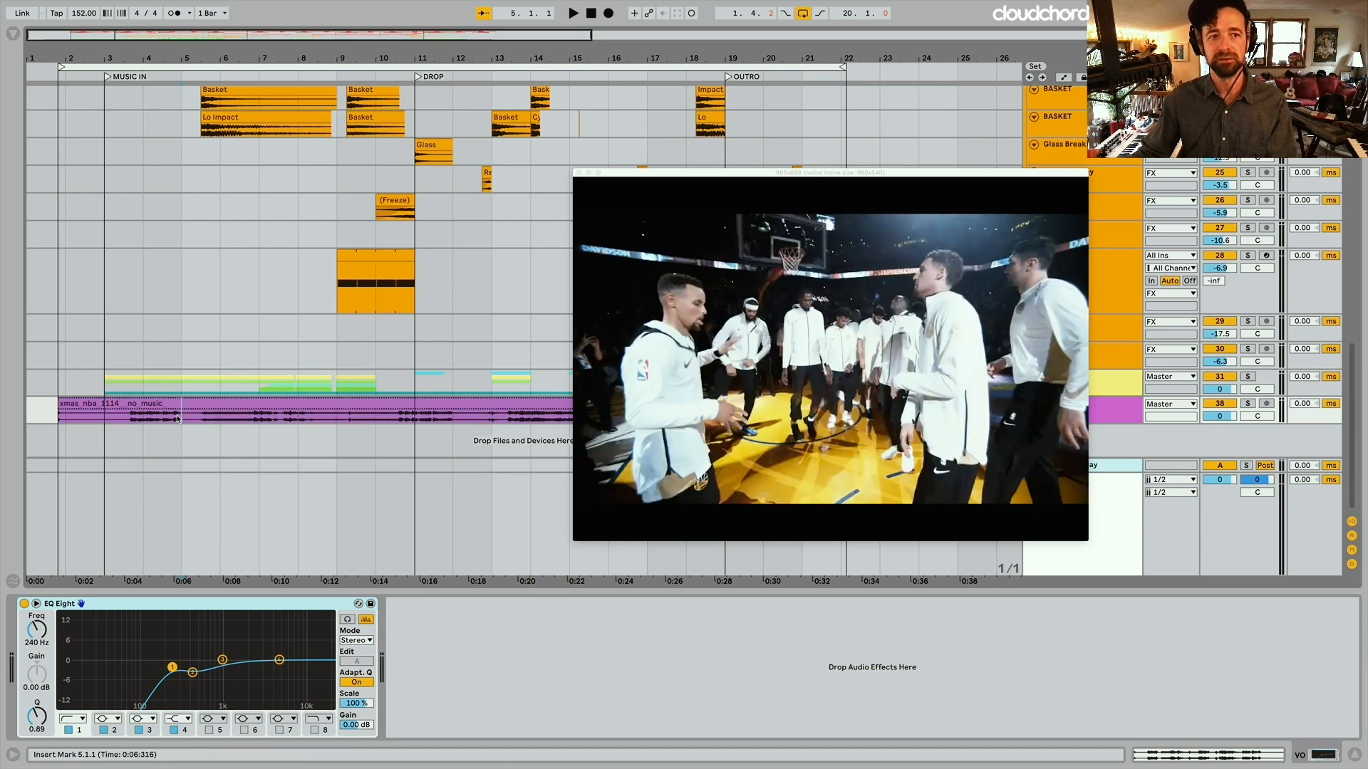
pyautogui.press('space')
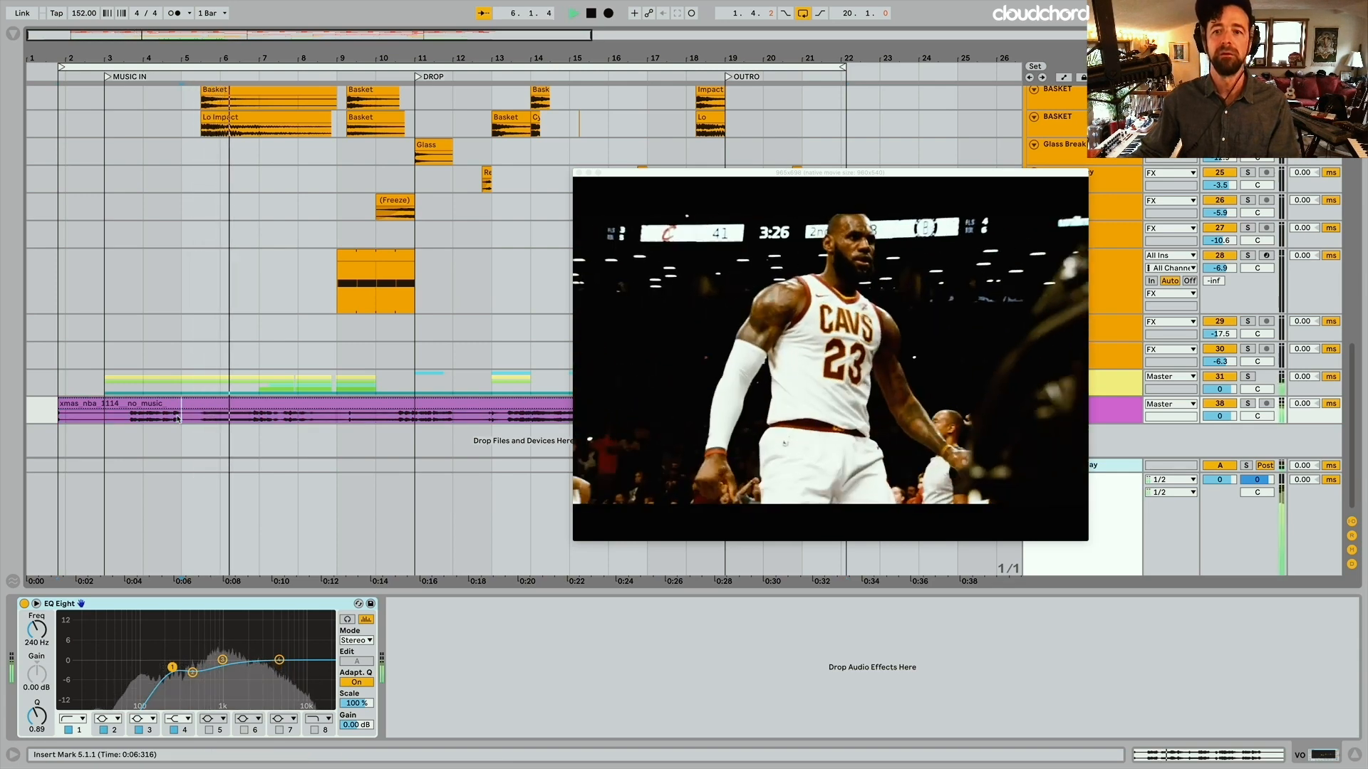
pyautogui.press('space')
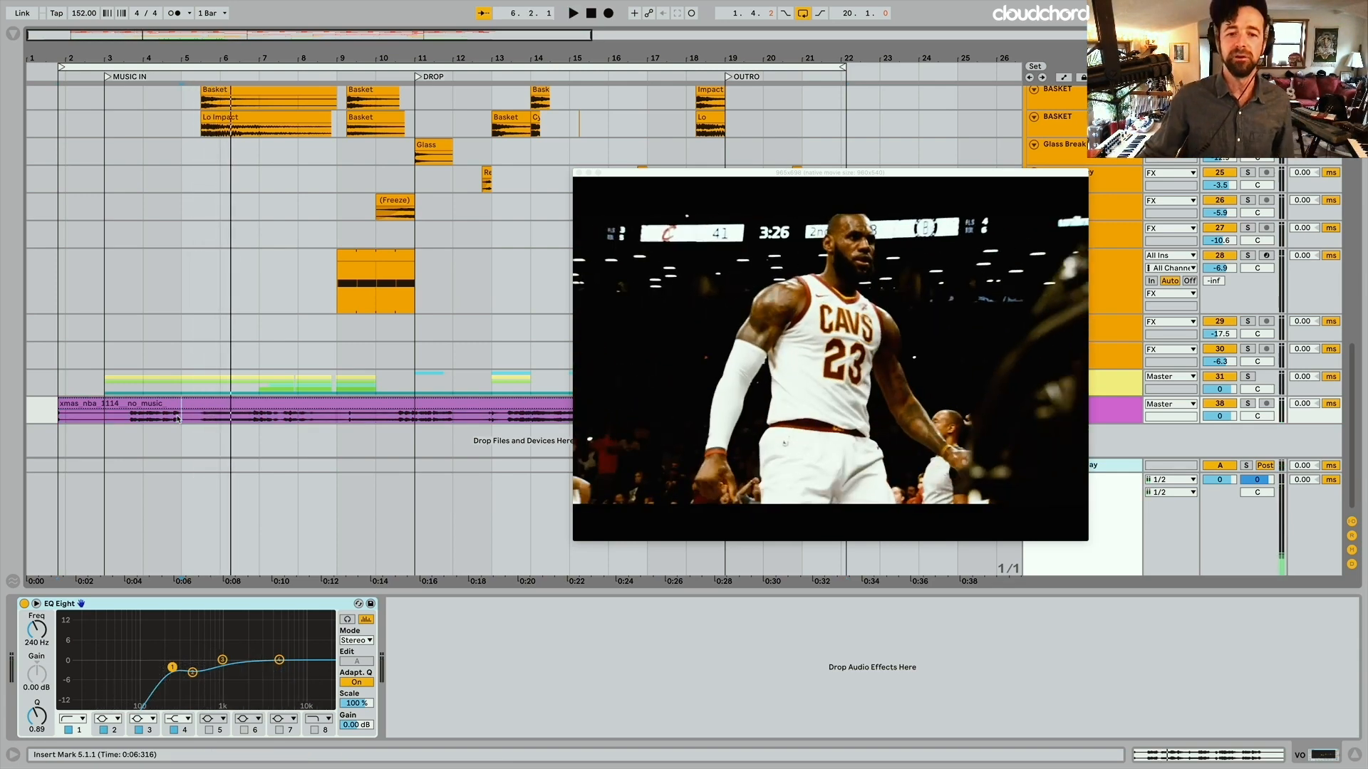
pyautogui.click(178, 420)
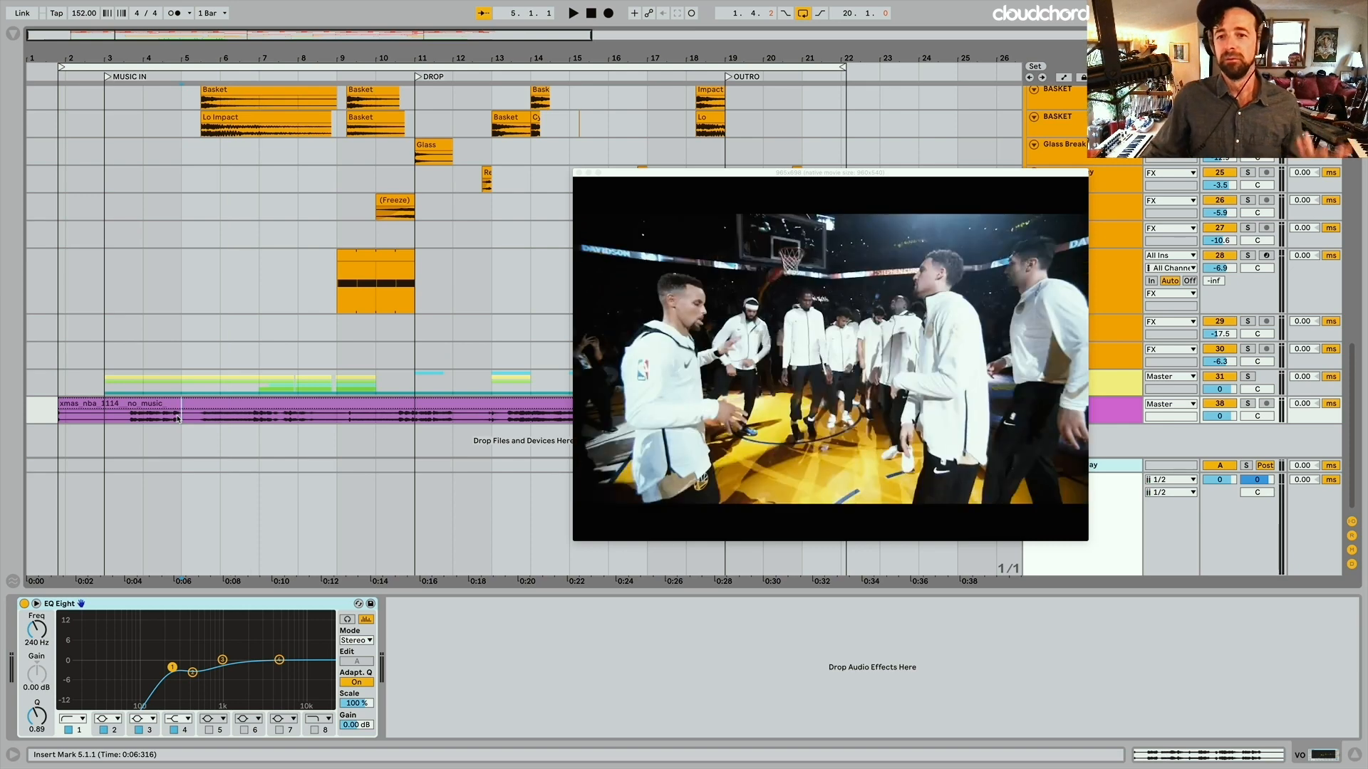